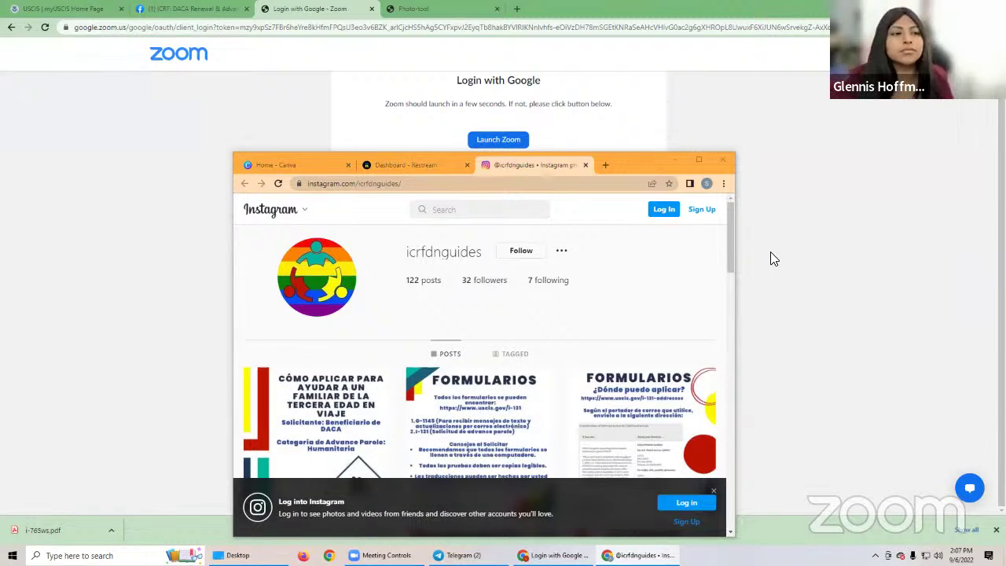
- Scroll through the icrfdnguides Instagram posts and minimize the small Instagram window
{"action": "scroll", "coordinate": [598, 244], "scroll_direction": "down", "scroll_amount": 1}
{"action": "scroll", "coordinate": [598, 245], "scroll_direction": "down", "scroll_amount": 2}
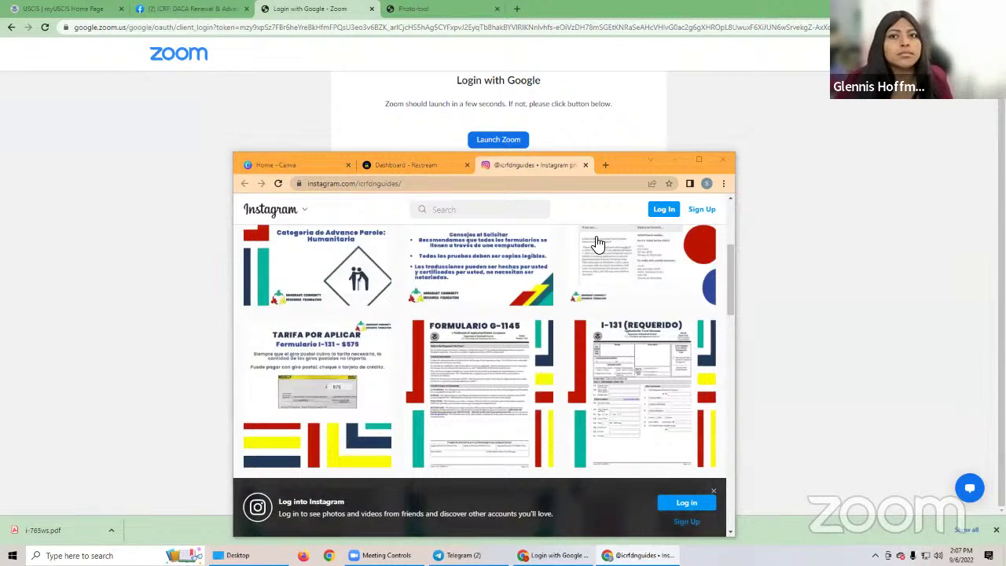
{"action": "scroll", "coordinate": [599, 245], "scroll_direction": "down", "scroll_amount": 2}
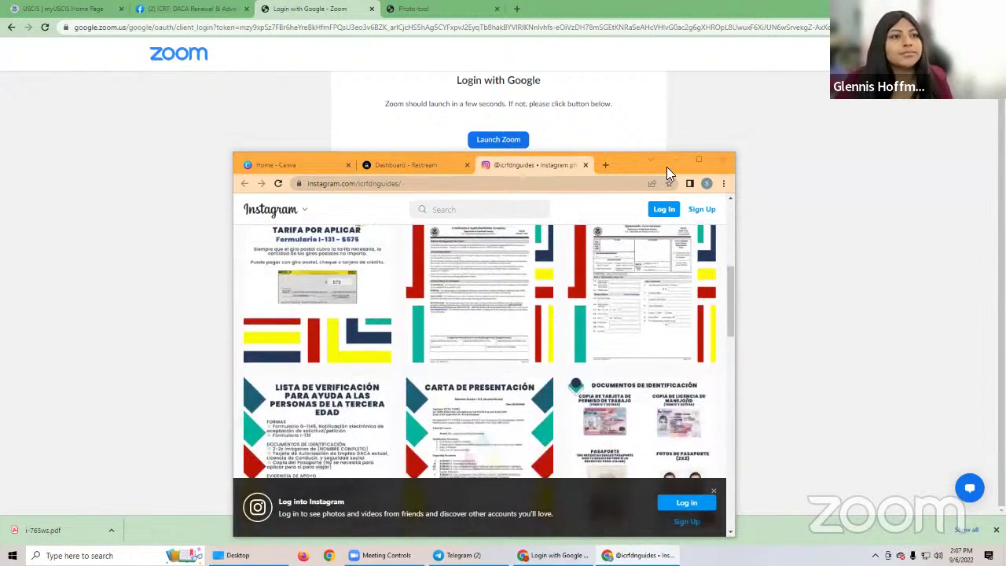
{"action": "left_click", "coordinate": [674, 161]}
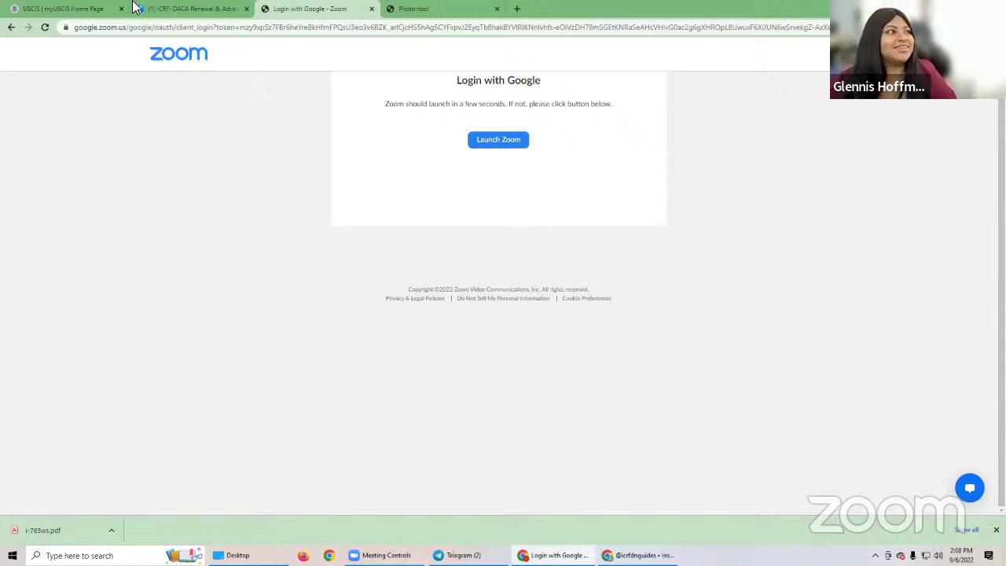
- Switch to the myUSCIS home page tab, check the ICRF DACA Renewal tab, and scroll back to the top
{"action": "left_click", "coordinate": [86, 8]}
{"action": "scroll", "coordinate": [205, 157], "scroll_direction": "down", "scroll_amount": 1}
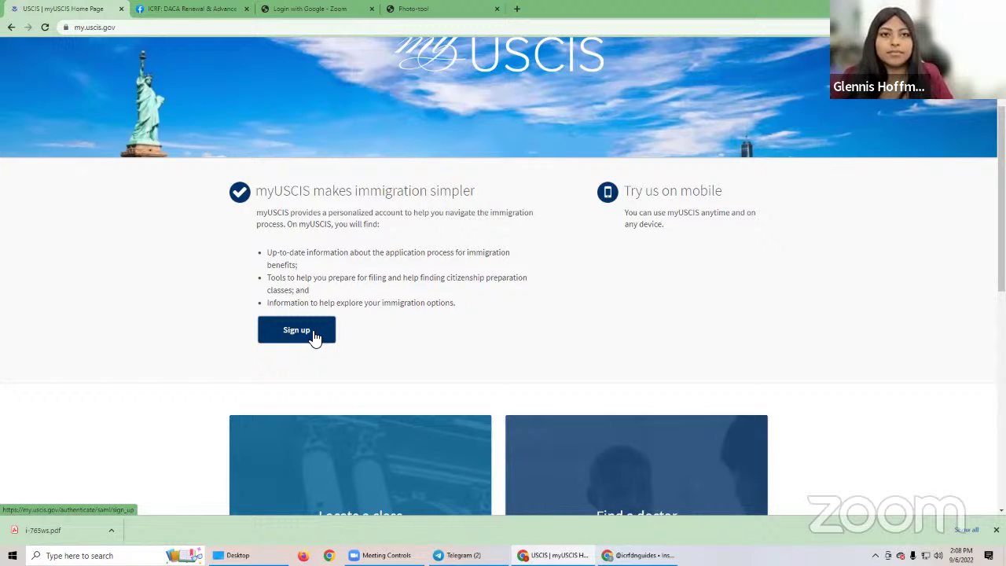
{"action": "left_click", "coordinate": [174, 8]}
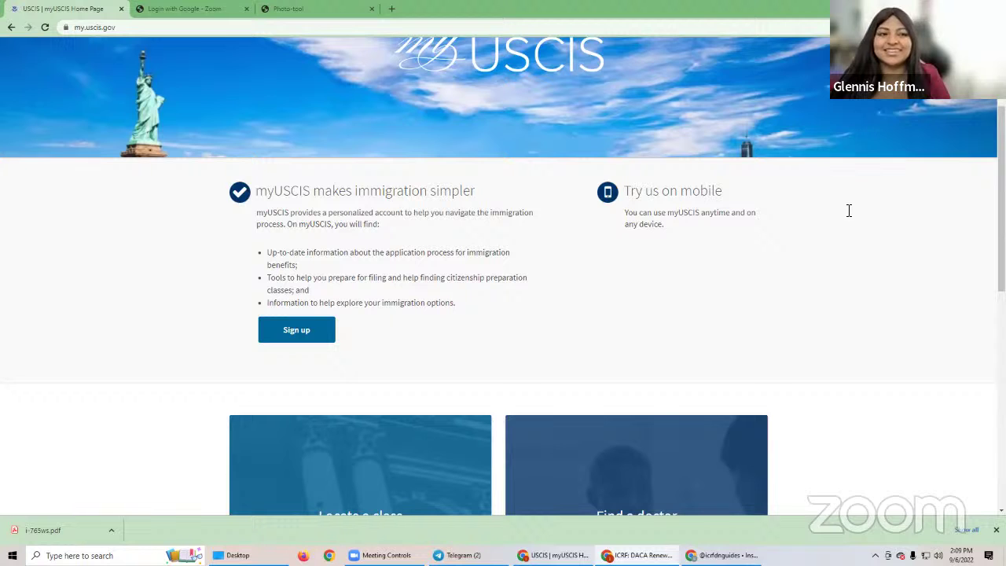
{"action": "scroll", "coordinate": [312, 326], "scroll_direction": "up", "scroll_amount": 2}
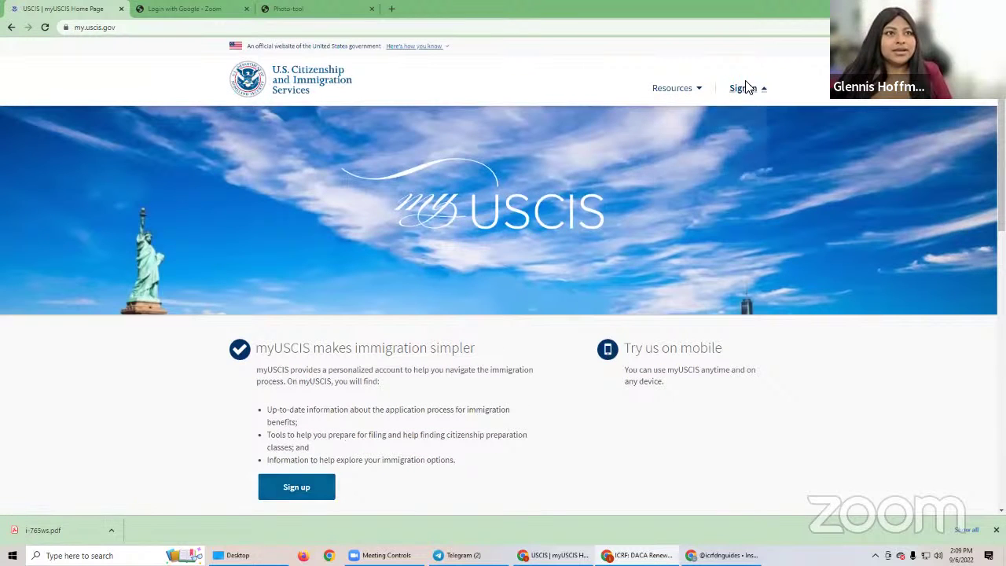
- Search the address bar for the I-821D and open the USCIS I-821D form page
{"action": "left_click", "coordinate": [190, 27]}
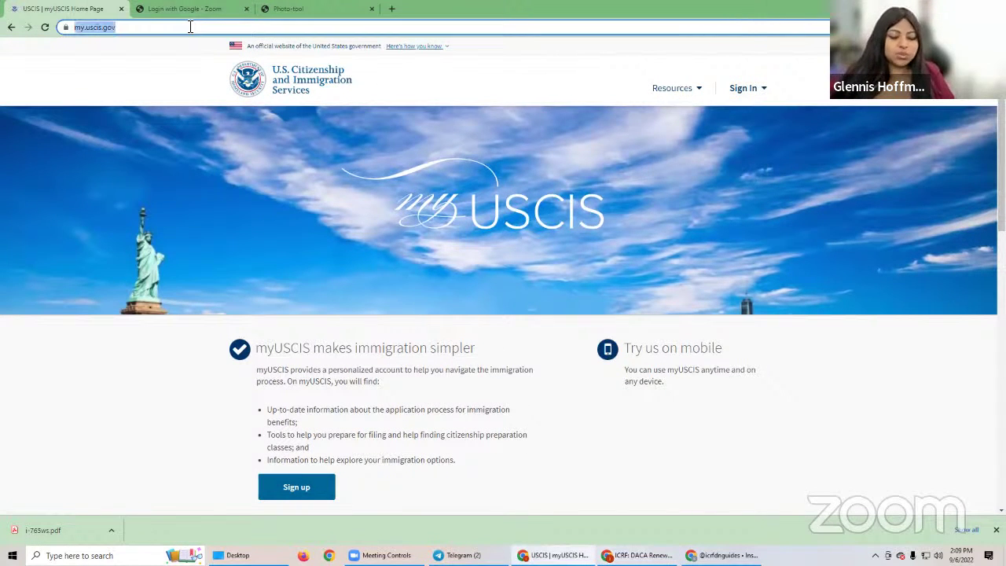
{"action": "type", "text": "812d"}
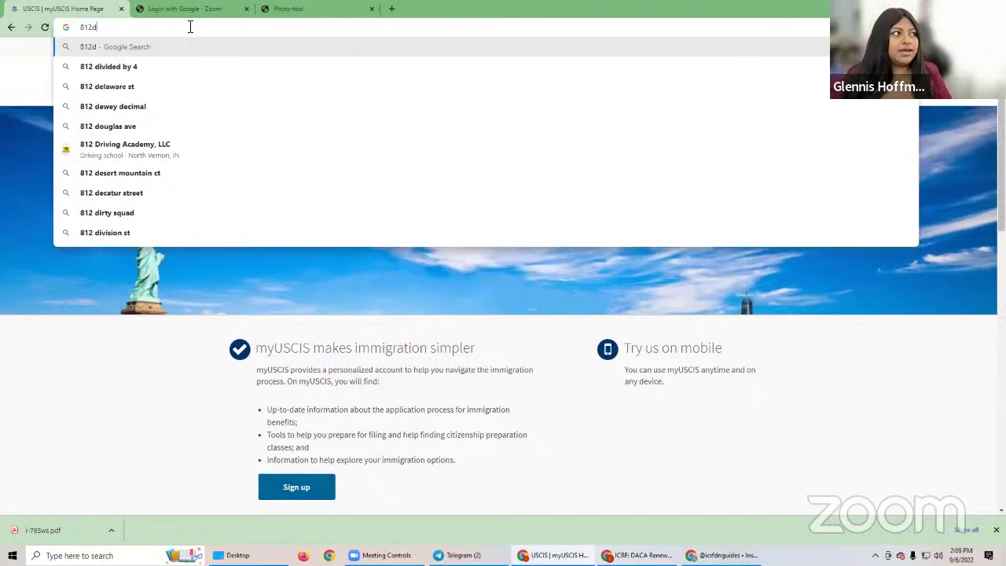
{"action": "key", "text": "Return"}
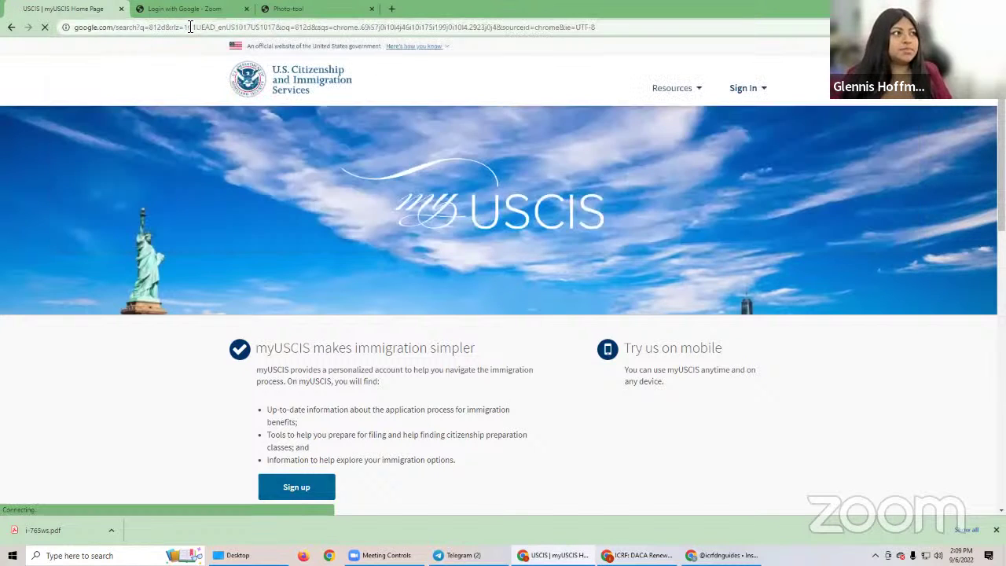
{"action": "left_click", "coordinate": [184, 155]}
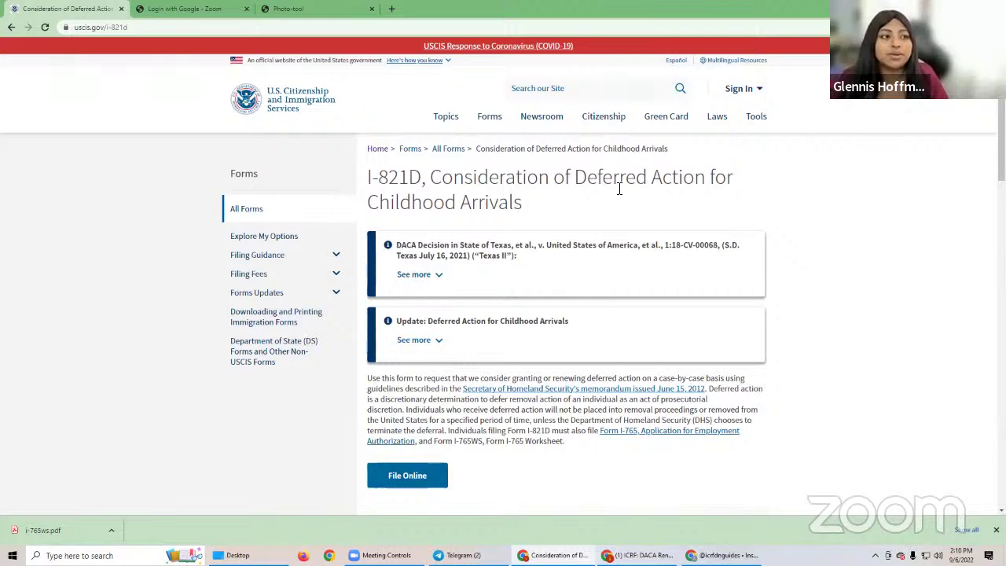
- Look over the I-821D page and choose File Online to reach the account sign-in
{"action": "scroll", "coordinate": [492, 233], "scroll_direction": "down", "scroll_amount": 1}
{"action": "scroll", "coordinate": [492, 233], "scroll_direction": "down", "scroll_amount": 2}
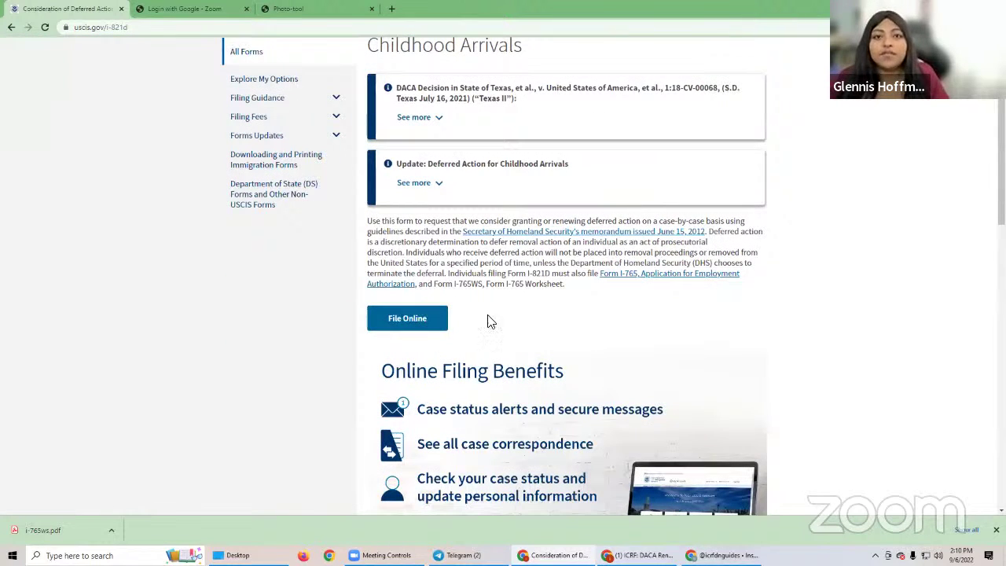
{"action": "scroll", "coordinate": [407, 350], "scroll_direction": "up", "scroll_amount": 1}
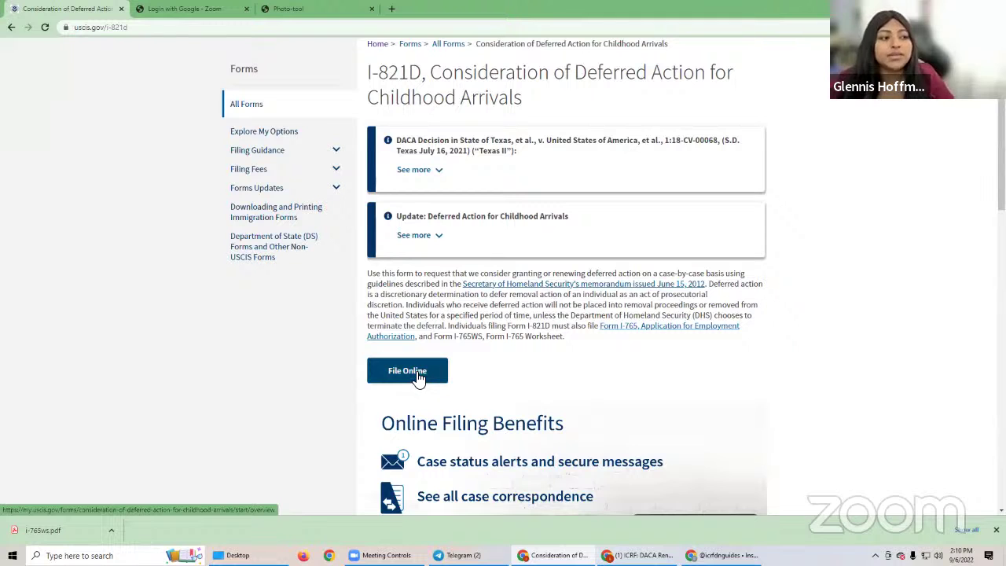
{"action": "left_click", "coordinate": [418, 378]}
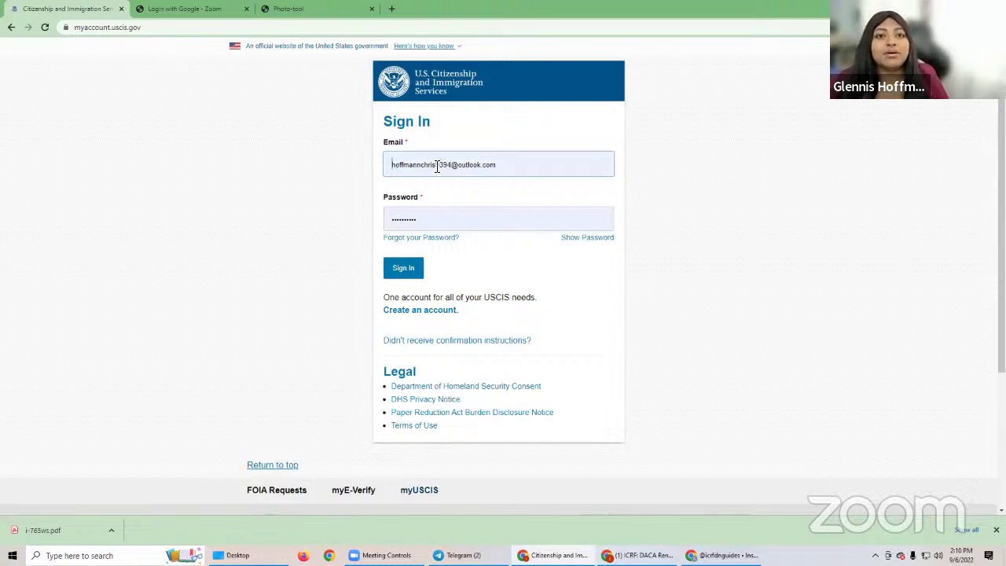
- Sign in to the USCIS account and submit the emailed secure verification code
{"action": "left_click", "coordinate": [404, 272]}
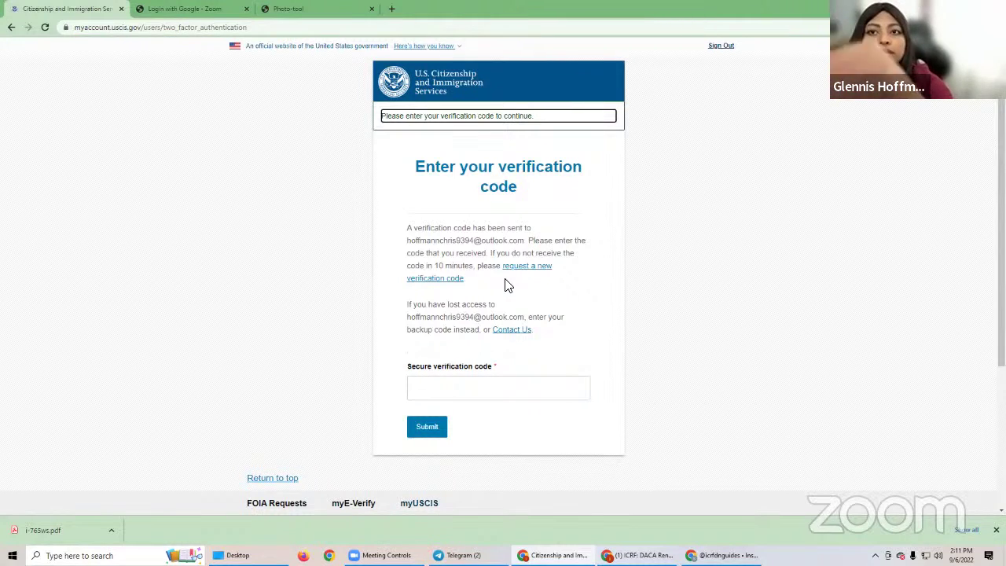
{"action": "left_click", "coordinate": [450, 386]}
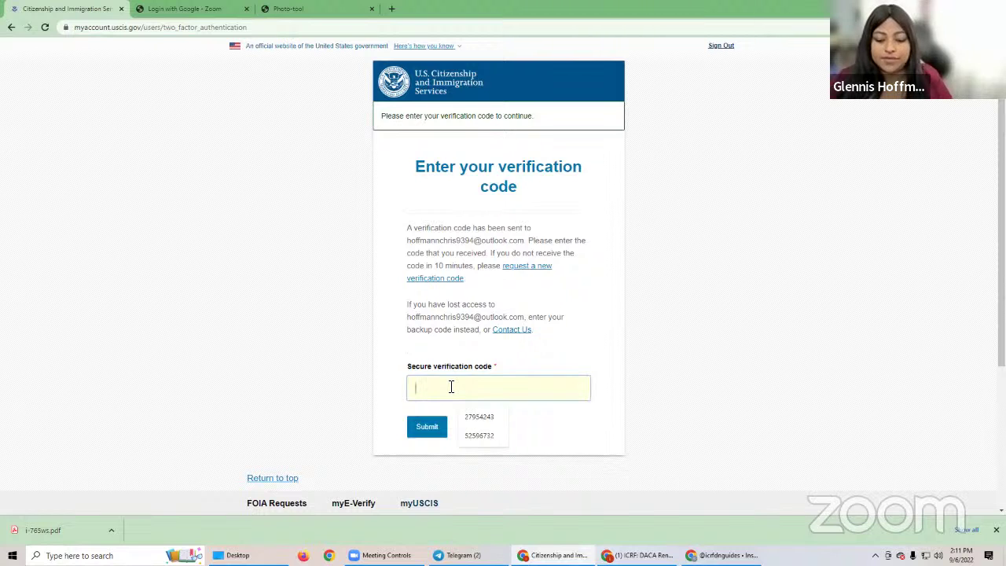
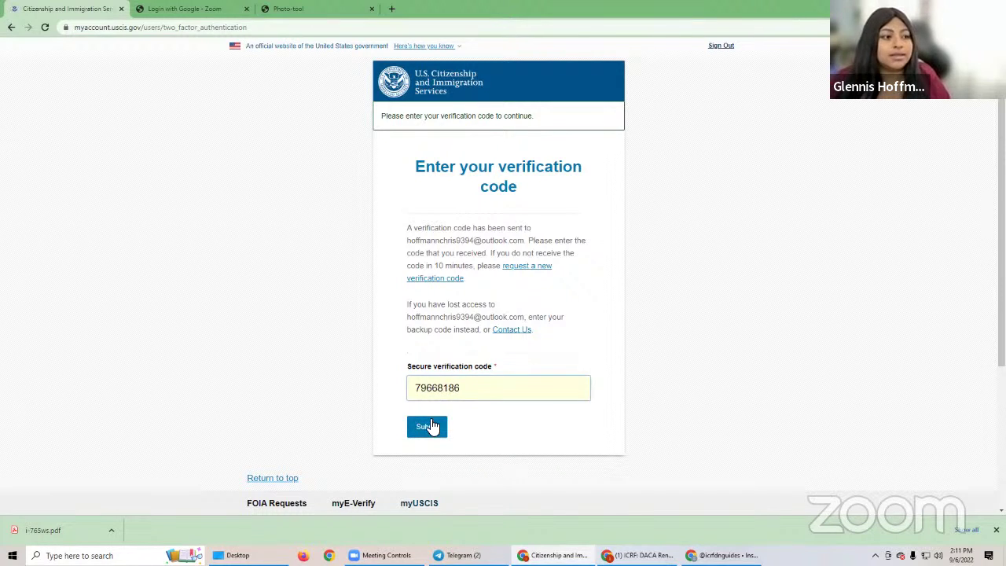
{"action": "left_click", "coordinate": [429, 419]}
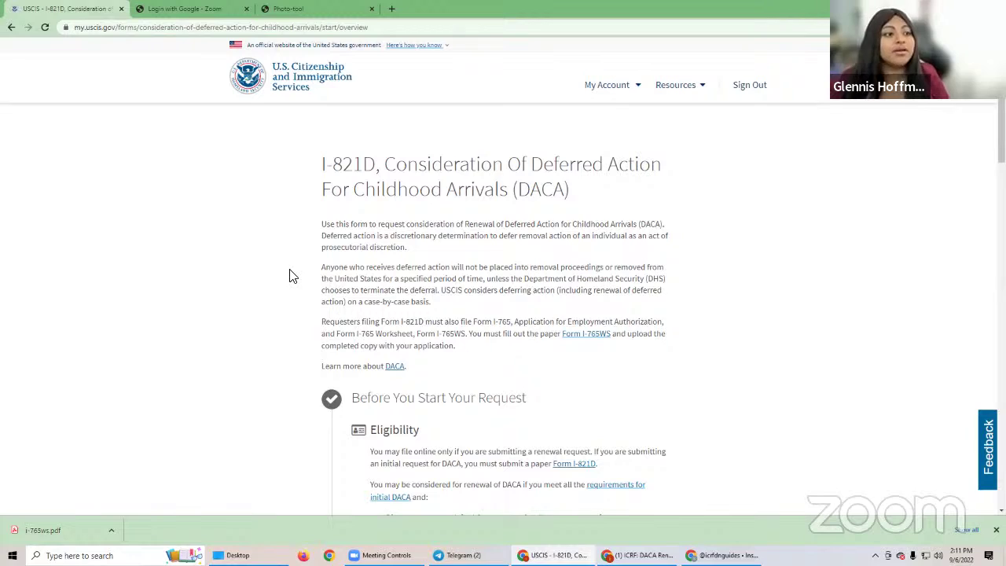
- Read through the DACA request overview and continue past it
{"action": "scroll", "coordinate": [363, 179], "scroll_direction": "down", "scroll_amount": 2}
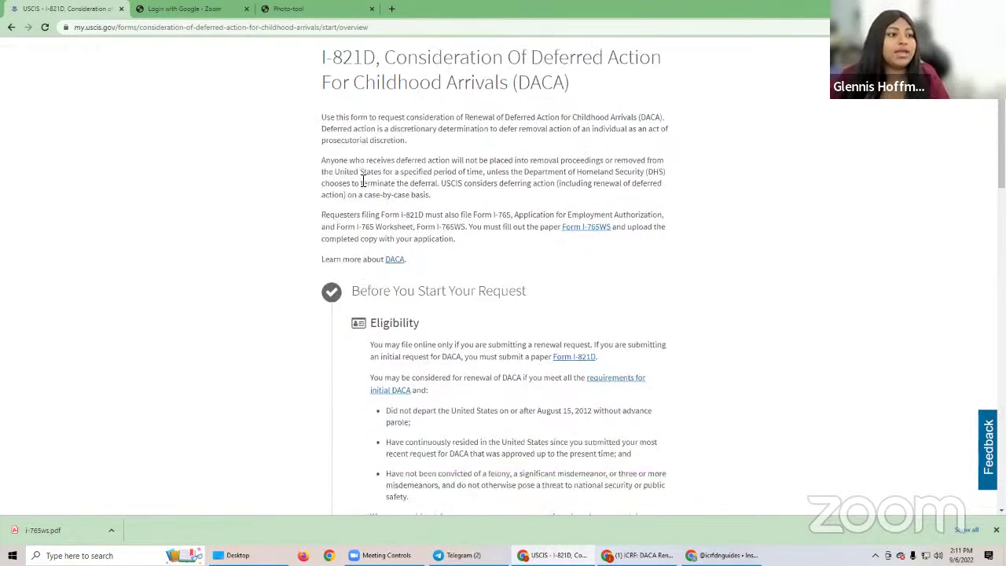
{"action": "scroll", "coordinate": [363, 178], "scroll_direction": "down", "scroll_amount": 5}
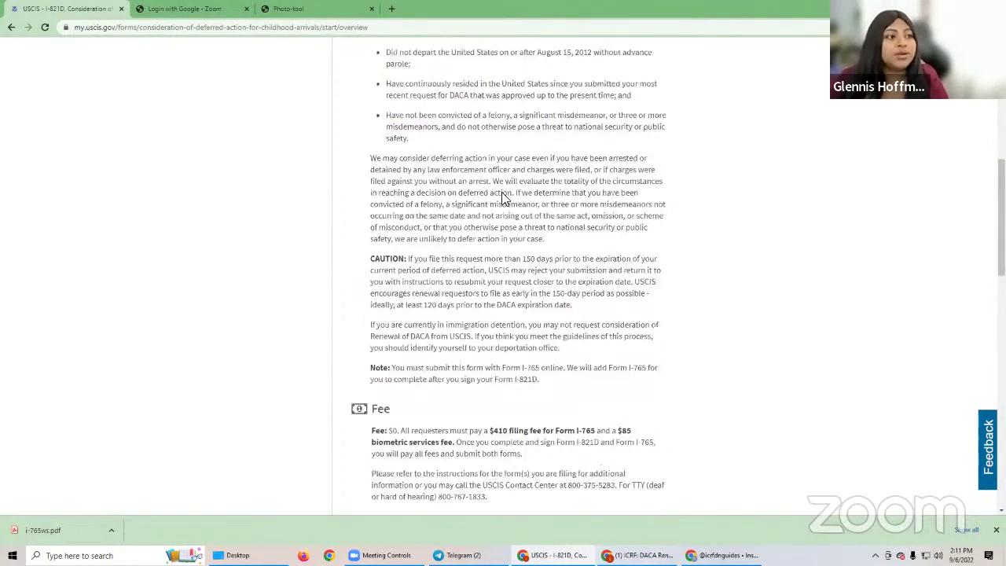
{"action": "scroll", "coordinate": [503, 199], "scroll_direction": "down", "scroll_amount": 4}
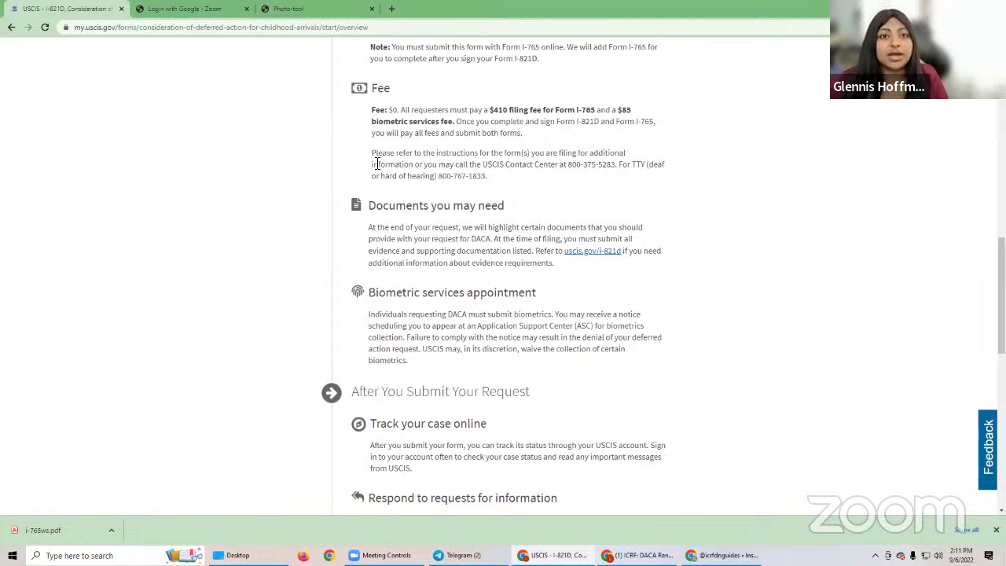
{"action": "scroll", "coordinate": [417, 196], "scroll_direction": "down", "scroll_amount": 2}
{"action": "scroll", "coordinate": [424, 195], "scroll_direction": "down", "scroll_amount": 5}
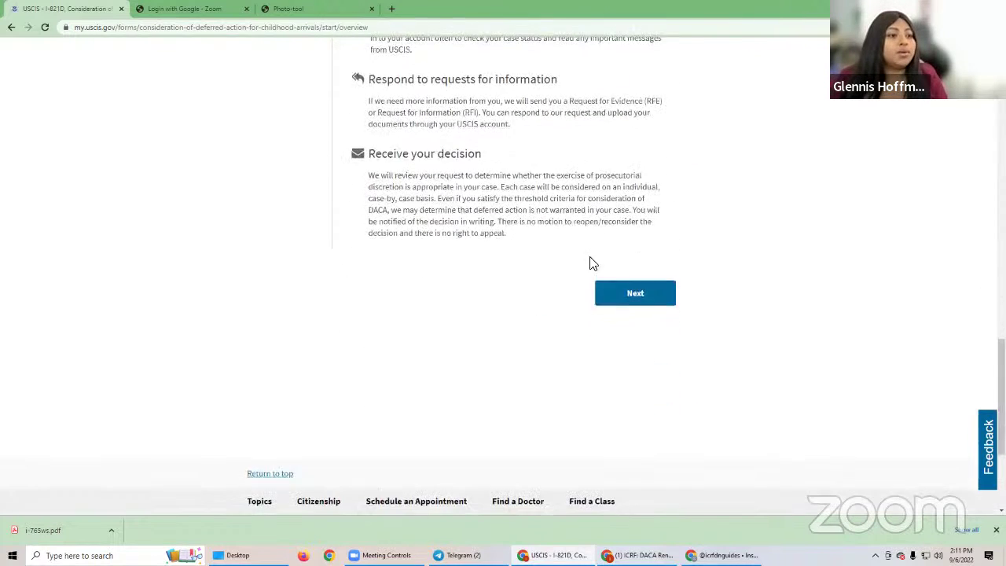
{"action": "left_click", "coordinate": [614, 297]}
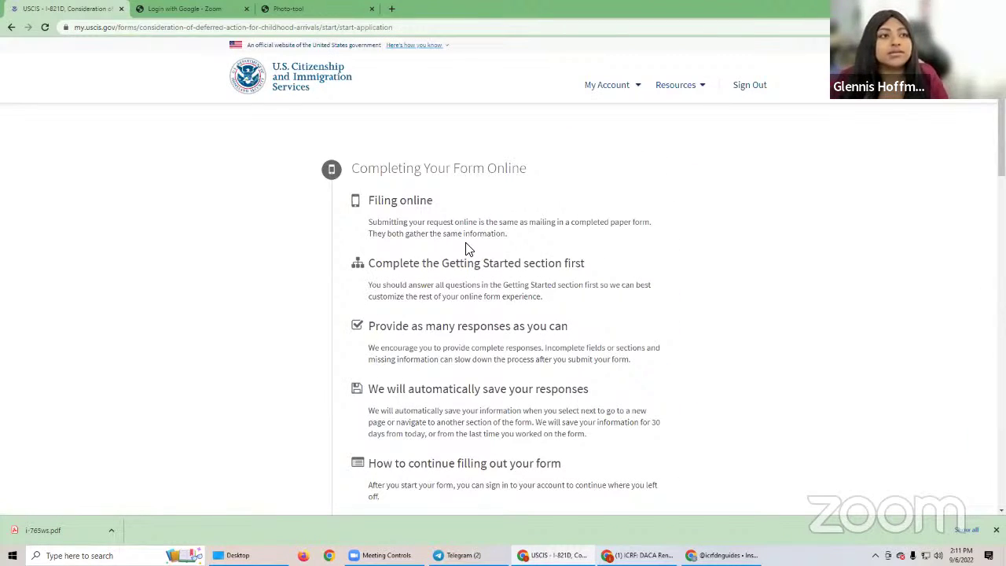
- Review 'Completing Your Form Online' and start the I-821D form
{"action": "scroll", "coordinate": [468, 248], "scroll_direction": "down", "scroll_amount": 1}
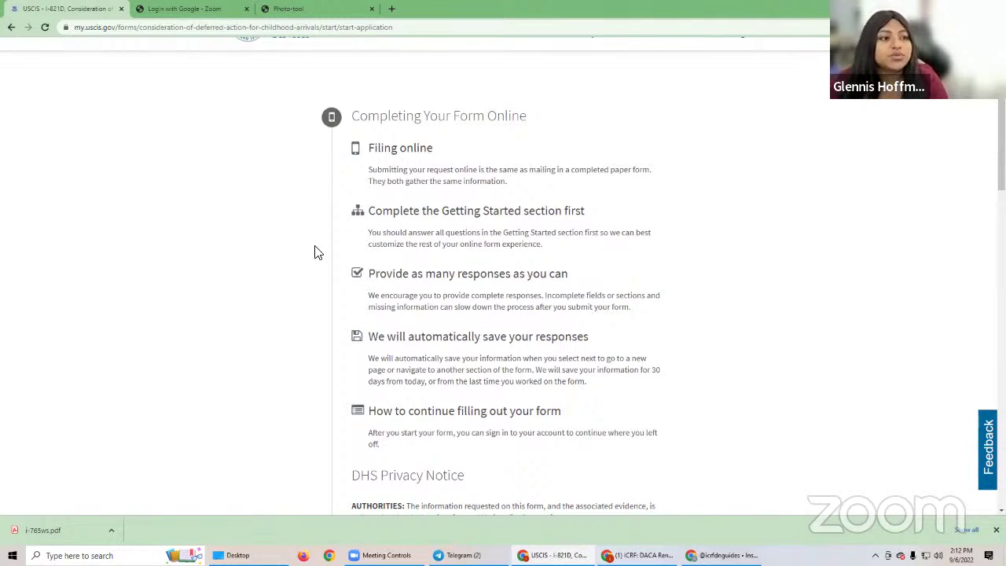
{"action": "scroll", "coordinate": [463, 250], "scroll_direction": "down", "scroll_amount": 2}
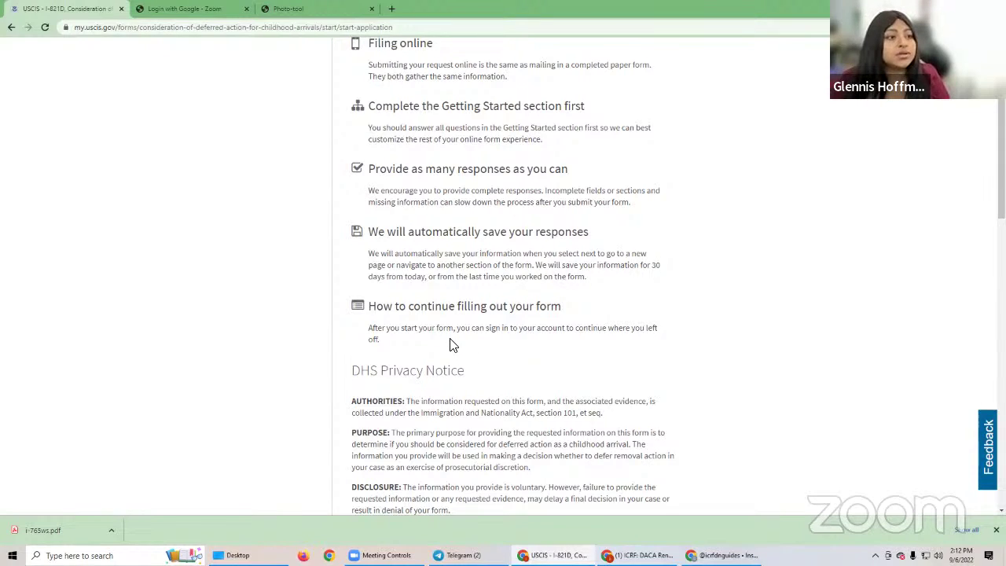
{"action": "scroll", "coordinate": [453, 344], "scroll_direction": "down", "scroll_amount": 6}
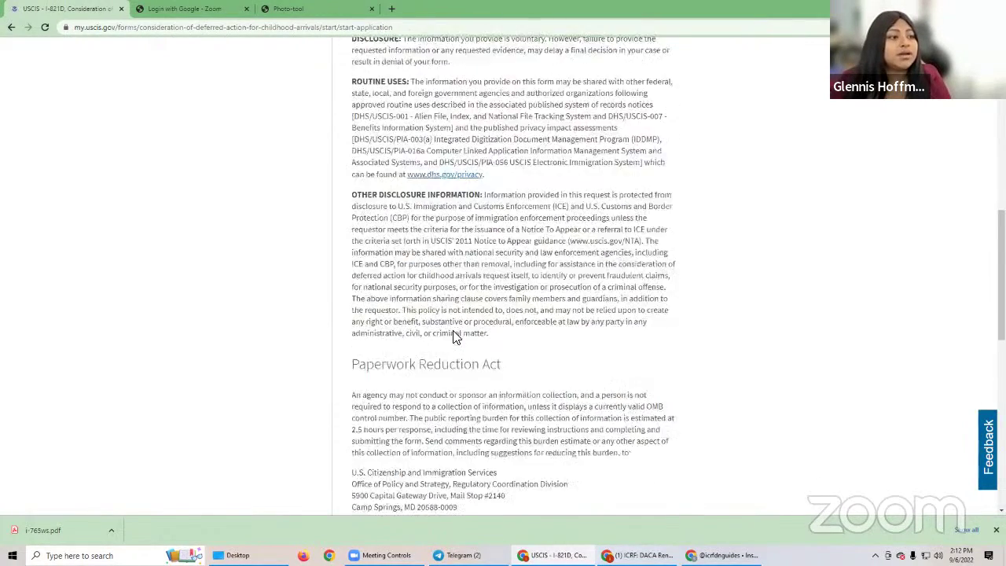
{"action": "scroll", "coordinate": [454, 336], "scroll_direction": "down", "scroll_amount": 5}
{"action": "left_click", "coordinate": [633, 332]}
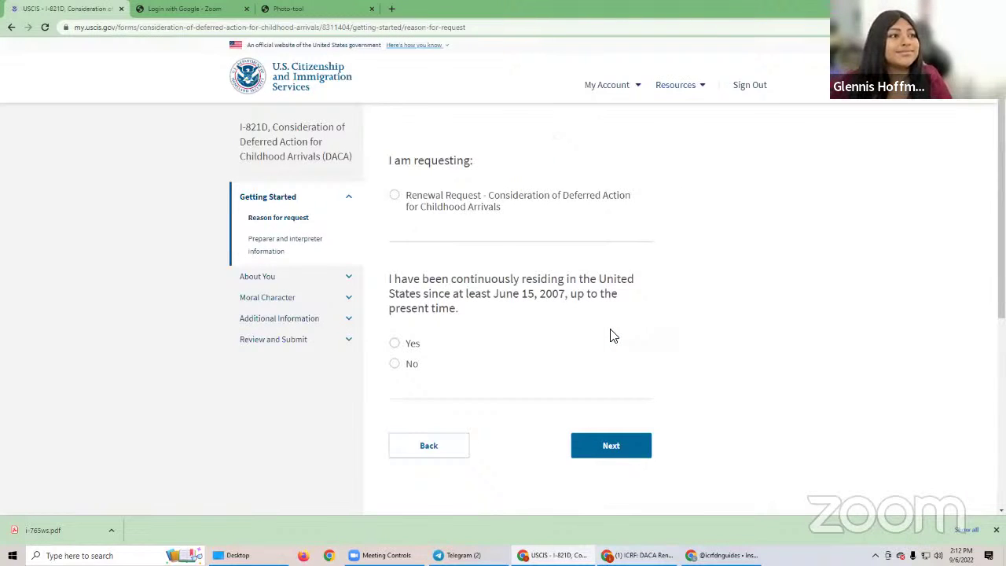
- Choose renewal as the request reason and set the DACA expiration date to 01/01/2023
{"action": "left_click", "coordinate": [453, 211]}
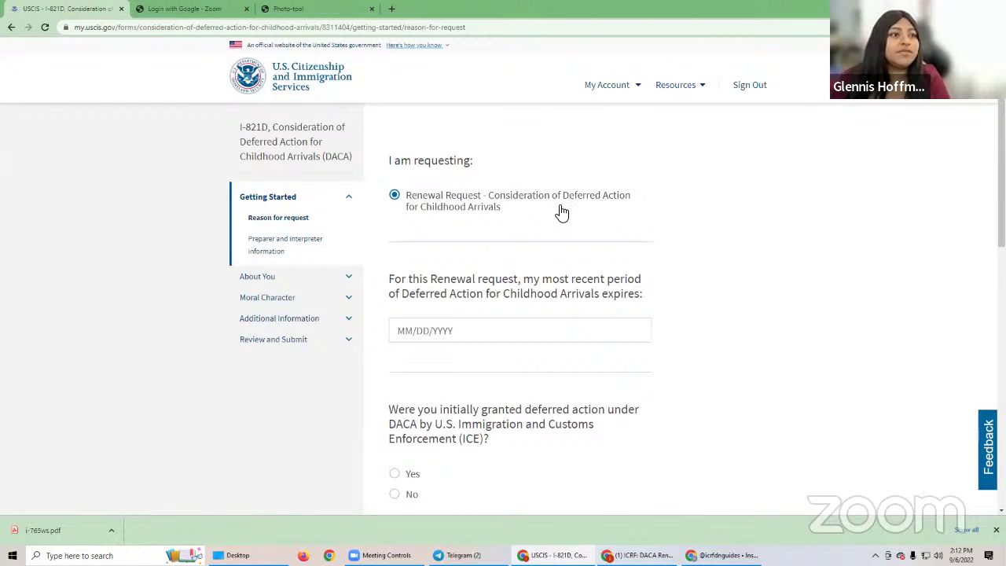
{"action": "left_click", "coordinate": [412, 340]}
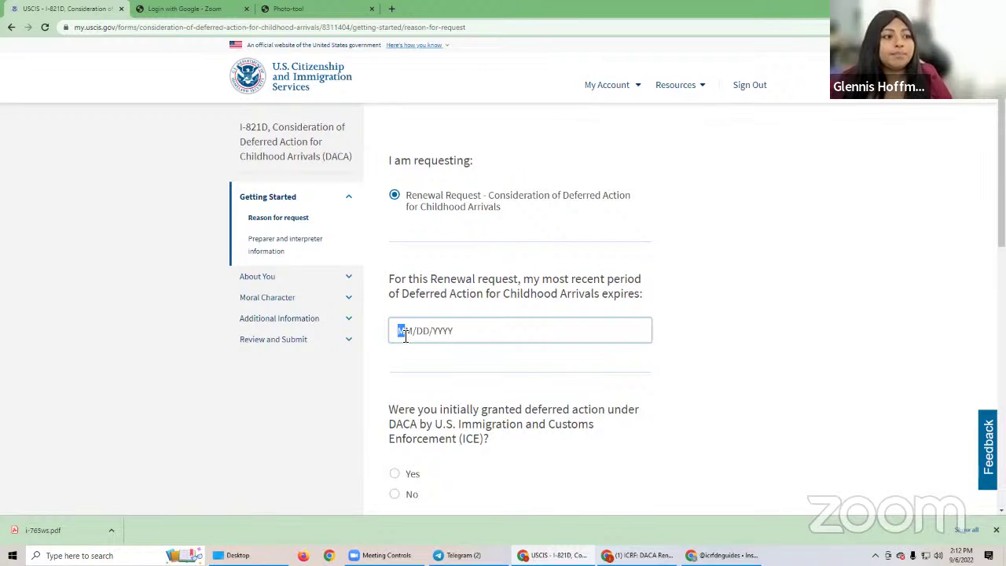
{"action": "type", "text": "07/"}
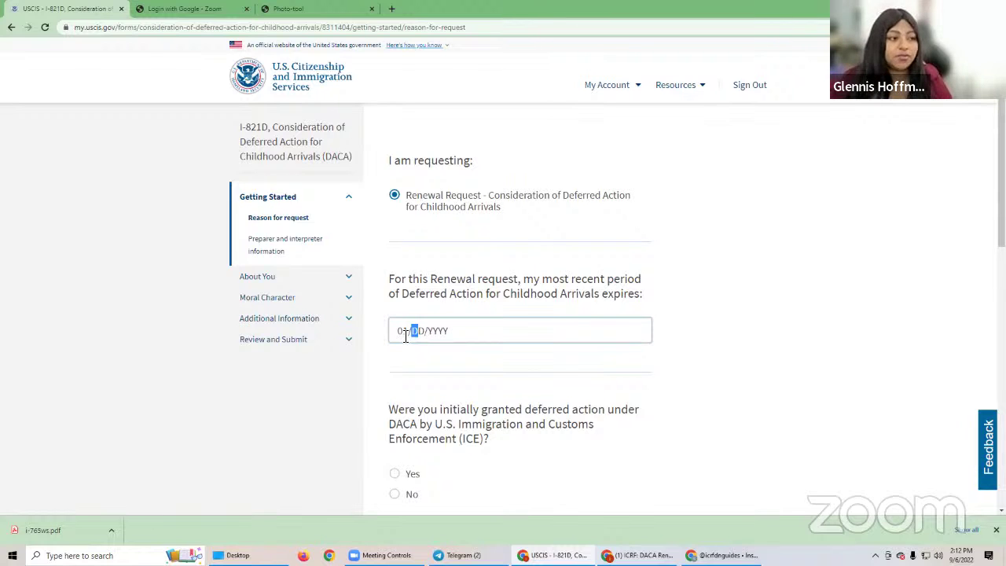
{"action": "type", "text": "01/0"}
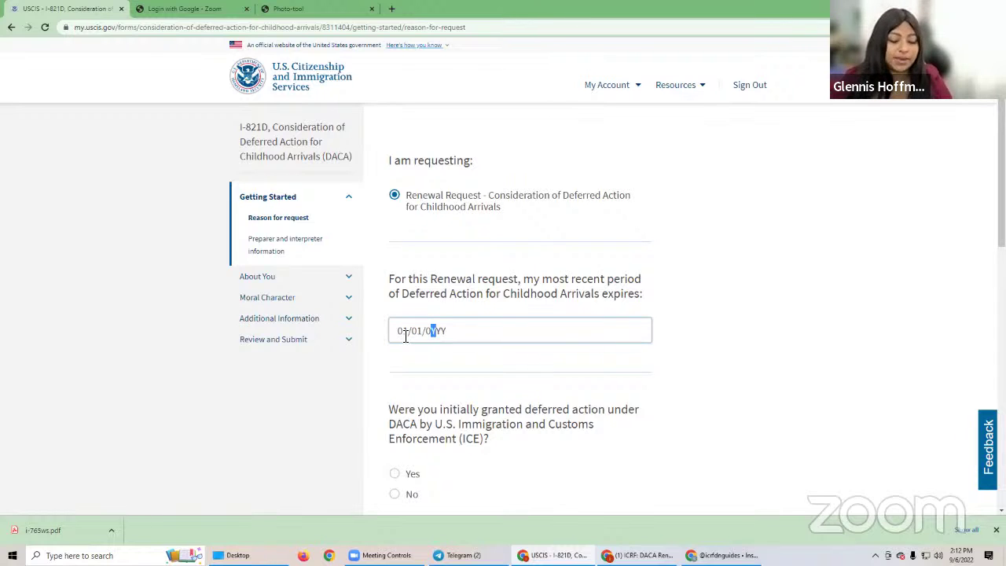
{"action": "type", "text": "20"}
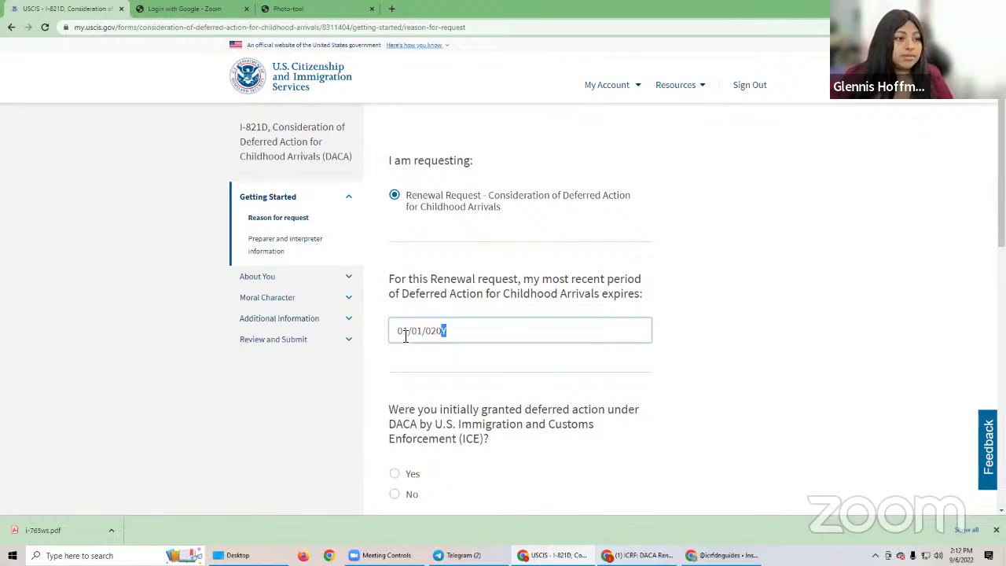
{"action": "key", "text": "BackSpace"}
{"action": "type", "text": "2023"}
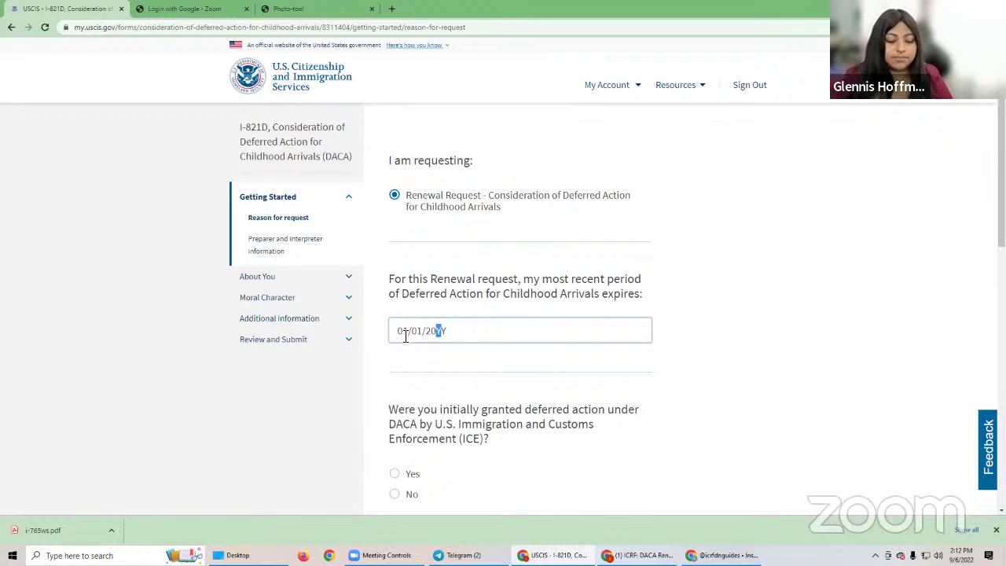
{"action": "left_click", "coordinate": [452, 378]}
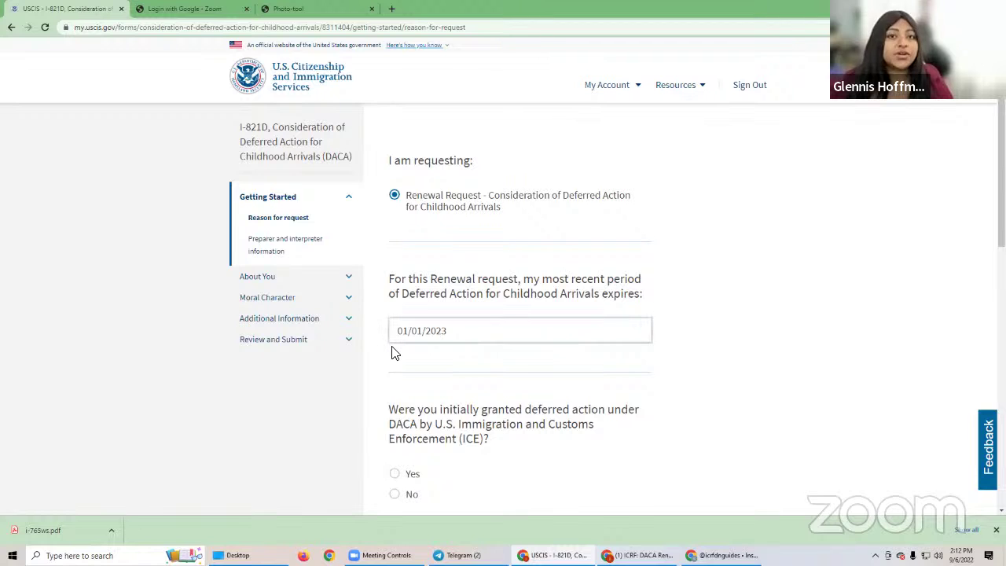
{"action": "scroll", "coordinate": [464, 412], "scroll_direction": "down", "scroll_amount": 2}
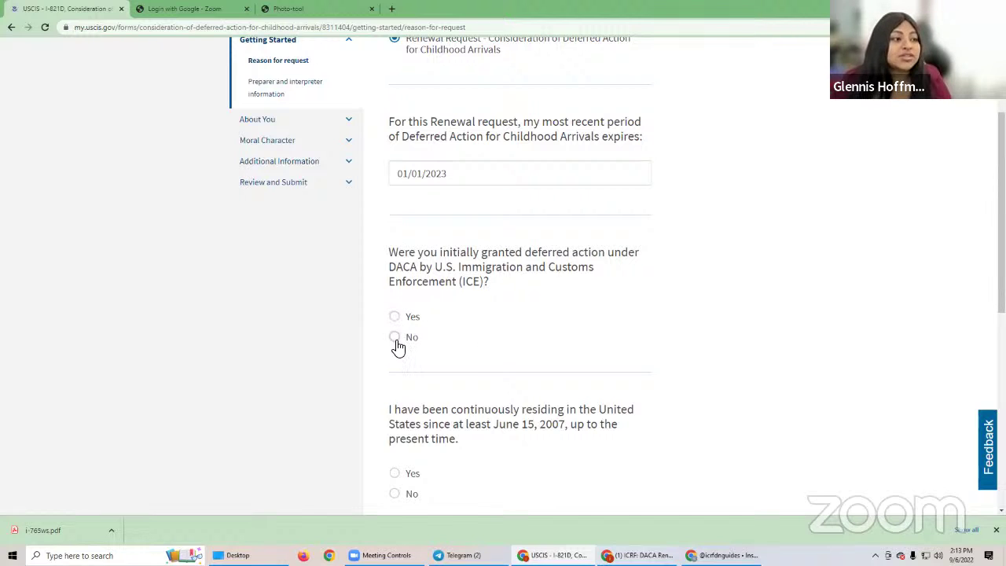
- Answer No to the initial ICE grant question and Yes to continuous residence since June 15, 2007
{"action": "left_click", "coordinate": [396, 338]}
{"action": "scroll", "coordinate": [417, 267], "scroll_direction": "down", "scroll_amount": 2}
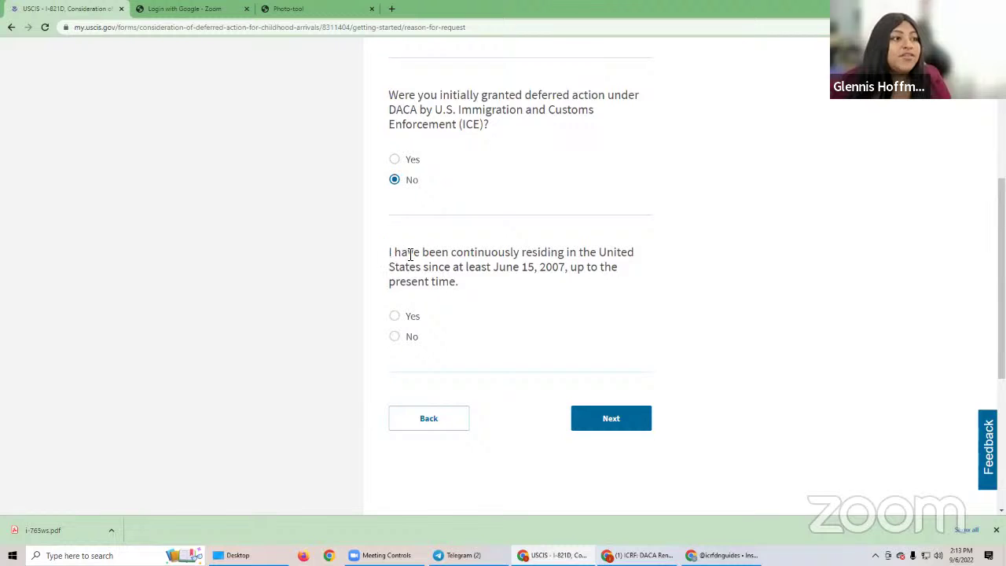
{"action": "left_click_drag", "start_coordinate": [389, 253], "coordinate": [579, 272]}
{"action": "left_click", "coordinate": [615, 284]}
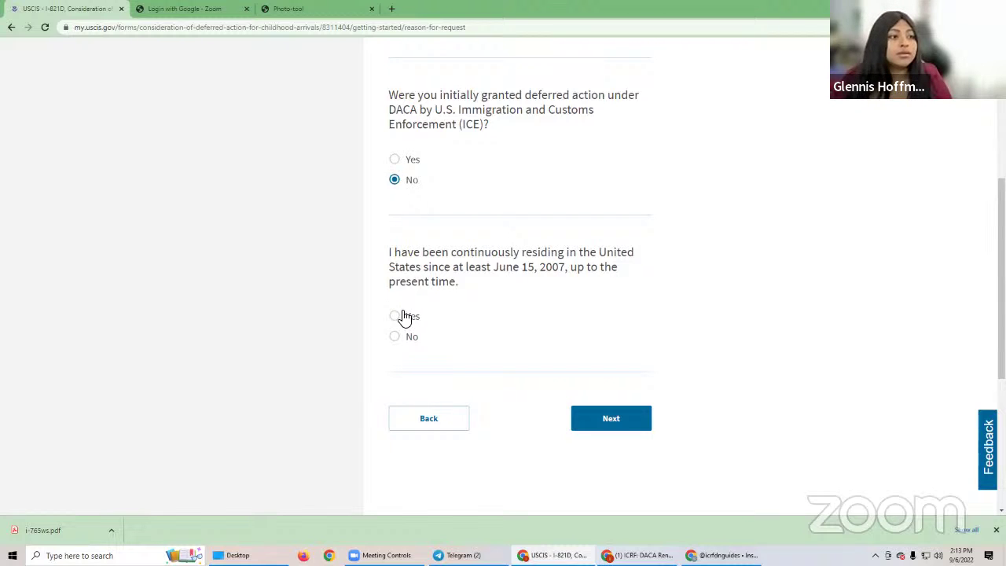
{"action": "left_click", "coordinate": [400, 315]}
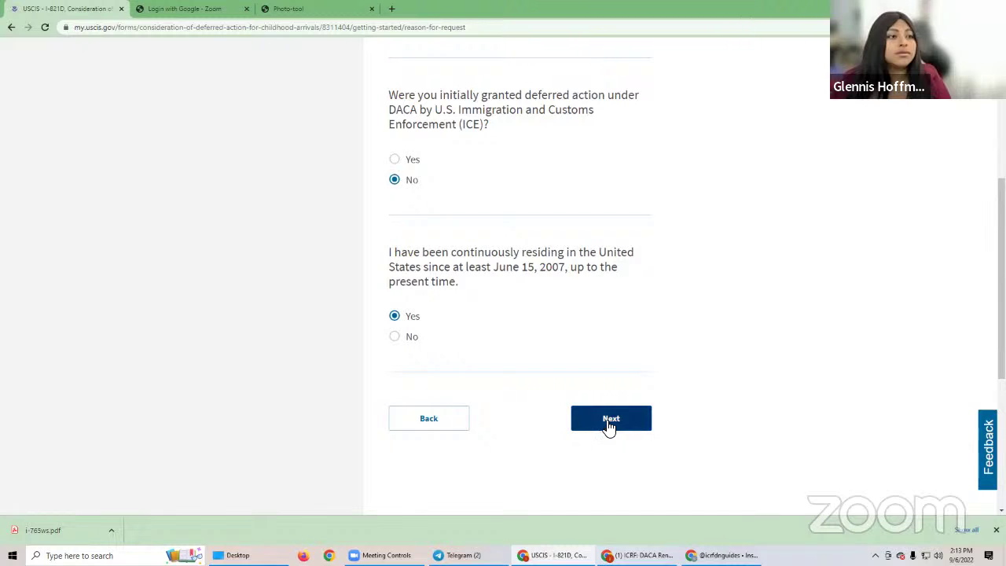
{"action": "left_click", "coordinate": [606, 426]}
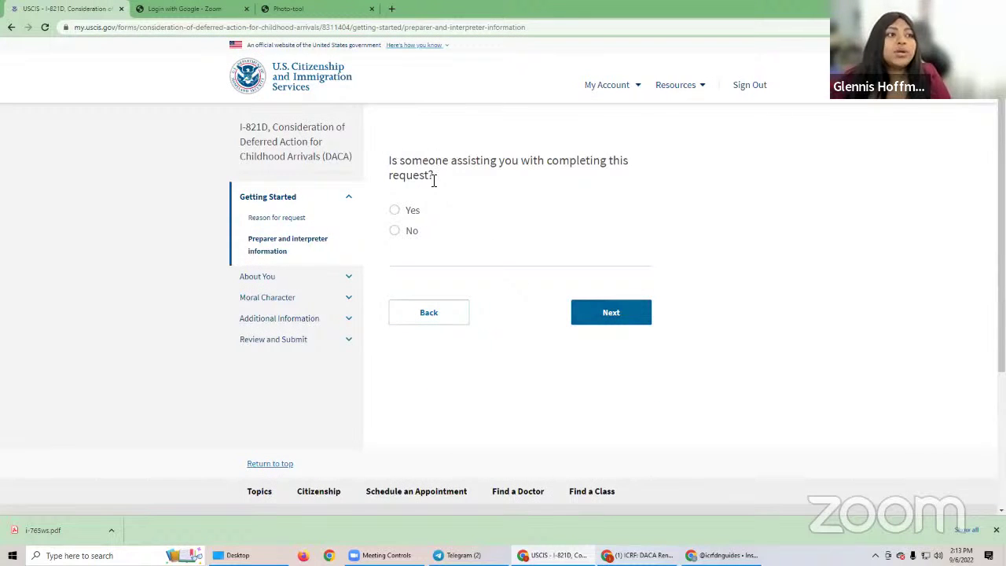
- Indicate no one assisted, then enter the current given, middle and family legal name
{"action": "left_click", "coordinate": [416, 234]}
{"action": "left_click", "coordinate": [621, 311]}
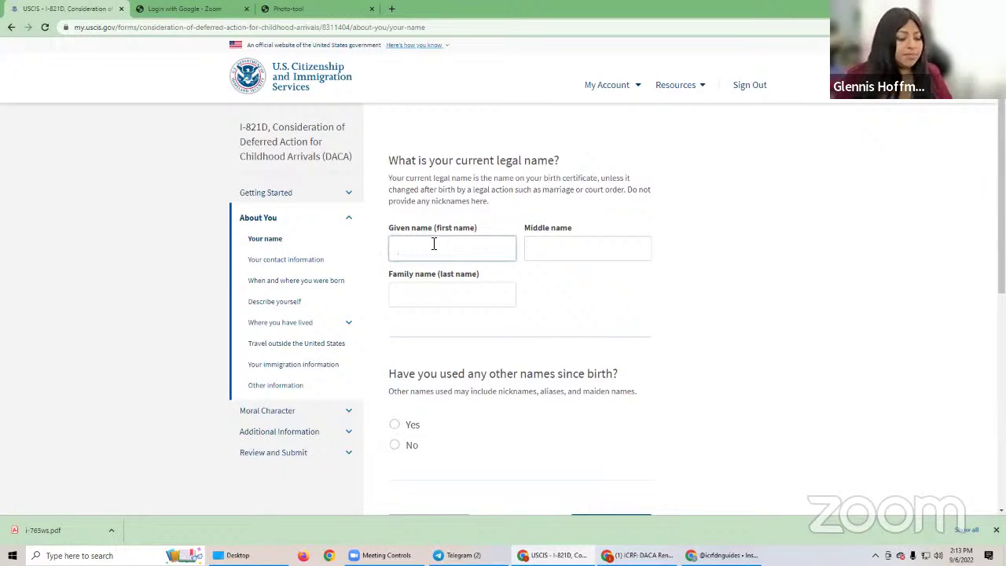
{"action": "type", "text": "gle"}
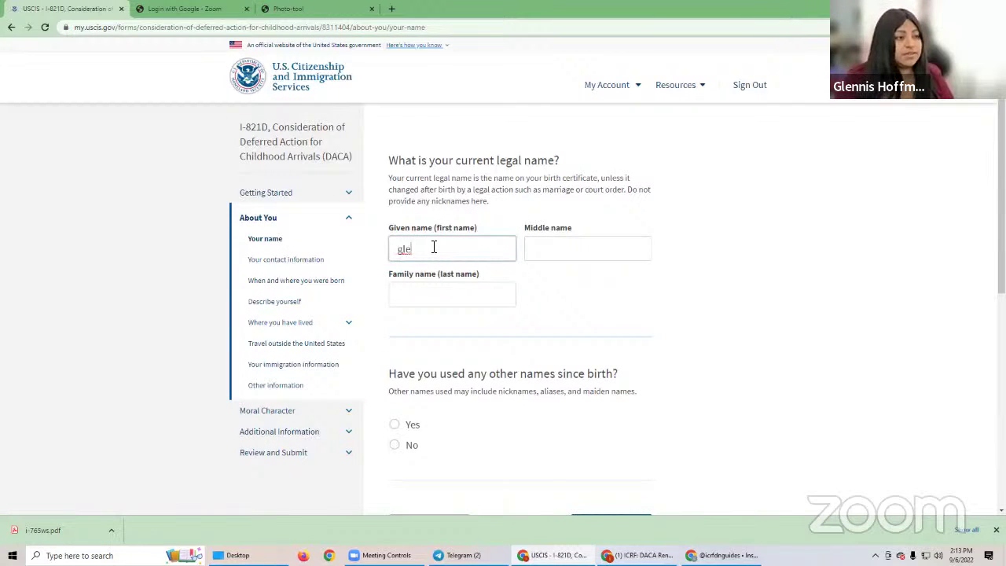
{"action": "key", "text": "BackSpace"}
{"action": "key", "text": "BackSpace"}
{"action": "key", "text": "BackSpace"}
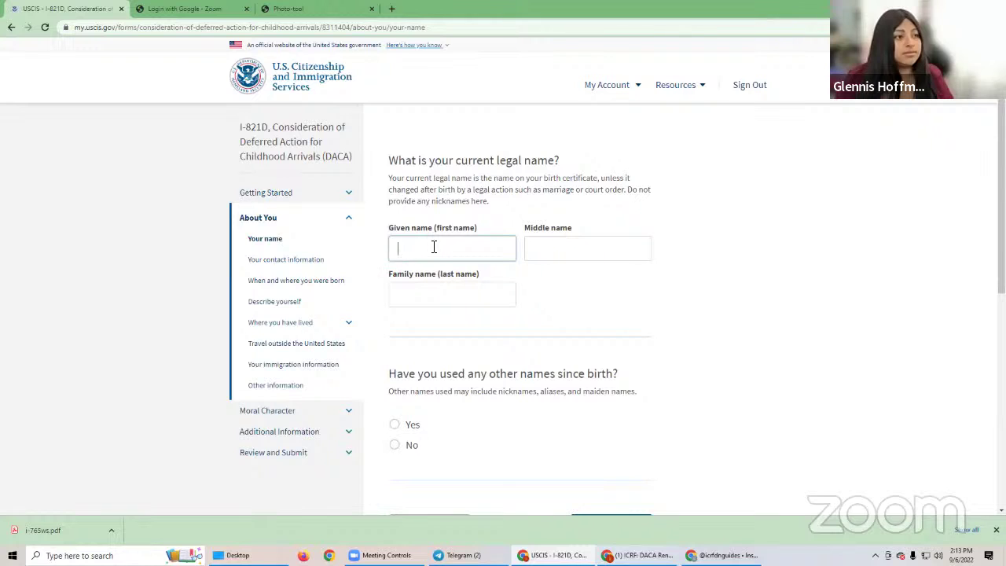
{"action": "key", "text": "Tab"}
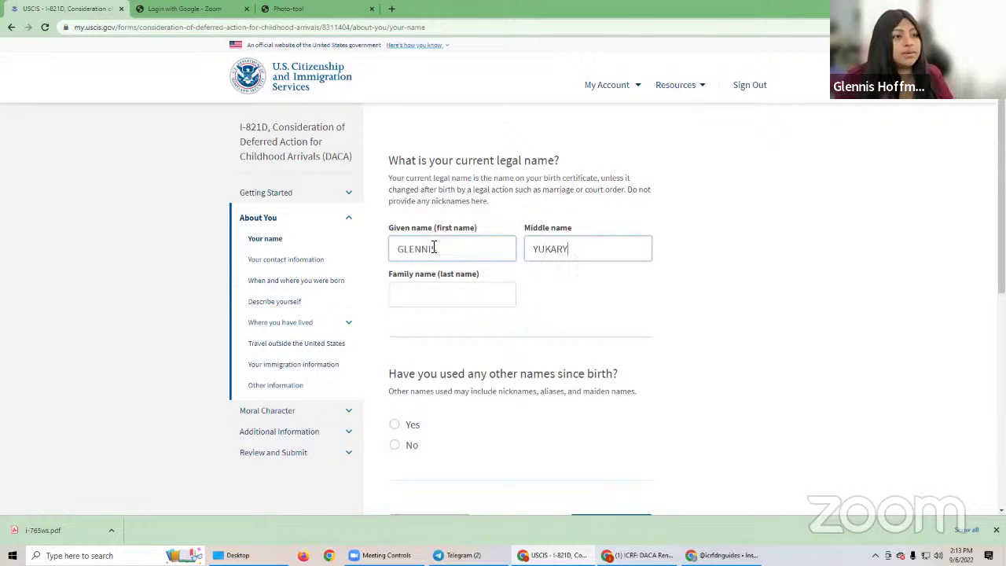
{"action": "key", "text": "Tab"}
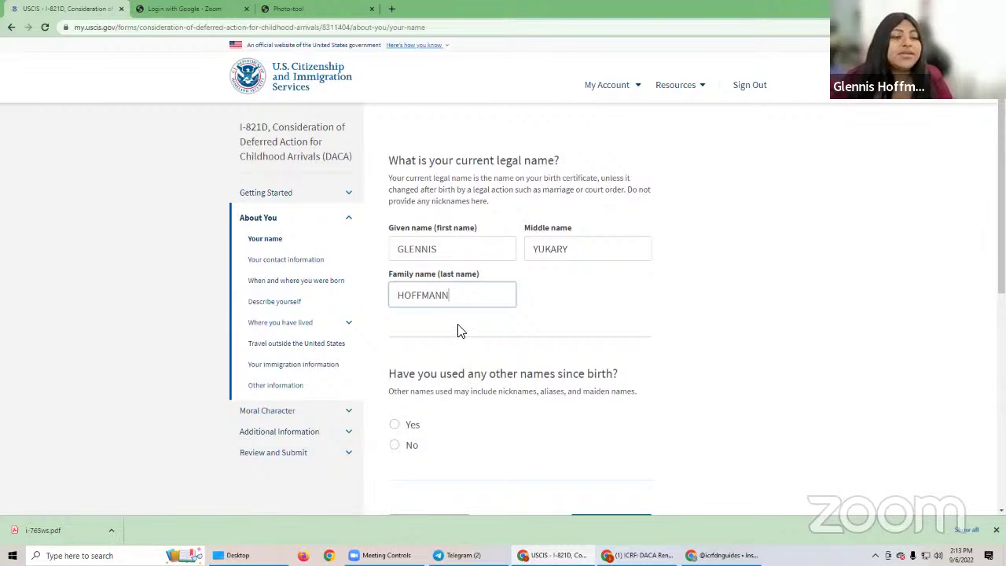
- Indicate other names were used and enter the other name's given, middle and family names
{"action": "left_click", "coordinate": [415, 423]}
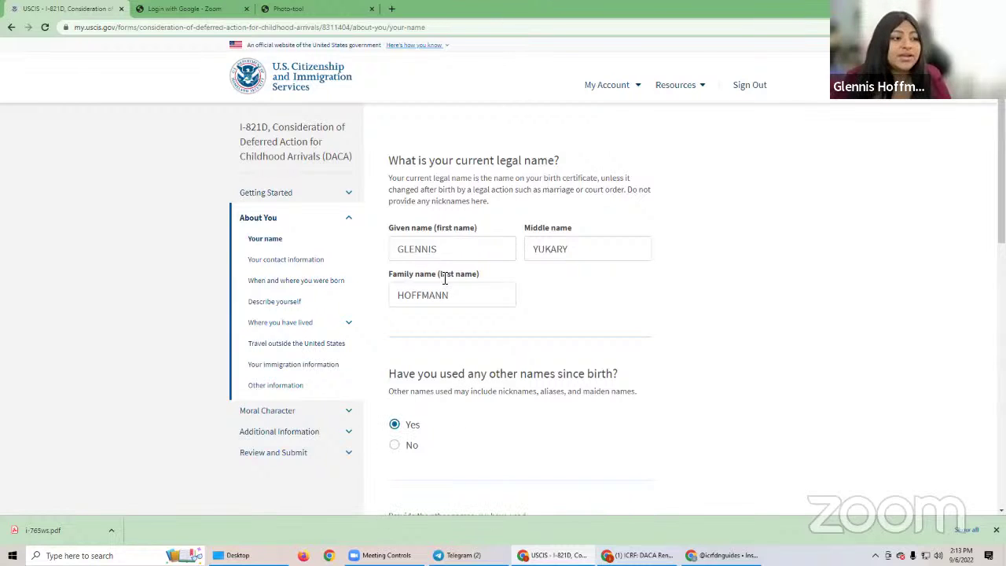
{"action": "scroll", "coordinate": [480, 276], "scroll_direction": "down", "scroll_amount": 2}
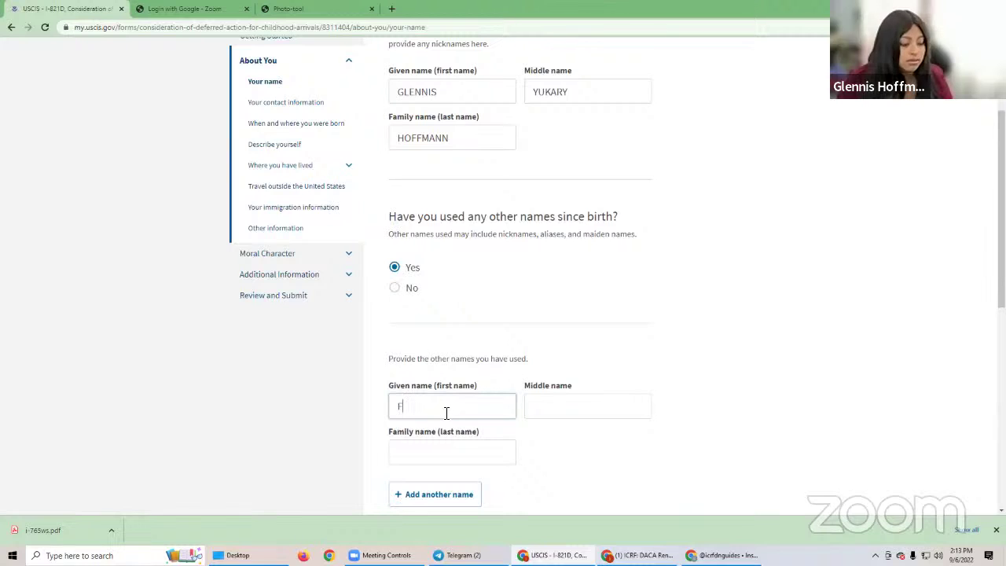
{"action": "key", "text": "Tab"}
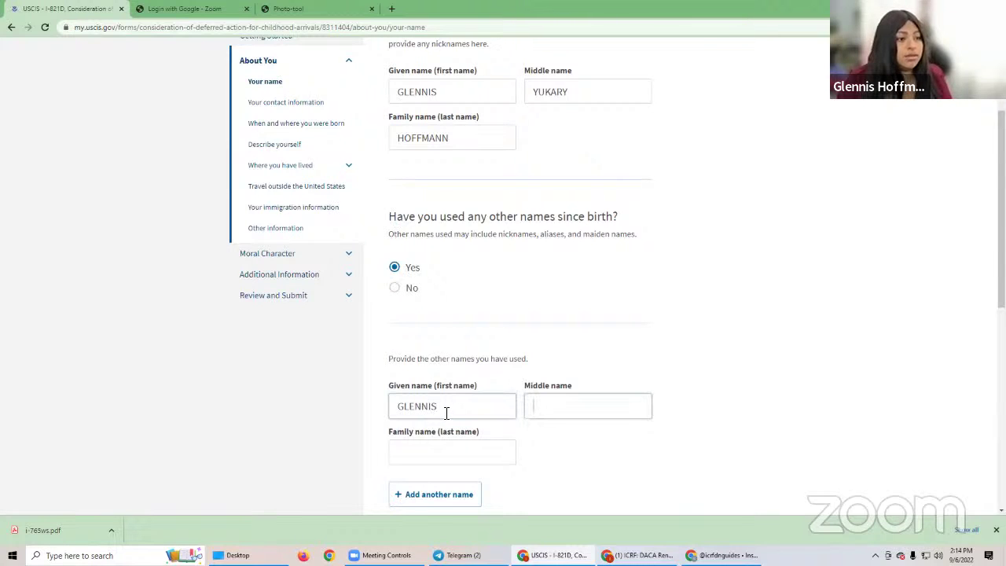
{"action": "key", "text": "Tab"}
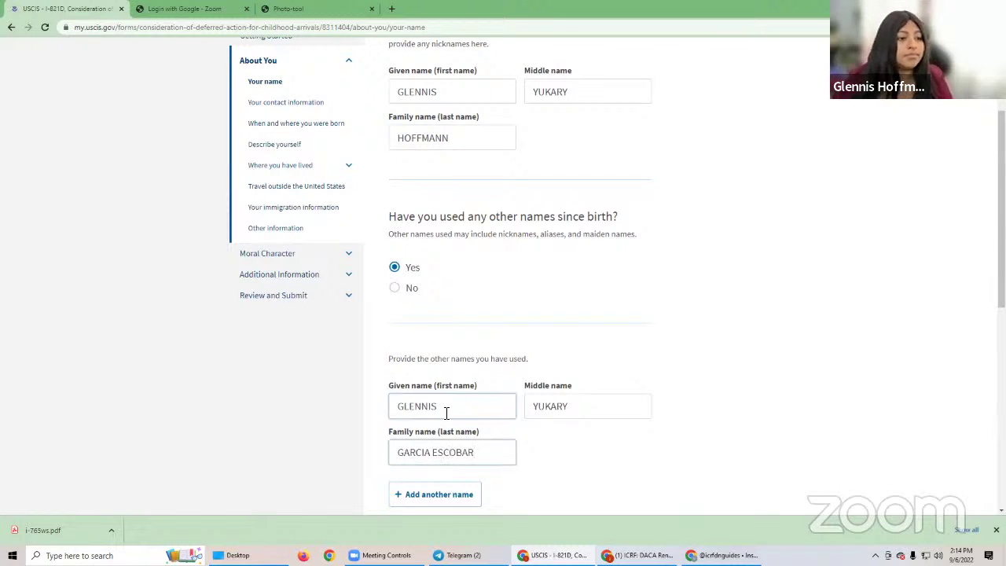
{"action": "scroll", "coordinate": [498, 333], "scroll_direction": "down", "scroll_amount": 2}
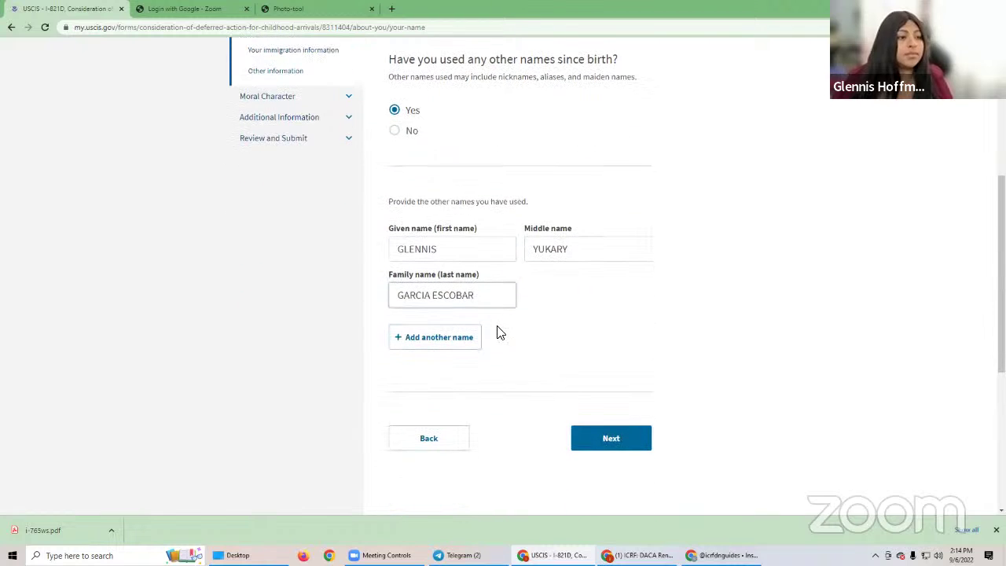
{"action": "left_click", "coordinate": [642, 443]}
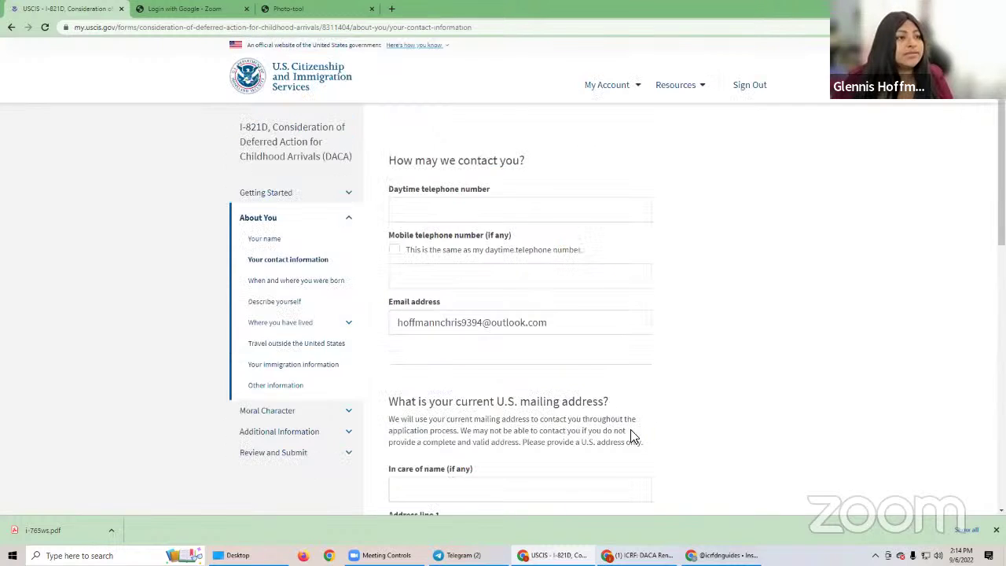
- Enter the daytime telephone number and copy the same number into the mobile telephone field
{"action": "left_click", "coordinate": [445, 207]}
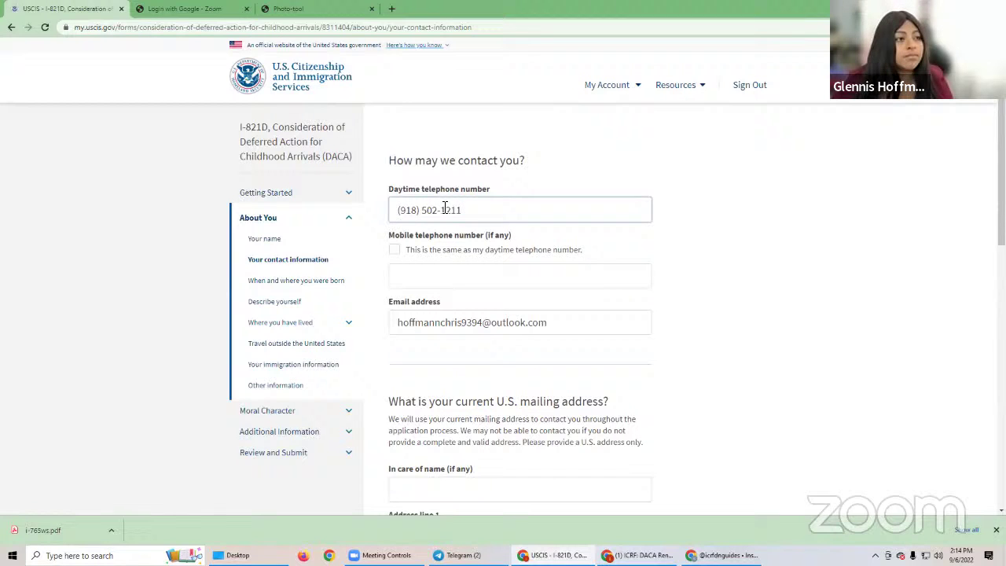
{"action": "key", "text": "ctrl+a"}
{"action": "key", "text": "ctrl+c"}
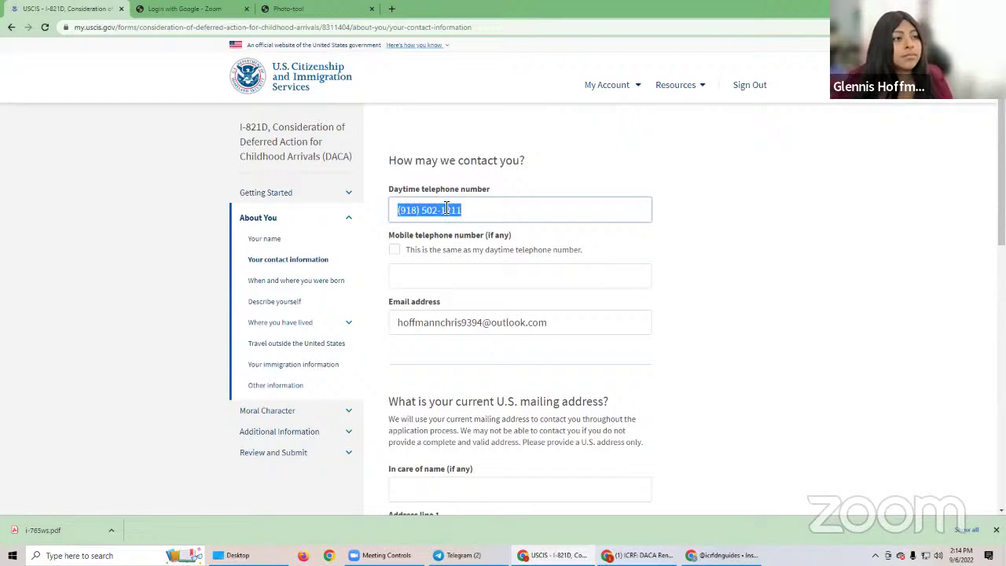
{"action": "left_click", "coordinate": [446, 276]}
{"action": "key", "text": "ctrl+v"}
{"action": "scroll", "coordinate": [441, 277], "scroll_direction": "down", "scroll_amount": 2}
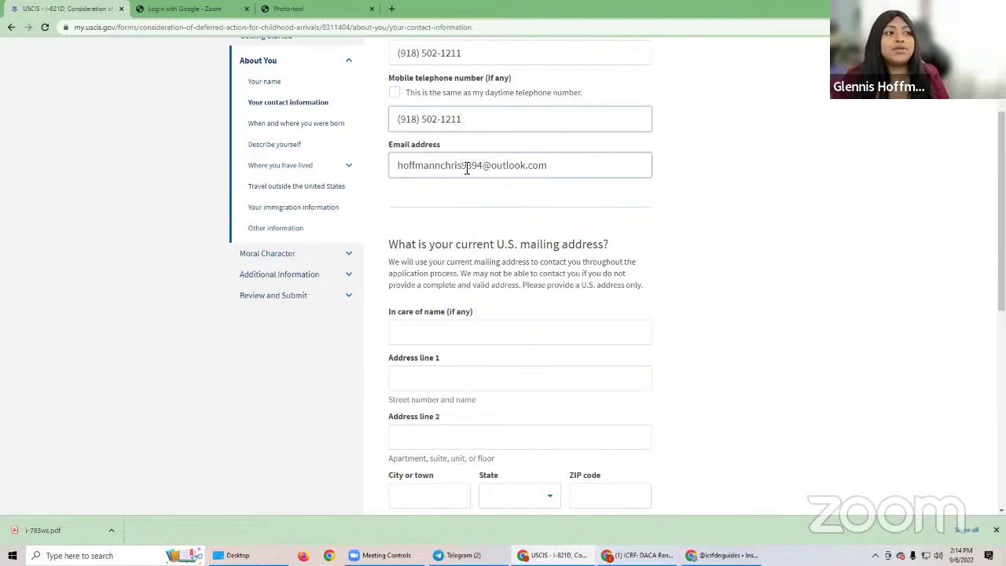
{"action": "left_click", "coordinate": [545, 336]}
{"action": "scroll", "coordinate": [542, 314], "scroll_direction": "down", "scroll_amount": 2}
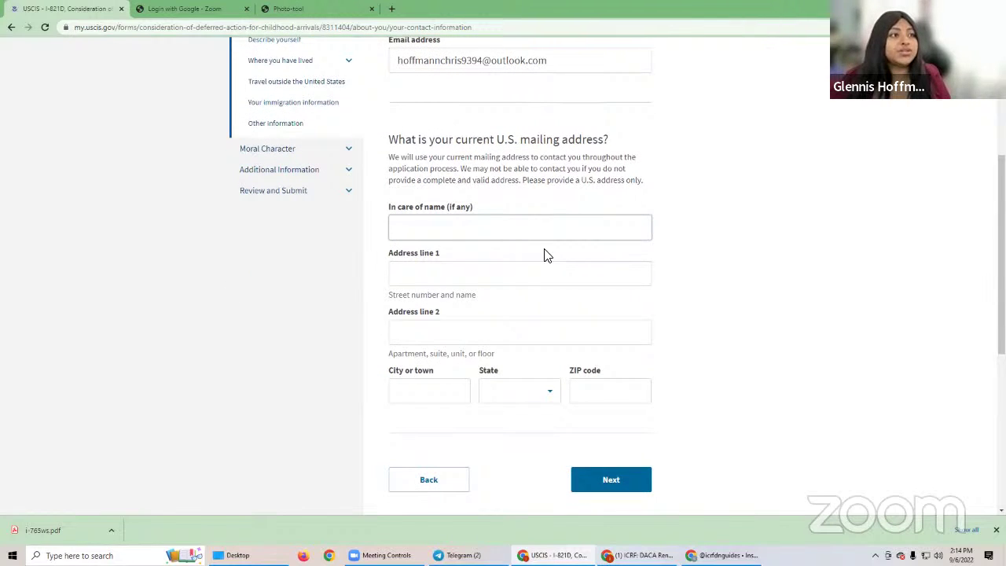
- Fill in the in-care-of name and the street line of the mailing address
{"action": "type", "text": "g"}
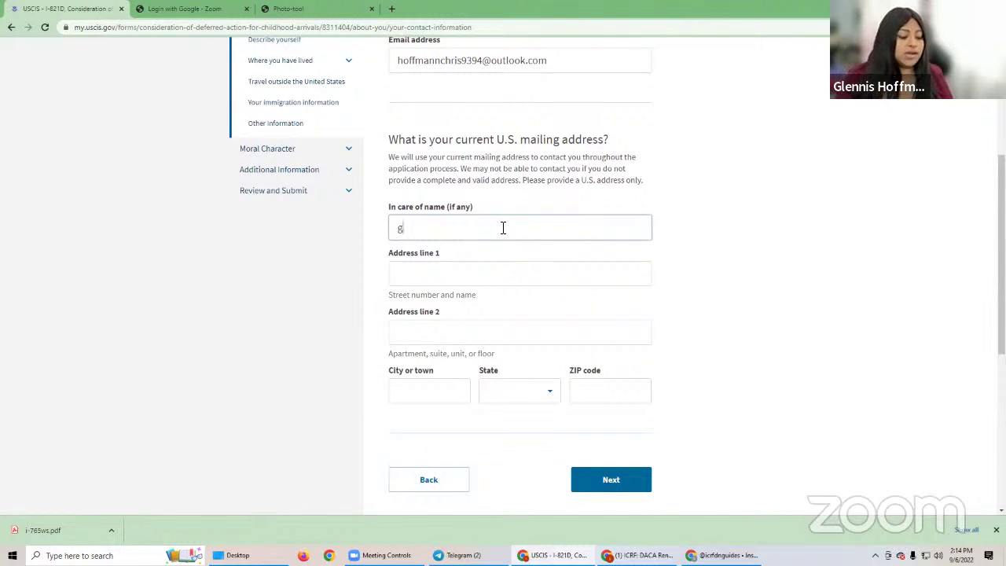
{"action": "type", "text": "le"}
{"action": "key", "text": "BackSpace"}
{"action": "key", "text": "BackSpace"}
{"action": "key", "text": "BackSpace"}
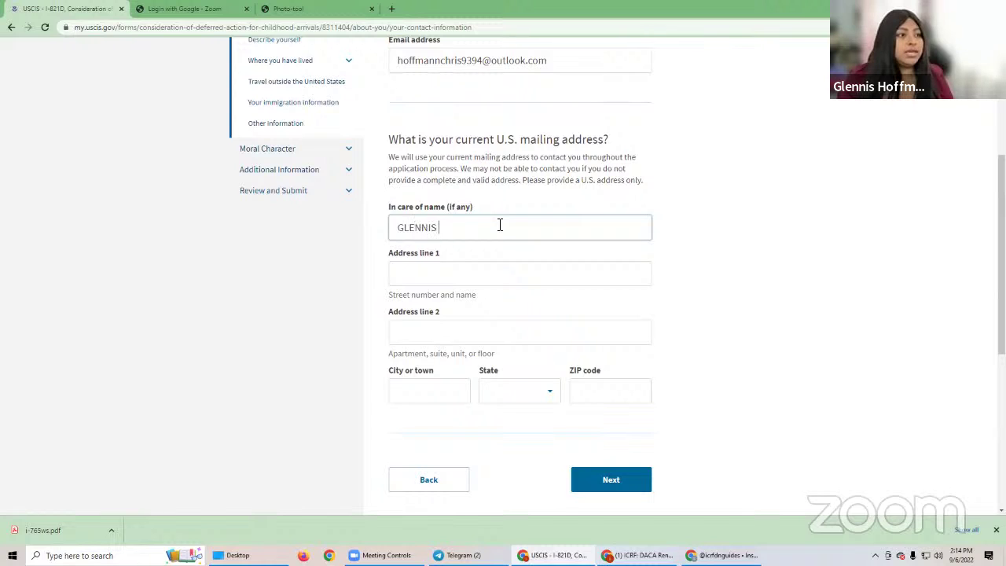
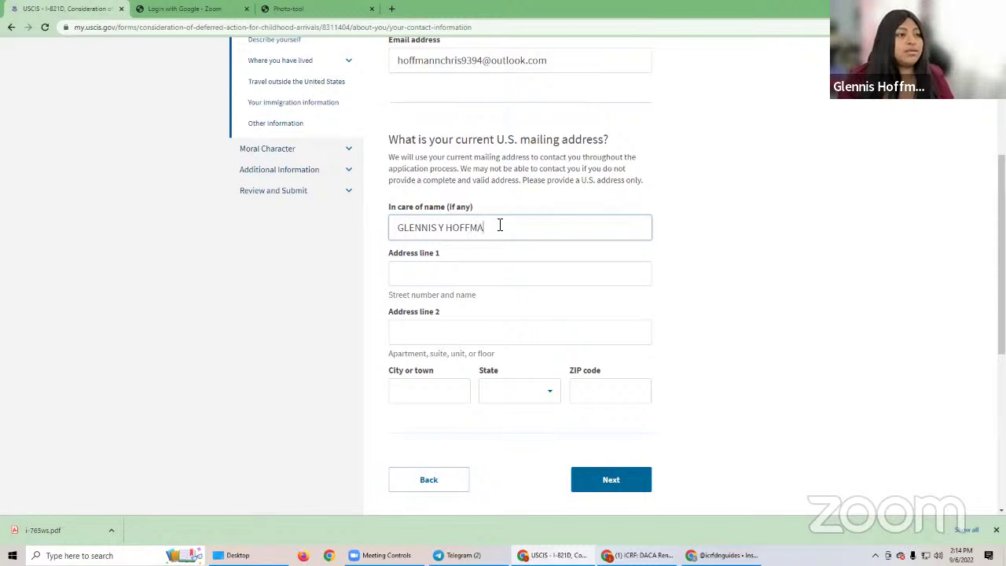
{"action": "key", "text": "Tab"}
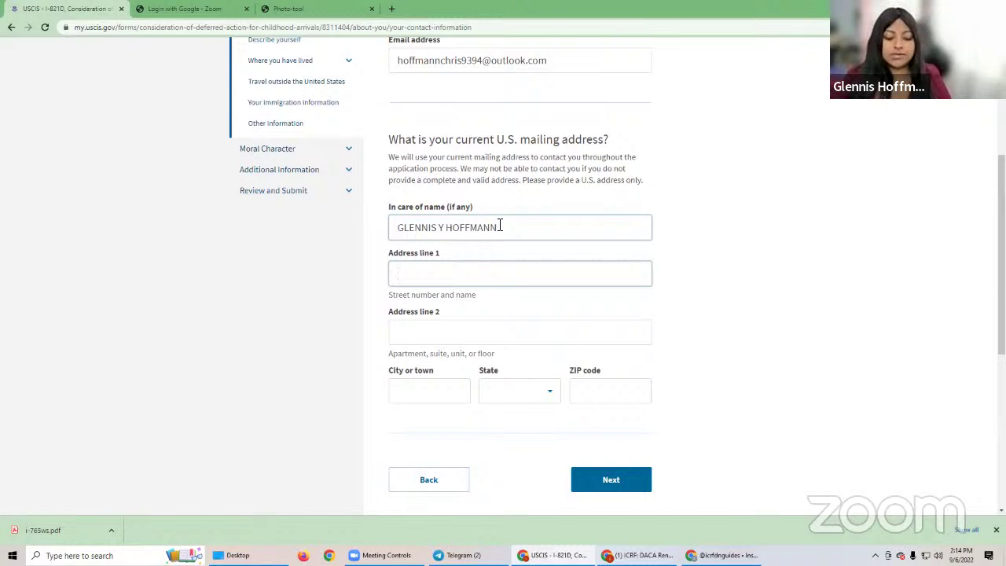
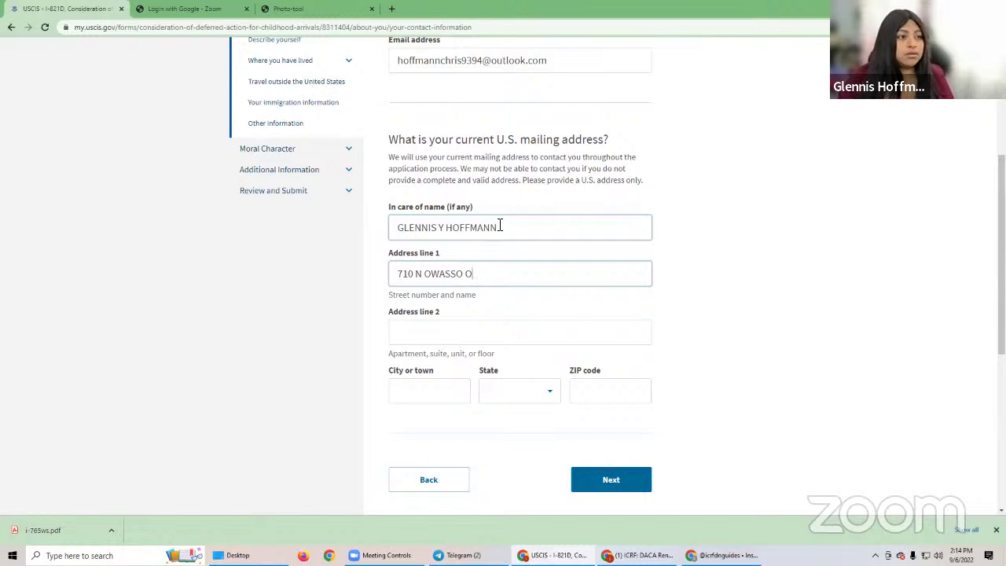
- Enter the city, state and ZIP code, ignore the address verification warning, and continue
{"action": "key", "text": "Tab"}
{"action": "key", "text": "Tab"}
{"action": "type", "text": "TULSA"}
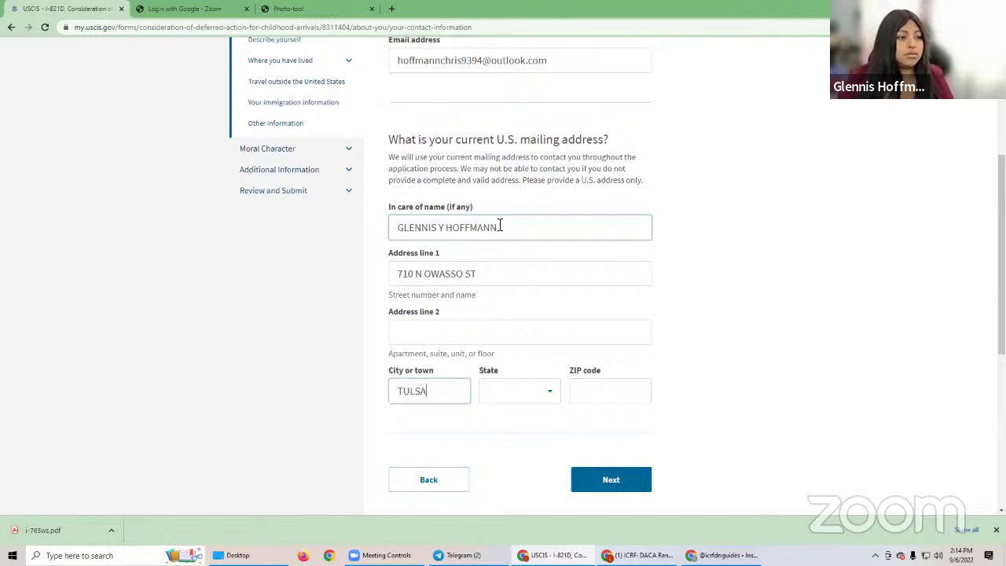
{"action": "key", "text": "Tab"}
{"action": "type", "text": "OK"}
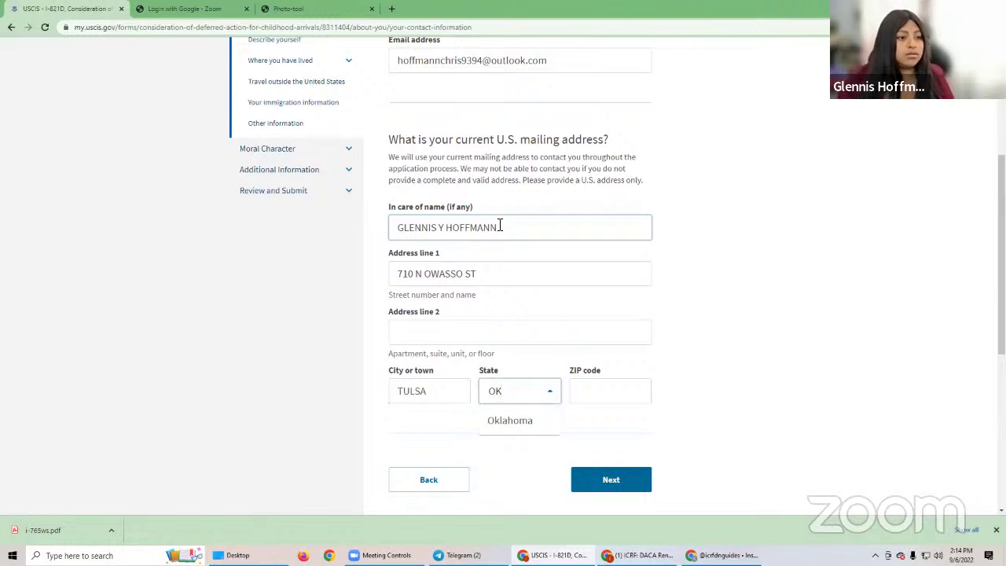
{"action": "left_click", "coordinate": [550, 431]}
{"action": "left_click", "coordinate": [625, 387]}
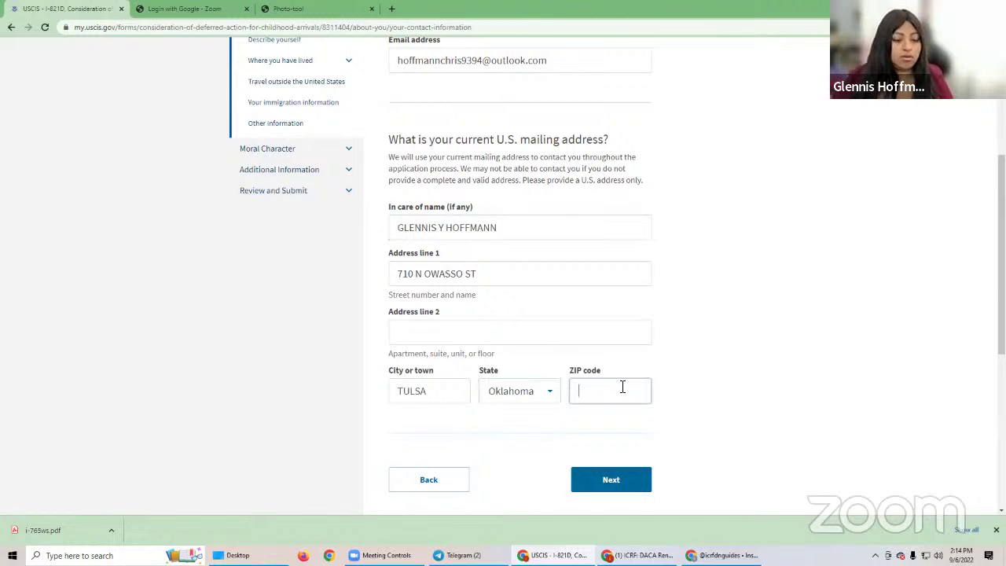
{"action": "type", "text": "74102"}
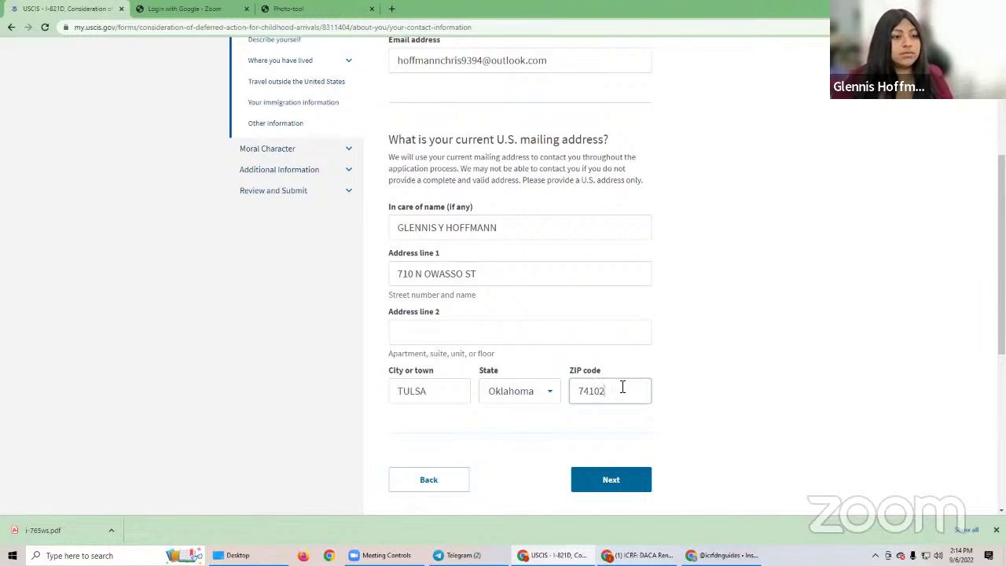
{"action": "key", "text": "Return"}
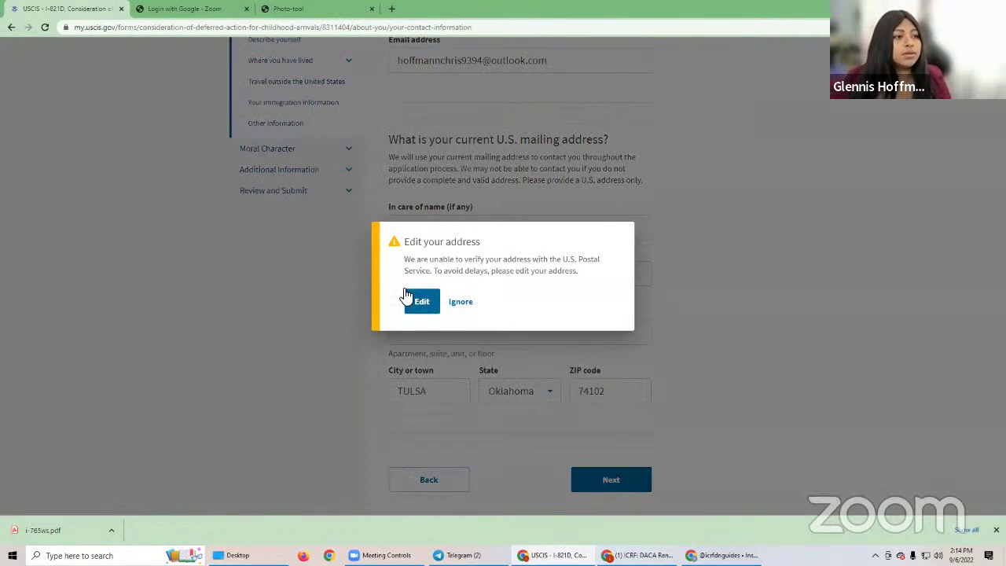
{"action": "left_click", "coordinate": [462, 301]}
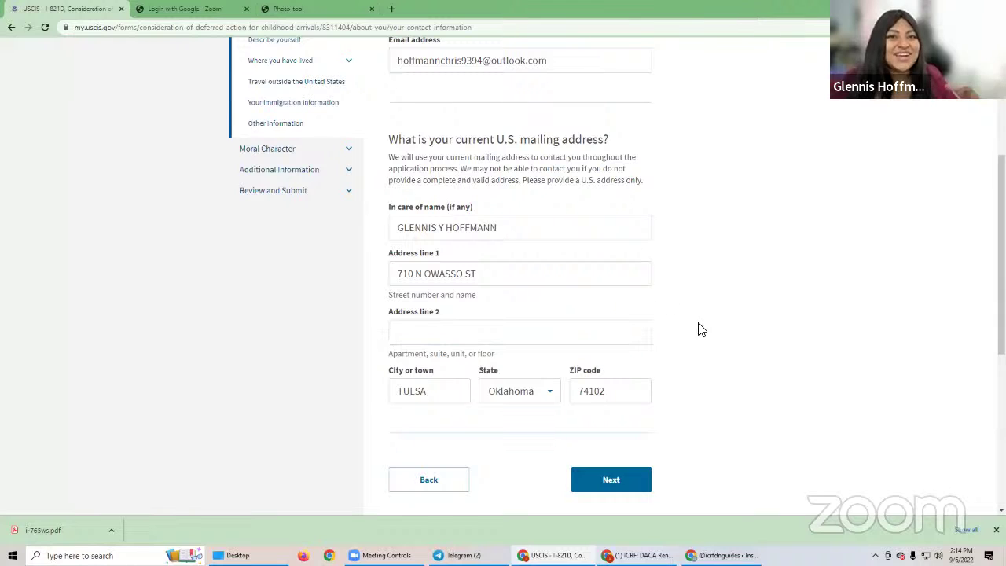
{"action": "key", "text": "Return"}
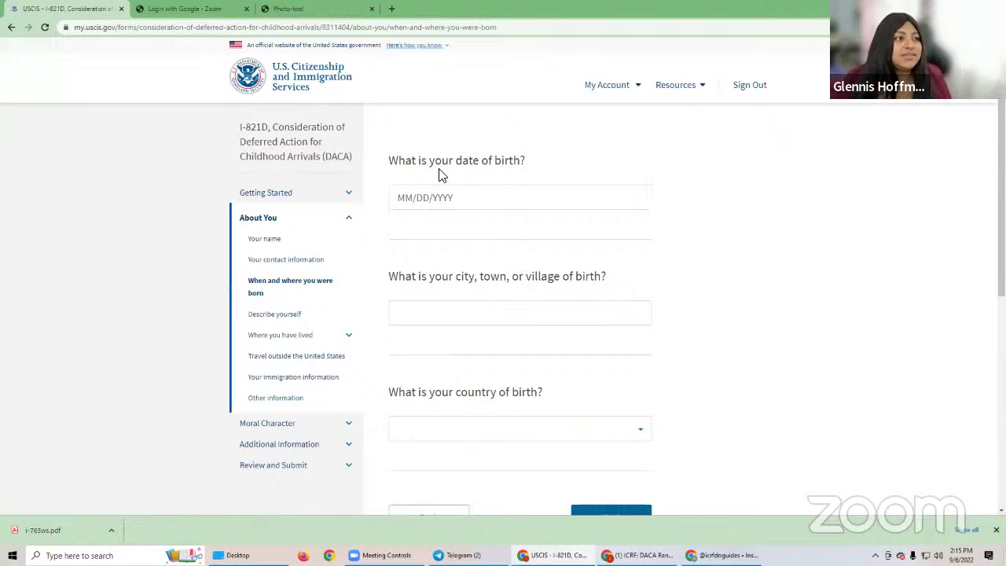
- Enter the date of birth and city of birth, and choose Mexico as country of birth
{"action": "left_click", "coordinate": [406, 197]}
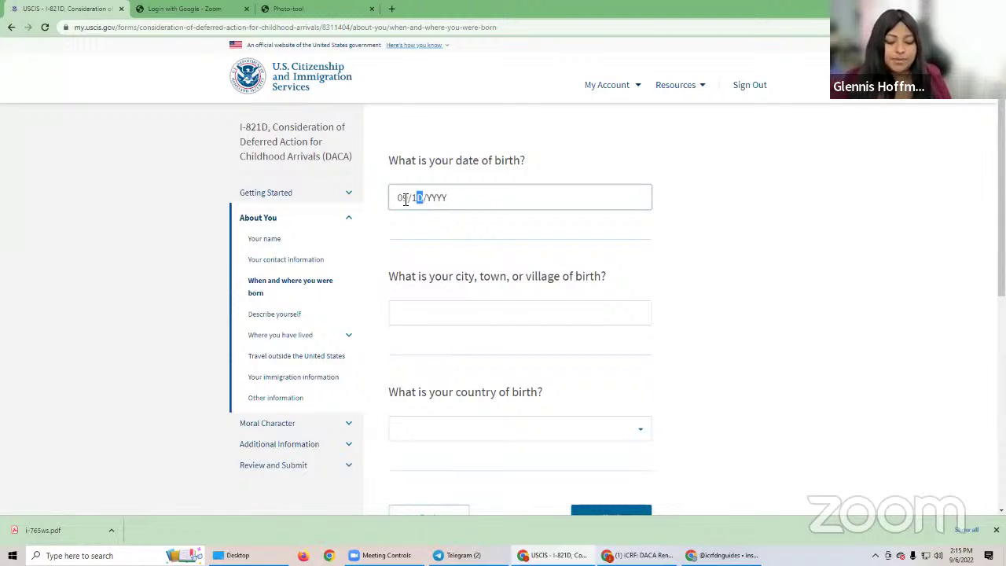
{"action": "left_click", "coordinate": [467, 312]}
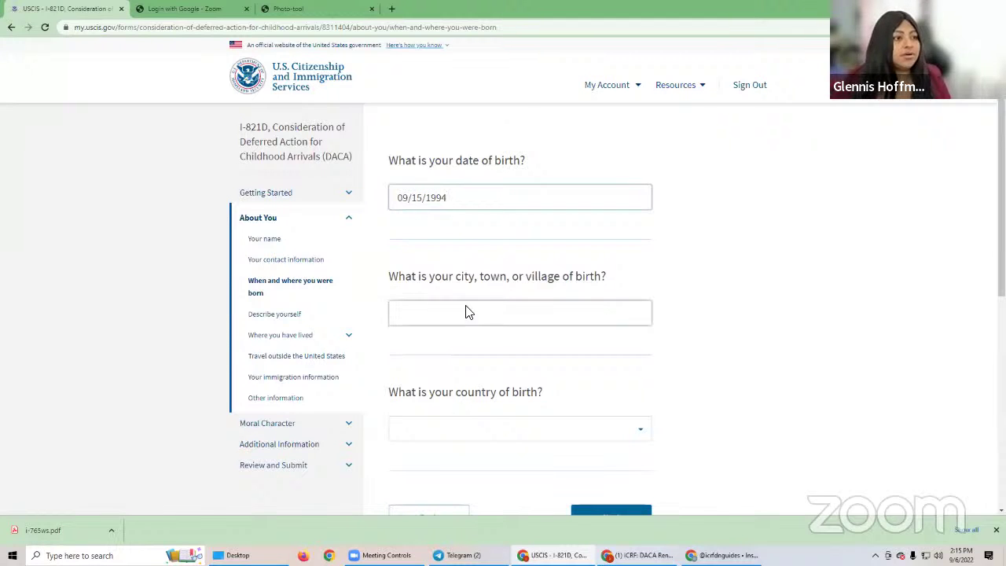
{"action": "type", "text": "SALINA "}
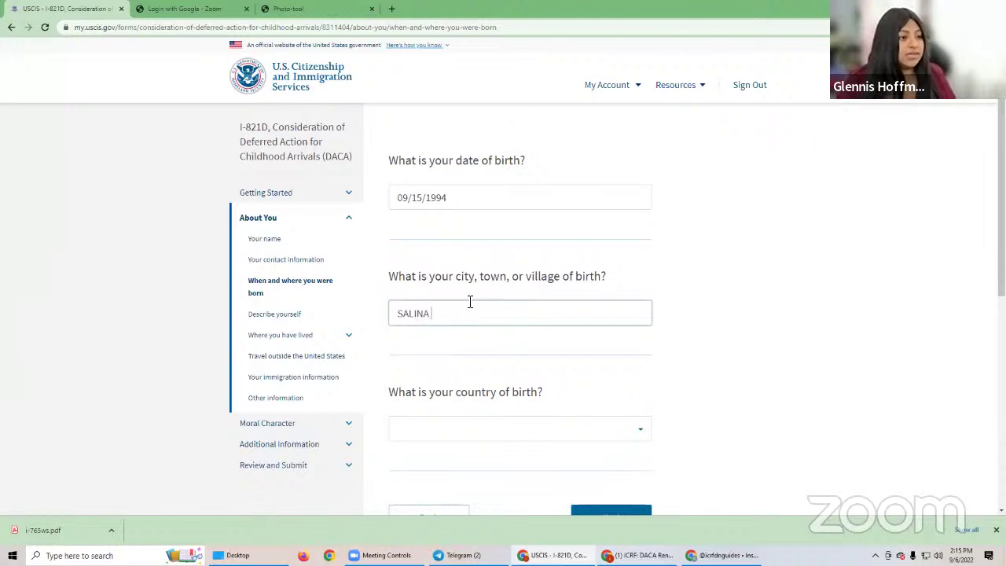
{"action": "type", "text": "VCRUZ"}
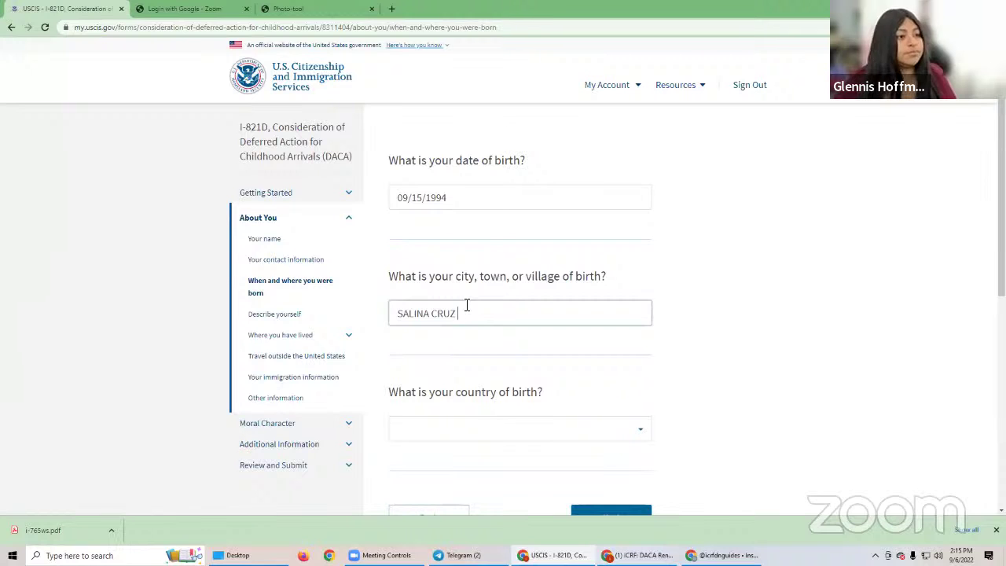
{"action": "left_click", "coordinate": [486, 434]}
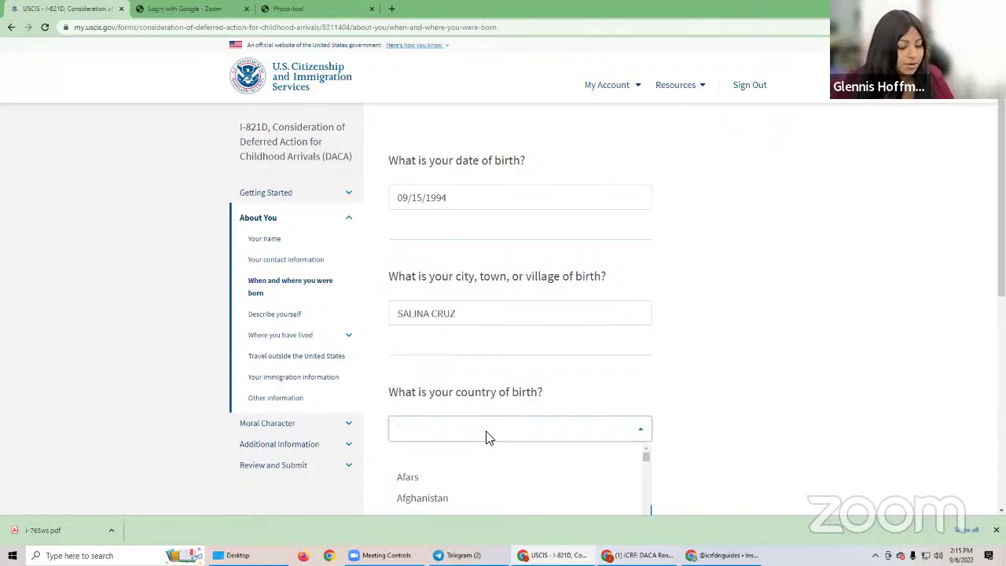
{"action": "type", "text": "MEXICO"}
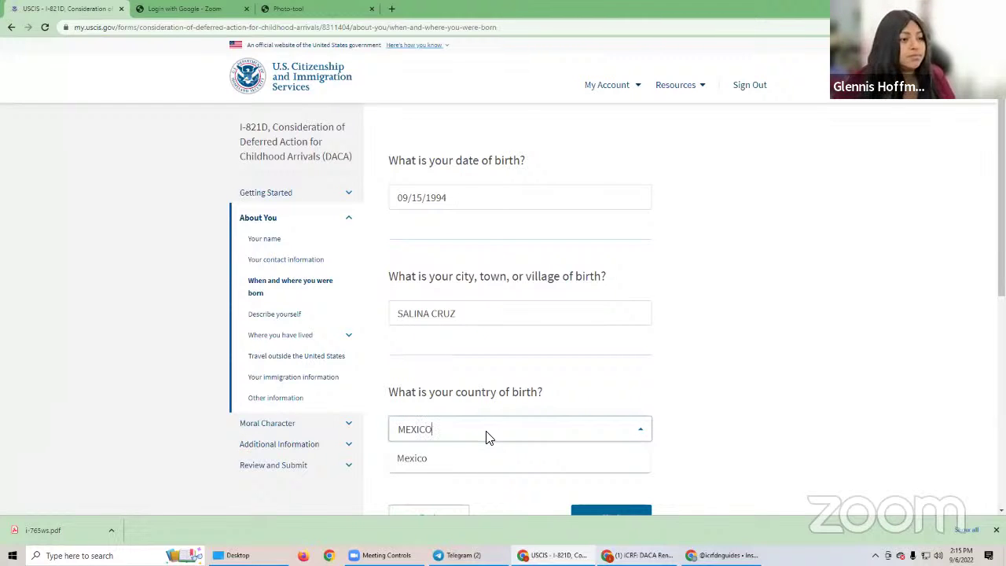
{"action": "key", "text": "Return"}
{"action": "scroll", "coordinate": [570, 376], "scroll_direction": "down", "scroll_amount": 2}
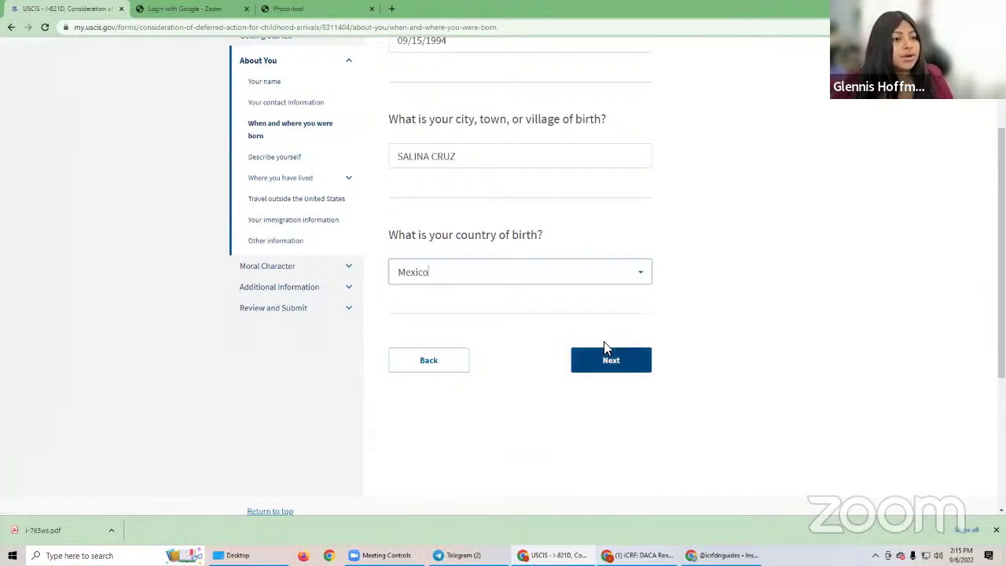
{"action": "left_click", "coordinate": [604, 356]}
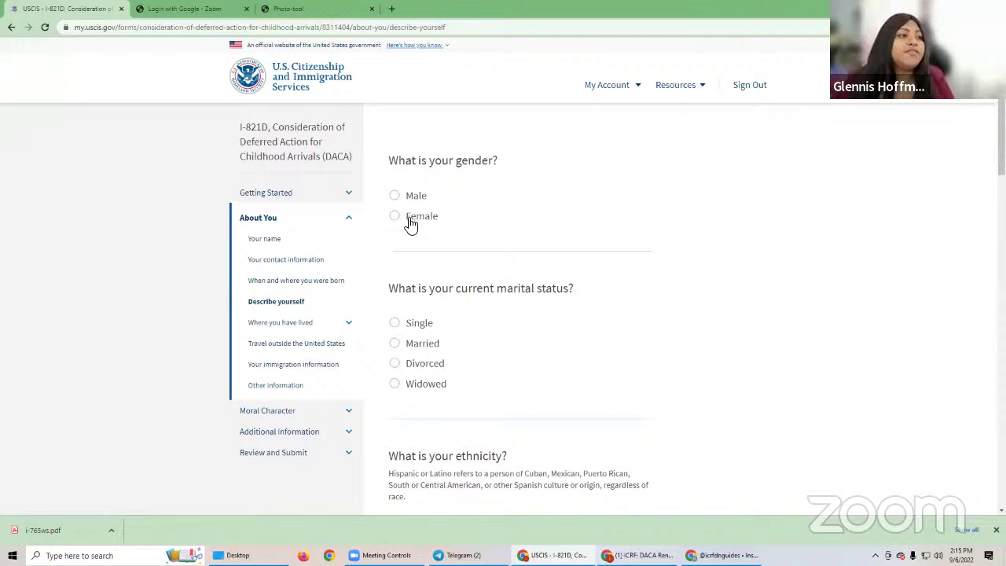
- Mark gender Female, marital status Married, ethnicity Hispanic or Latino, race American Indian or Alaska Native
{"action": "left_click", "coordinate": [404, 219]}
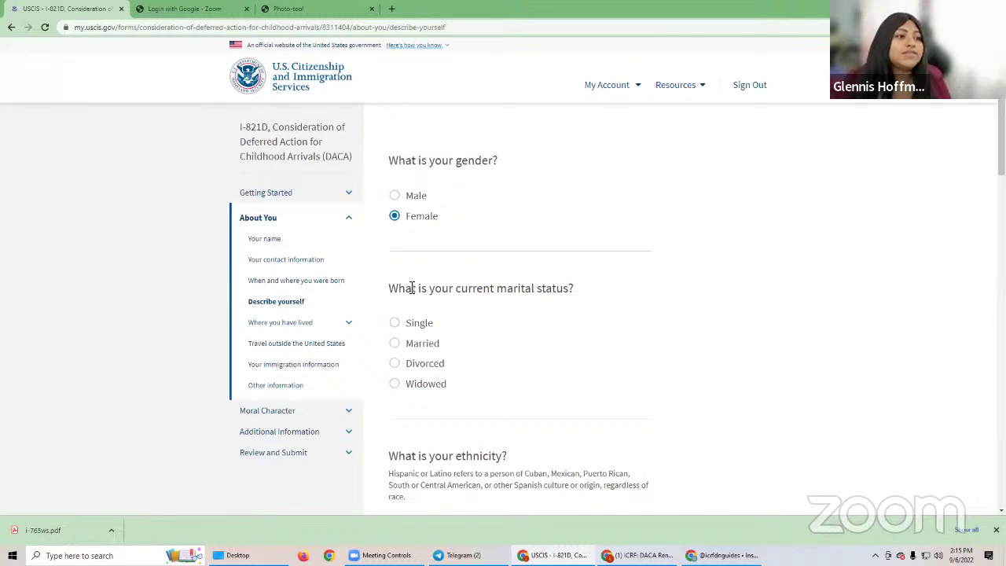
{"action": "left_click", "coordinate": [431, 351]}
{"action": "scroll", "coordinate": [429, 354], "scroll_direction": "down", "scroll_amount": 1}
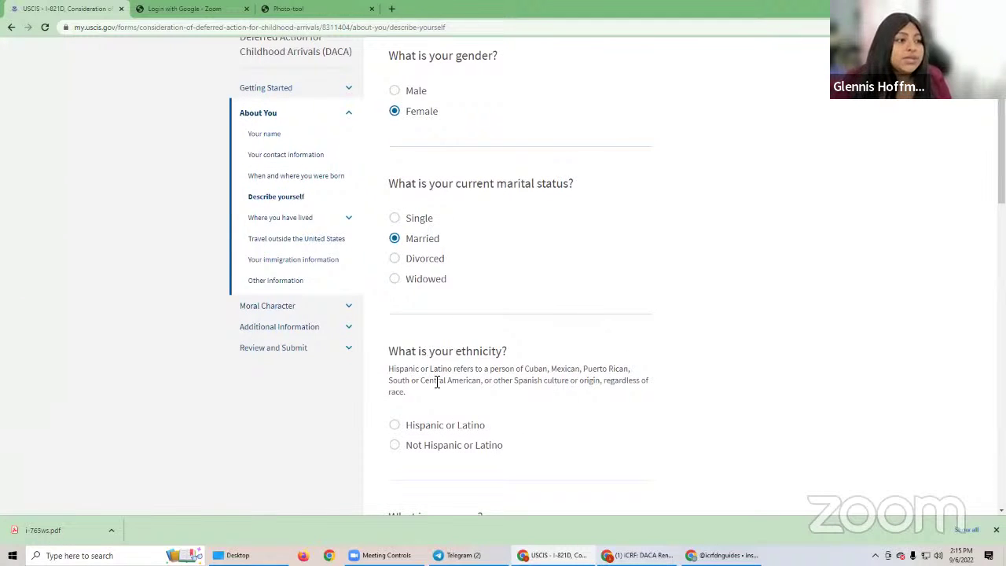
{"action": "left_click", "coordinate": [460, 432]}
{"action": "scroll", "coordinate": [530, 443], "scroll_direction": "down", "scroll_amount": 3}
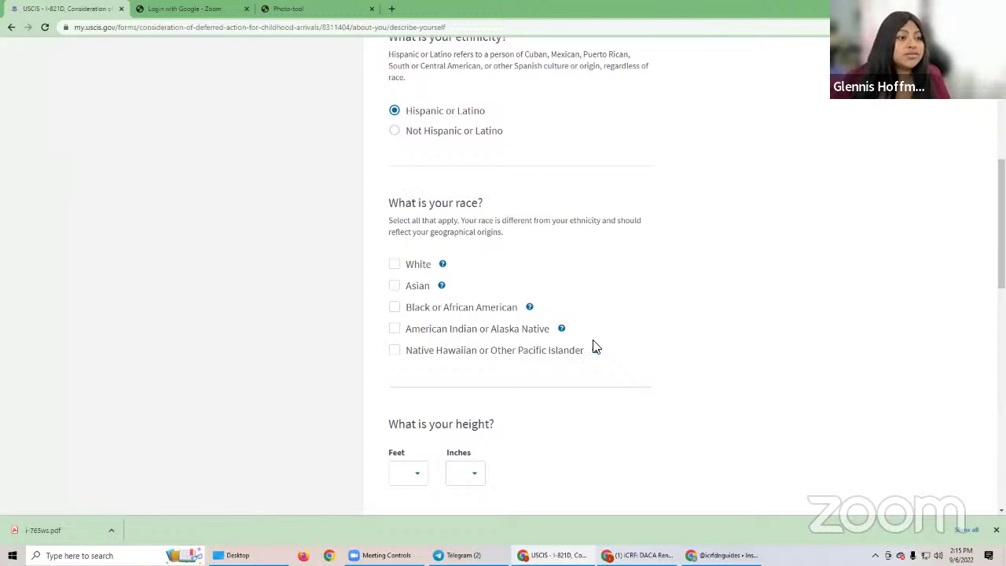
{"action": "left_click", "coordinate": [396, 332]}
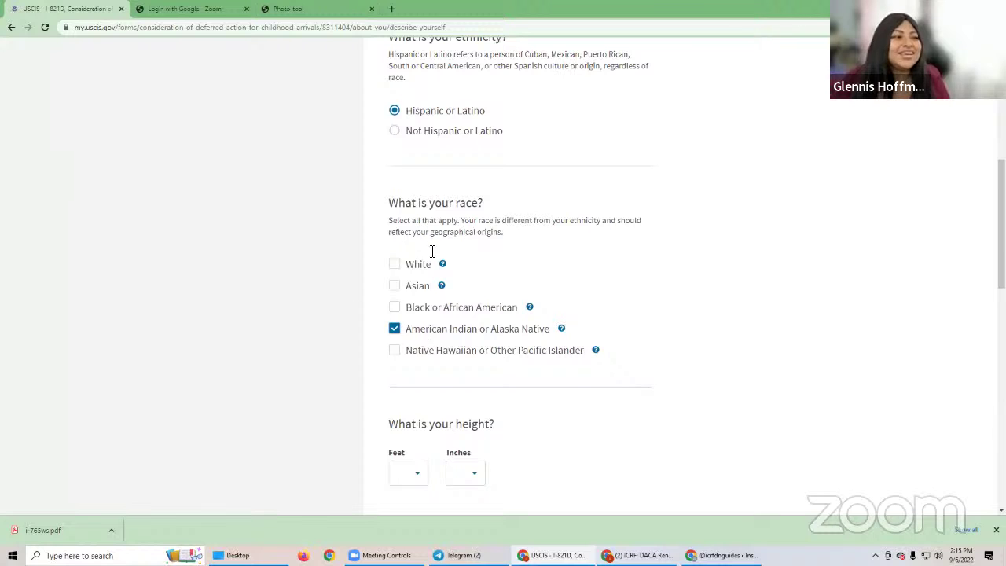
- Set the height to 5 feet 6 inches
{"action": "scroll", "coordinate": [421, 439], "scroll_direction": "down", "scroll_amount": 1}
{"action": "left_click", "coordinate": [416, 430]}
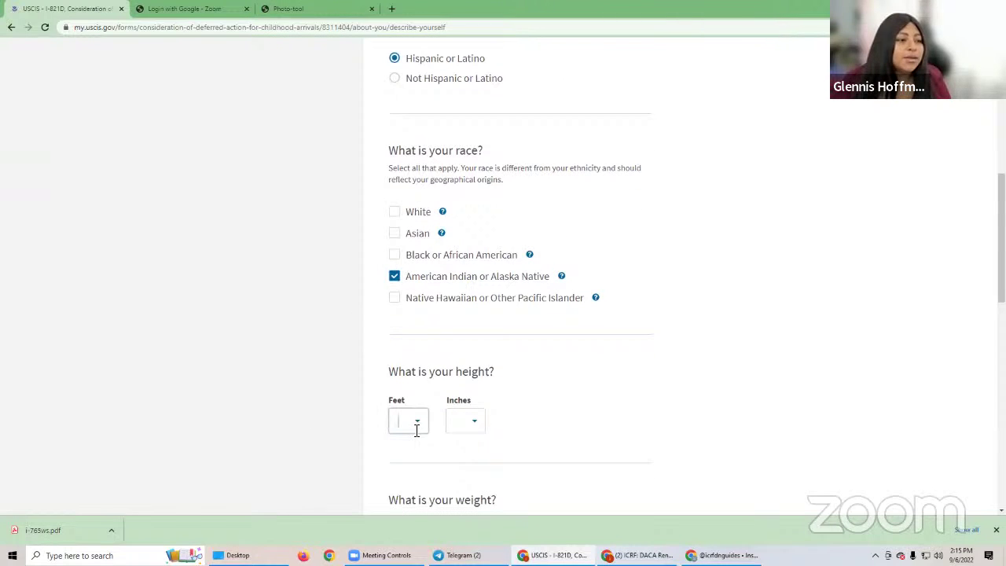
{"action": "type", "text": "5"}
{"action": "left_click", "coordinate": [453, 428]}
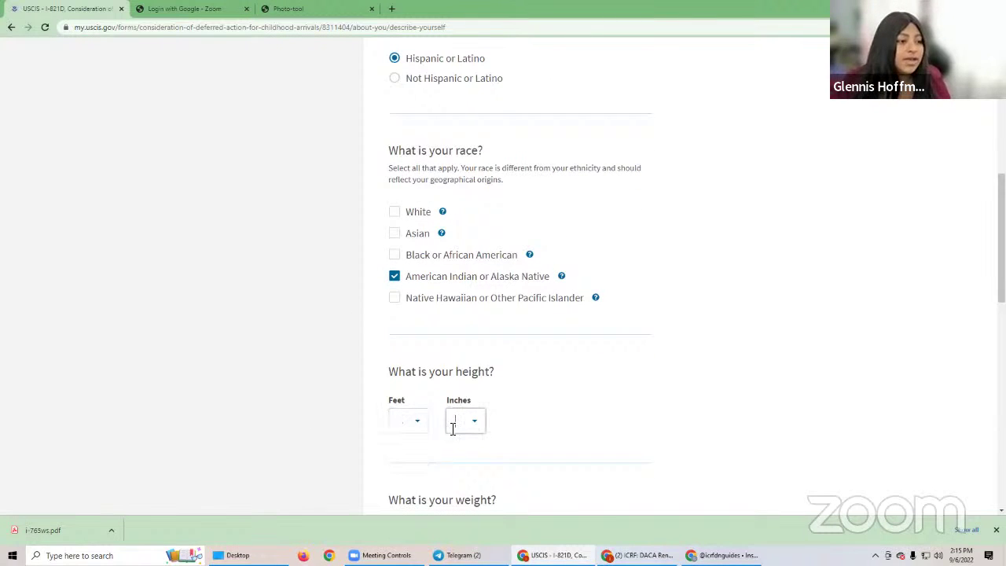
{"action": "left_click", "coordinate": [414, 421]}
{"action": "left_click", "coordinate": [407, 425]}
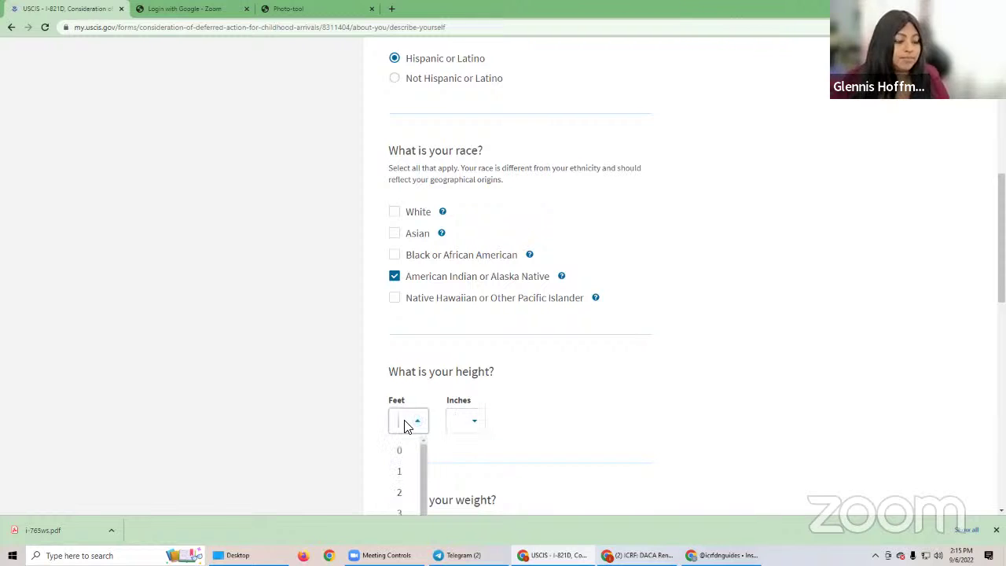
{"action": "type", "text": "5"}
{"action": "left_click", "coordinate": [472, 422]}
{"action": "left_click", "coordinate": [461, 425]}
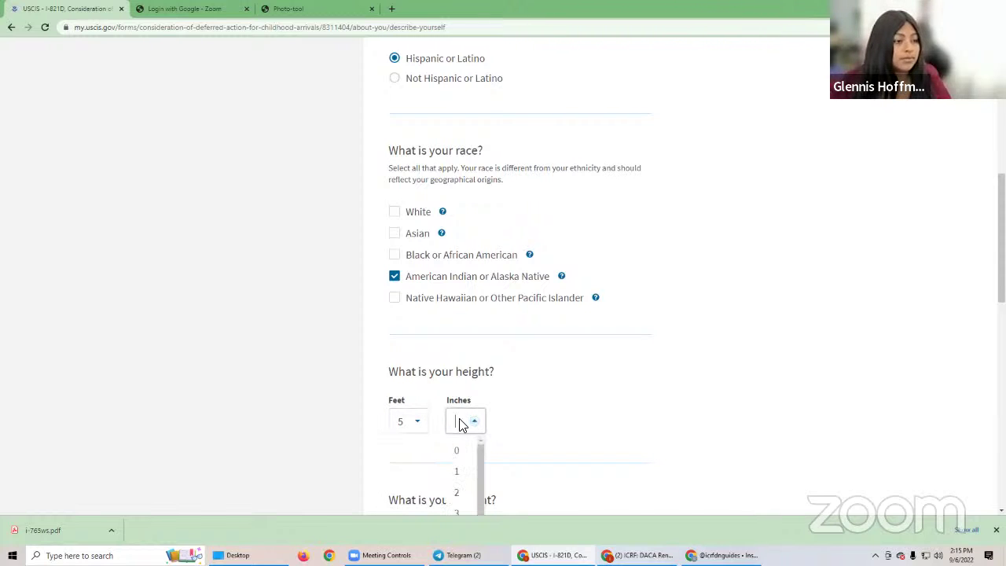
{"action": "type", "text": "6"}
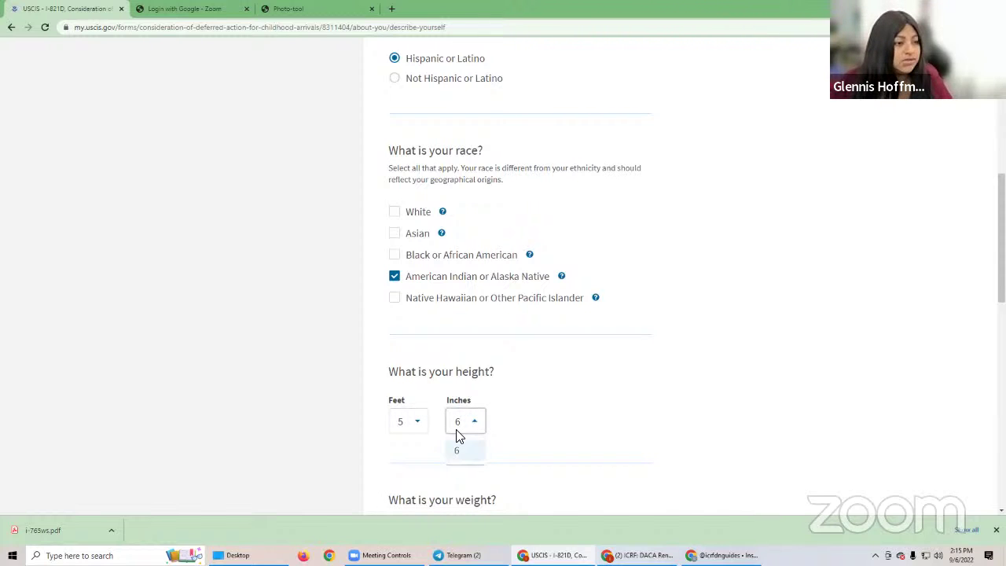
{"action": "left_click", "coordinate": [544, 419]}
- Enter weight 220 lb, set eye and hair colour to Black, and continue
{"action": "scroll", "coordinate": [540, 416], "scroll_direction": "down", "scroll_amount": 3}
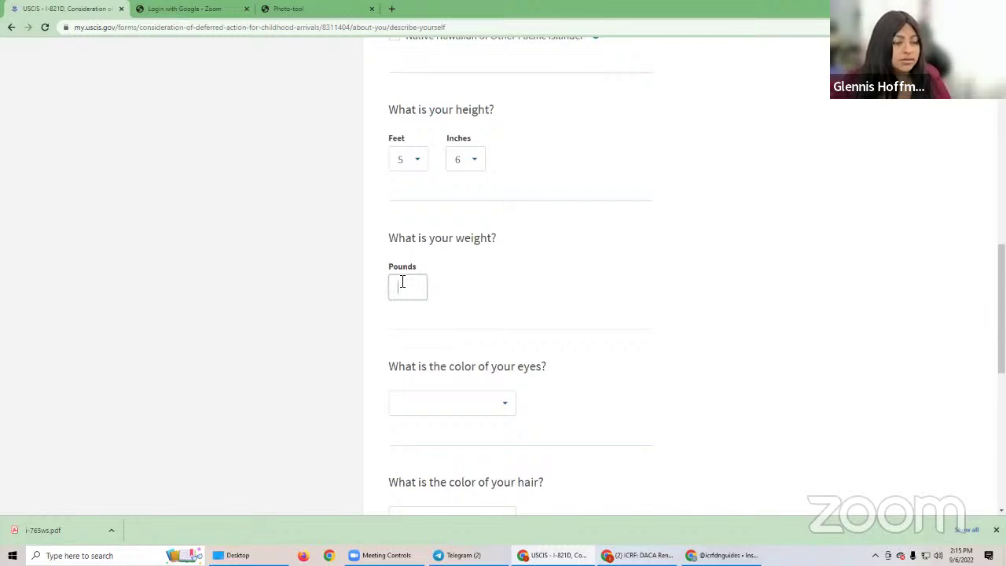
{"action": "left_click", "coordinate": [403, 282]}
{"action": "type", "text": "220"}
{"action": "left_click", "coordinate": [439, 286]}
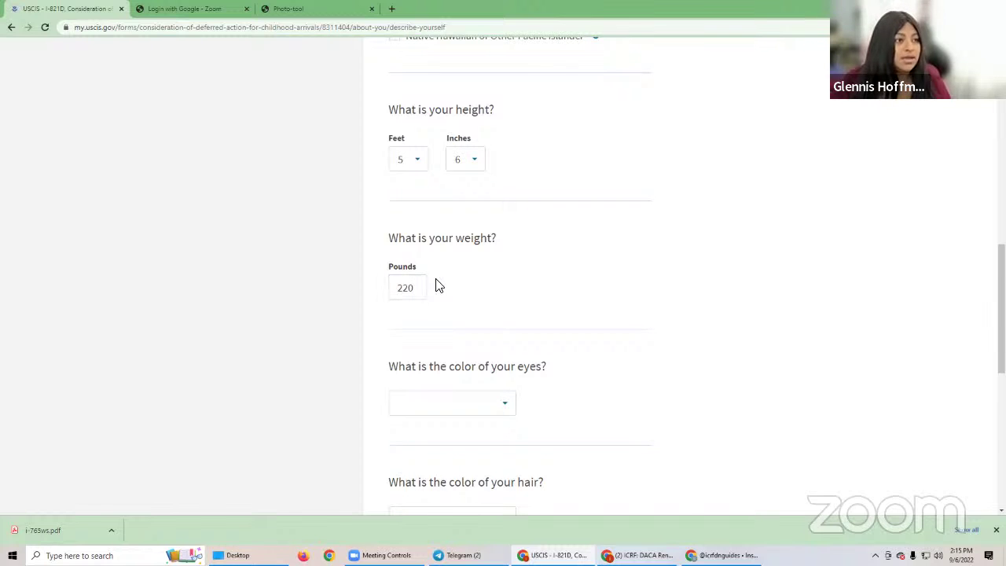
{"action": "scroll", "coordinate": [474, 295], "scroll_direction": "down", "scroll_amount": 1}
{"action": "left_click", "coordinate": [476, 296]}
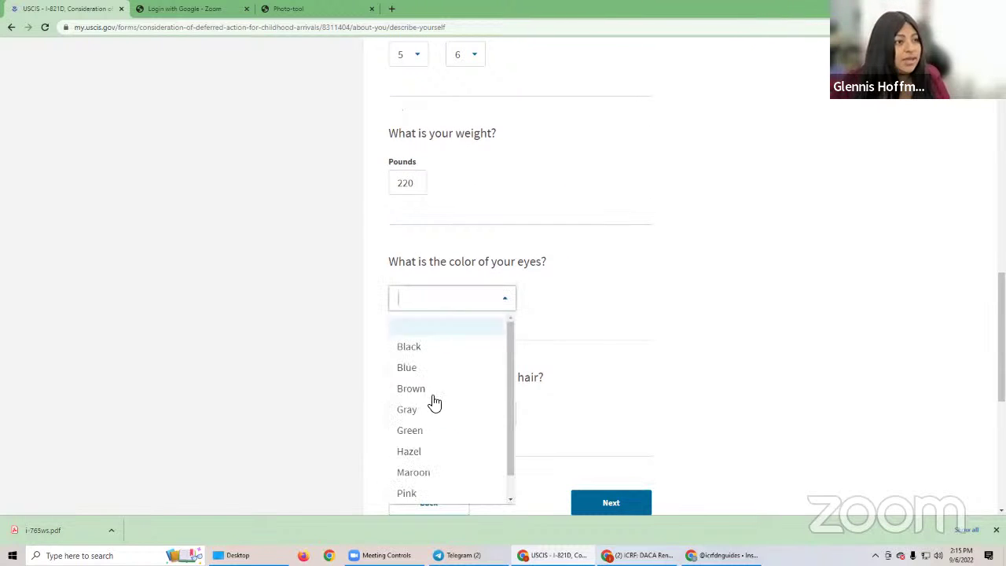
{"action": "left_click", "coordinate": [417, 348]}
{"action": "scroll", "coordinate": [437, 293], "scroll_direction": "down", "scroll_amount": 2}
{"action": "left_click", "coordinate": [446, 270]}
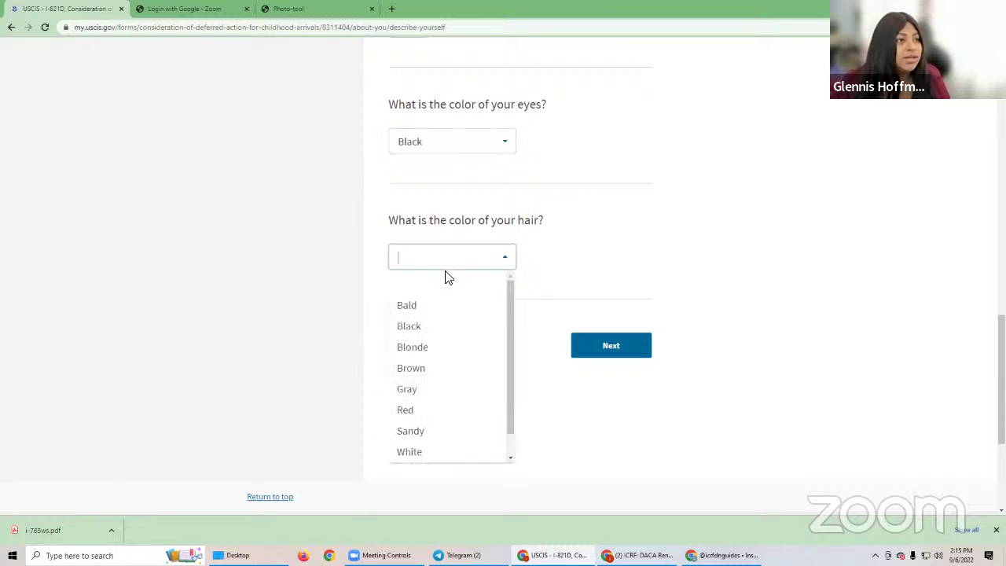
{"action": "left_click", "coordinate": [425, 330]}
{"action": "left_click", "coordinate": [639, 351]}
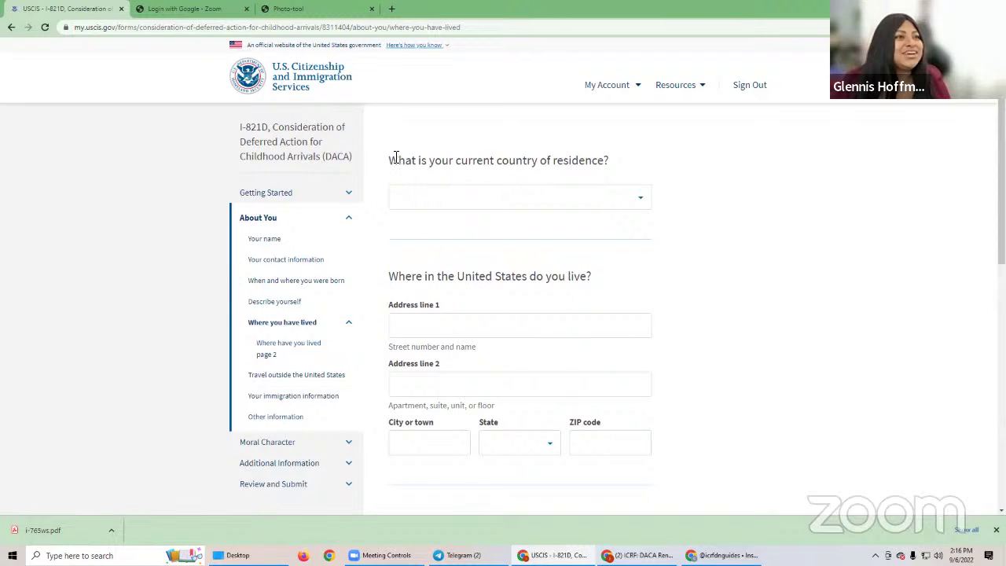
- Set the country of residence to United States
{"action": "left_click", "coordinate": [551, 196]}
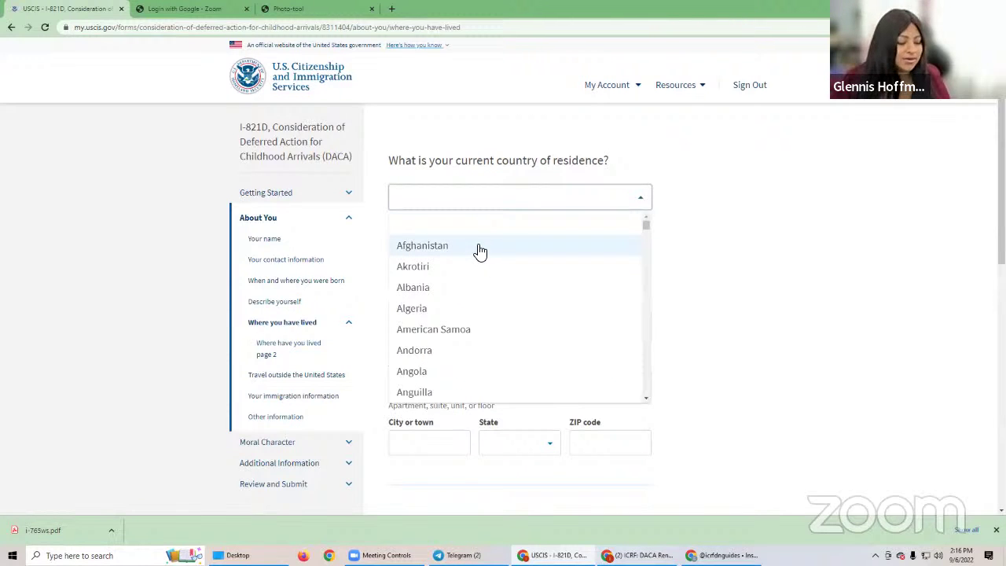
{"action": "type", "text": "MEX"}
{"action": "key", "text": "BackSpace"}
{"action": "key", "text": "BackSpace"}
{"action": "key", "text": "BackSpace"}
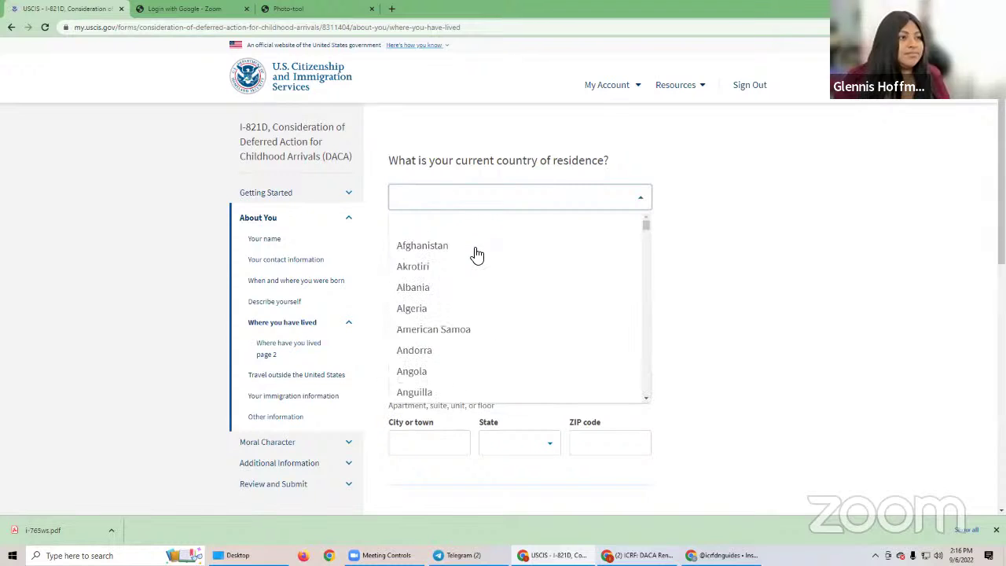
{"action": "type", "text": "UNITE"}
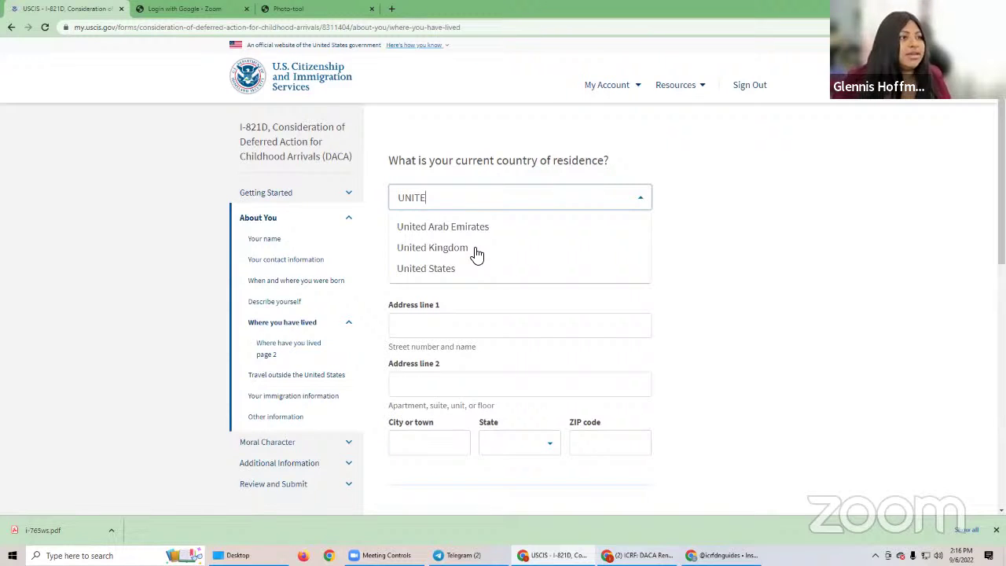
{"action": "left_click", "coordinate": [446, 269]}
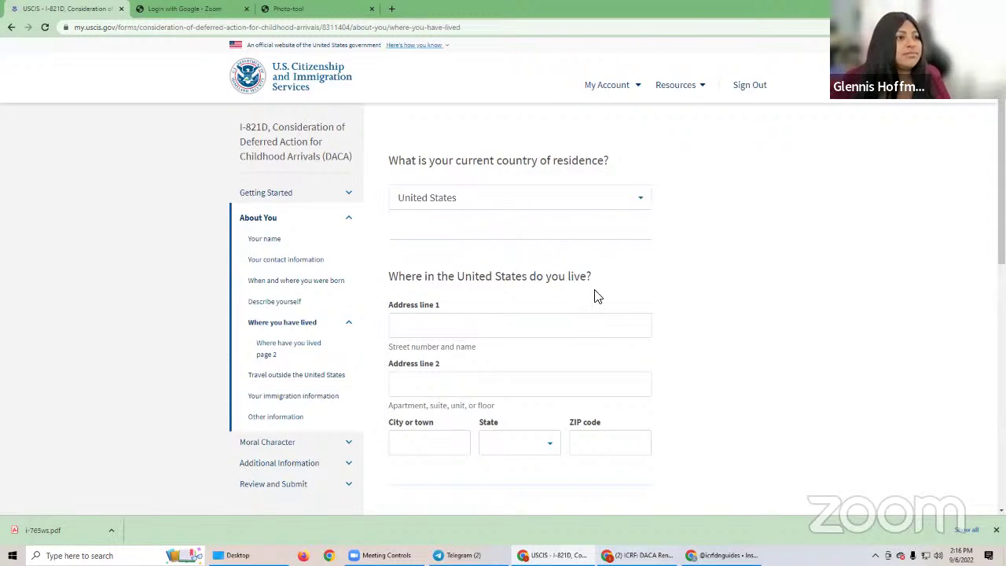
{"action": "left_click", "coordinate": [460, 324]}
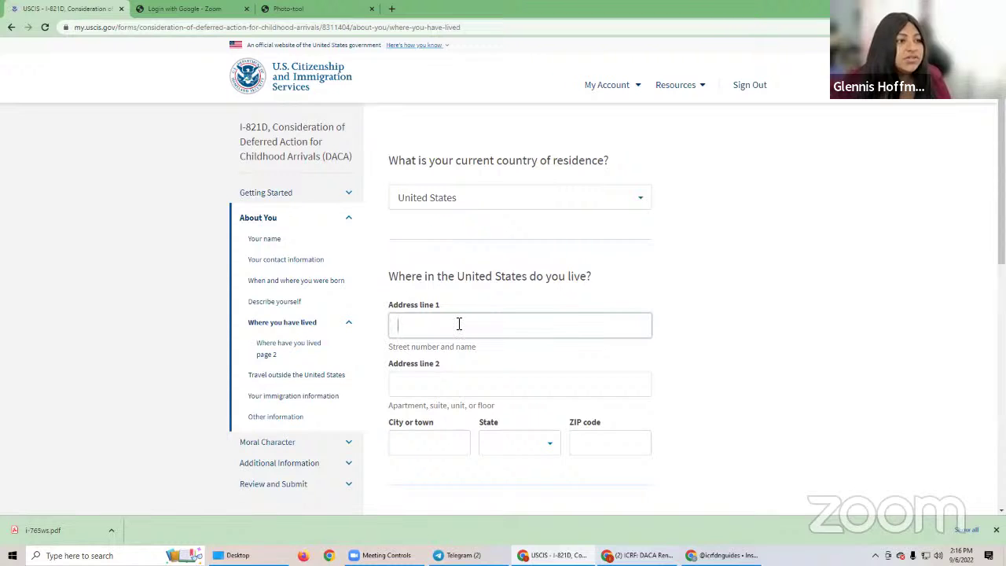
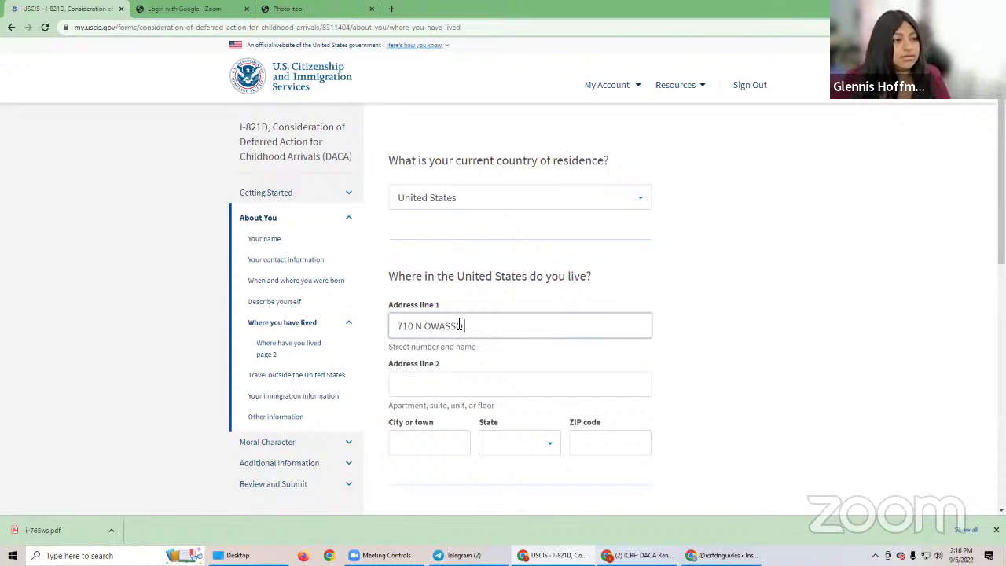
{"action": "left_click", "coordinate": [415, 438]}
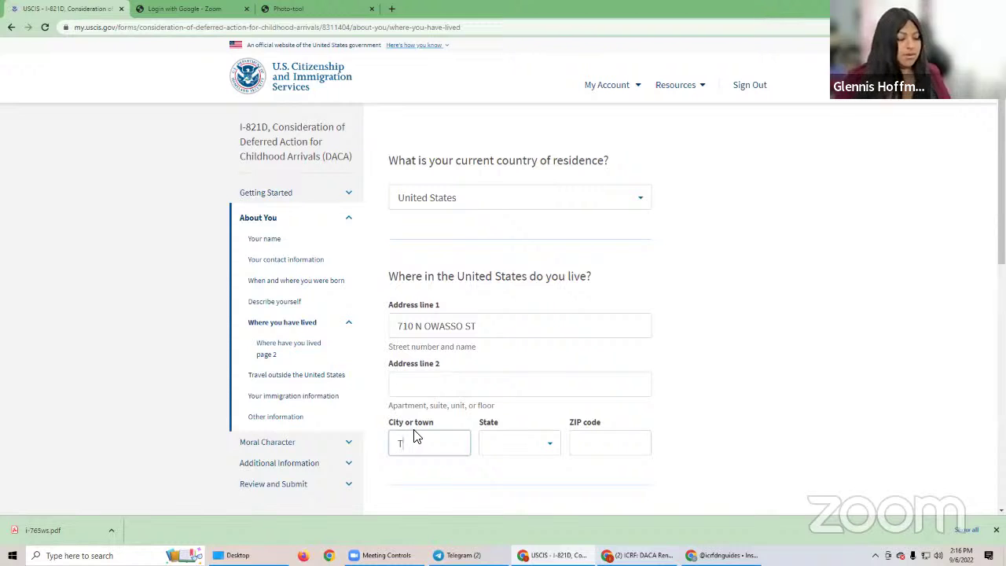
{"action": "type", "text": "TULSA"}
{"action": "key", "text": "Tab"}
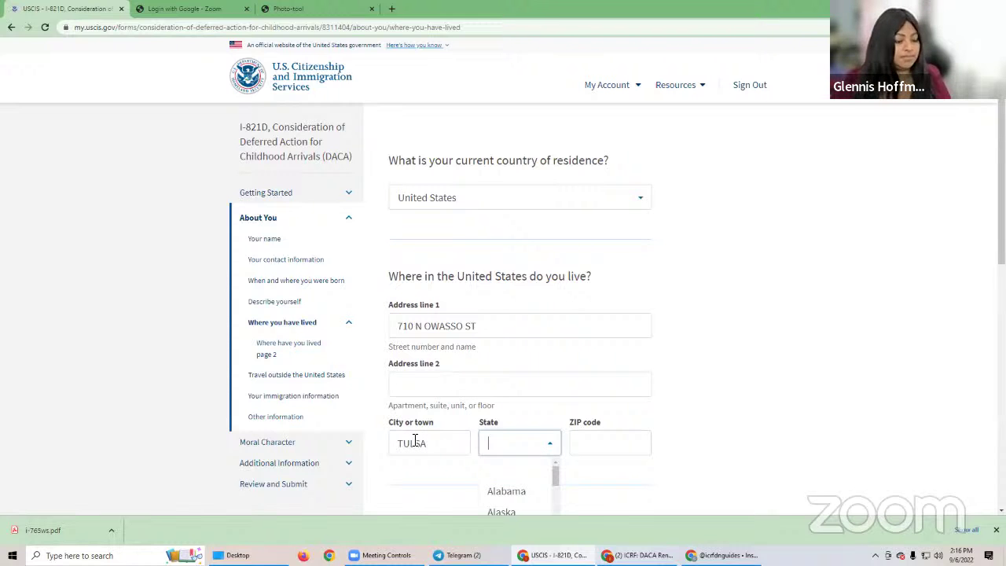
{"action": "type", "text": "OI"}
{"action": "key", "text": "BackSpace"}
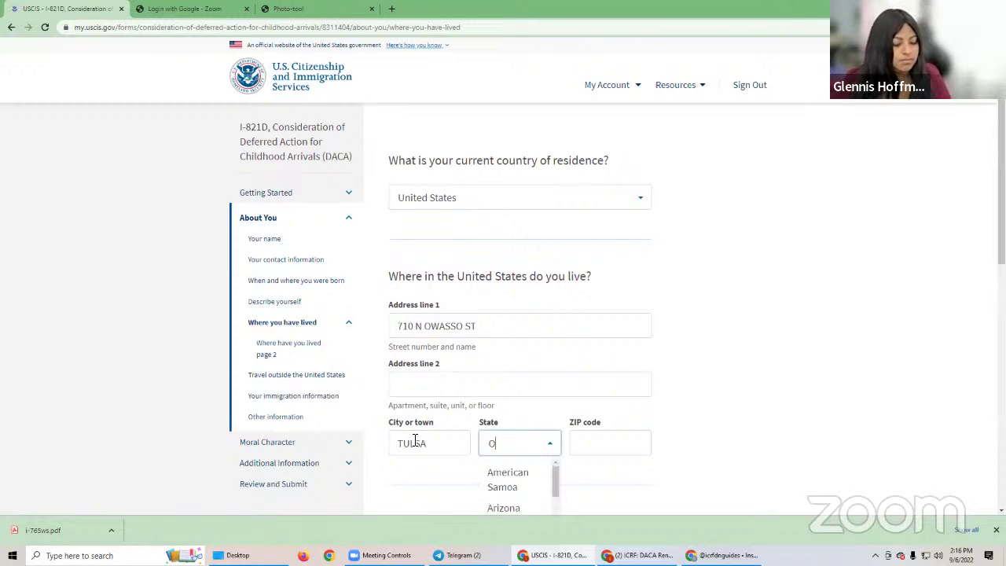
{"action": "type", "text": "K"}
{"action": "key", "text": "Tab"}
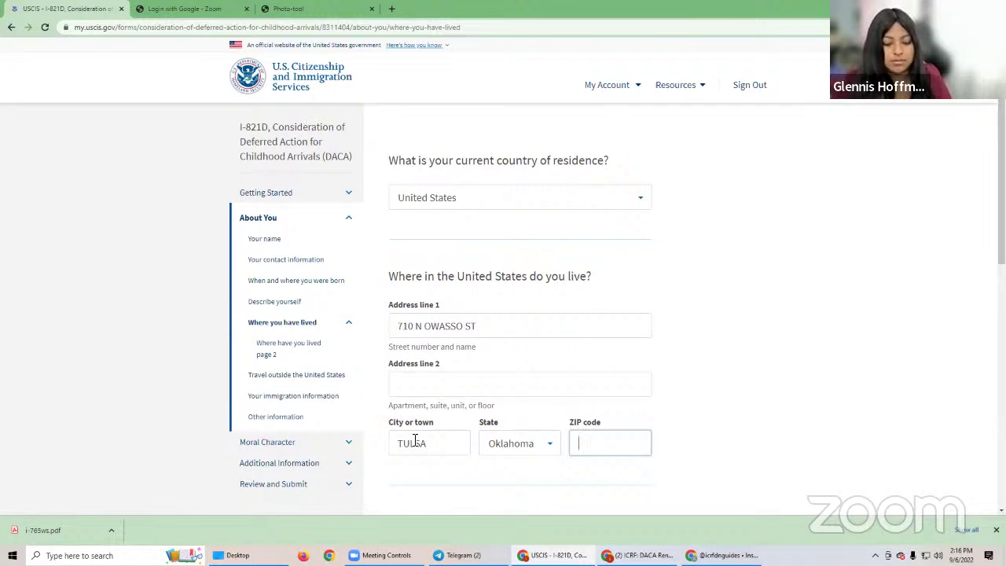
{"action": "type", "text": "74102"}
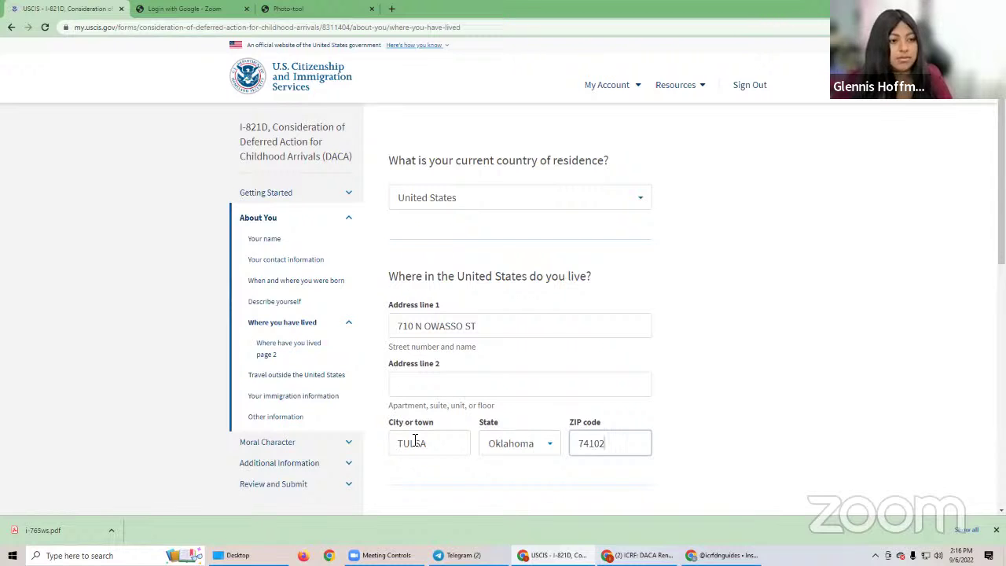
{"action": "left_click", "coordinate": [704, 450]}
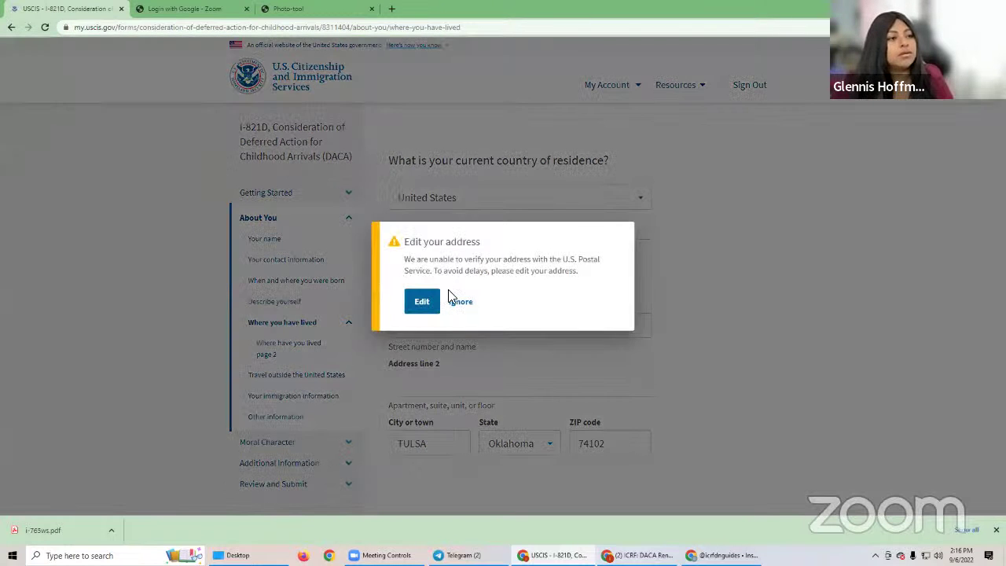
- Keep the address as entered, set the move-in date to 08/31/2016, and continue
{"action": "left_click", "coordinate": [467, 306]}
{"action": "scroll", "coordinate": [470, 303], "scroll_direction": "down", "scroll_amount": 2}
{"action": "left_click", "coordinate": [462, 402]}
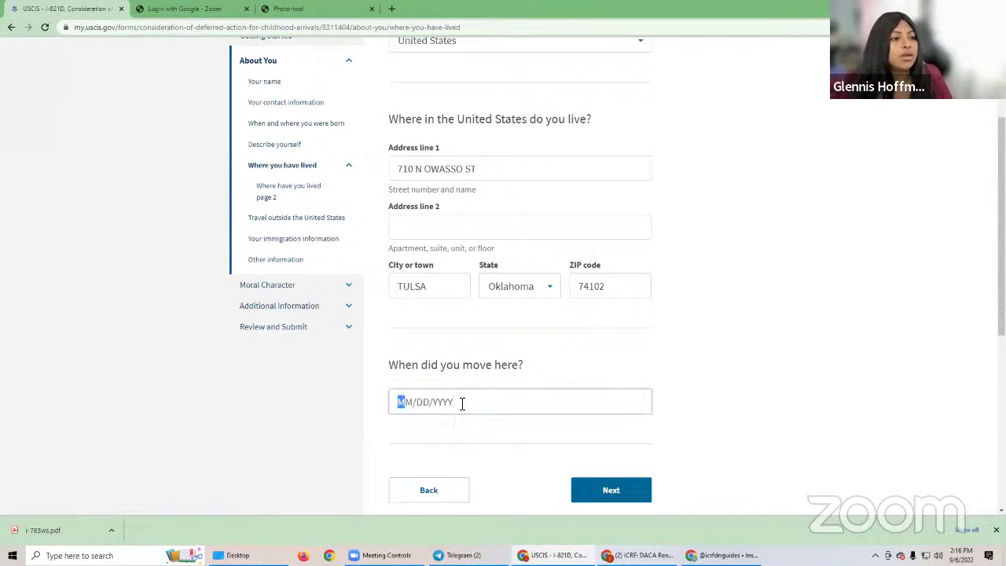
{"action": "type", "text": "08/"}
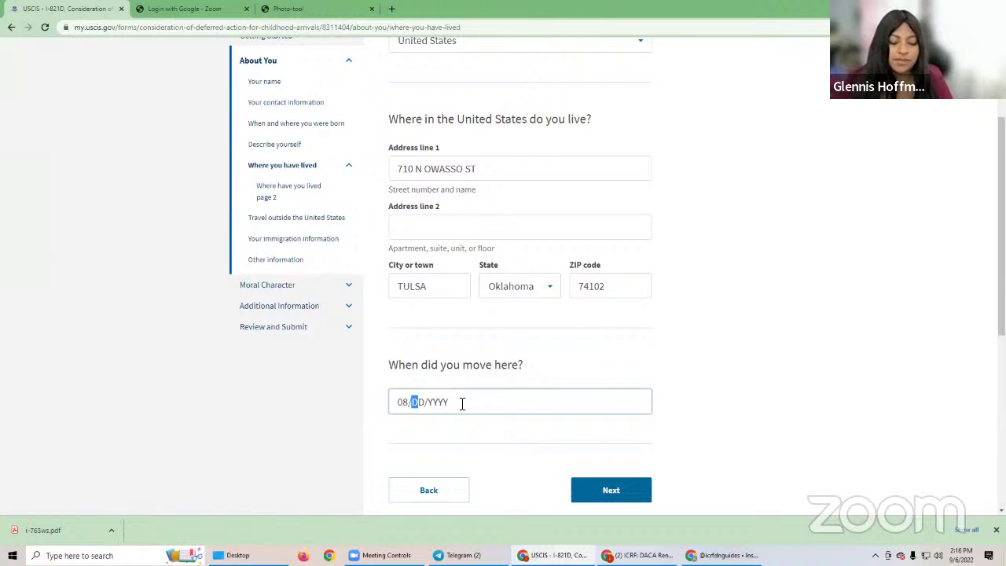
{"action": "type", "text": "31/2"}
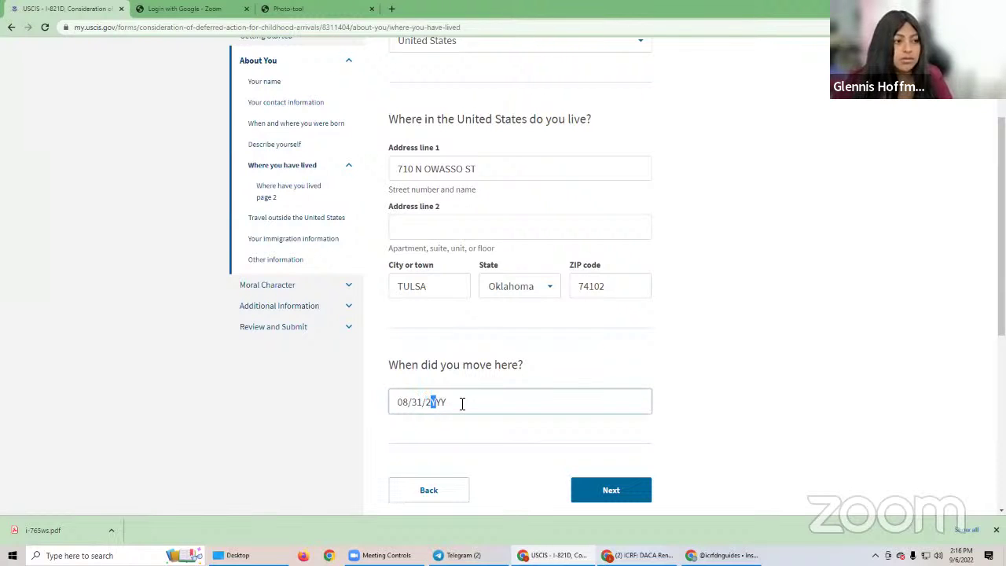
{"action": "type", "text": "016"}
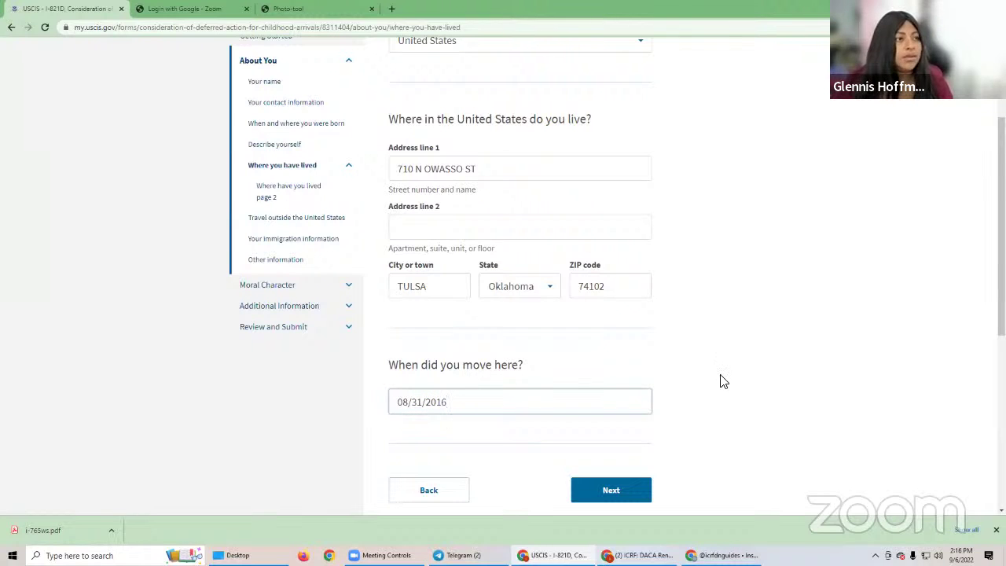
{"action": "scroll", "coordinate": [658, 386], "scroll_direction": "down", "scroll_amount": 2}
{"action": "left_click", "coordinate": [621, 400]}
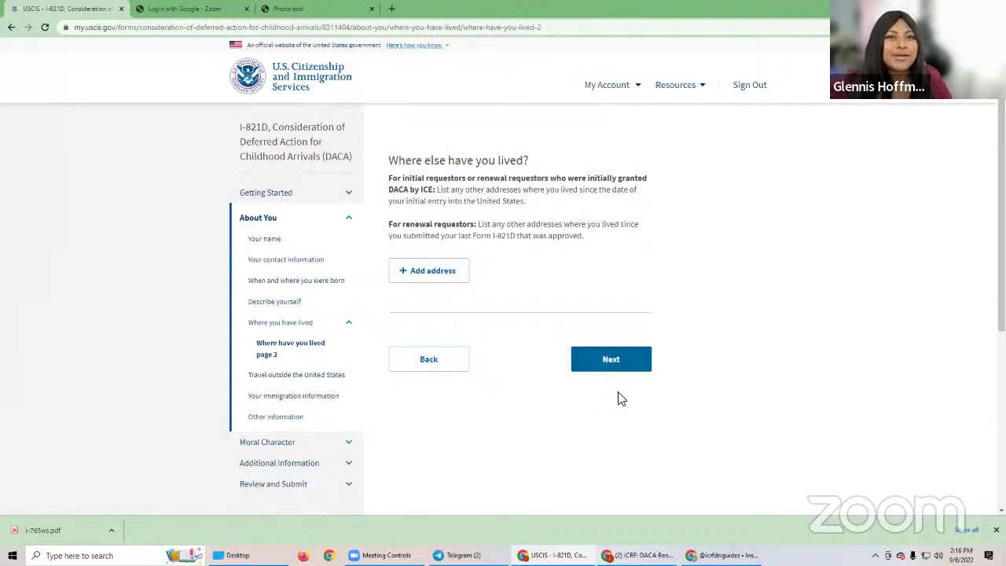
{"action": "left_click", "coordinate": [435, 286]}
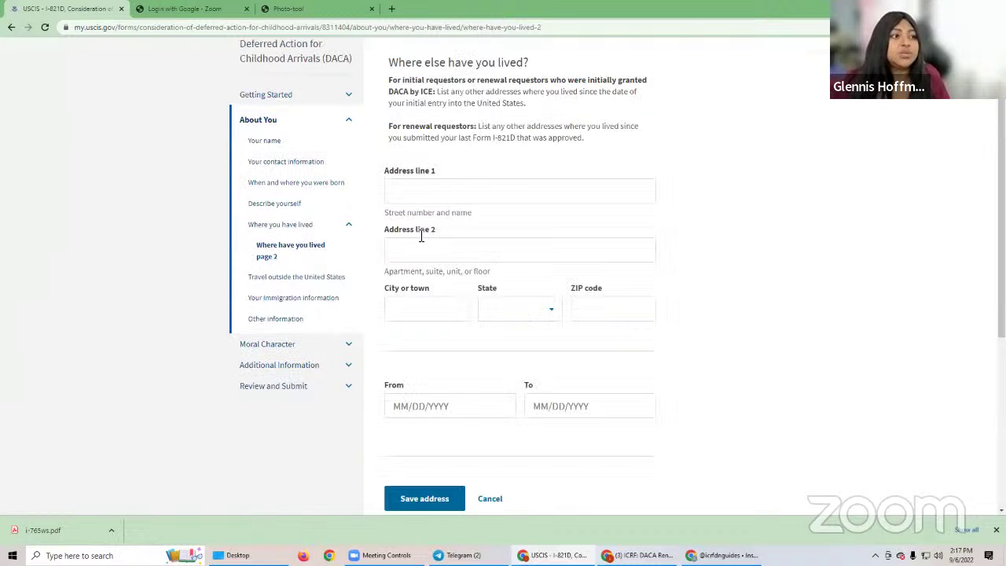
{"action": "left_click", "coordinate": [417, 190]}
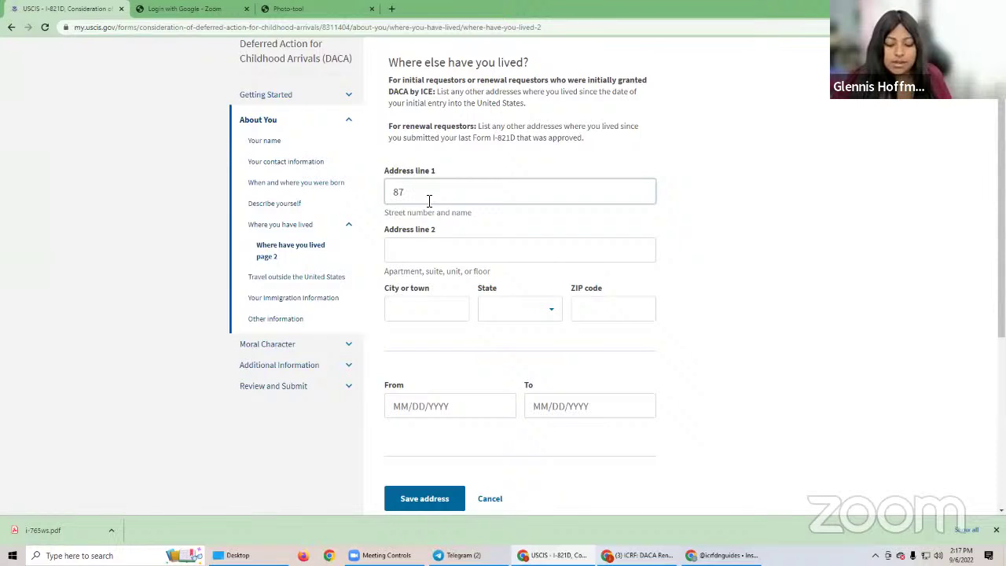
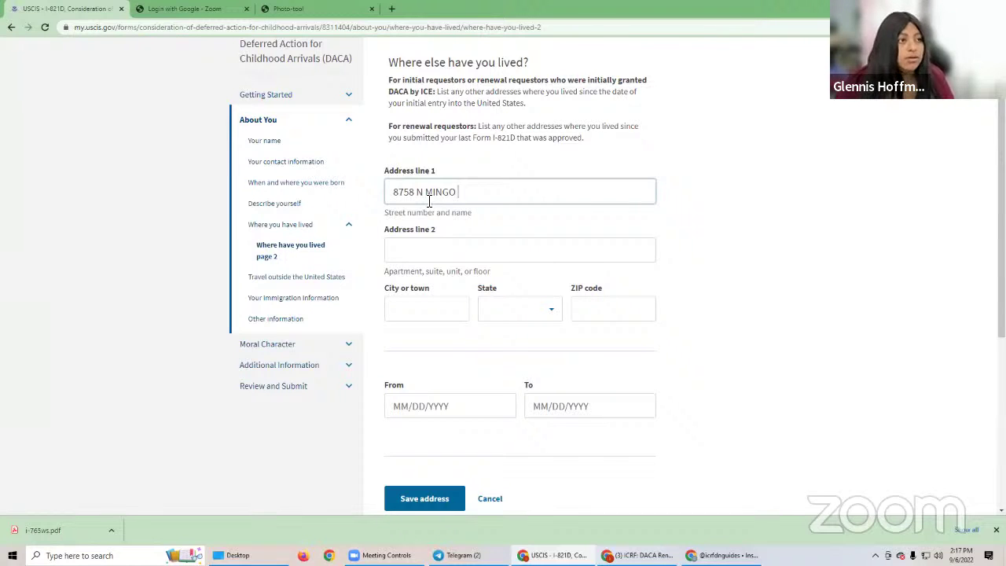
{"action": "left_click", "coordinate": [404, 249]}
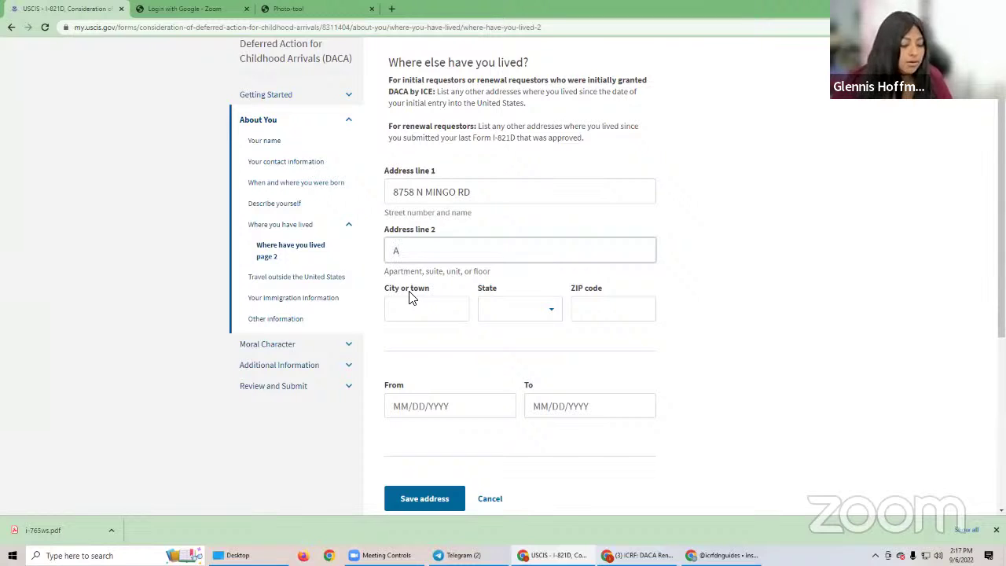
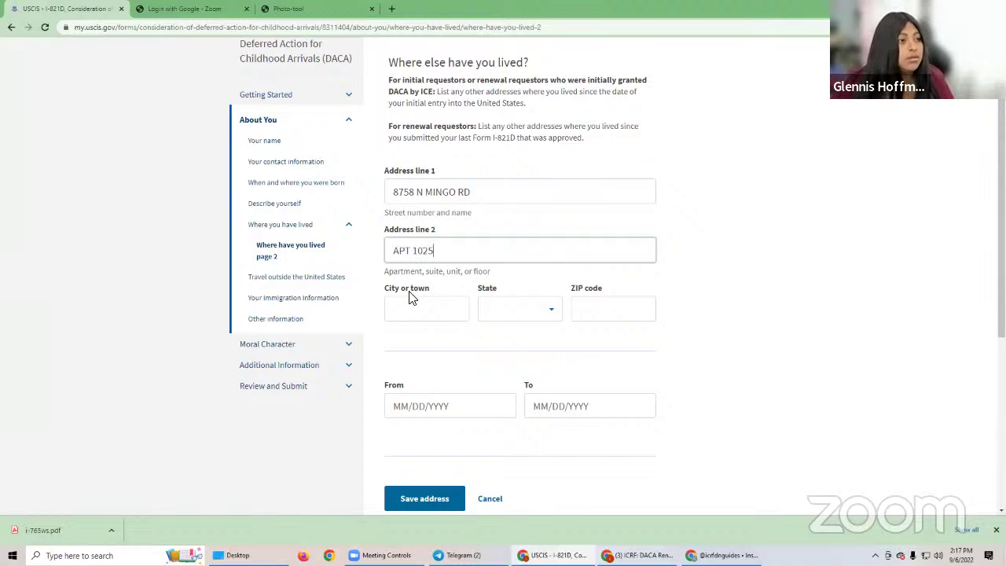
- Fill in the previous address city OWASSO, state OK and ZIP 7412
{"action": "left_click", "coordinate": [416, 308]}
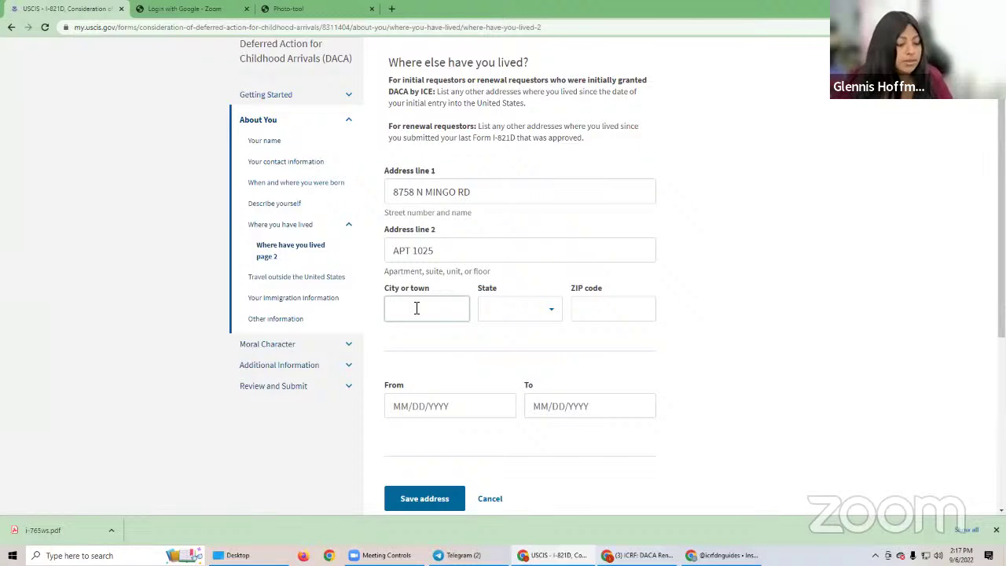
{"action": "type", "text": "OWASSO"}
{"action": "left_click", "coordinate": [521, 313]}
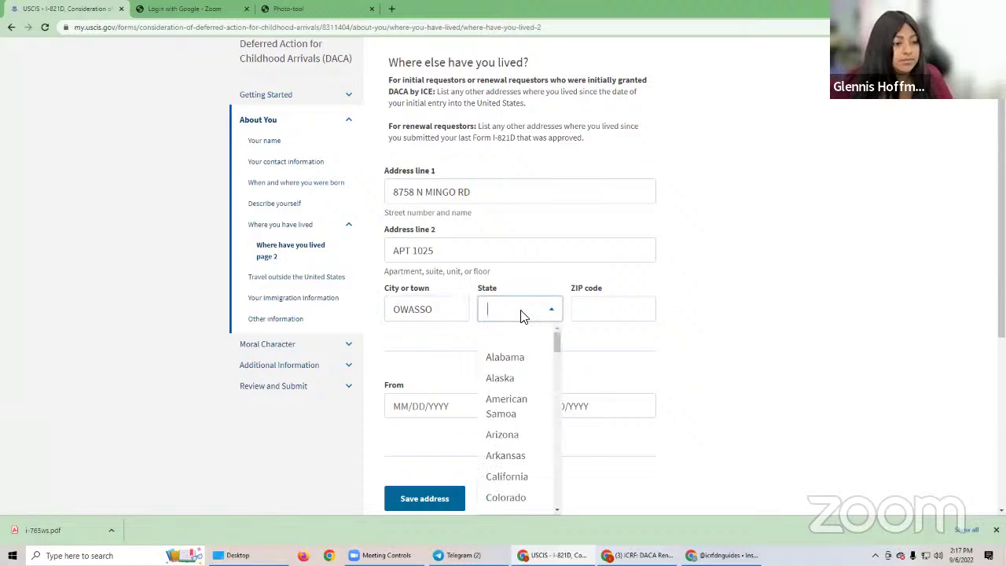
{"action": "type", "text": "OK"}
{"action": "left_click", "coordinate": [517, 348]}
{"action": "left_click", "coordinate": [597, 313]}
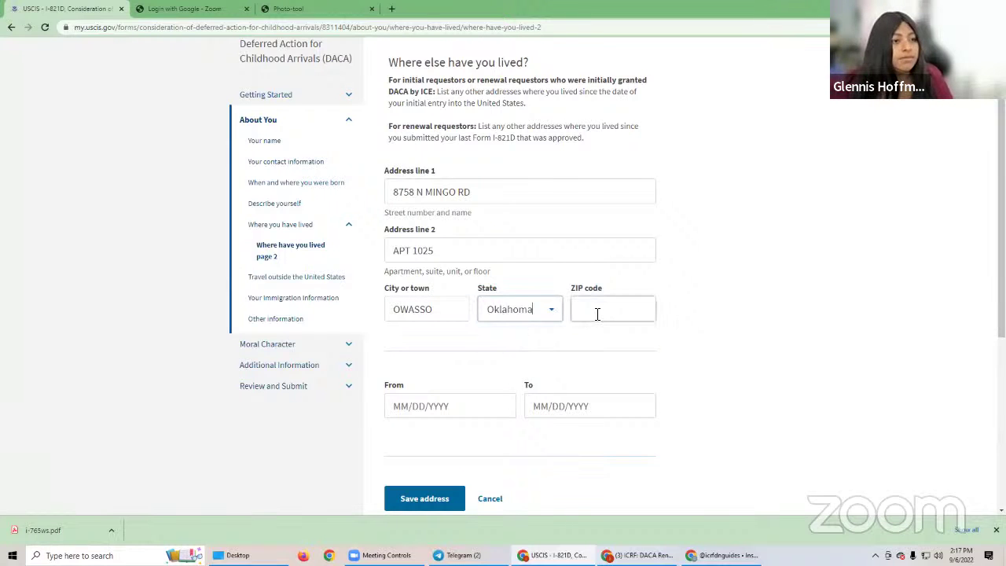
{"action": "left_click", "coordinate": [598, 313]}
{"action": "type", "text": "7412"}
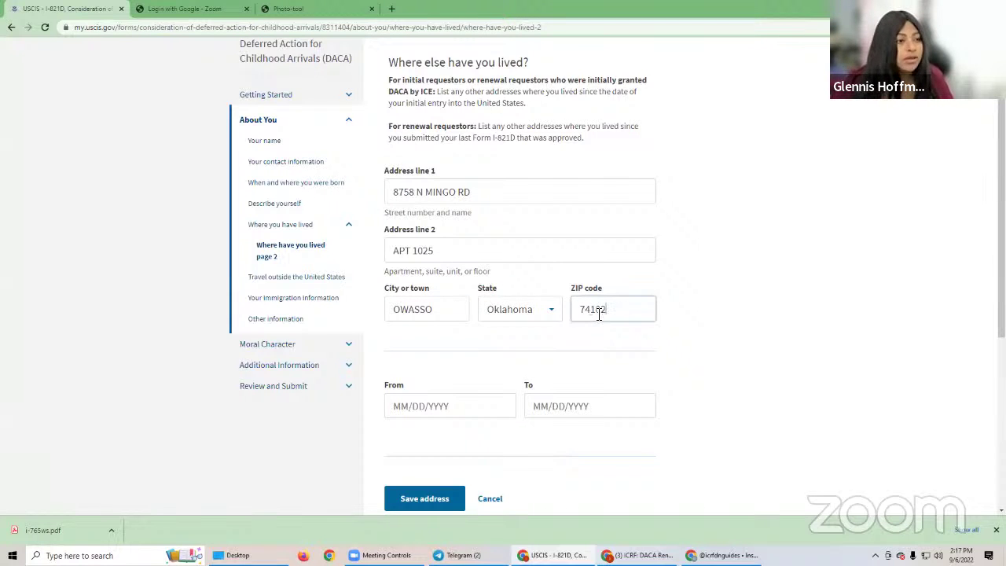
{"action": "left_click", "coordinate": [486, 397]}
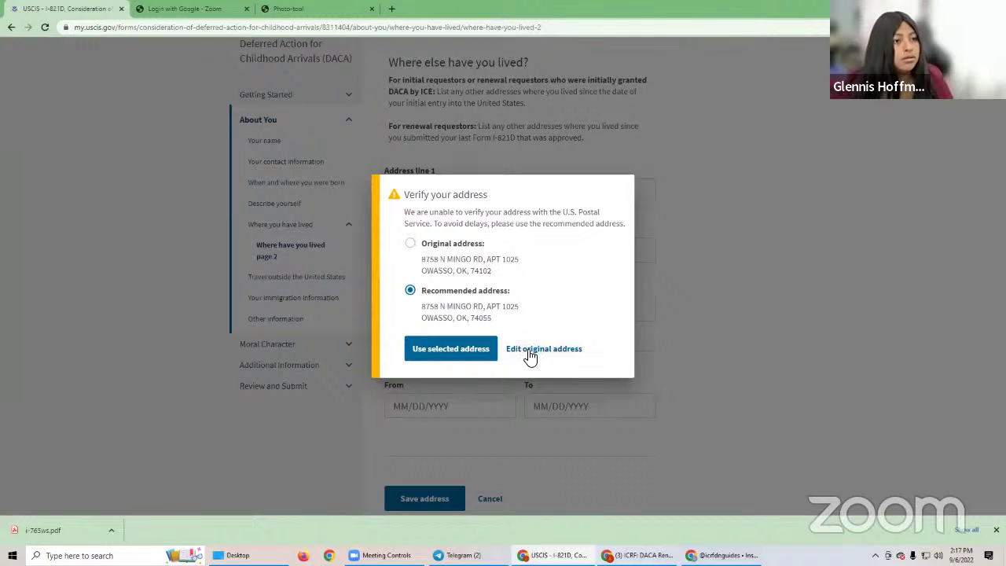
- Keep the original address, date it 01/01/2015 to 08/31/2016, and save it
{"action": "left_click", "coordinate": [531, 350]}
{"action": "left_click", "coordinate": [436, 406]}
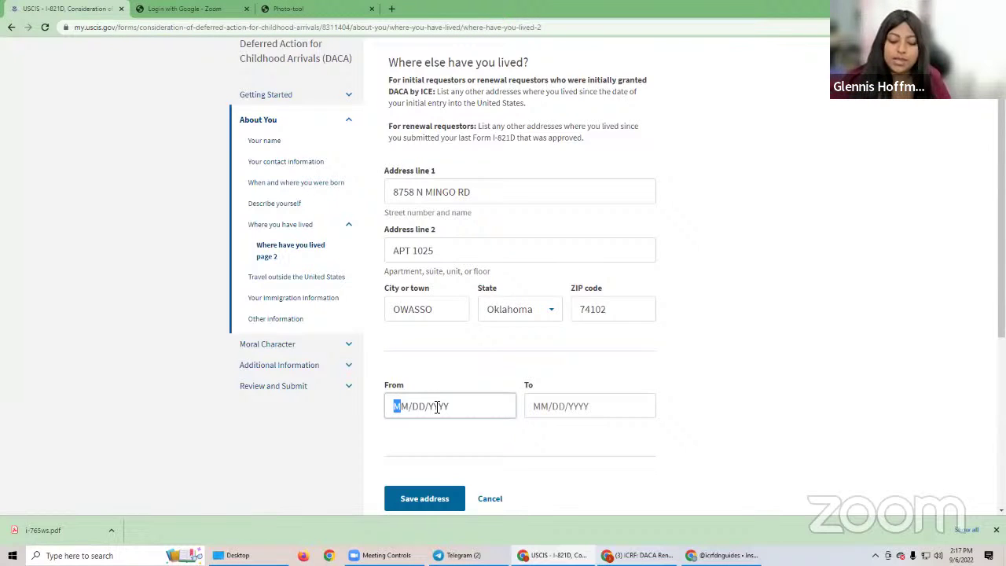
{"action": "type", "text": "01/01/2015"}
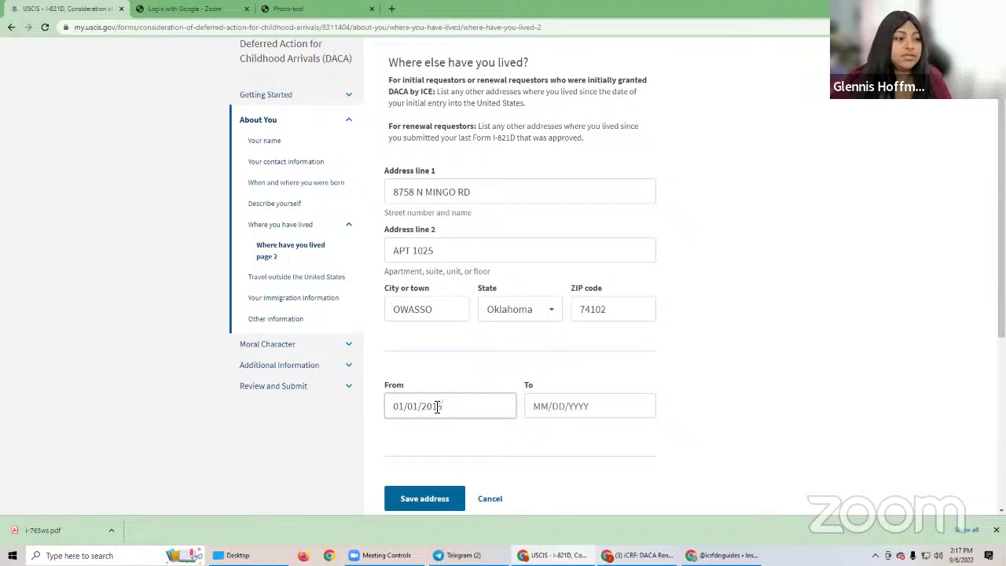
{"action": "key", "text": "Tab"}
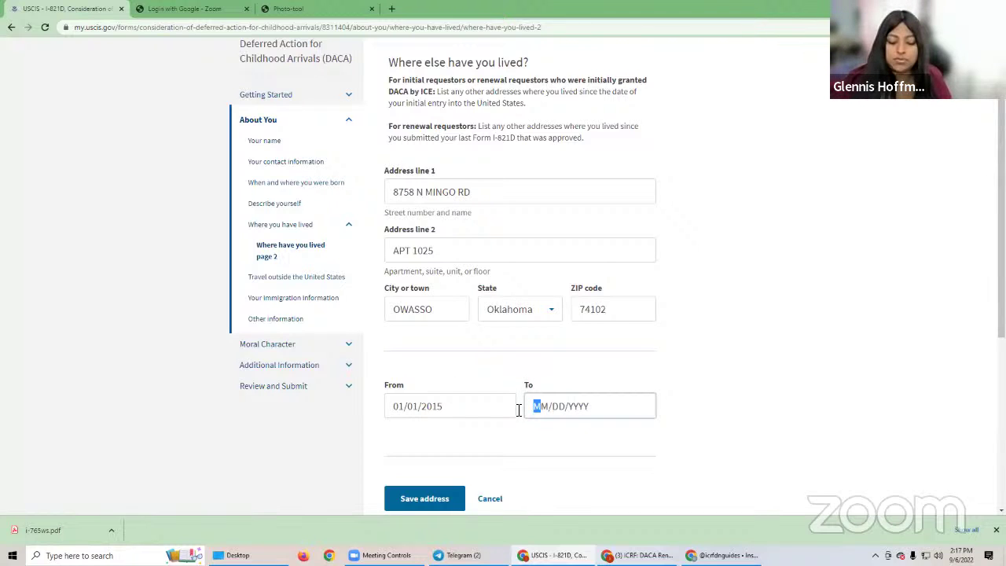
{"action": "type", "text": "06/"}
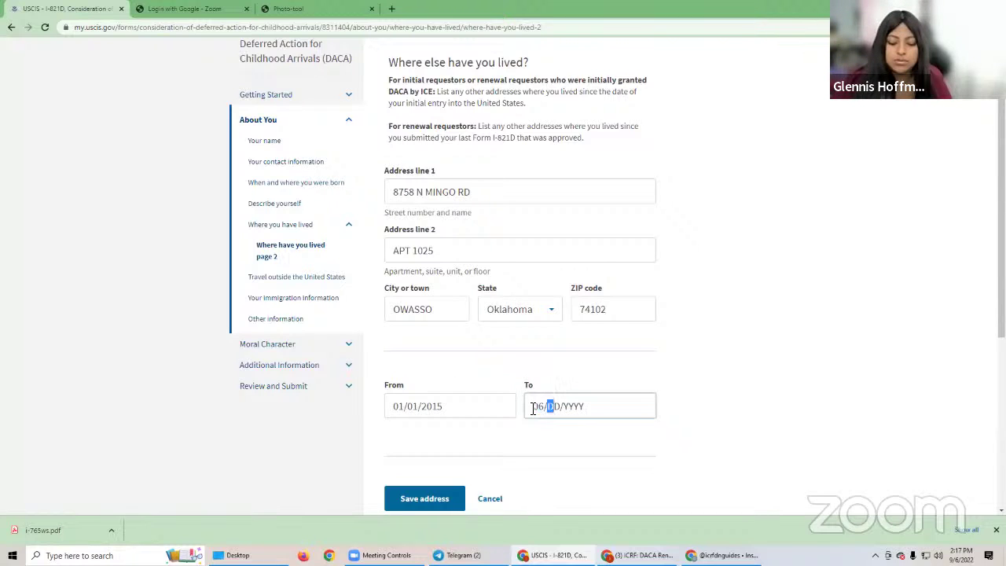
{"action": "type", "text": "31/201"}
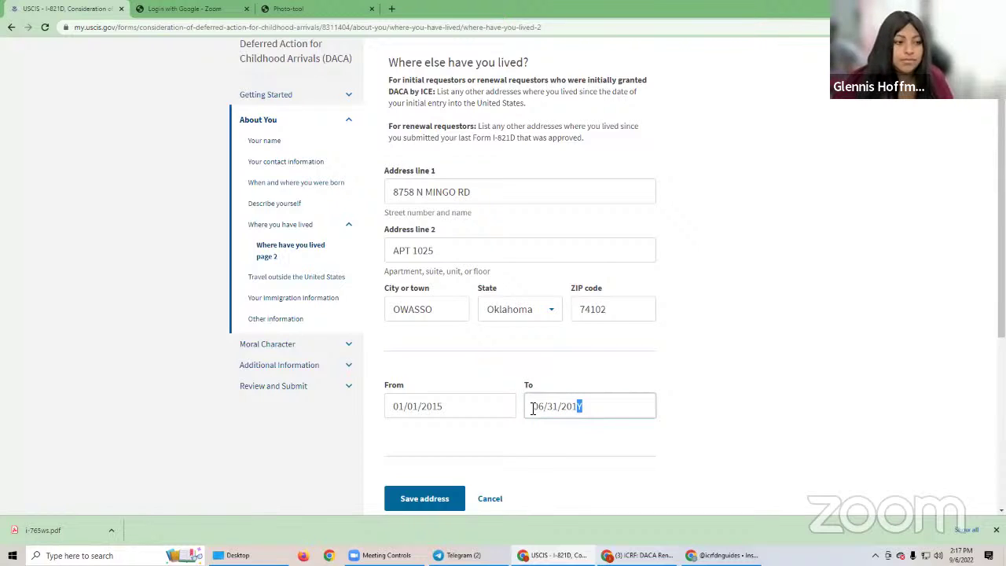
{"action": "key", "text": "ctrl+a"}
{"action": "key", "text": "BackSpace"}
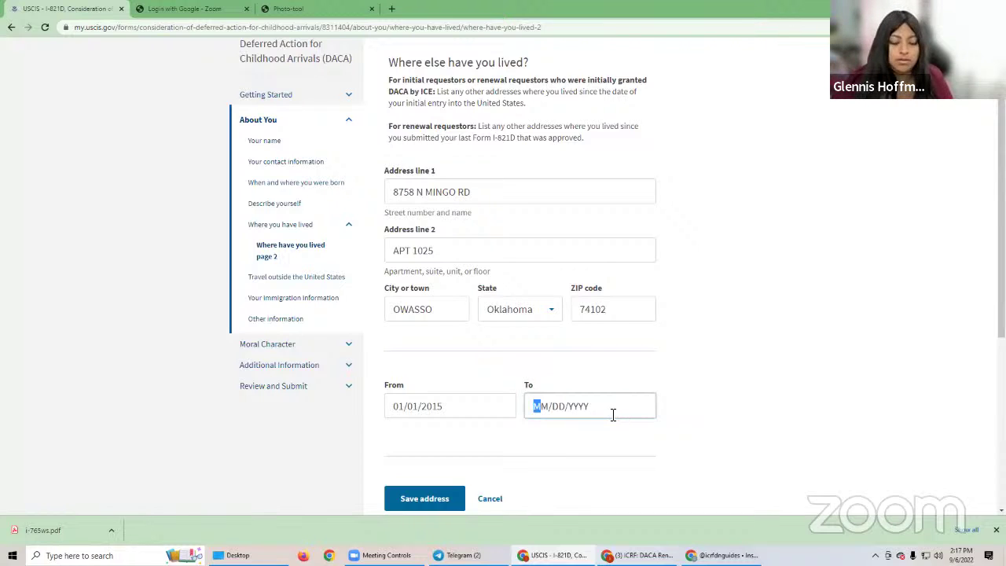
{"action": "type", "text": "06/31/2"}
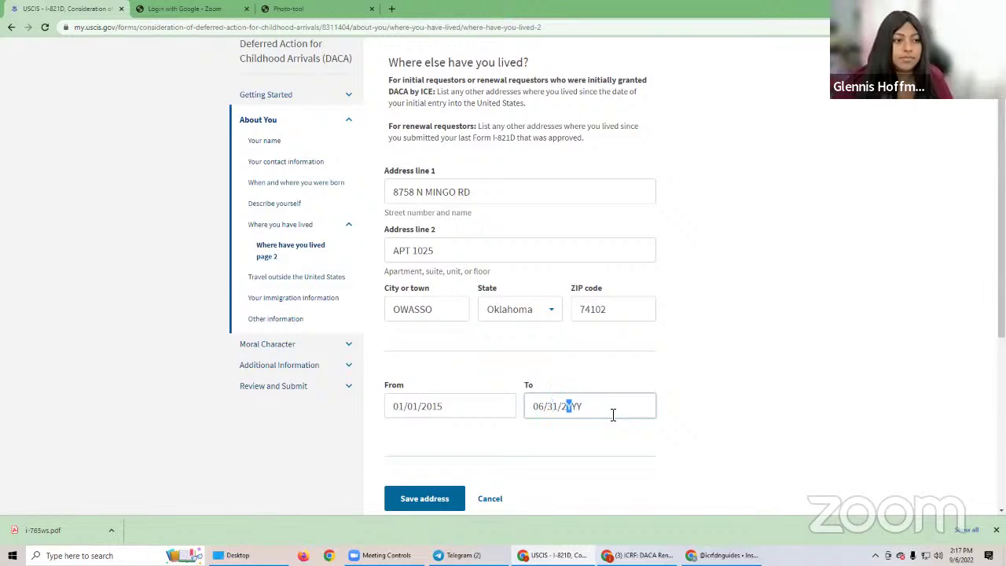
{"action": "type", "text": "01"}
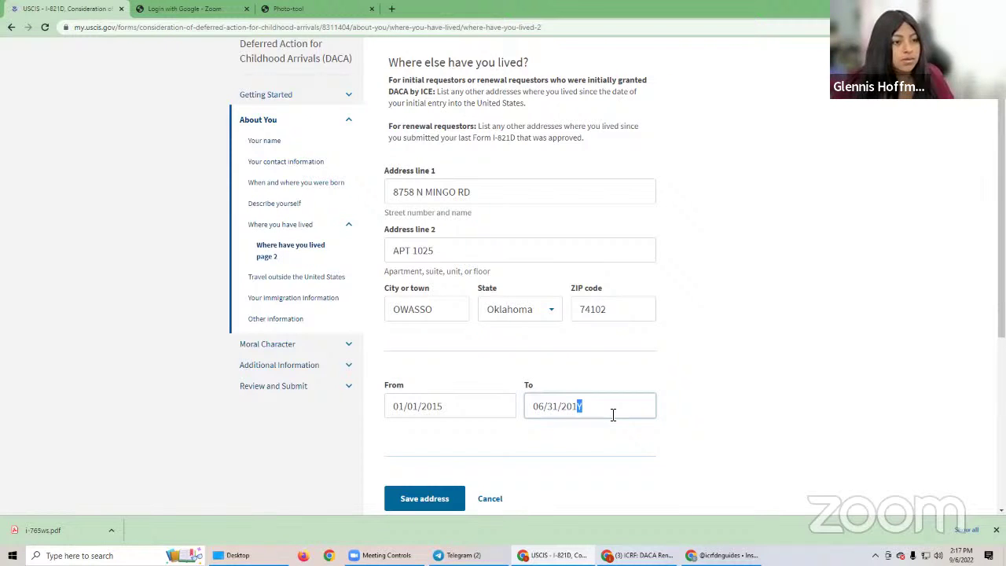
{"action": "key", "text": "ctrl+a"}
{"action": "key", "text": "BackSpace"}
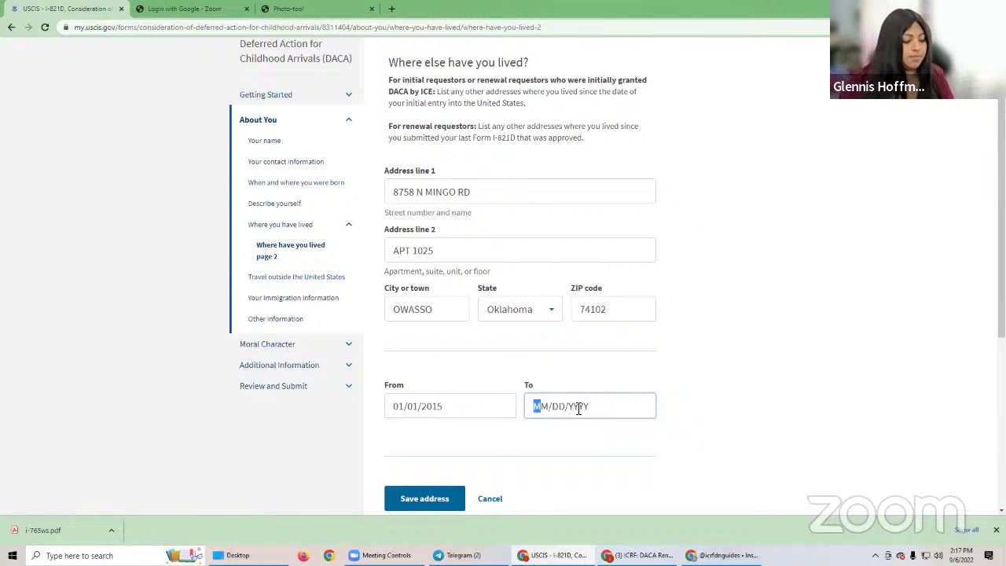
{"action": "type", "text": "08/31/2"}
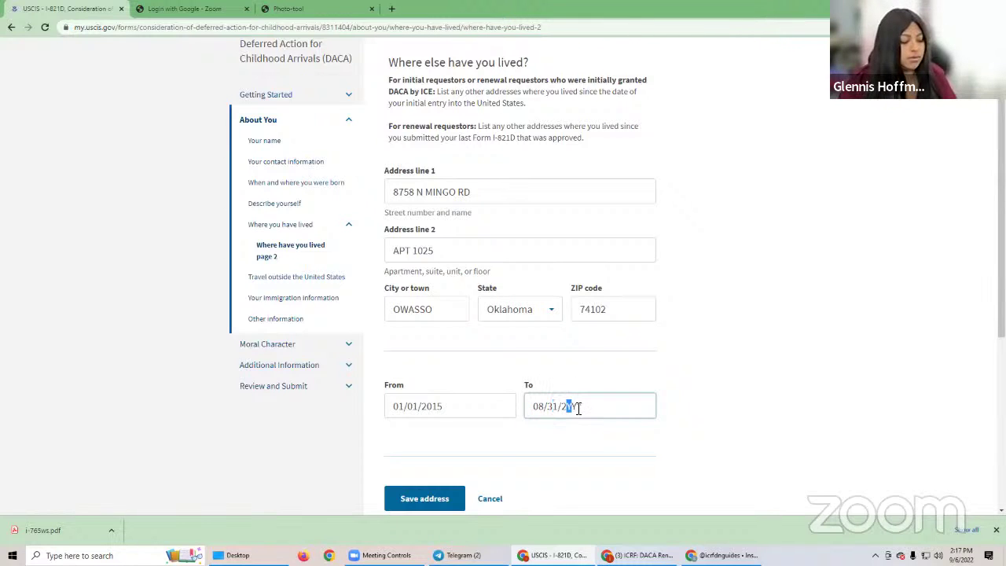
{"action": "type", "text": "01"}
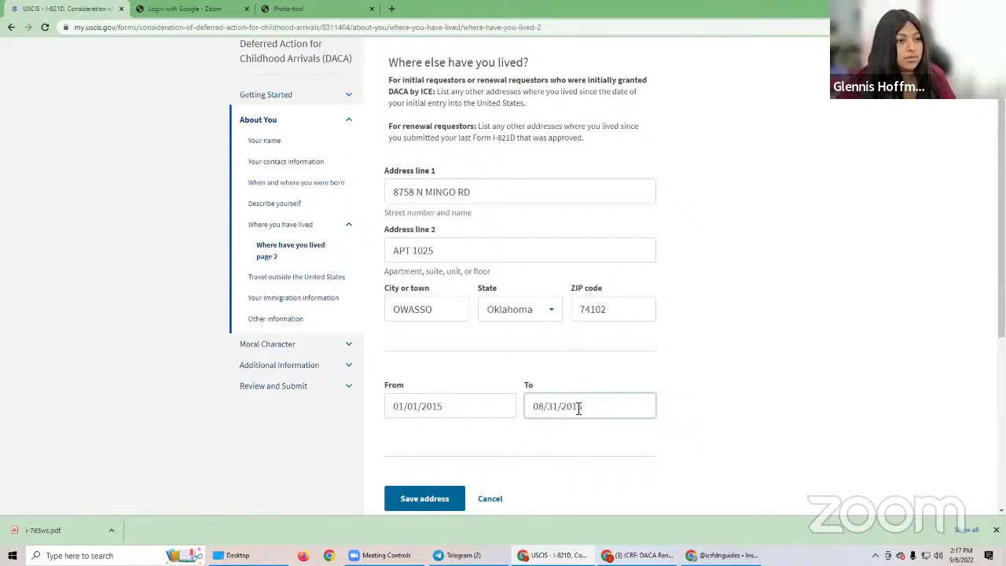
{"action": "type", "text": "6"}
{"action": "left_click", "coordinate": [429, 503]}
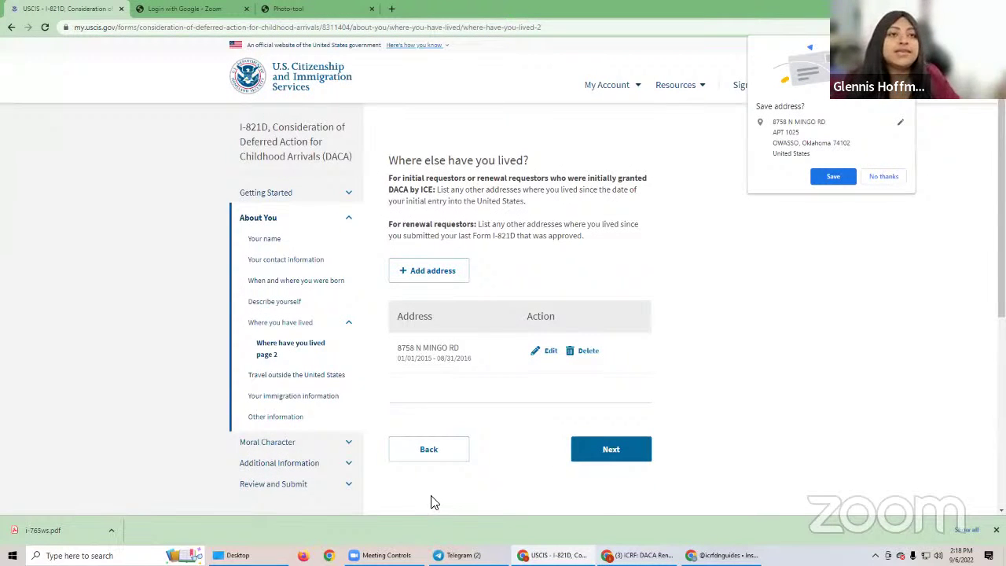
- Decline Chrome's Save address? offer with No thanks
{"action": "left_click", "coordinate": [882, 177]}
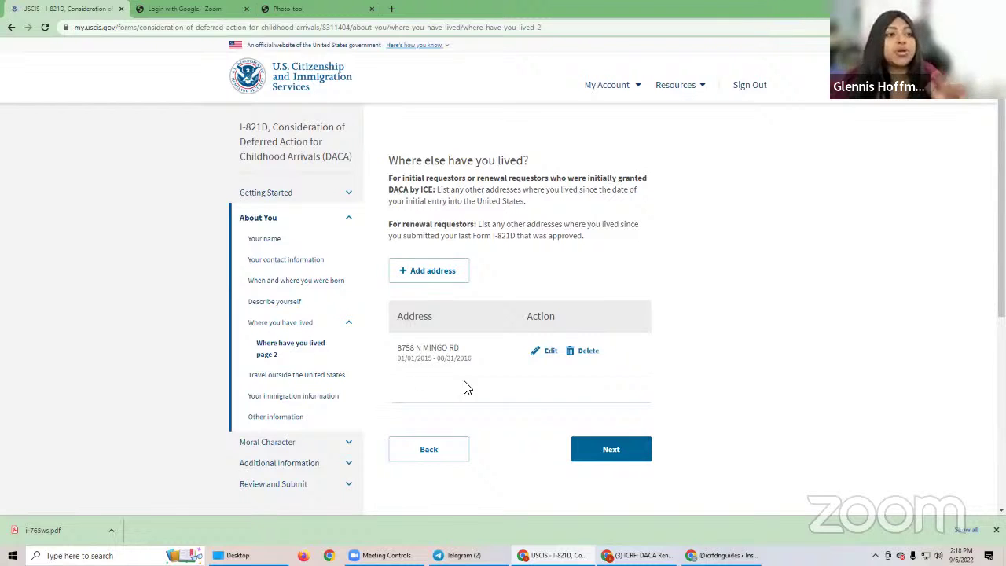
- Advance to the Travel outside the United States page and highlight the absences instructions
{"action": "left_click", "coordinate": [620, 442]}
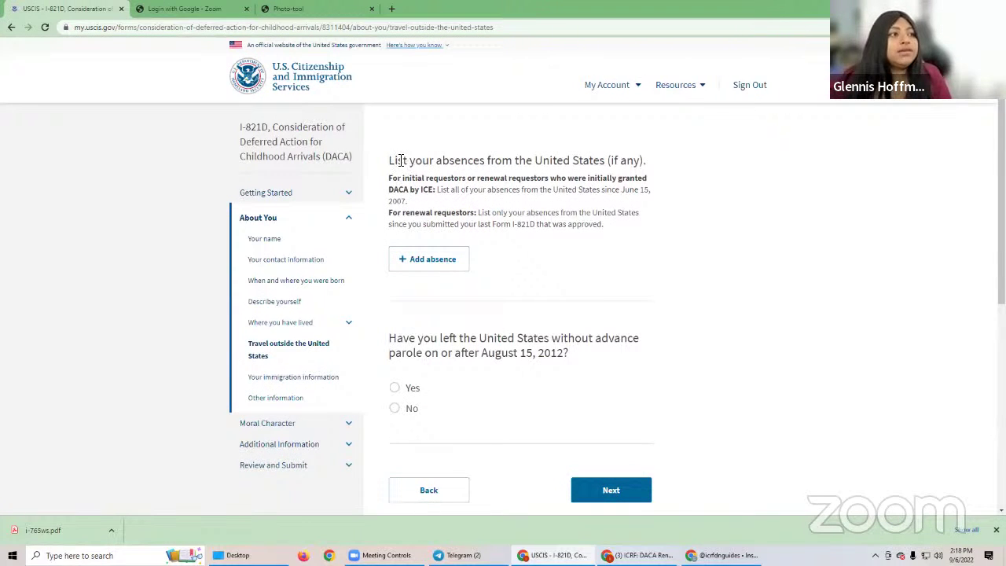
{"action": "left_click_drag", "start_coordinate": [400, 161], "coordinate": [577, 162]}
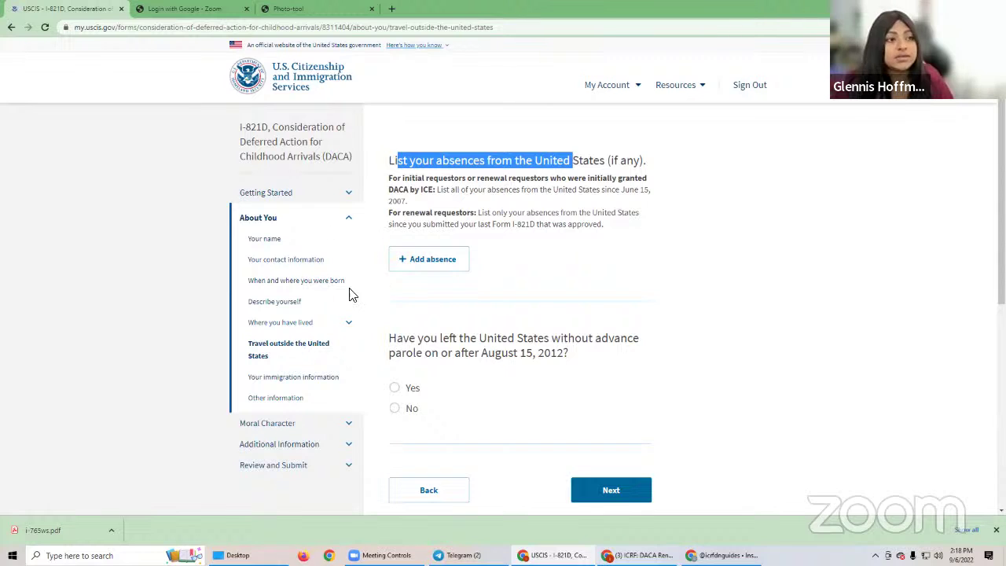
- Add an absence from 12/17/2016 to 12/27/2016 with reason HUMANITARIAN ADVANCE PAROLE
{"action": "left_click", "coordinate": [442, 267]}
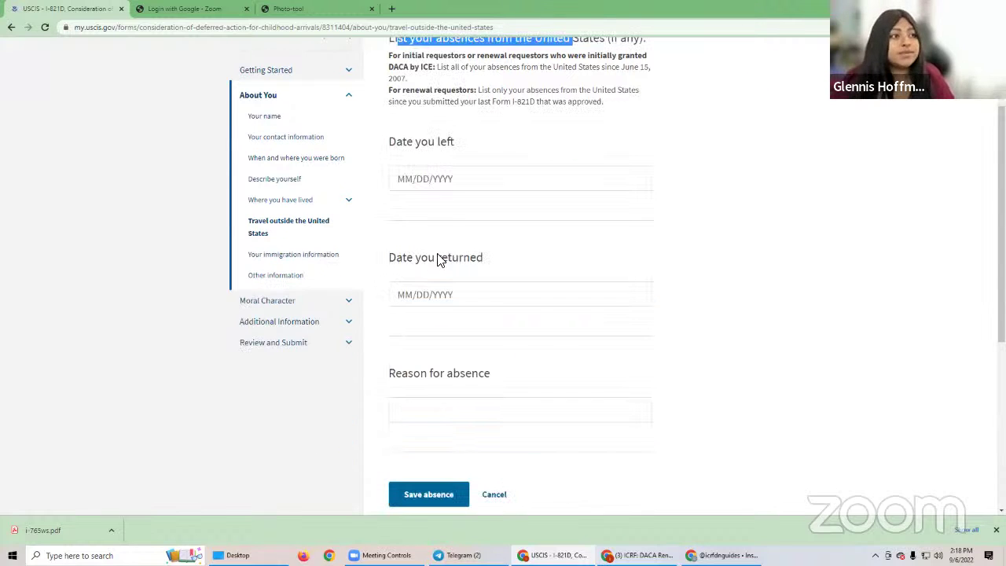
{"action": "left_click", "coordinate": [443, 180]}
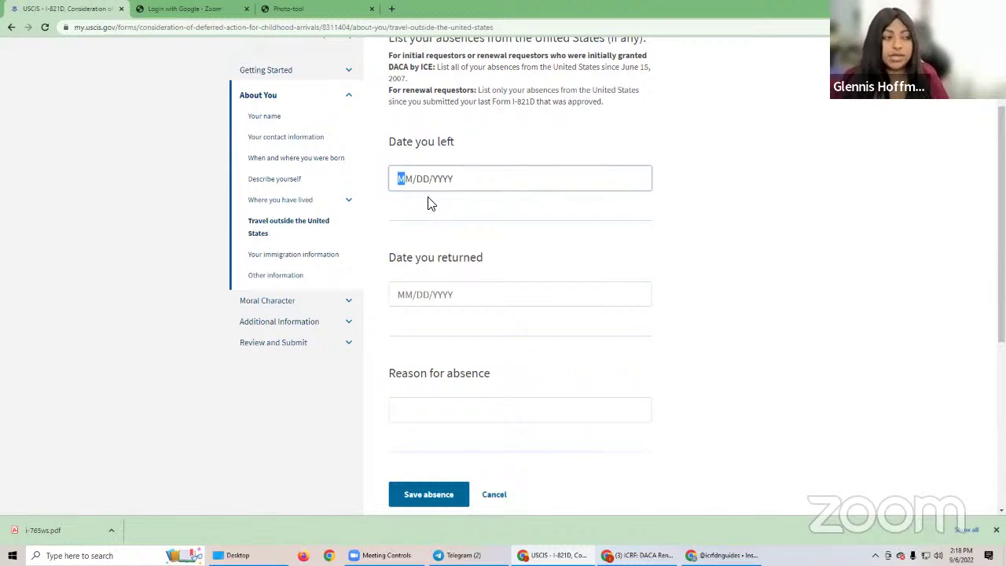
{"action": "type", "text": "12/"}
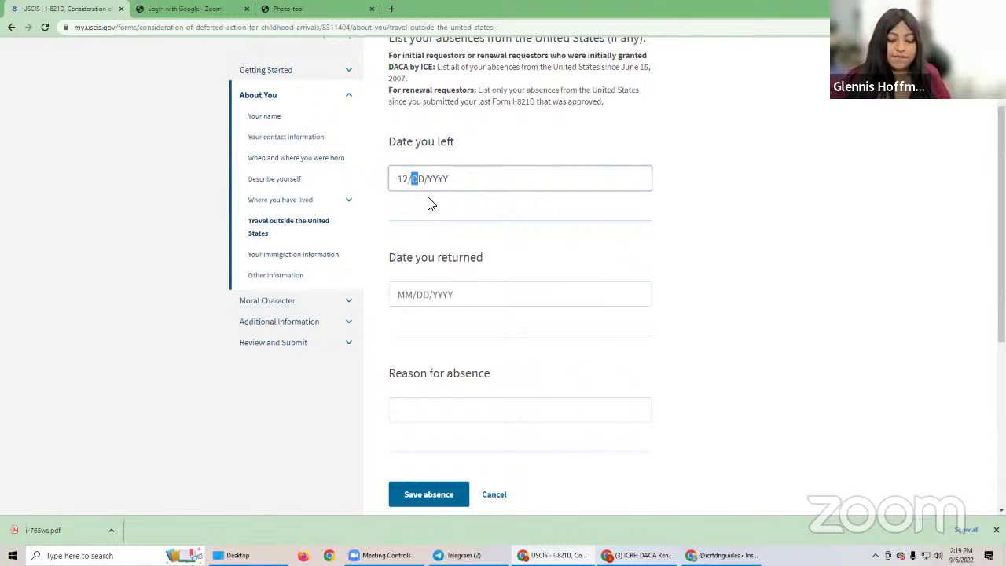
{"action": "type", "text": "17/2016"}
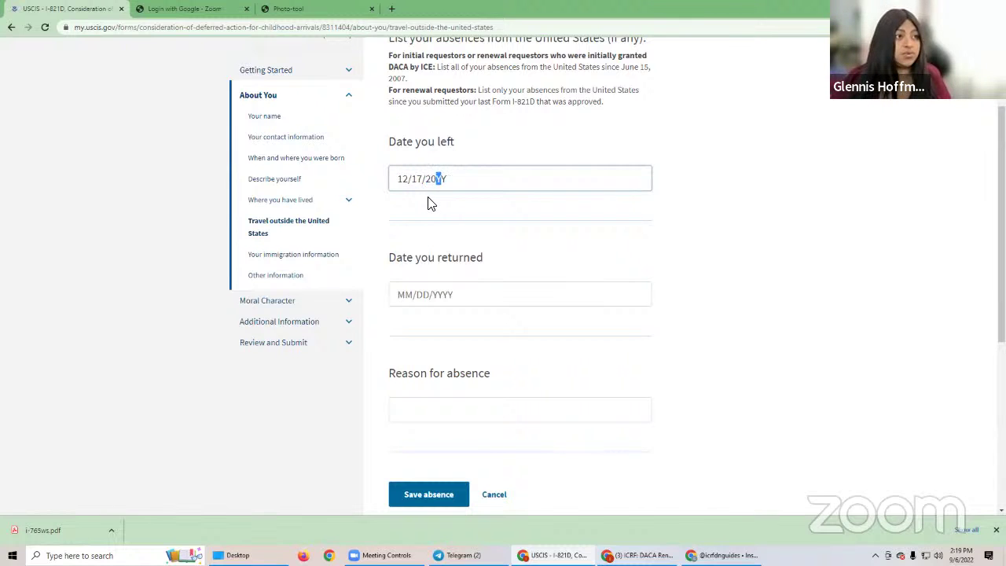
{"action": "left_click", "coordinate": [393, 295]}
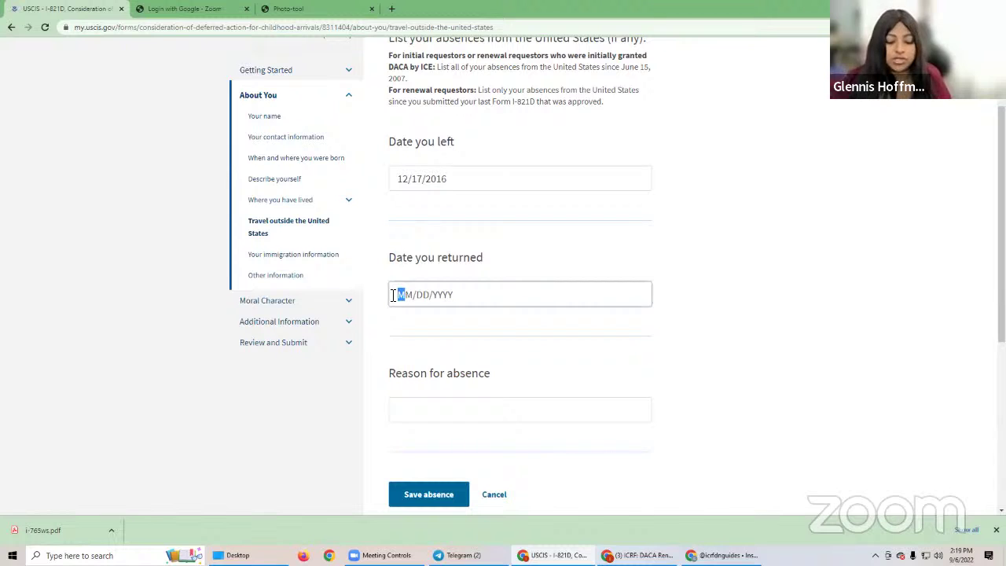
{"action": "type", "text": "12272016"}
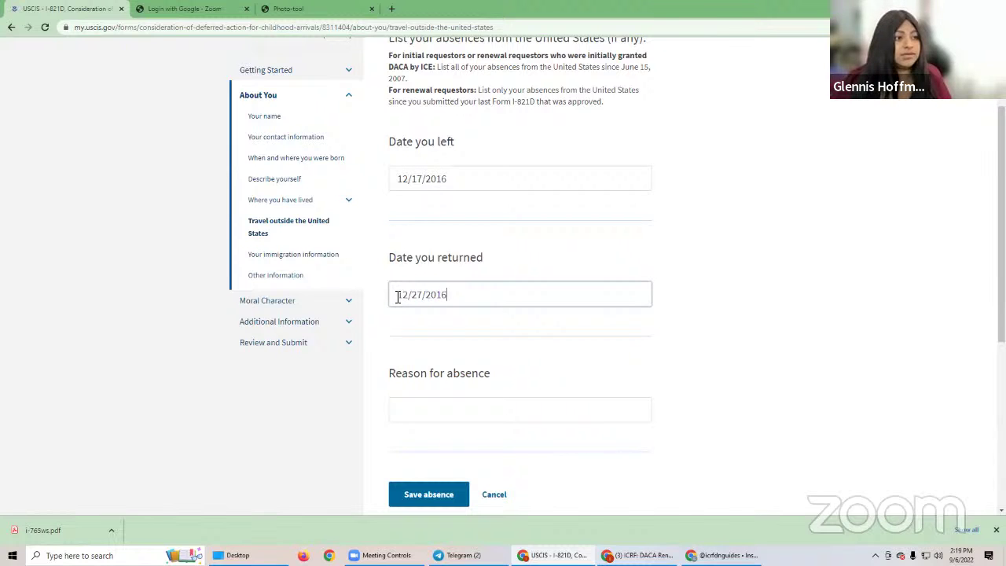
{"action": "left_click", "coordinate": [412, 421]}
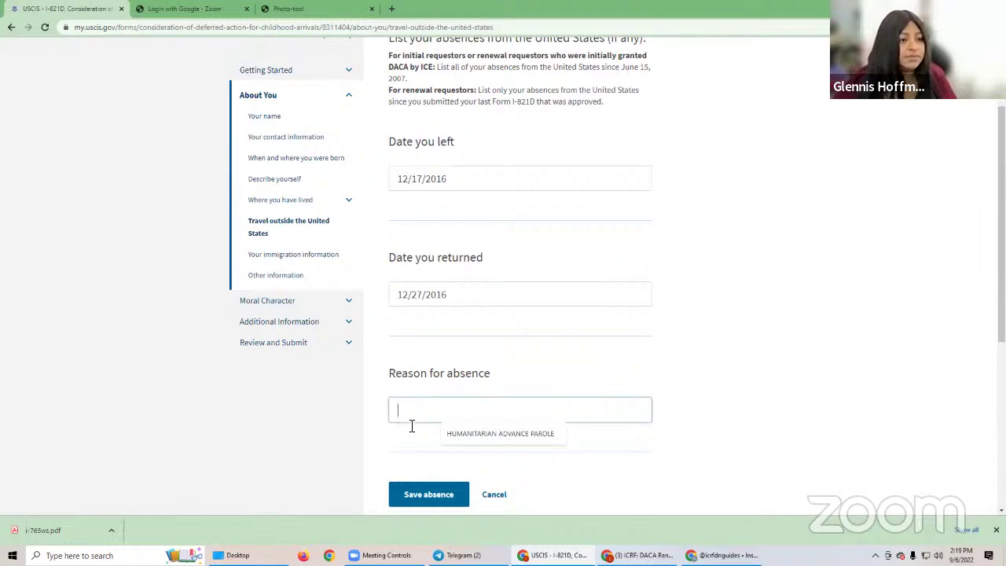
{"action": "left_click", "coordinate": [440, 431]}
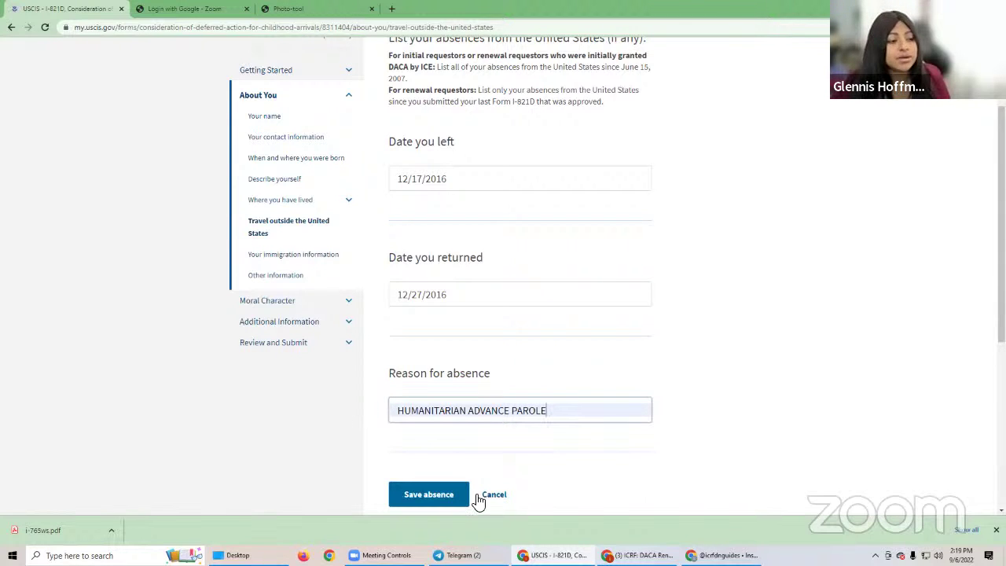
- Save the absence, answer No to leaving without advance parole, and continue
{"action": "left_click", "coordinate": [440, 501]}
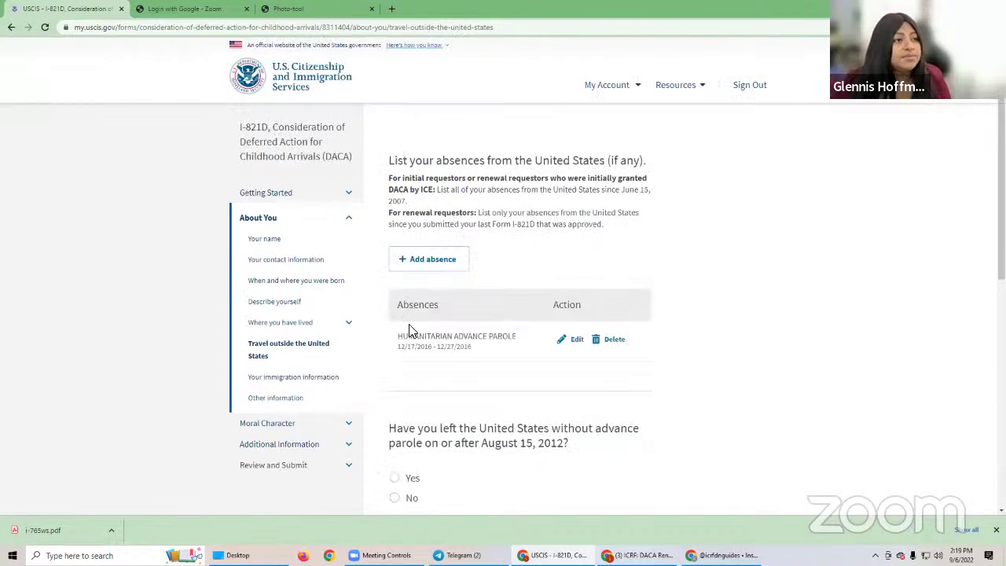
{"action": "left_click_drag", "start_coordinate": [612, 382], "coordinate": [471, 338]}
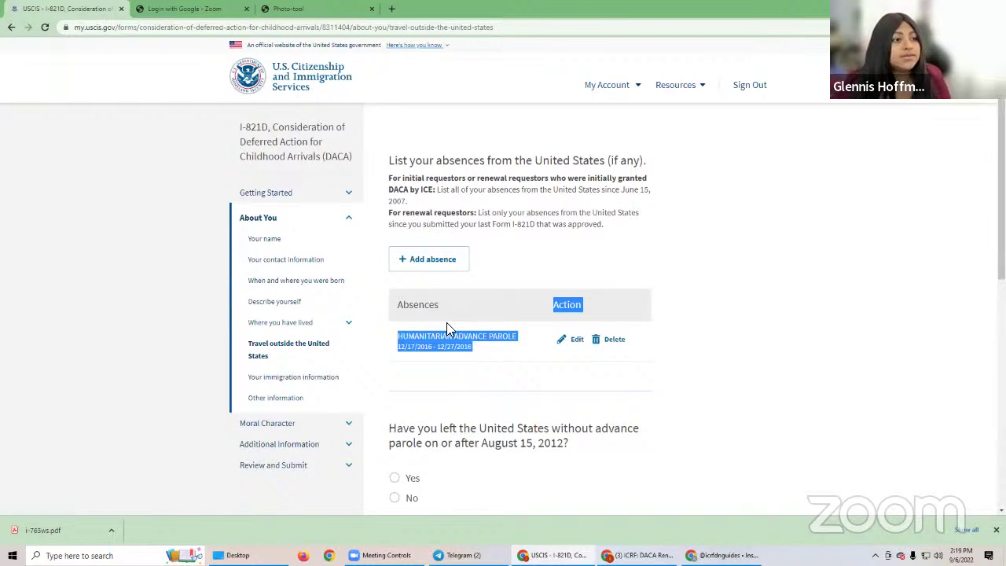
{"action": "left_click", "coordinate": [514, 353]}
{"action": "scroll", "coordinate": [487, 362], "scroll_direction": "down", "scroll_amount": 3}
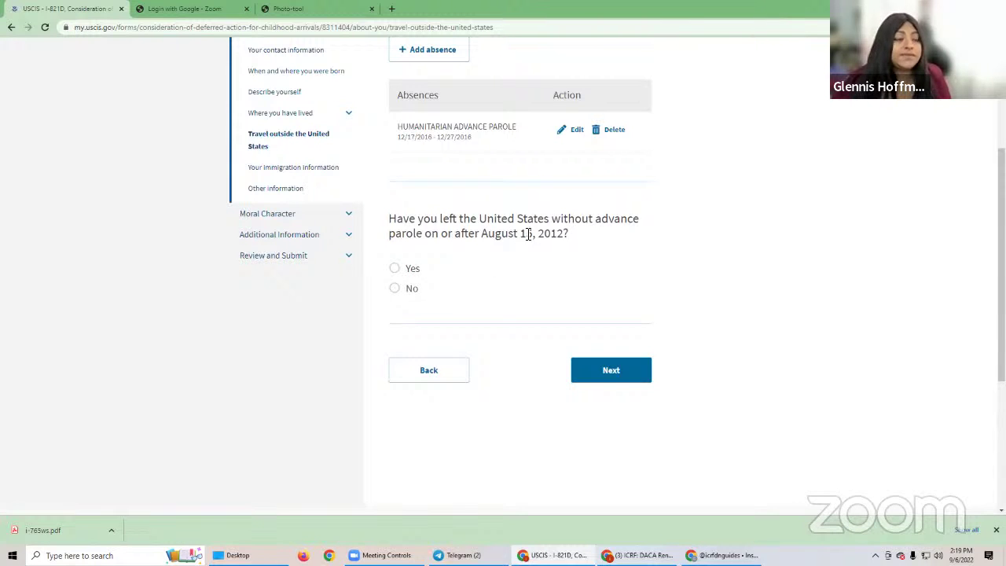
{"action": "left_click", "coordinate": [409, 290]}
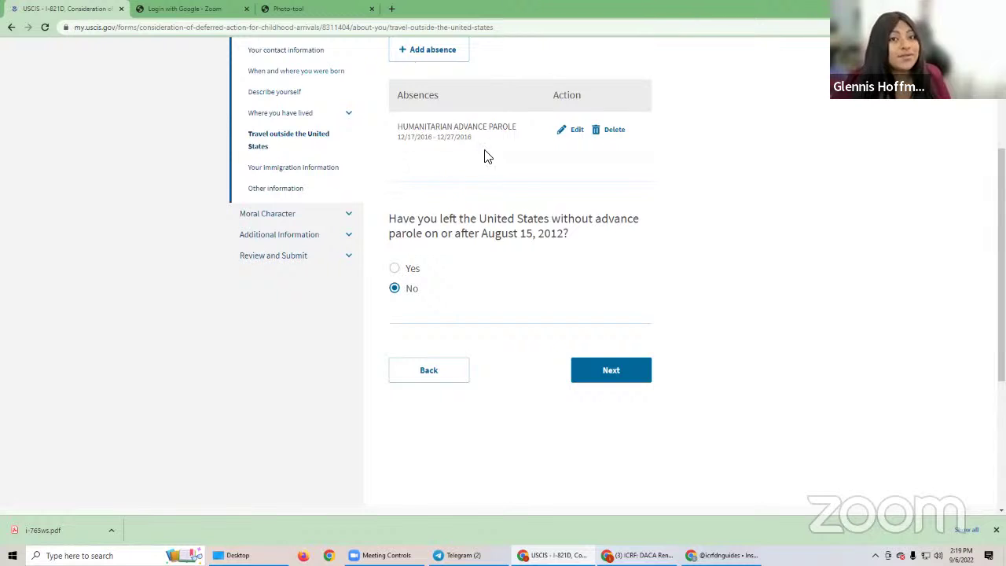
{"action": "left_click", "coordinate": [640, 371]}
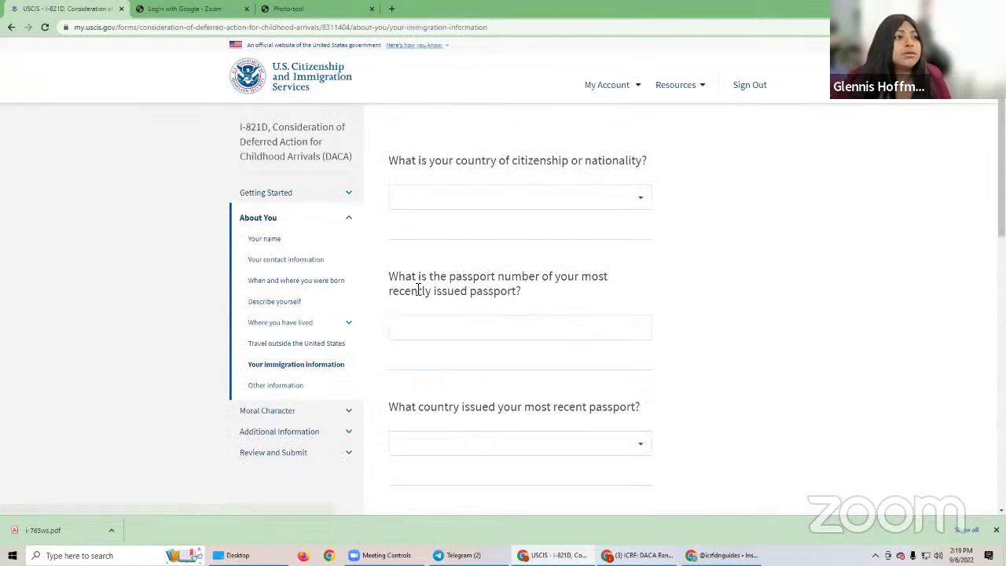
- Set the country of citizenship to Mexico and enter the passport number
{"action": "left_click", "coordinate": [478, 207]}
{"action": "type", "text": "MEXI"}
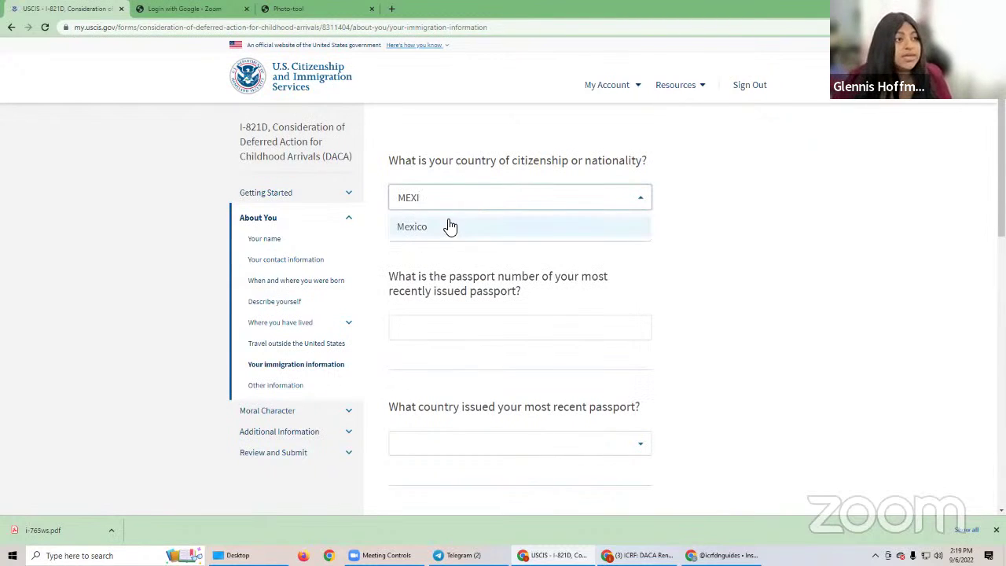
{"action": "left_click", "coordinate": [447, 226]}
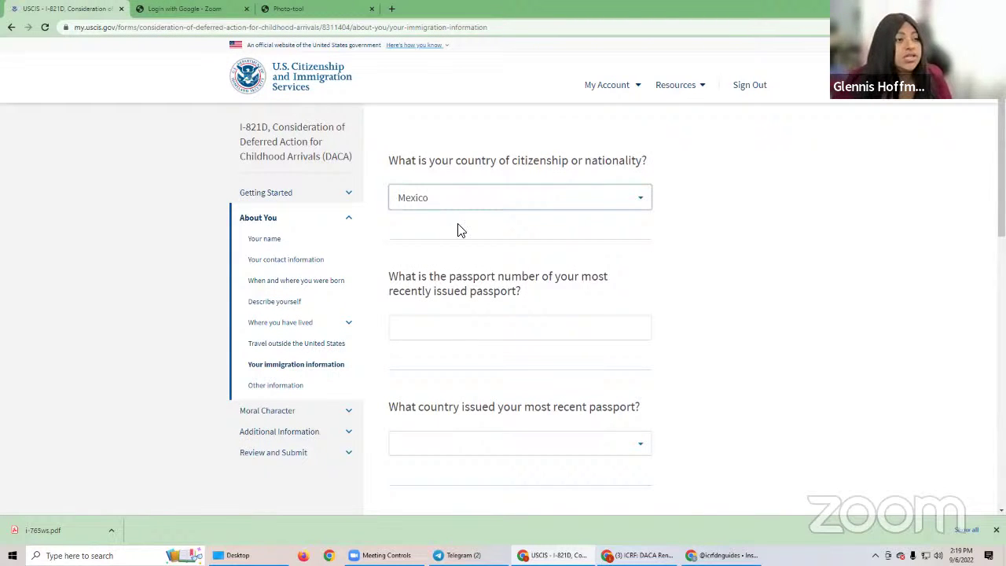
{"action": "left_click", "coordinate": [491, 333]}
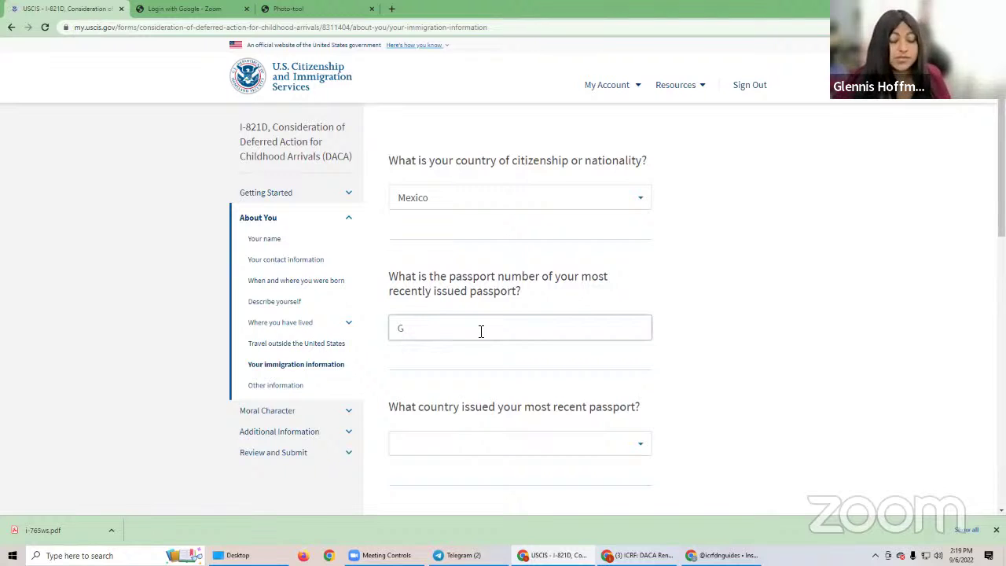
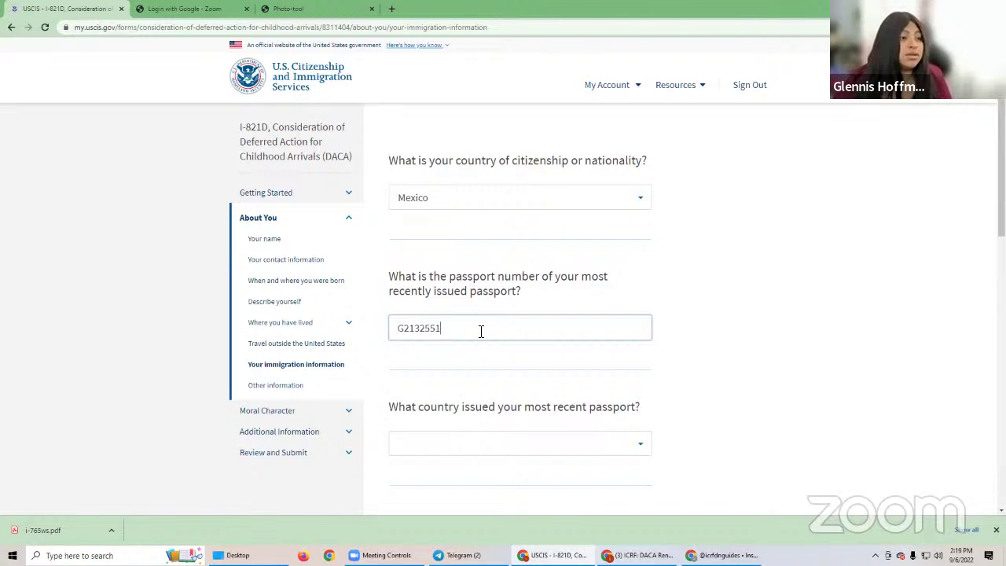
{"action": "double_click", "coordinate": [481, 331]}
- Set the passport issuing country to Mexico and expiration date to 12/30/2031
{"action": "left_click", "coordinate": [480, 429]}
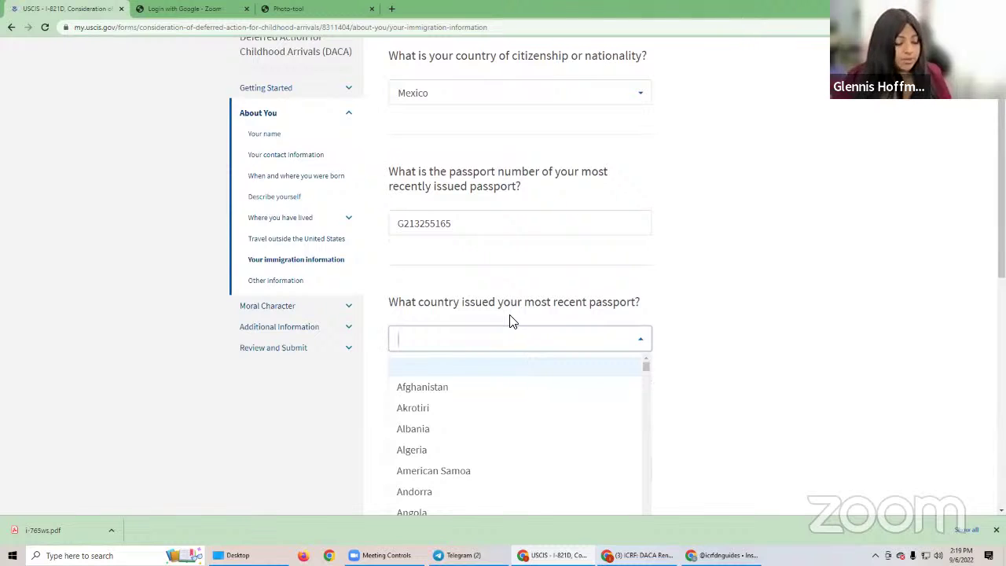
{"action": "type", "text": "MEXICO"}
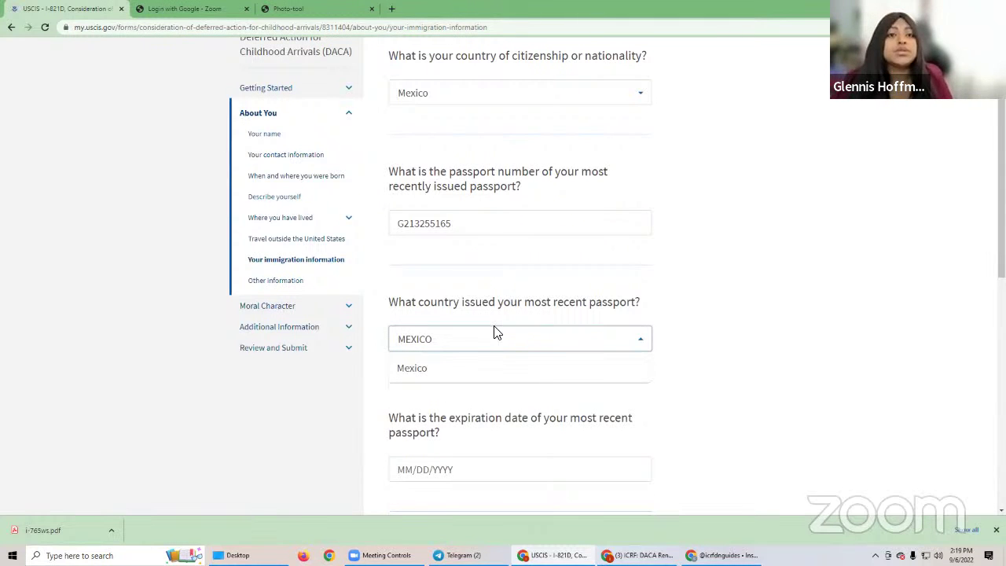
{"action": "left_click", "coordinate": [446, 375]}
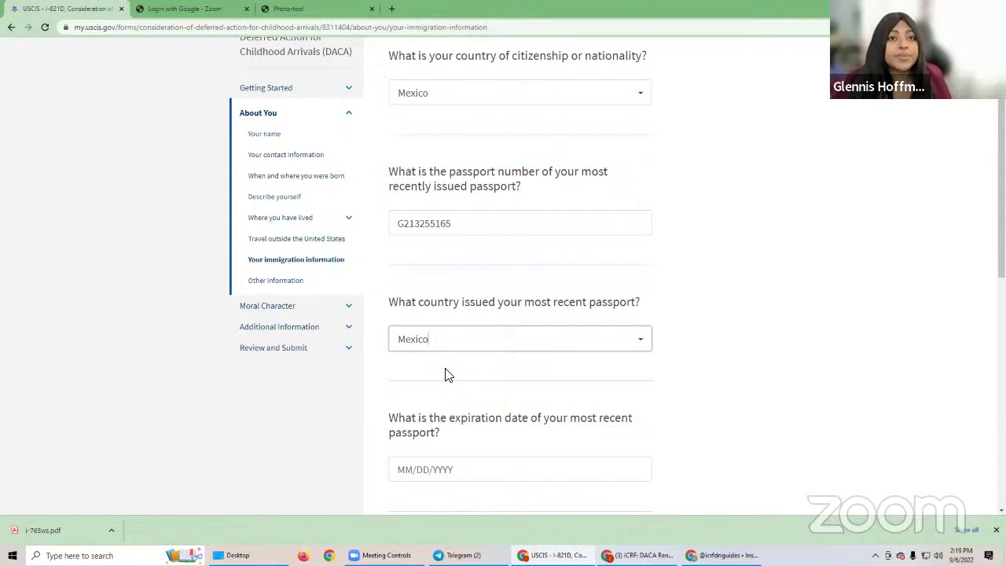
{"action": "scroll", "coordinate": [453, 370], "scroll_direction": "down", "scroll_amount": 2}
{"action": "left_click", "coordinate": [436, 360]}
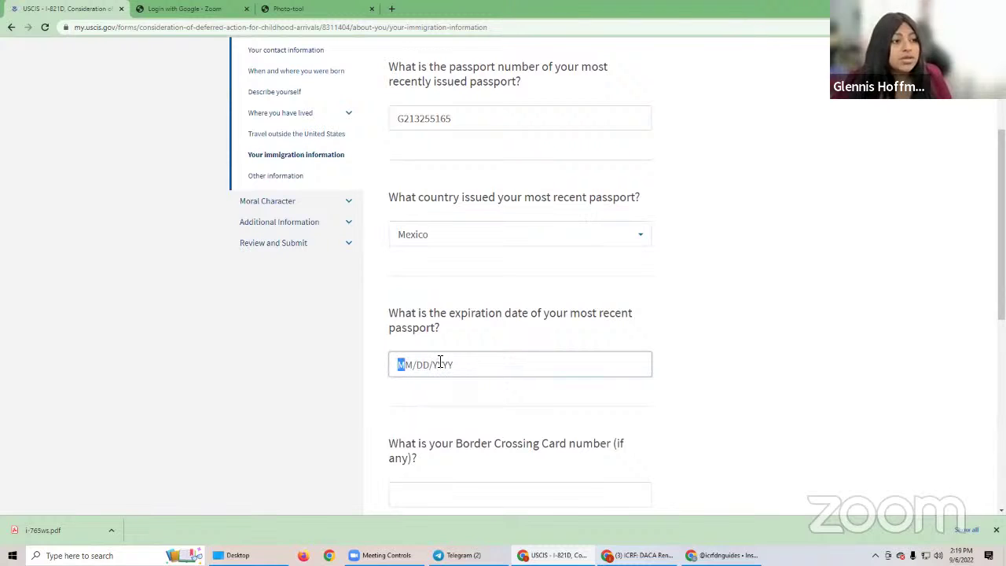
{"action": "type", "text": "12/30/"}
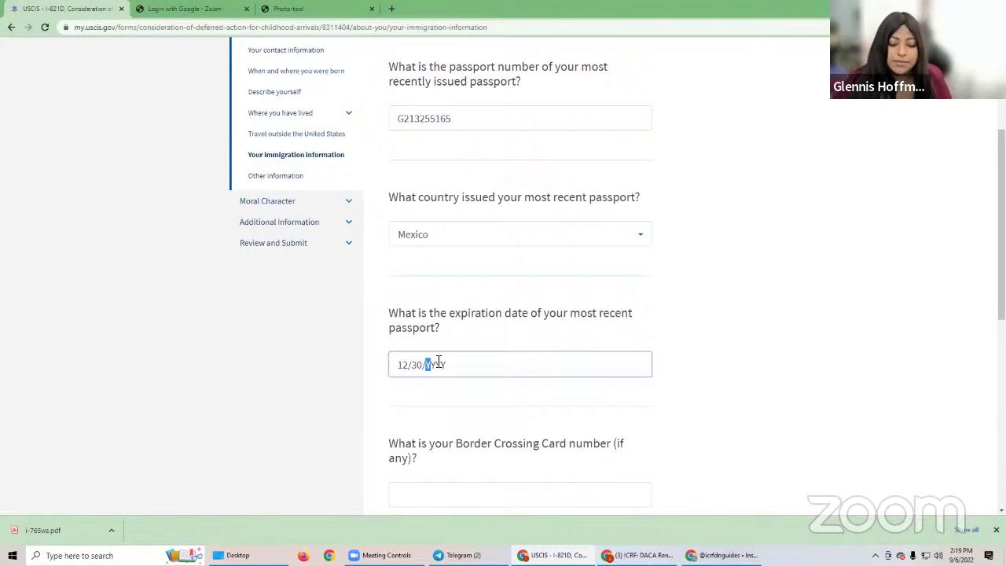
{"action": "type", "text": "2"}
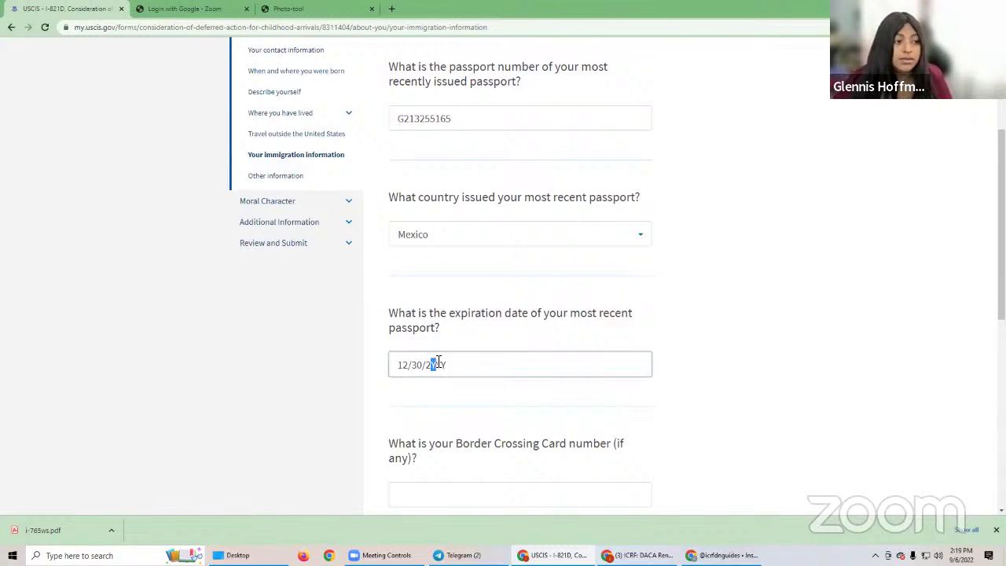
{"action": "type", "text": "031"}
{"action": "scroll", "coordinate": [458, 353], "scroll_direction": "down", "scroll_amount": 2}
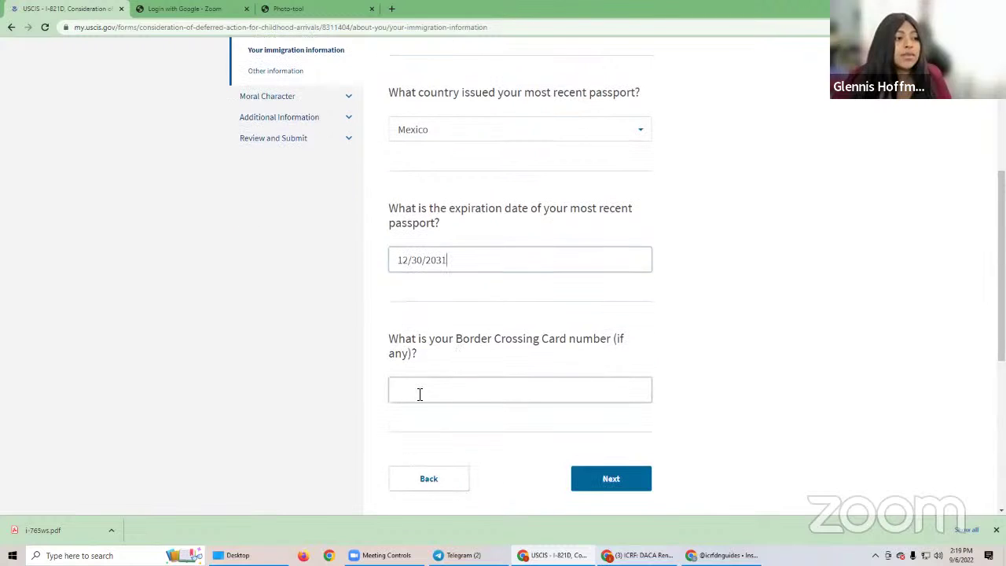
{"action": "left_click", "coordinate": [420, 394]}
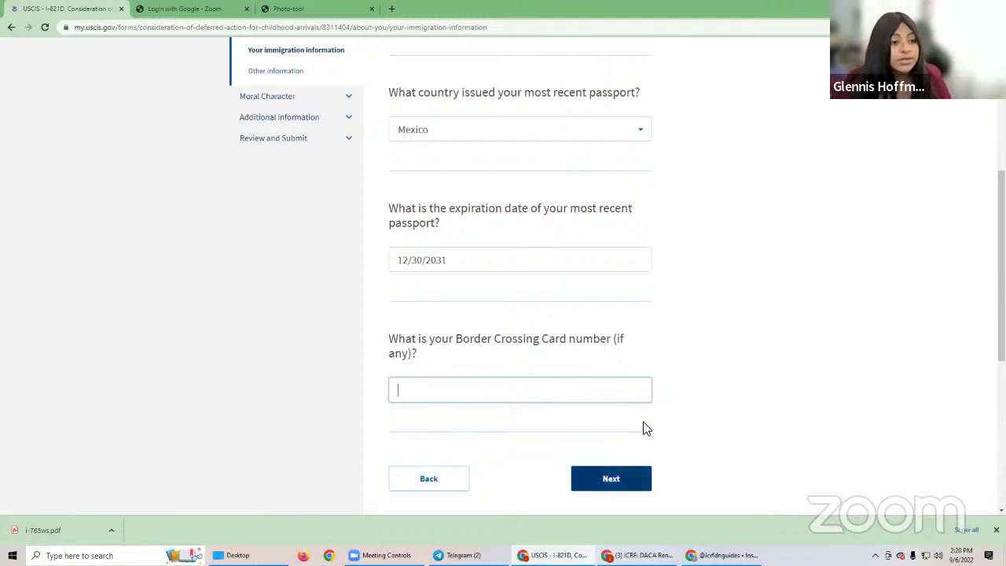
- On the Other information step, clear the removal proceedings explanation and answer No
{"action": "key", "text": "Return"}
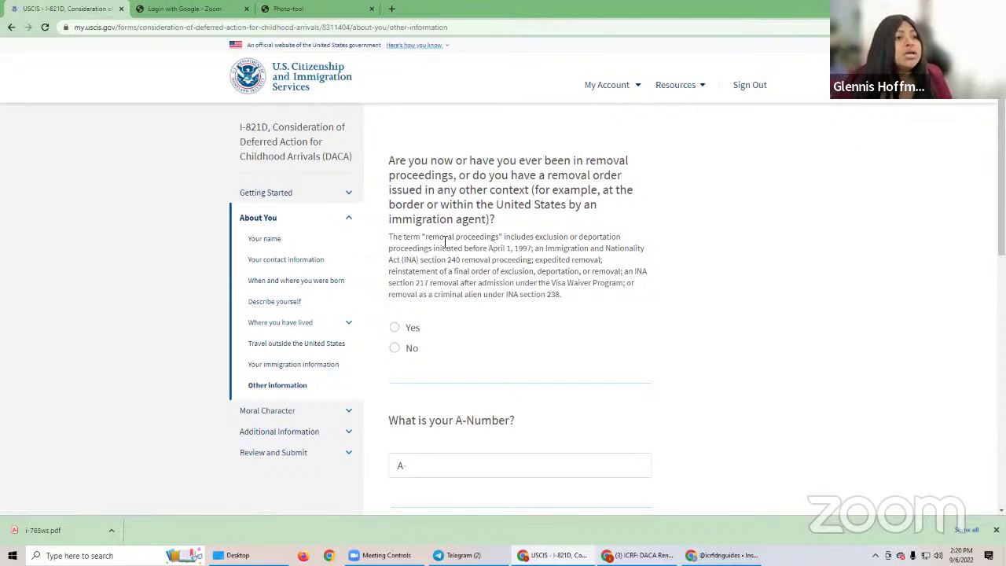
{"action": "left_click_drag", "start_coordinate": [403, 238], "coordinate": [623, 301]}
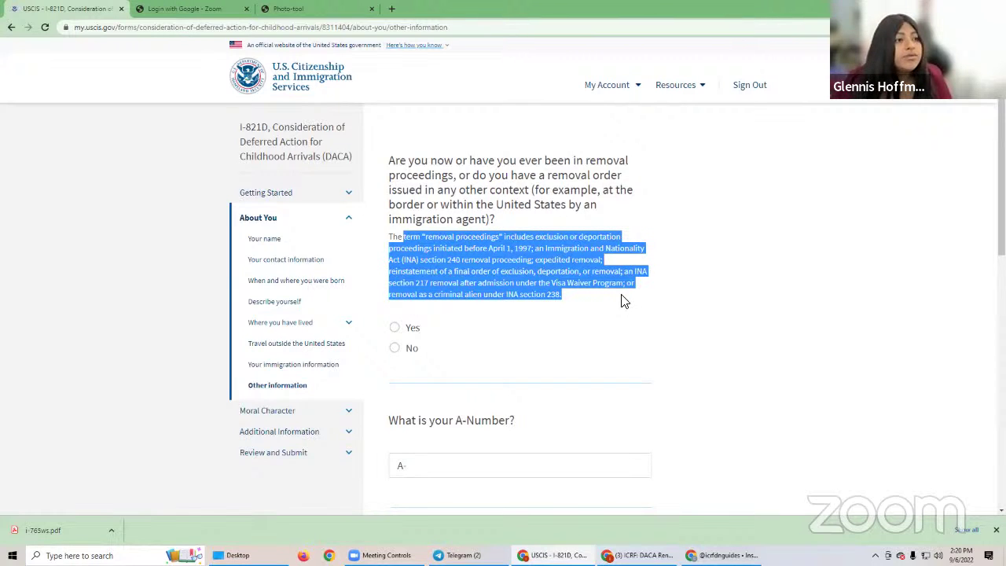
{"action": "left_click", "coordinate": [572, 301]}
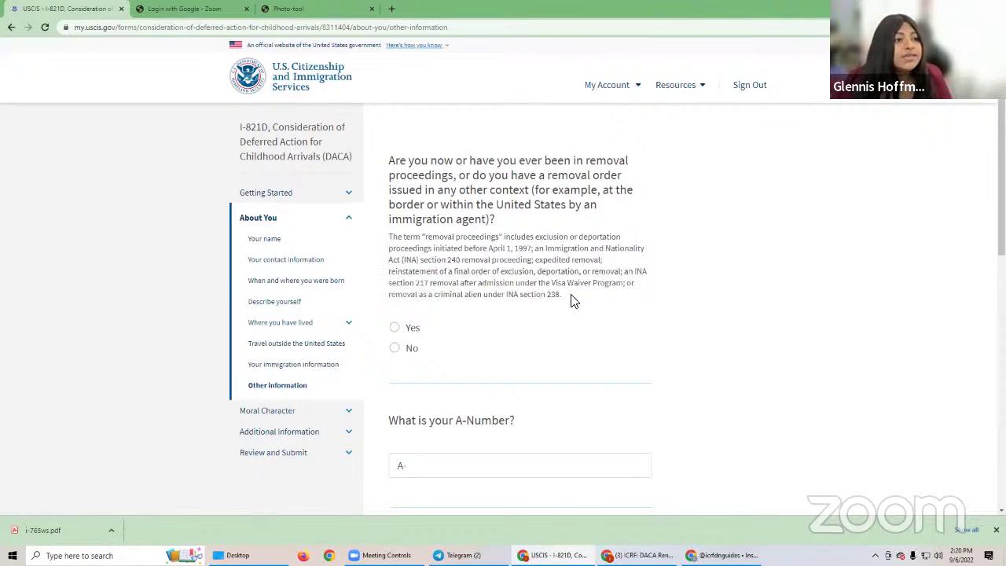
{"action": "left_click", "coordinate": [394, 349]}
- Enter the applicant's A-Number and Social Security number, then continue to Crimes and offenses
{"action": "scroll", "coordinate": [385, 340], "scroll_direction": "down", "scroll_amount": 1}
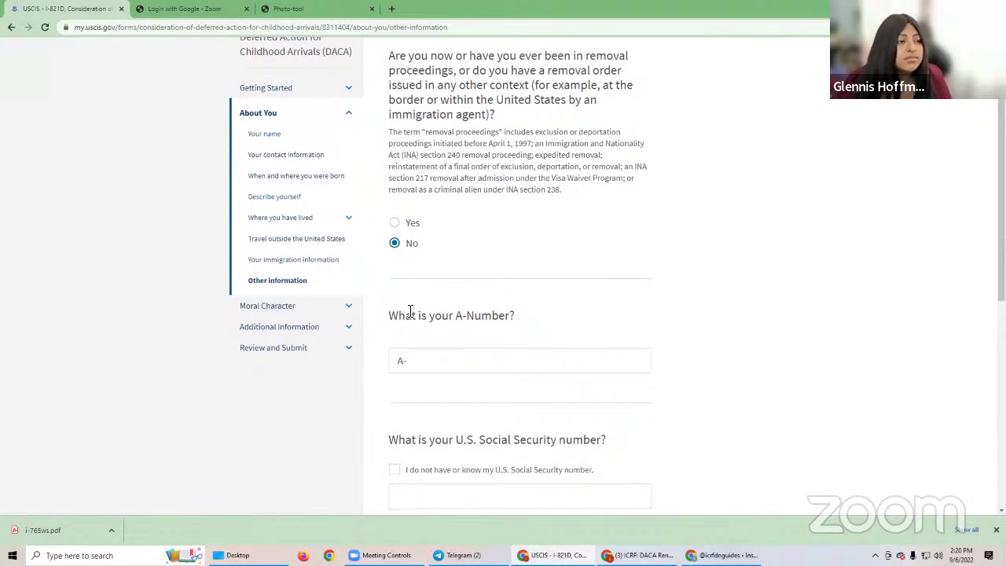
{"action": "left_click", "coordinate": [434, 361]}
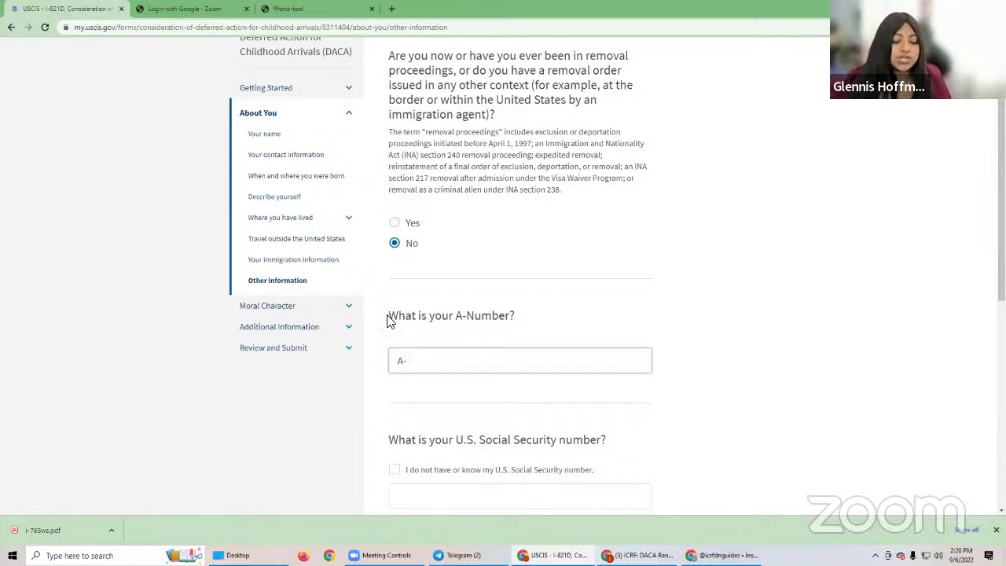
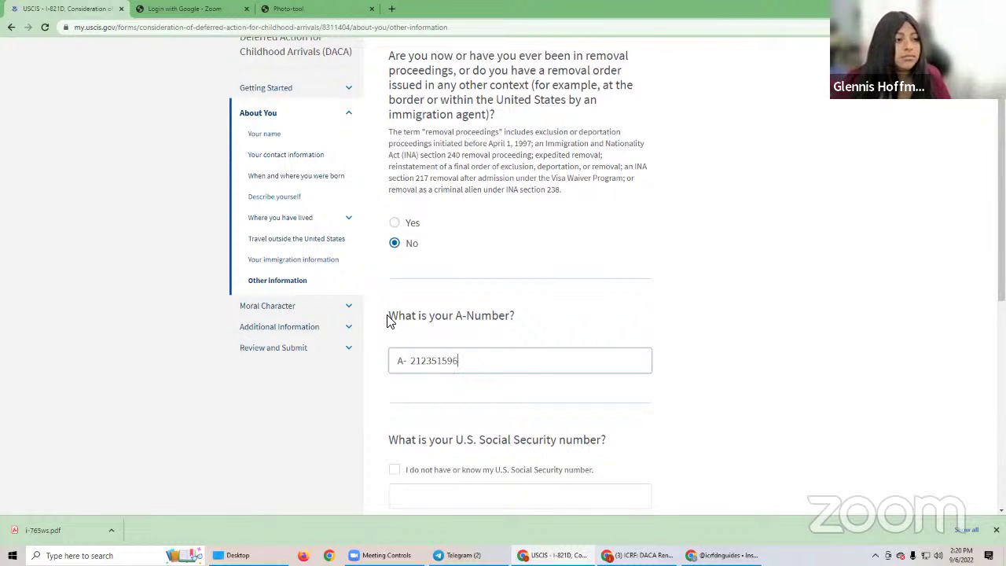
{"action": "scroll", "coordinate": [414, 312], "scroll_direction": "down", "scroll_amount": 3}
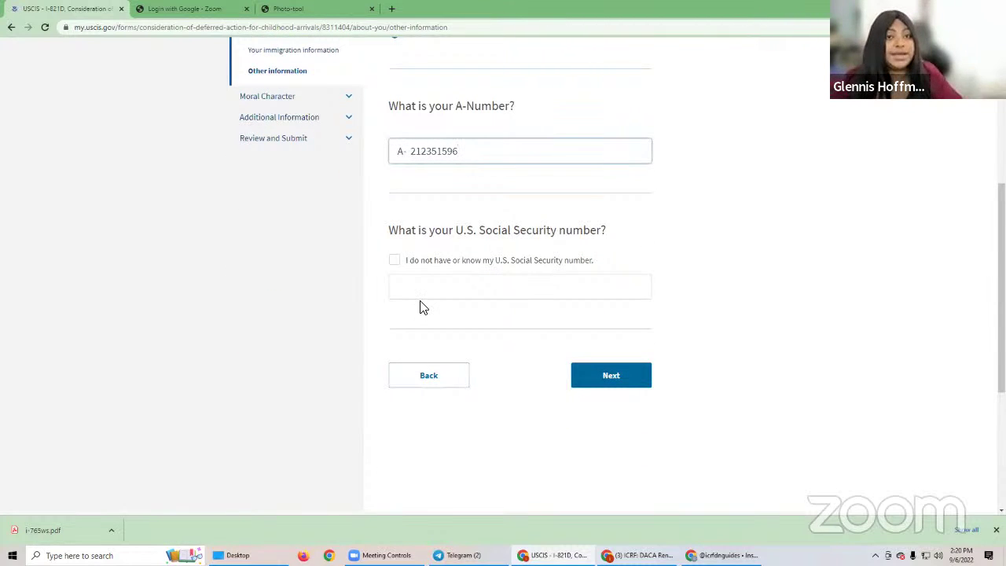
{"action": "left_click", "coordinate": [476, 292]}
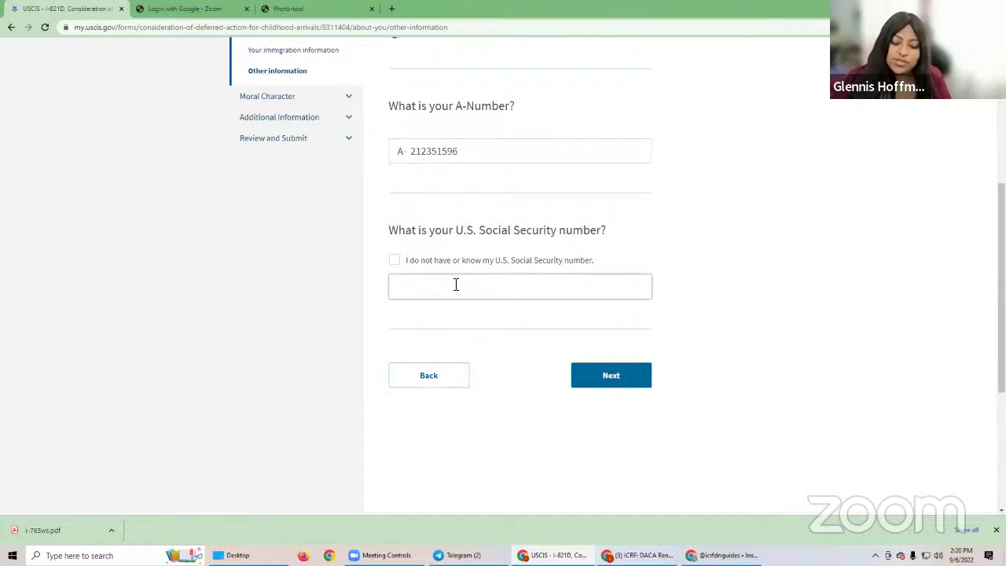
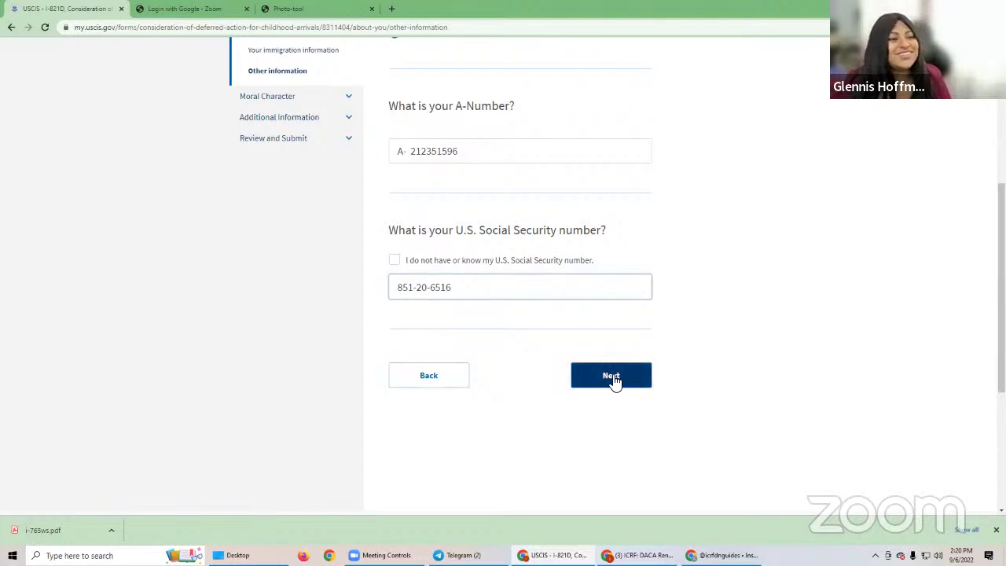
{"action": "left_click", "coordinate": [615, 377]}
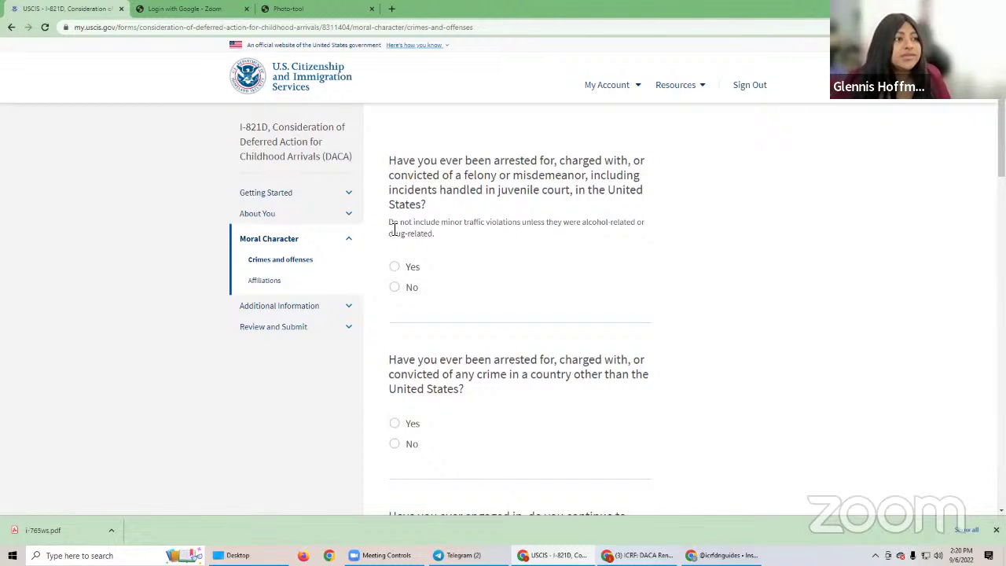
- Answer No to the felony/misdemeanor, foreign crimes, terrorism and torture/genocide/trafficking questions
{"action": "left_click", "coordinate": [400, 289]}
{"action": "scroll", "coordinate": [397, 334], "scroll_direction": "down", "scroll_amount": 1}
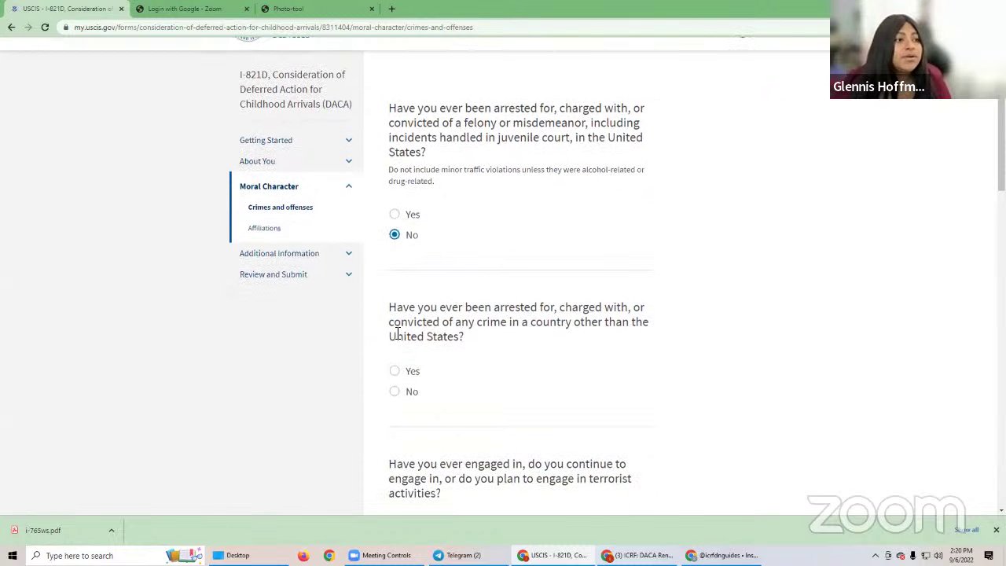
{"action": "left_click", "coordinate": [395, 393]}
{"action": "scroll", "coordinate": [392, 391], "scroll_direction": "down", "scroll_amount": 2}
{"action": "left_click", "coordinate": [395, 442]}
{"action": "scroll", "coordinate": [364, 303], "scroll_direction": "down", "scroll_amount": 5}
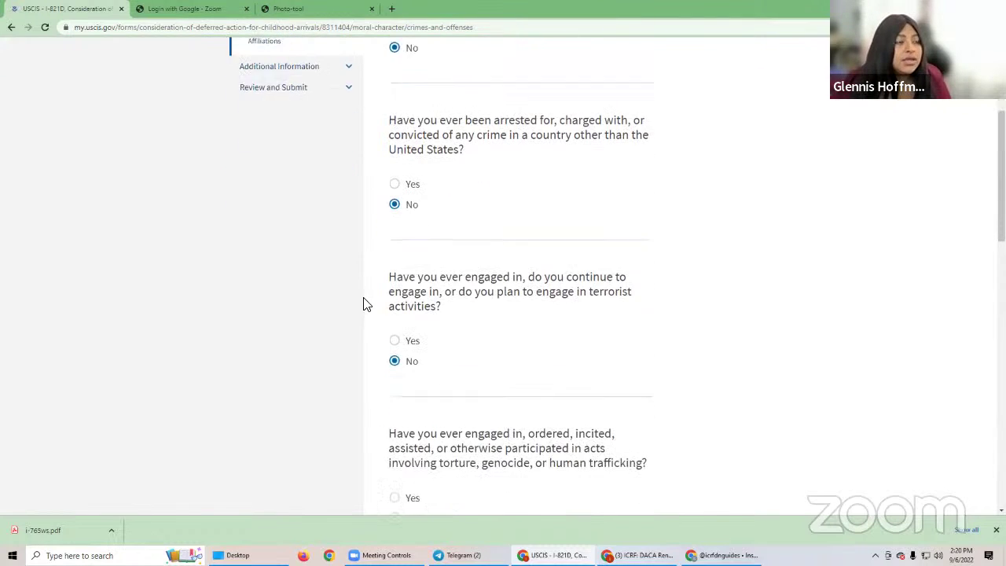
{"action": "left_click", "coordinate": [395, 338]}
{"action": "scroll", "coordinate": [396, 343], "scroll_direction": "down", "scroll_amount": 4}
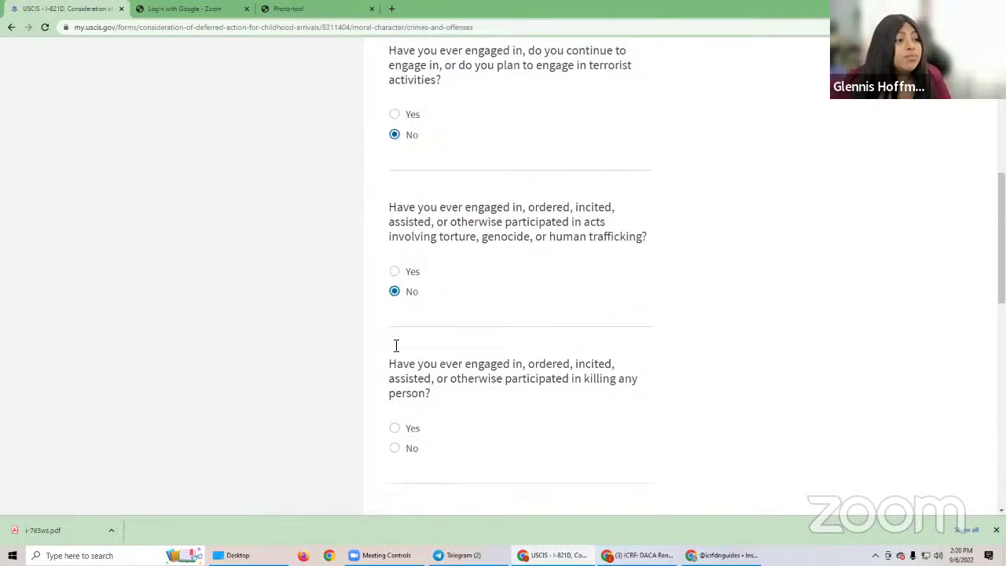
- Answer No to the killing, severe injury and forced sexual contact questions, then continue to Affiliations
{"action": "left_click", "coordinate": [394, 286]}
{"action": "scroll", "coordinate": [396, 393], "scroll_direction": "down", "scroll_amount": 1}
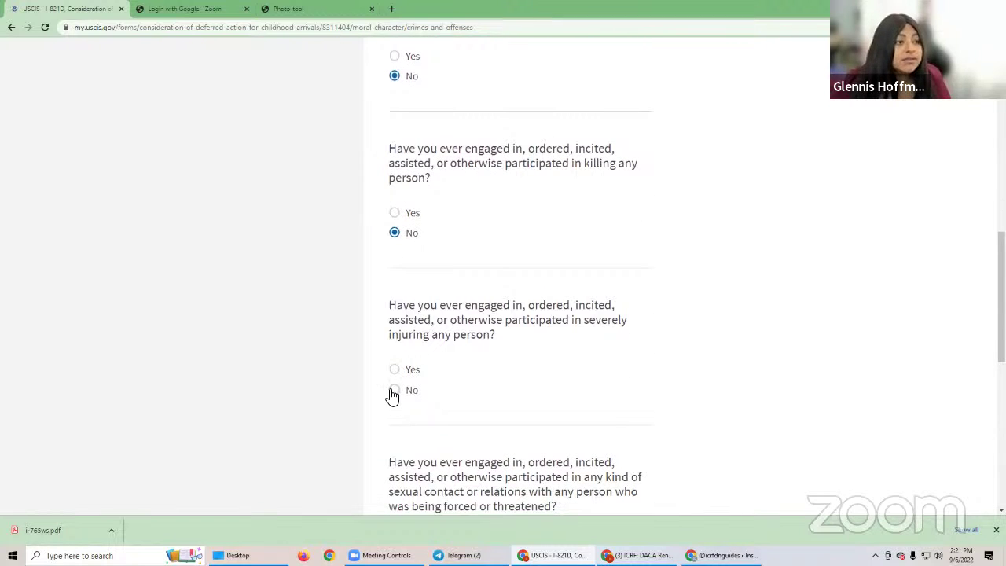
{"action": "left_click", "coordinate": [393, 389]}
{"action": "scroll", "coordinate": [401, 378], "scroll_direction": "down", "scroll_amount": 3}
{"action": "left_click", "coordinate": [394, 404]}
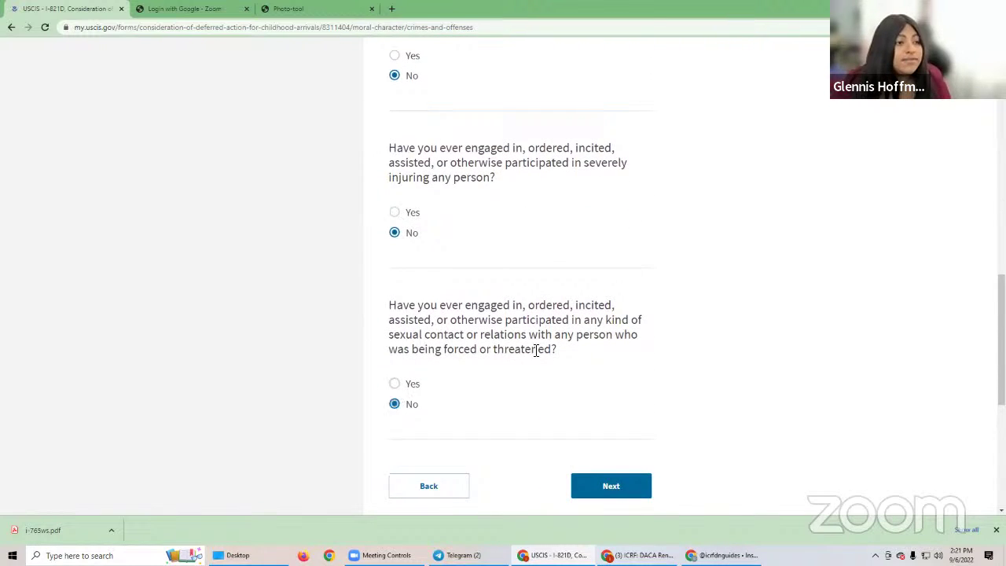
{"action": "scroll", "coordinate": [551, 348], "scroll_direction": "up", "scroll_amount": 11}
{"action": "scroll", "coordinate": [535, 377], "scroll_direction": "up", "scroll_amount": 4}
{"action": "scroll", "coordinate": [505, 415], "scroll_direction": "down", "scroll_amount": 15}
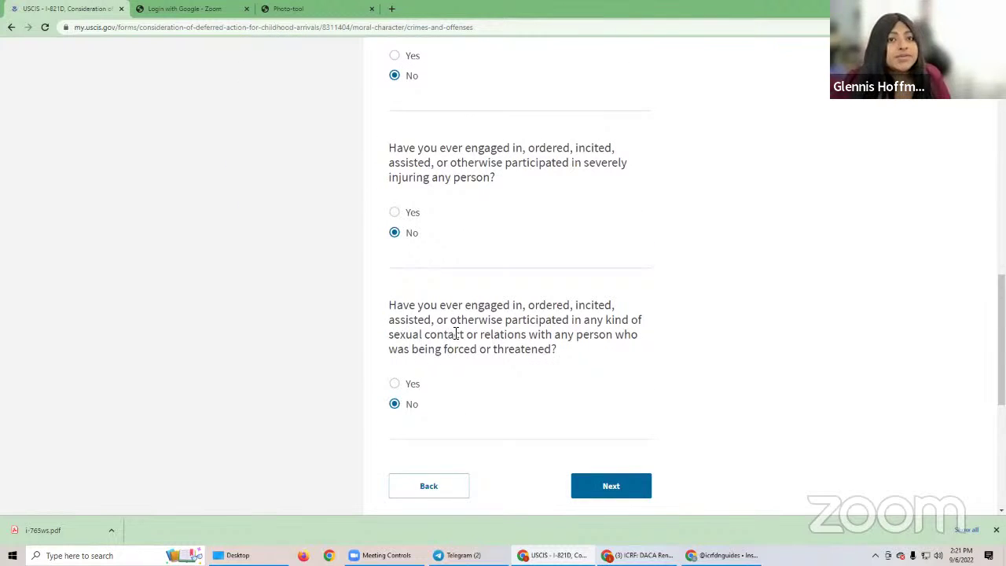
{"action": "left_click", "coordinate": [629, 494]}
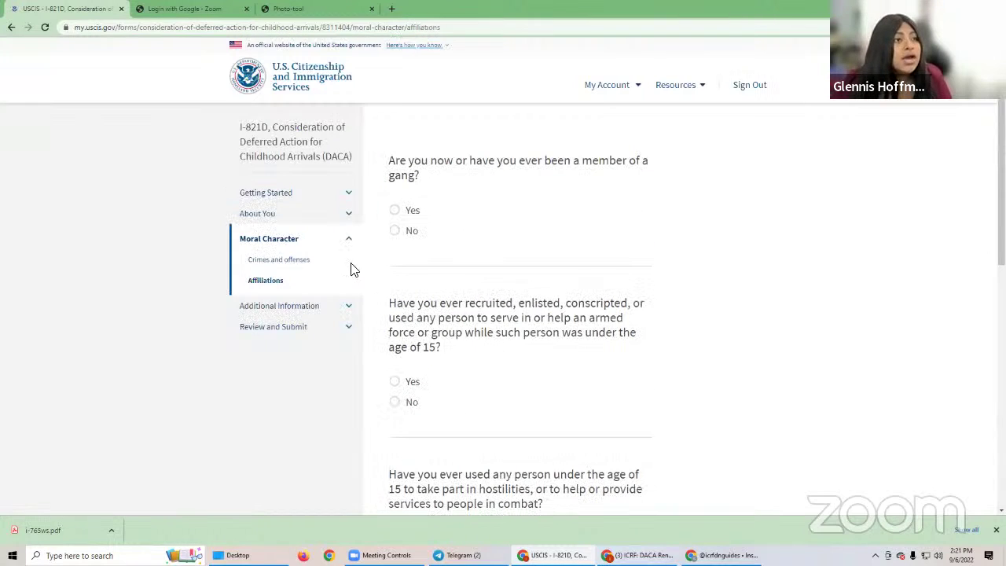
- Answer No to gang membership, recruiting under-15s, and using under-15s in hostilities, then continue
{"action": "left_click", "coordinate": [396, 233]}
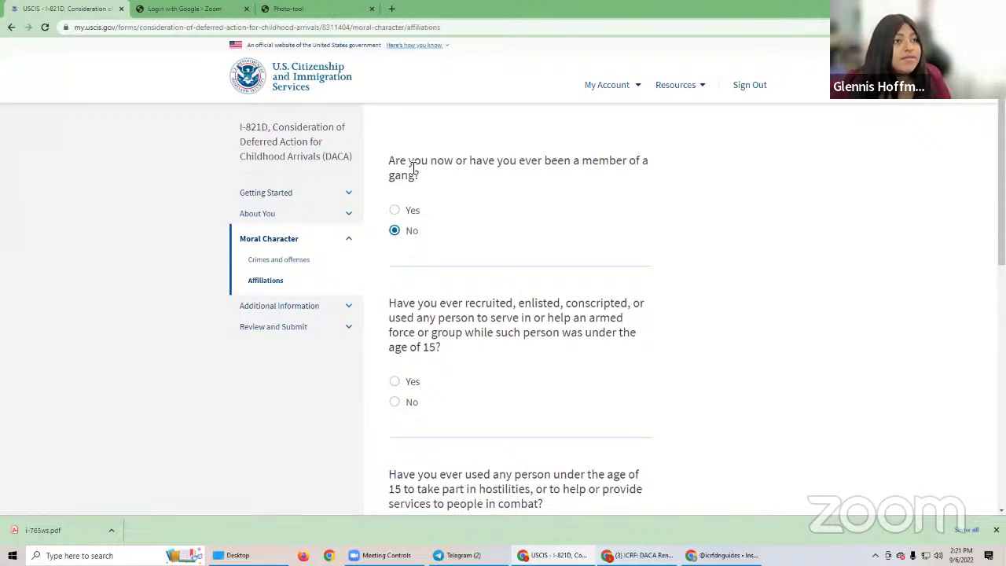
{"action": "scroll", "coordinate": [344, 186], "scroll_direction": "down", "scroll_amount": 2}
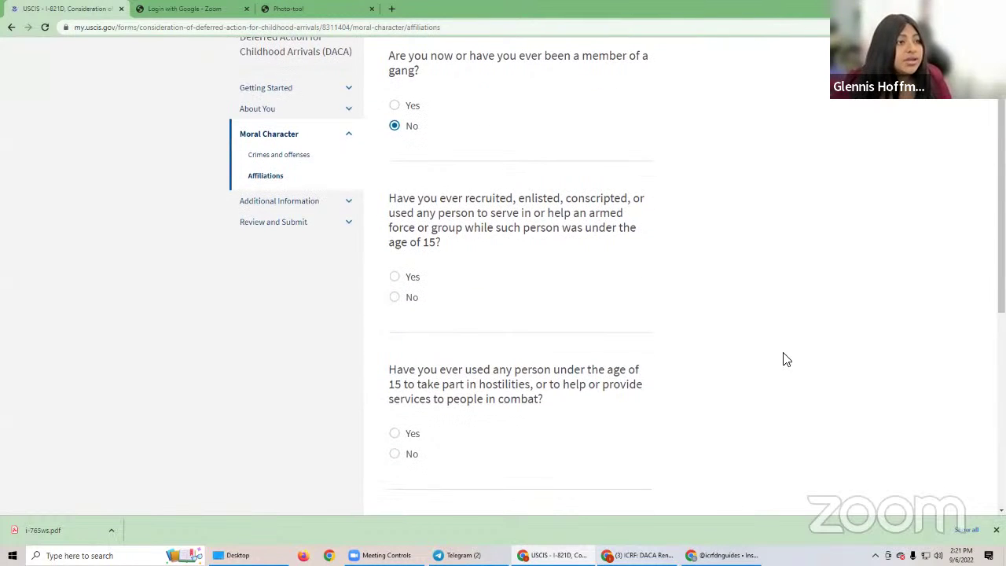
{"action": "scroll", "coordinate": [382, 167], "scroll_direction": "down", "scroll_amount": 2}
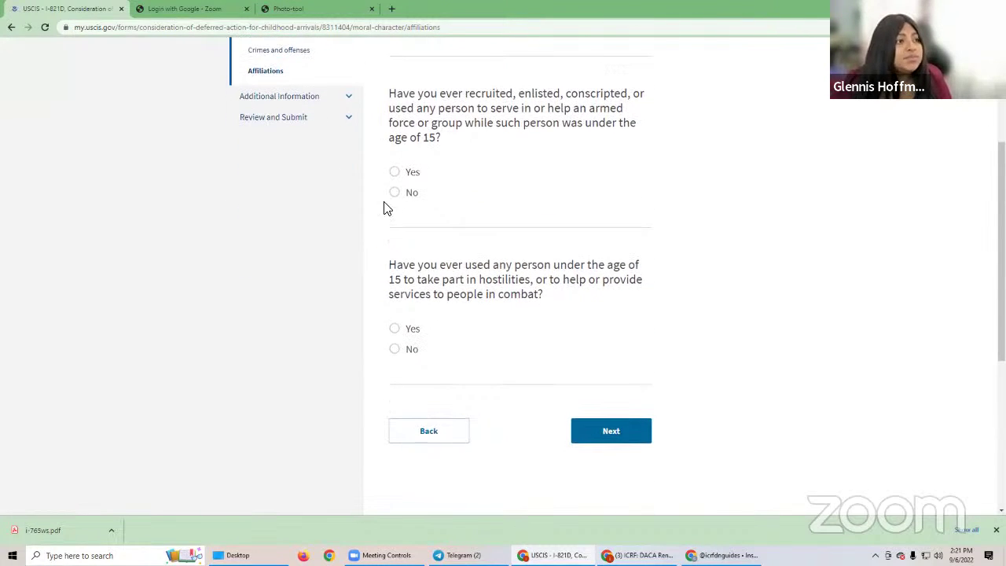
{"action": "left_click", "coordinate": [395, 195]}
{"action": "left_click", "coordinate": [395, 349]}
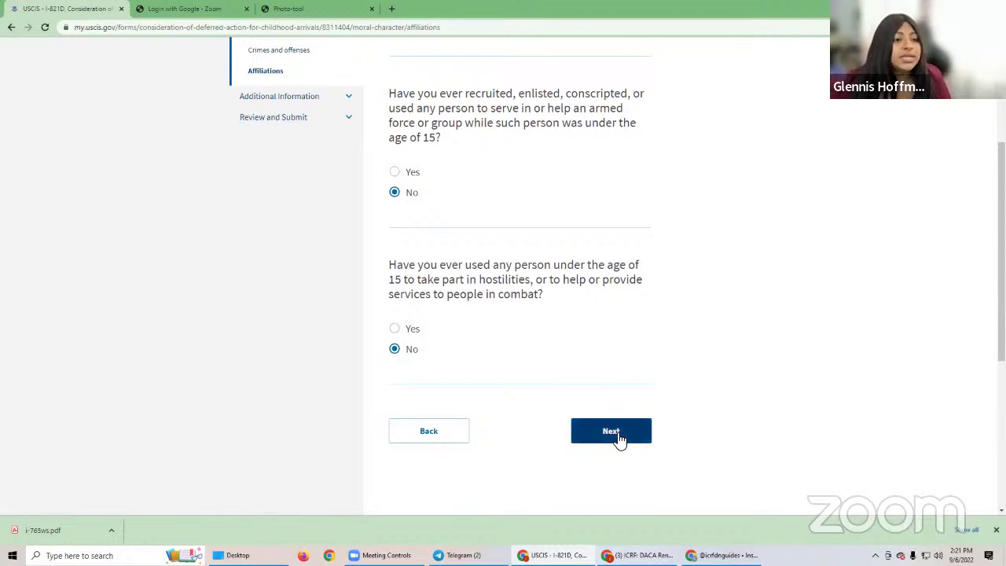
{"action": "left_click", "coordinate": [620, 439]}
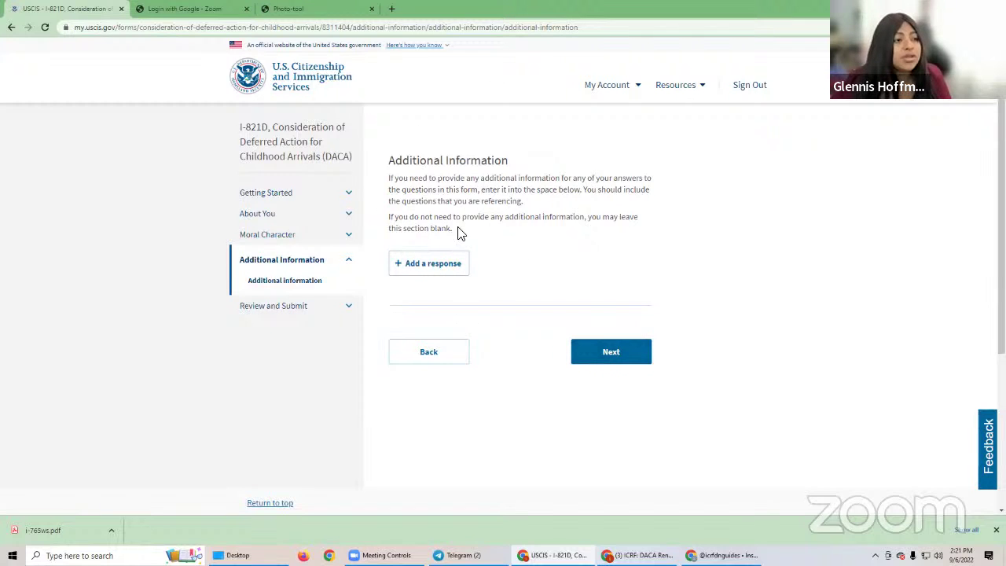
- Skip Additional Information and pass the check page showing a $0 fee with no alerts or warnings
{"action": "left_click", "coordinate": [634, 358]}
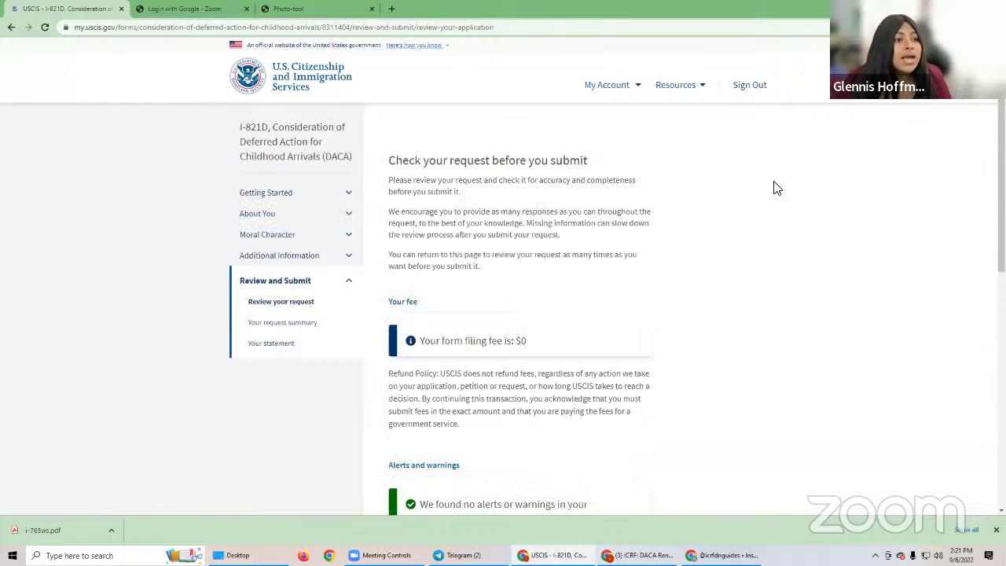
{"action": "scroll", "coordinate": [459, 108], "scroll_direction": "down", "scroll_amount": 1}
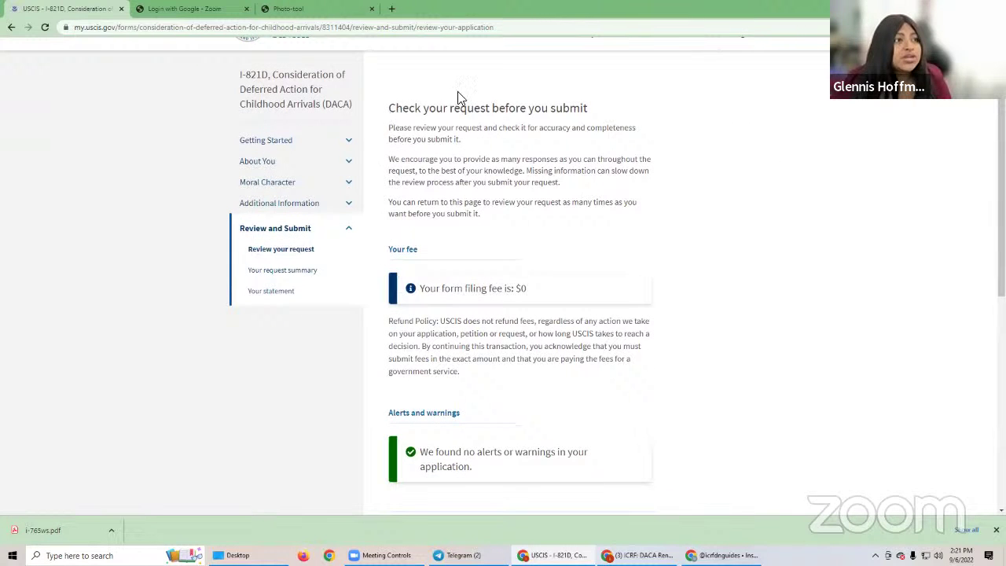
{"action": "scroll", "coordinate": [462, 160], "scroll_direction": "down", "scroll_amount": 1}
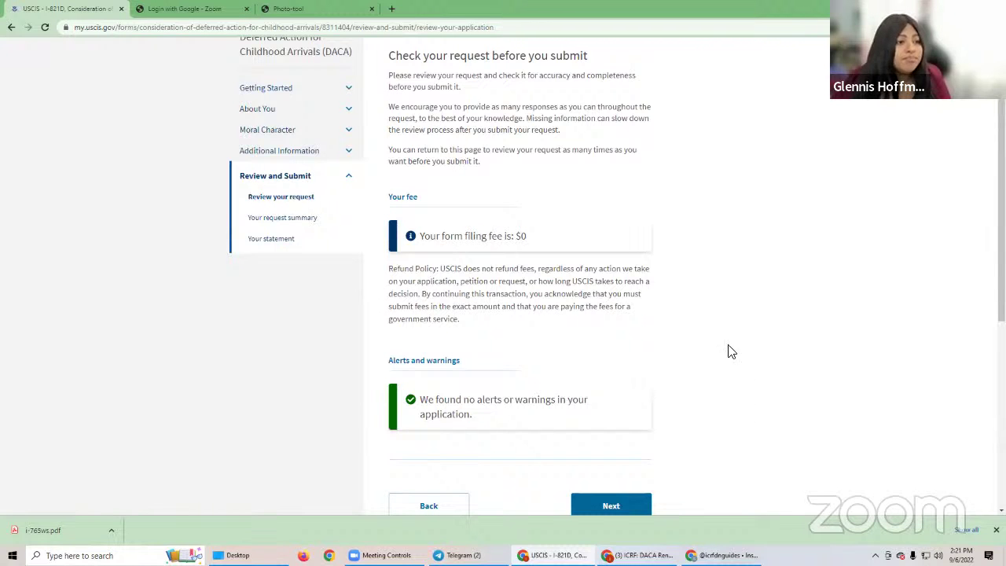
{"action": "scroll", "coordinate": [589, 393], "scroll_direction": "down", "scroll_amount": 2}
{"action": "left_click", "coordinate": [591, 404]}
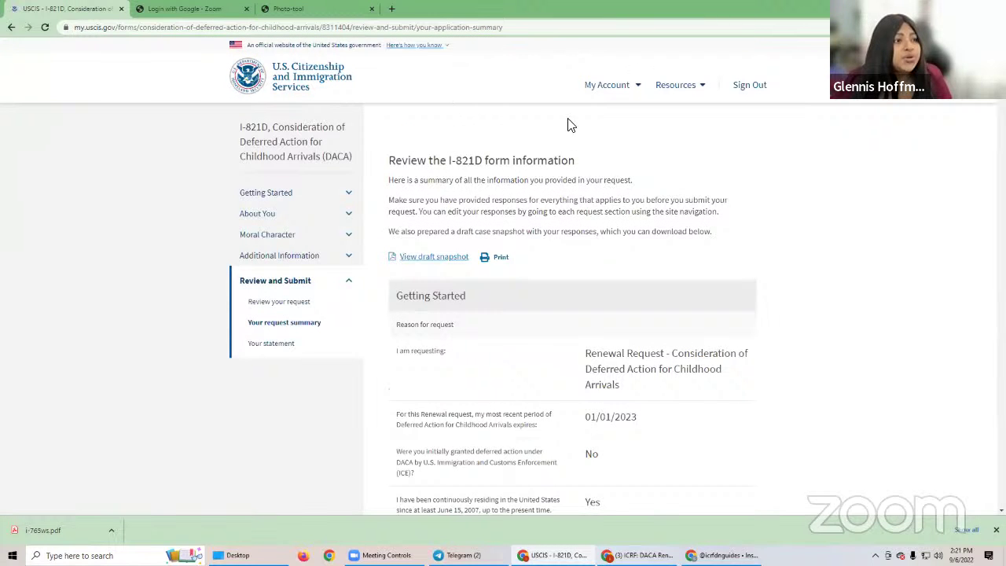
{"action": "scroll", "coordinate": [637, 153], "scroll_direction": "down", "scroll_amount": 1}
{"action": "scroll", "coordinate": [606, 262], "scroll_direction": "down", "scroll_amount": 1}
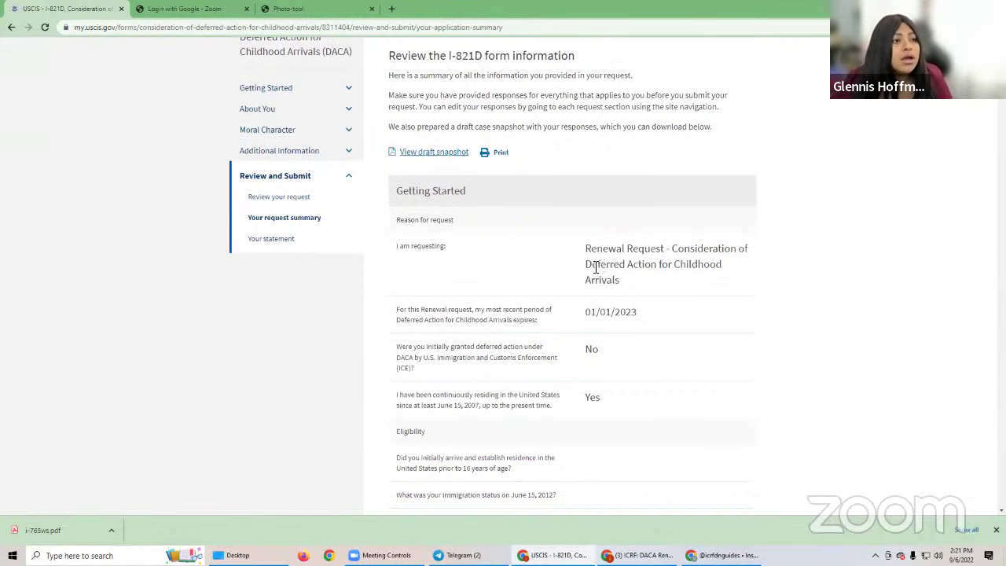
{"action": "scroll", "coordinate": [575, 256], "scroll_direction": "down", "scroll_amount": 8}
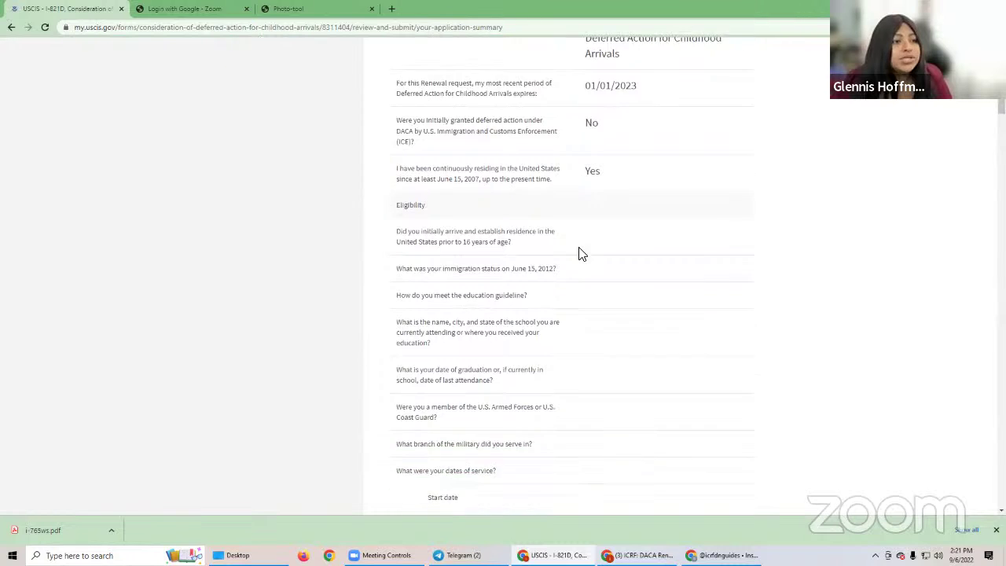
{"action": "scroll", "coordinate": [582, 254], "scroll_direction": "down", "scroll_amount": 10}
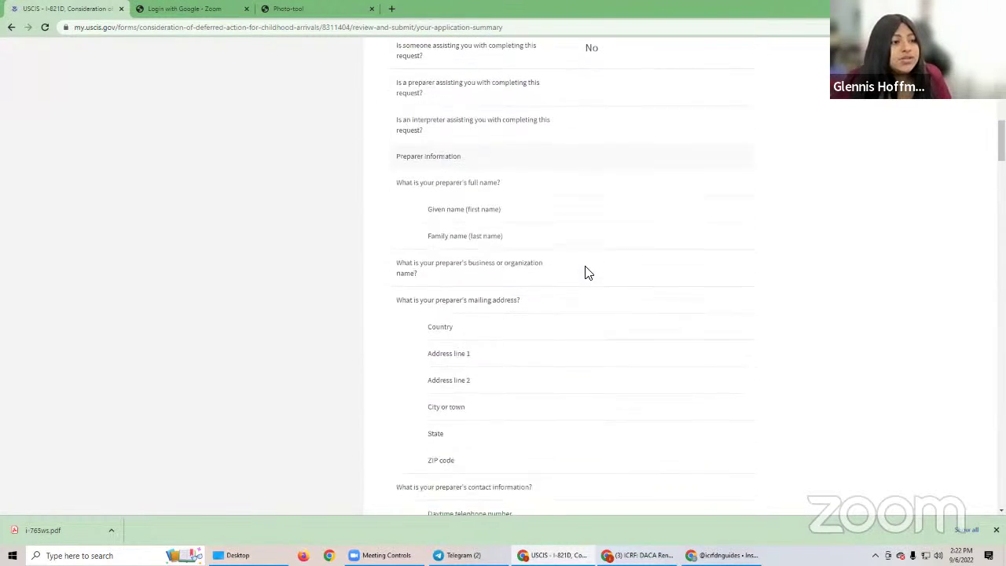
{"action": "scroll", "coordinate": [563, 320], "scroll_direction": "down", "scroll_amount": 13}
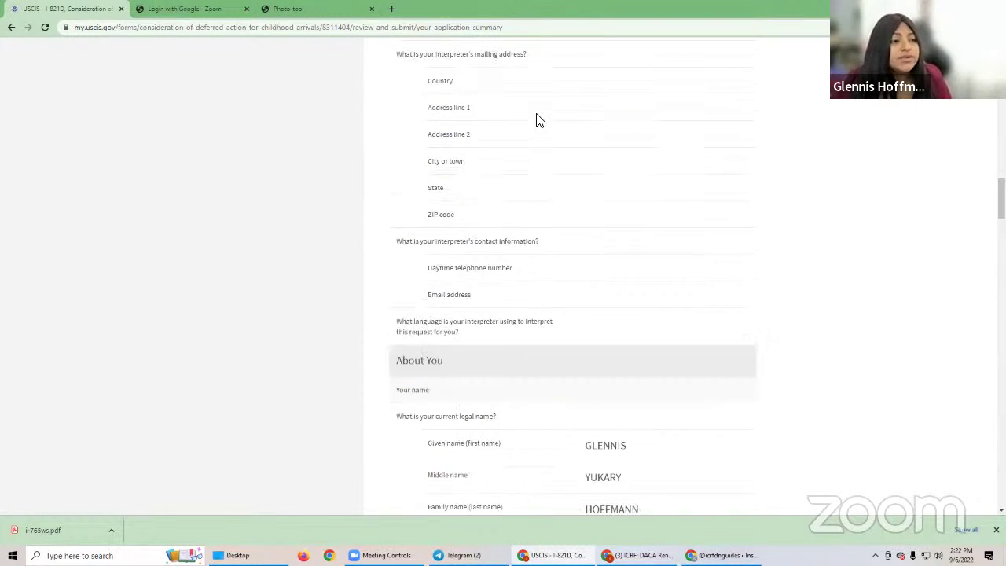
{"action": "scroll", "coordinate": [475, 261], "scroll_direction": "down", "scroll_amount": 2}
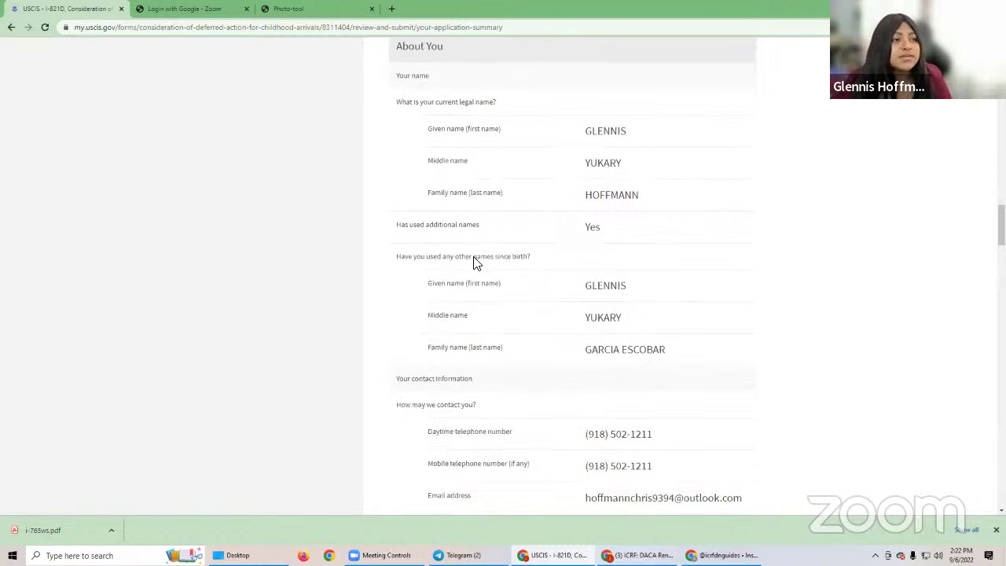
{"action": "scroll", "coordinate": [579, 157], "scroll_direction": "down", "scroll_amount": 2}
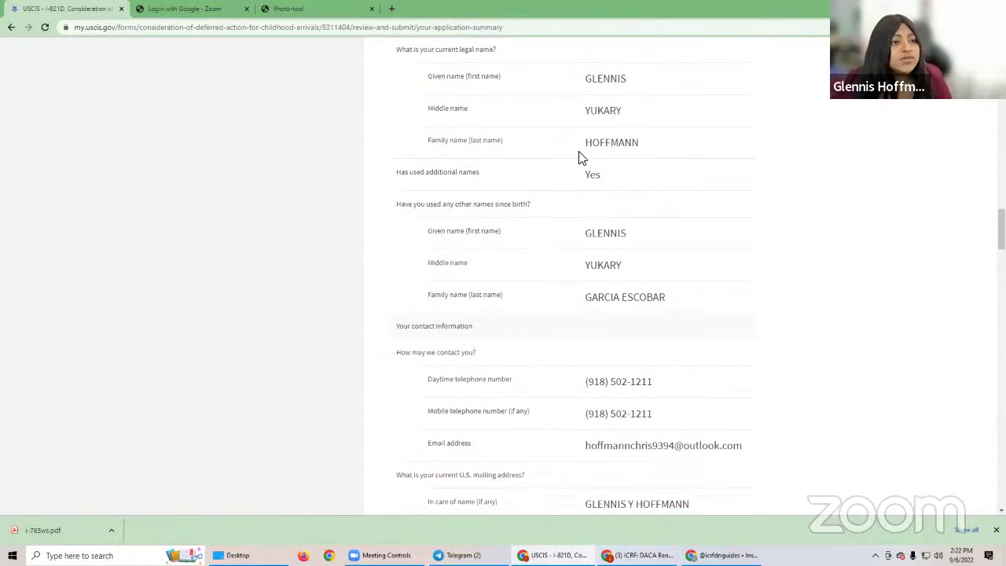
{"action": "scroll", "coordinate": [582, 158], "scroll_direction": "down", "scroll_amount": 3}
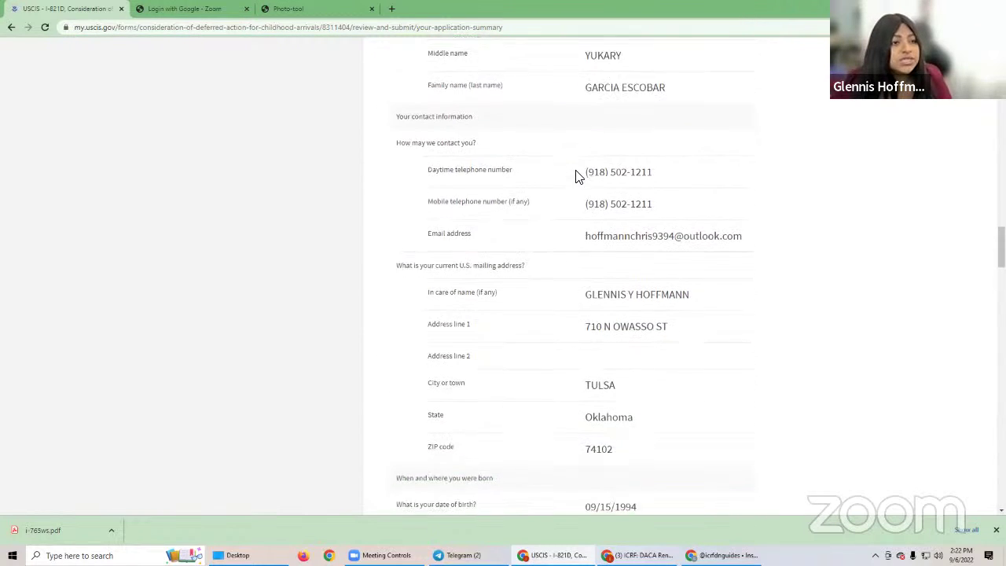
{"action": "scroll", "coordinate": [579, 177], "scroll_direction": "down", "scroll_amount": 4}
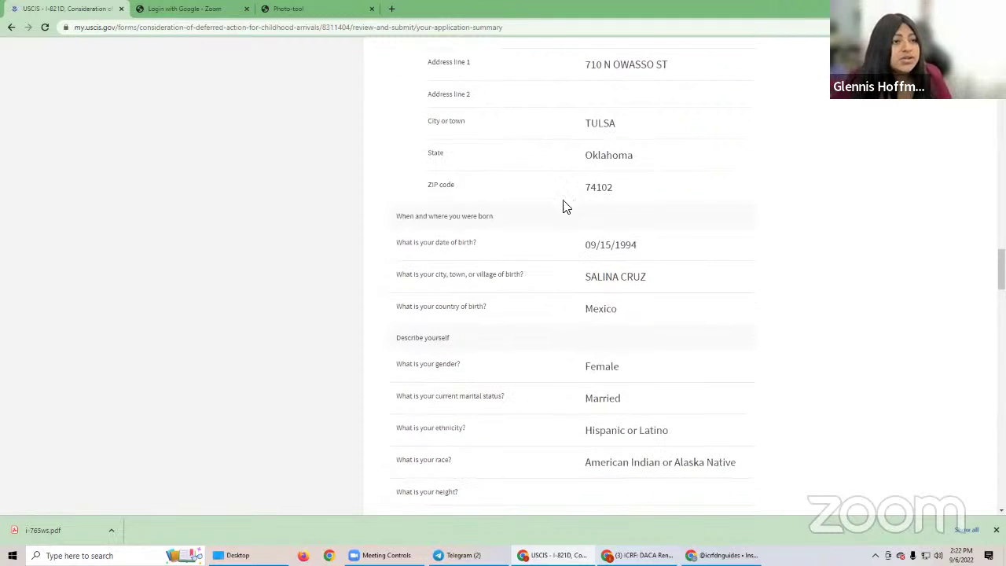
{"action": "scroll", "coordinate": [554, 224], "scroll_direction": "down", "scroll_amount": 3}
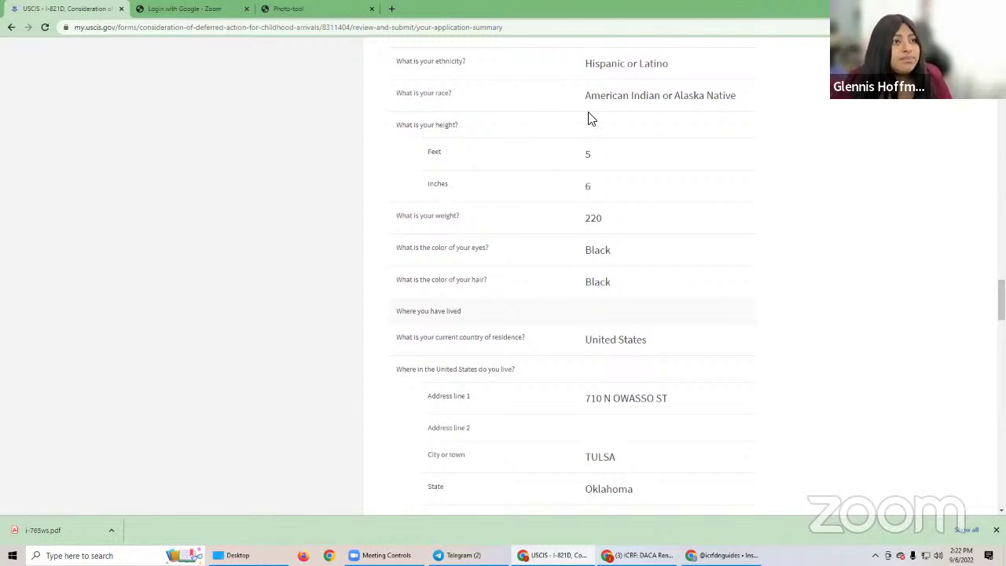
{"action": "scroll", "coordinate": [566, 218], "scroll_direction": "down", "scroll_amount": 5}
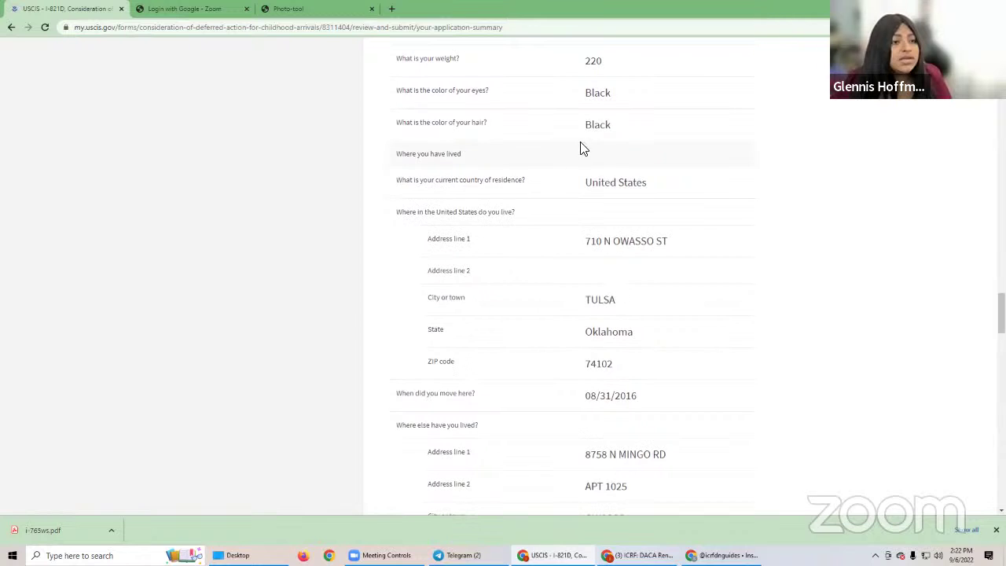
{"action": "scroll", "coordinate": [558, 275], "scroll_direction": "down", "scroll_amount": 3}
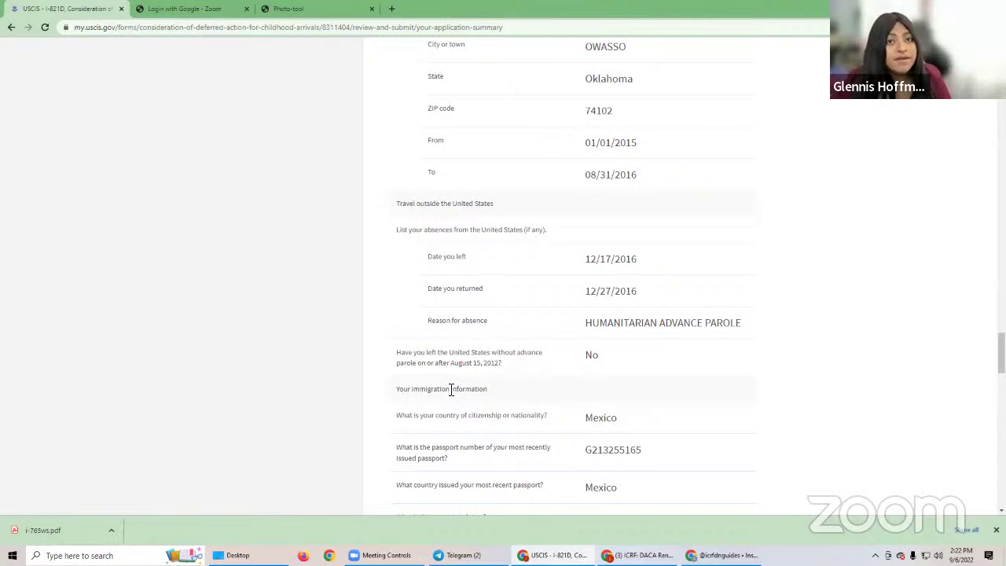
{"action": "scroll", "coordinate": [503, 295], "scroll_direction": "down", "scroll_amount": 4}
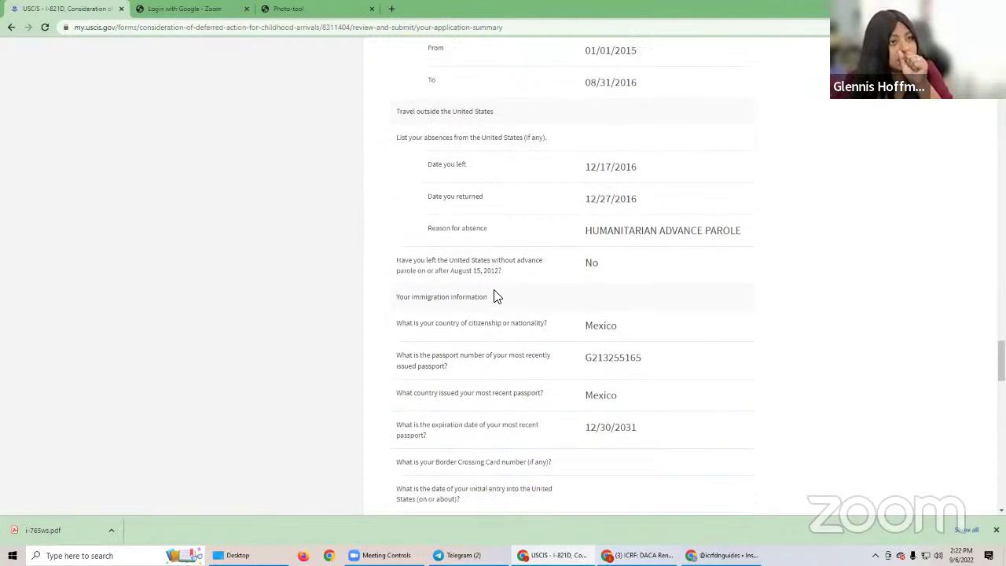
{"action": "scroll", "coordinate": [511, 304], "scroll_direction": "down", "scroll_amount": 1}
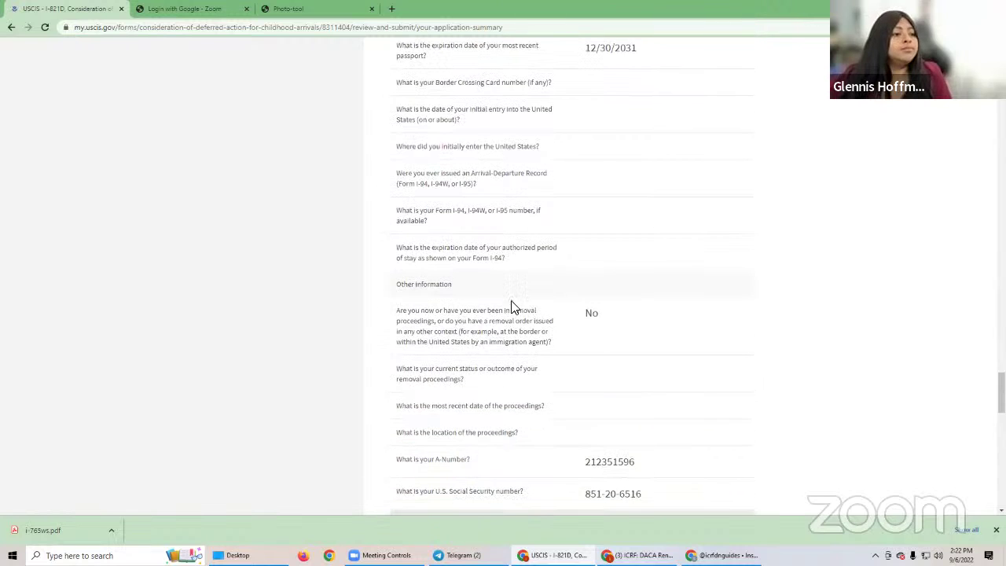
{"action": "scroll", "coordinate": [511, 305], "scroll_direction": "down", "scroll_amount": 1}
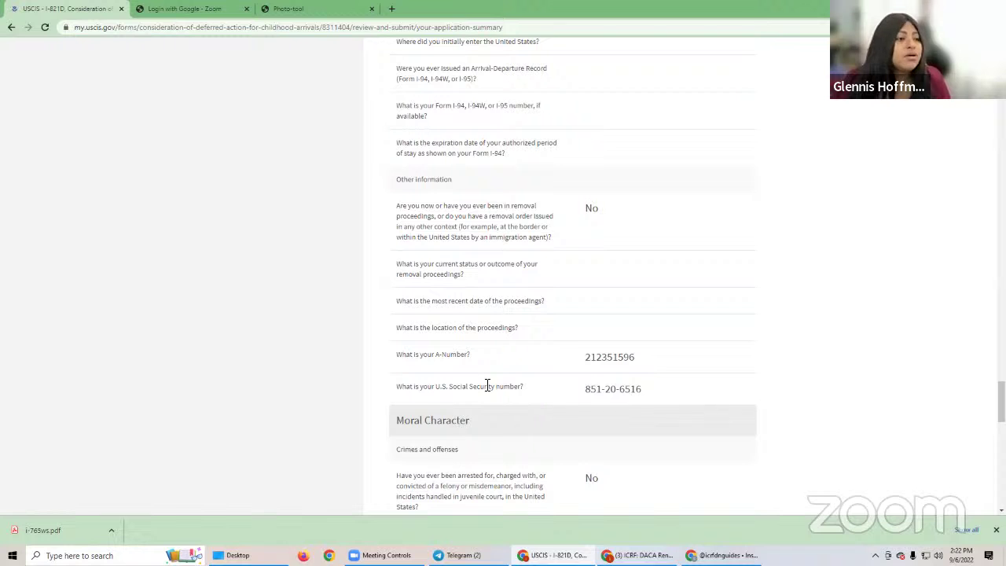
{"action": "scroll", "coordinate": [550, 373], "scroll_direction": "down", "scroll_amount": 2}
{"action": "scroll", "coordinate": [569, 364], "scroll_direction": "down", "scroll_amount": 3}
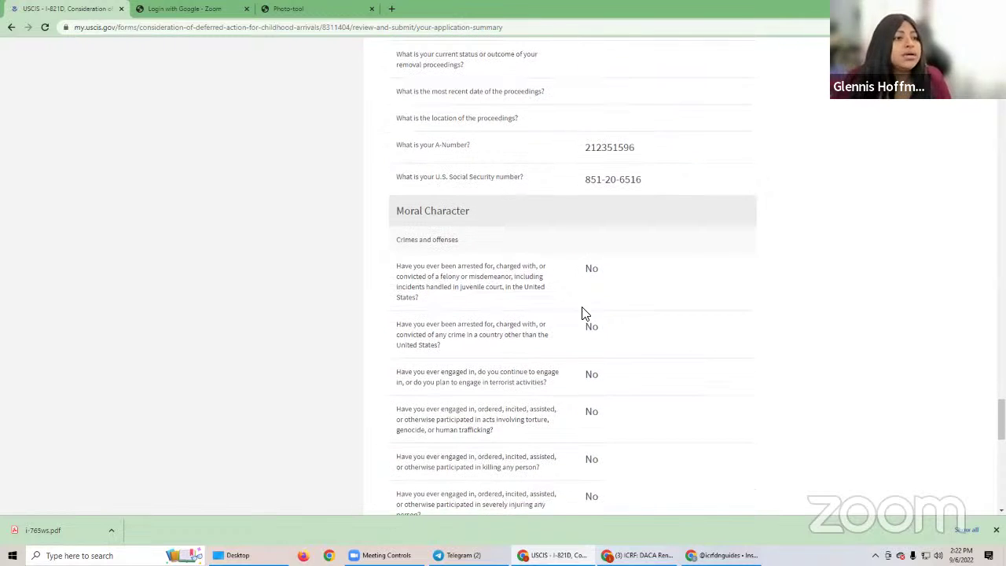
{"action": "scroll", "coordinate": [617, 170], "scroll_direction": "down", "scroll_amount": 2}
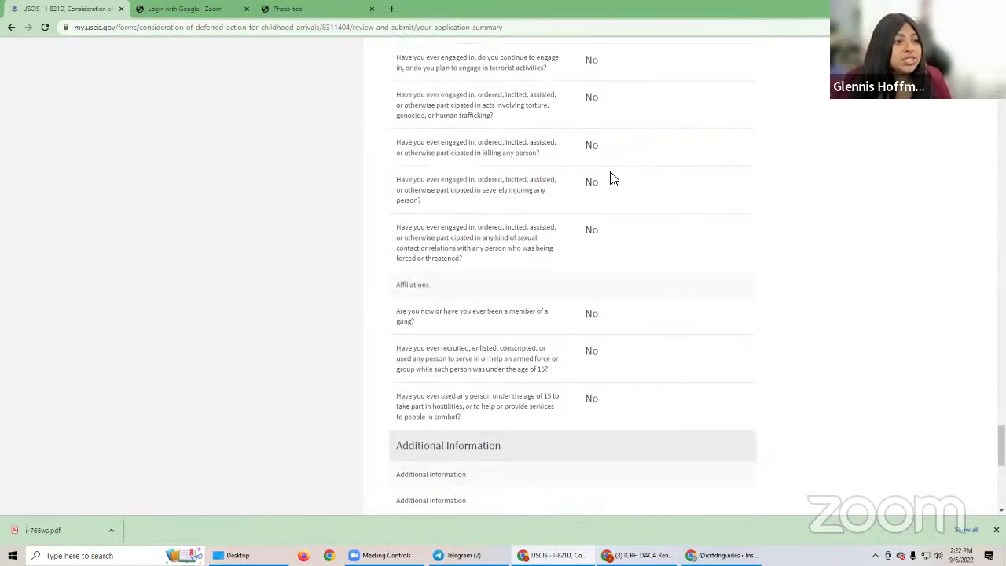
{"action": "scroll", "coordinate": [575, 281], "scroll_direction": "down", "scroll_amount": 1}
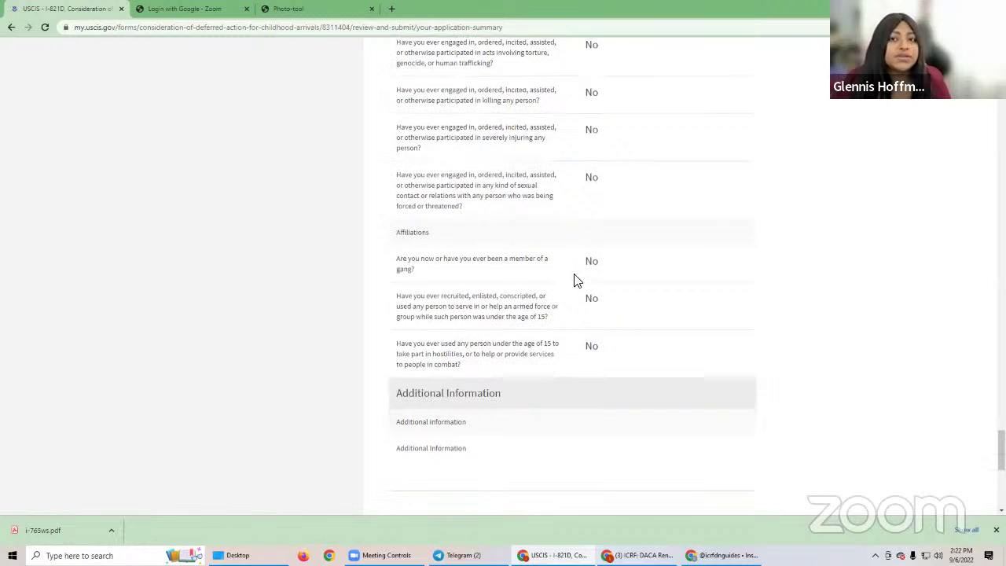
{"action": "scroll", "coordinate": [575, 281], "scroll_direction": "down", "scroll_amount": 1}
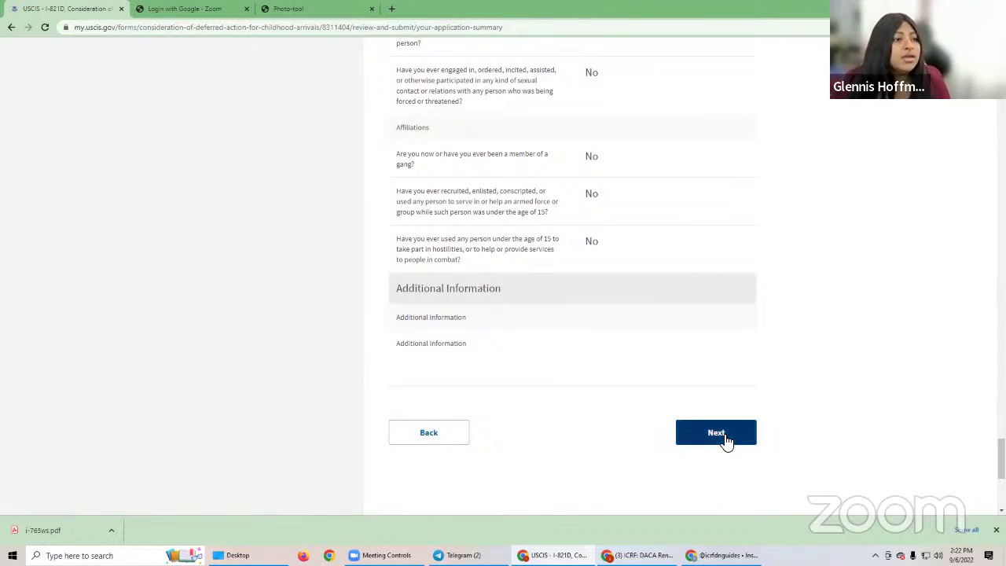
{"action": "scroll", "coordinate": [539, 267], "scroll_direction": "up", "scroll_amount": 20}
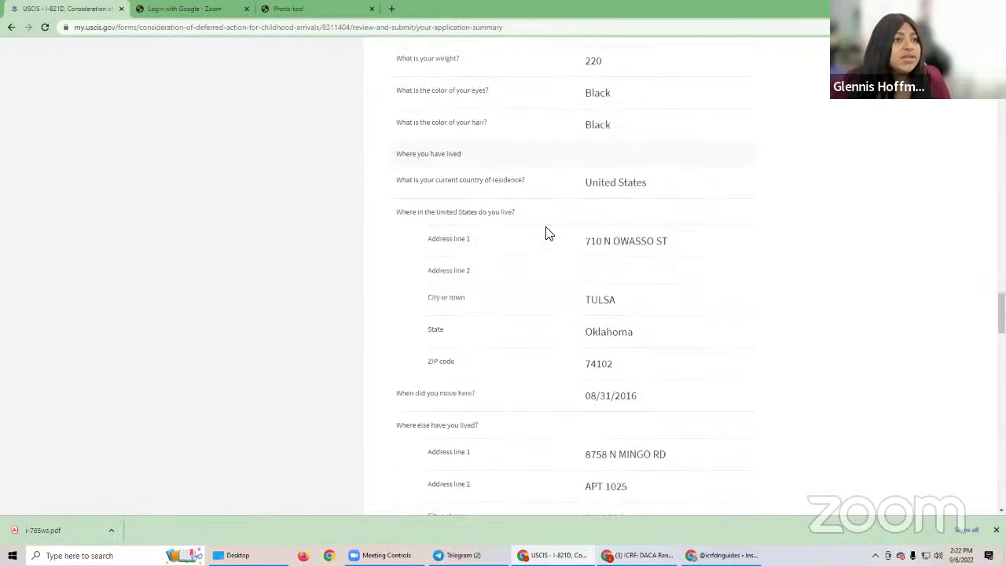
{"action": "scroll", "coordinate": [554, 205], "scroll_direction": "up", "scroll_amount": 15}
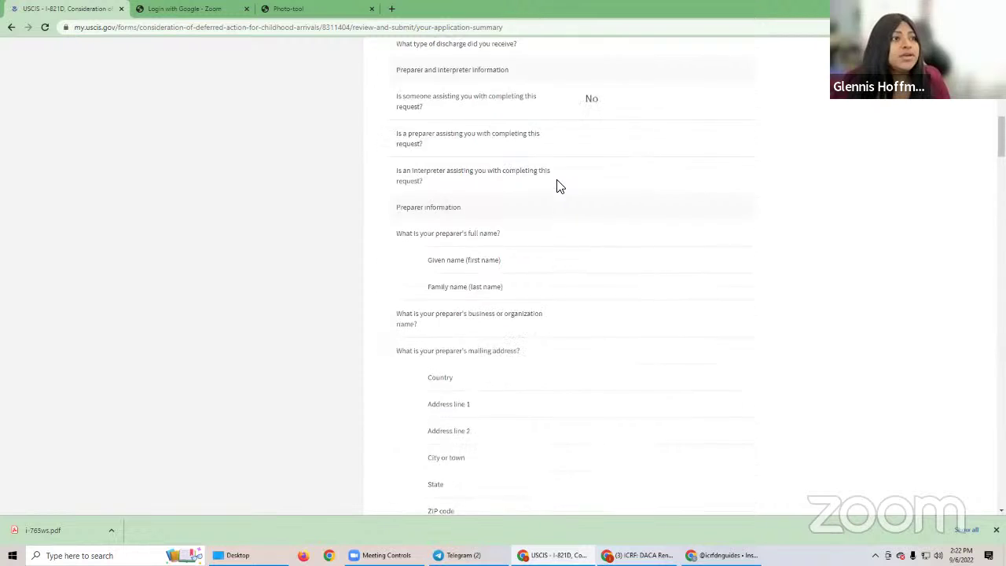
{"action": "scroll", "coordinate": [577, 153], "scroll_direction": "up", "scroll_amount": 10}
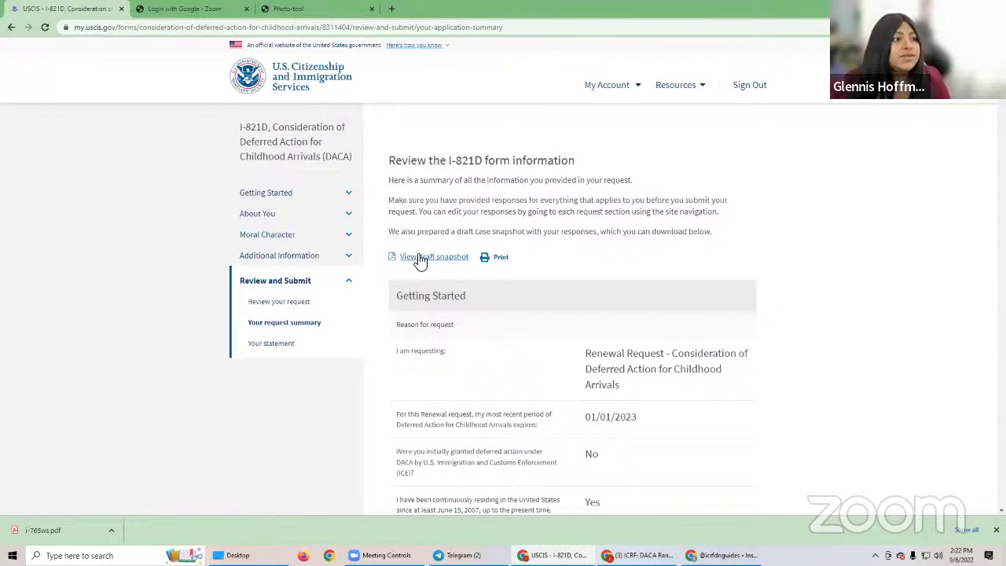
- Download the draft snapshot and open application I-821D.pdf from Downloads in Adobe Acrobat
{"action": "left_click", "coordinate": [405, 257]}
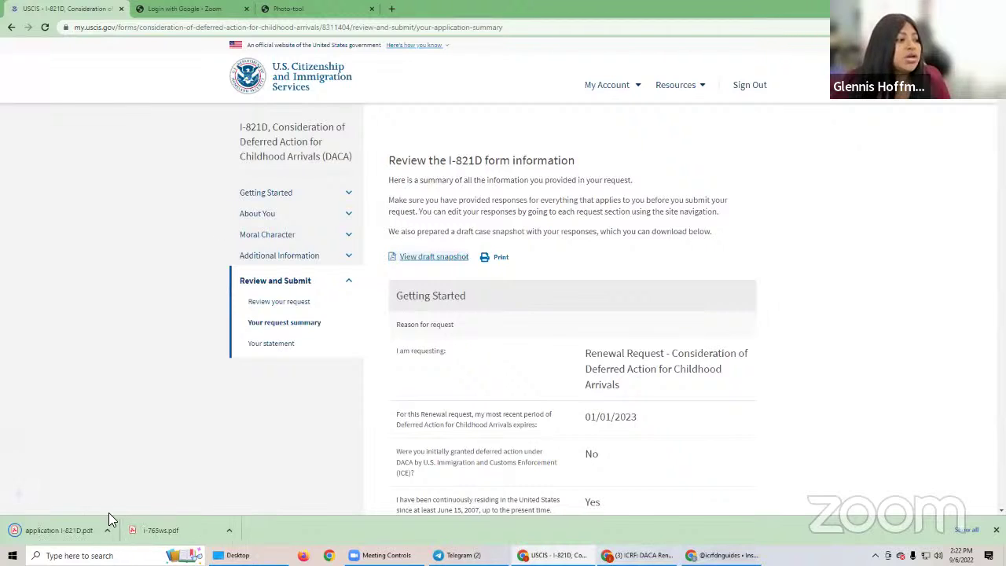
{"action": "left_click", "coordinate": [110, 530]}
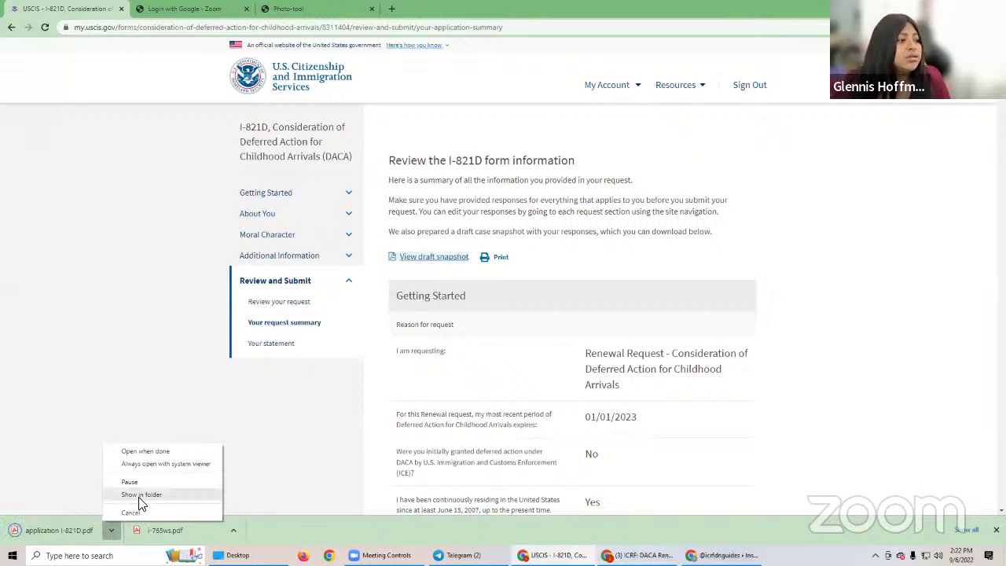
{"action": "left_click", "coordinate": [464, 268]}
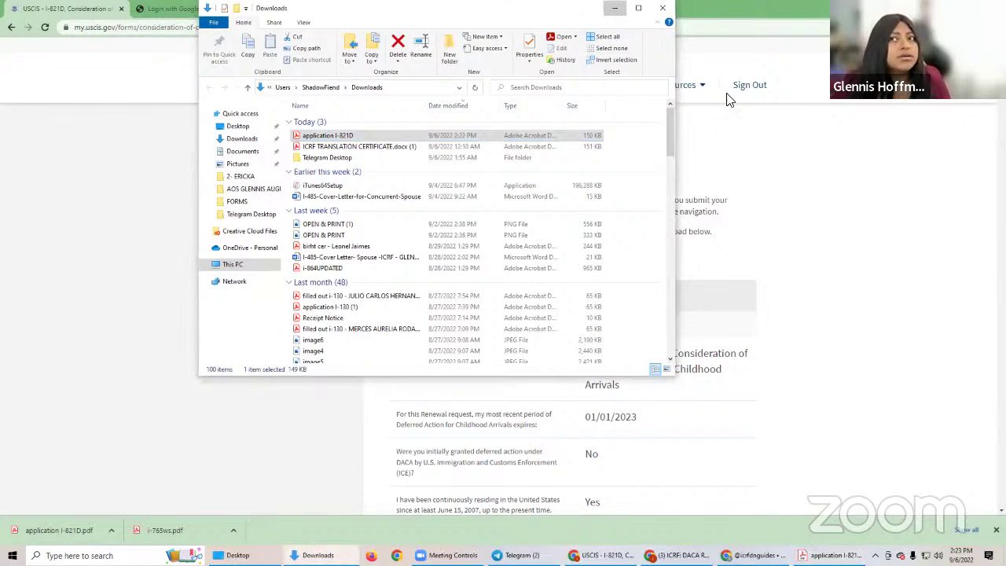
{"action": "left_click", "coordinate": [615, 8]}
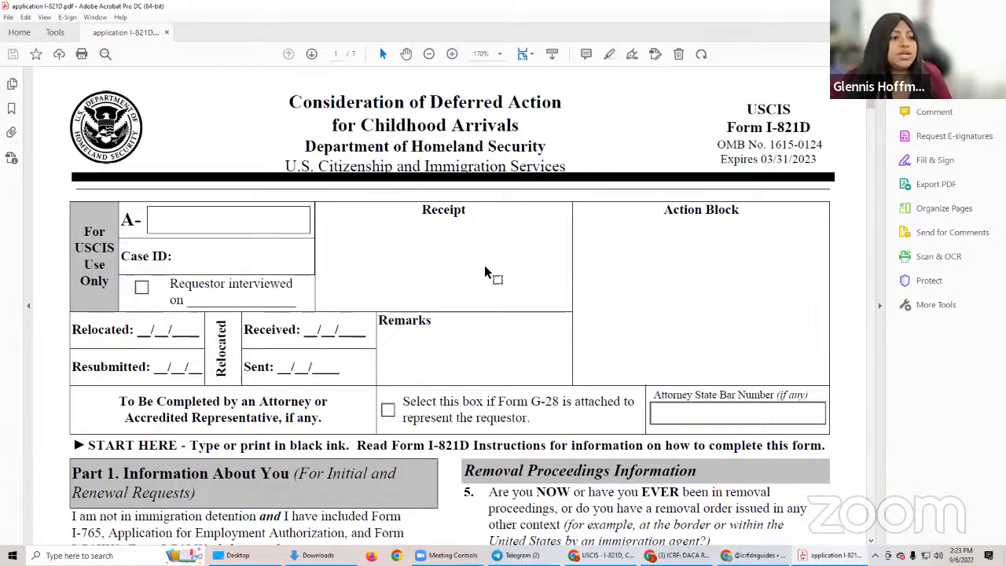
{"action": "scroll", "coordinate": [486, 273], "scroll_direction": "down", "scroll_amount": 4}
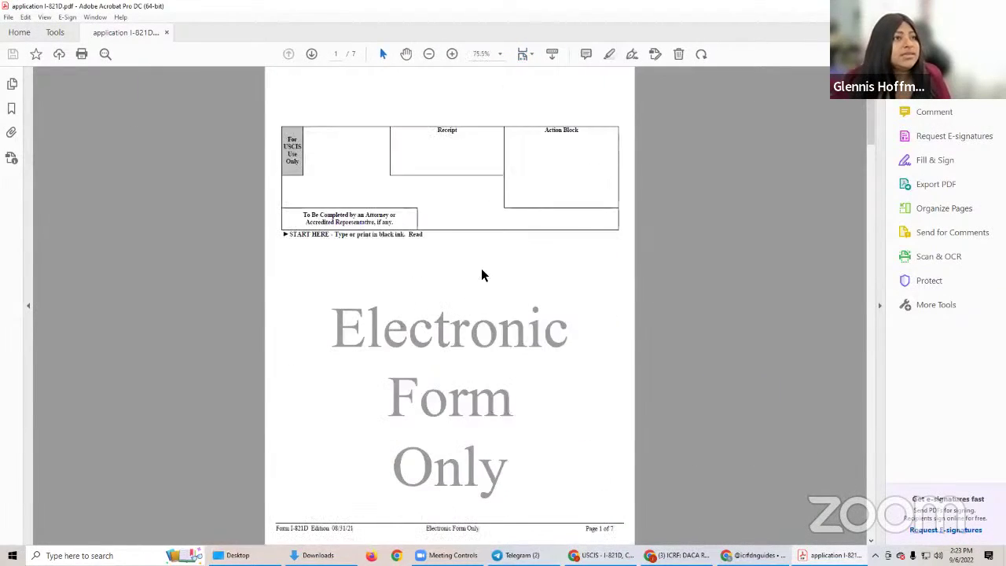
{"action": "scroll", "coordinate": [441, 326], "scroll_direction": "down", "scroll_amount": 1}
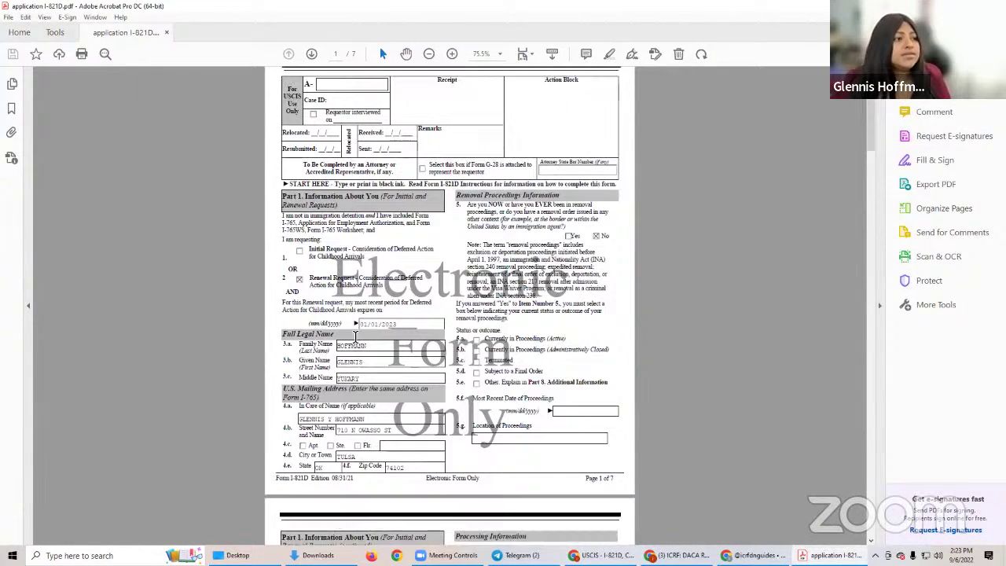
{"action": "scroll", "coordinate": [831, 216], "scroll_direction": "down", "scroll_amount": 4}
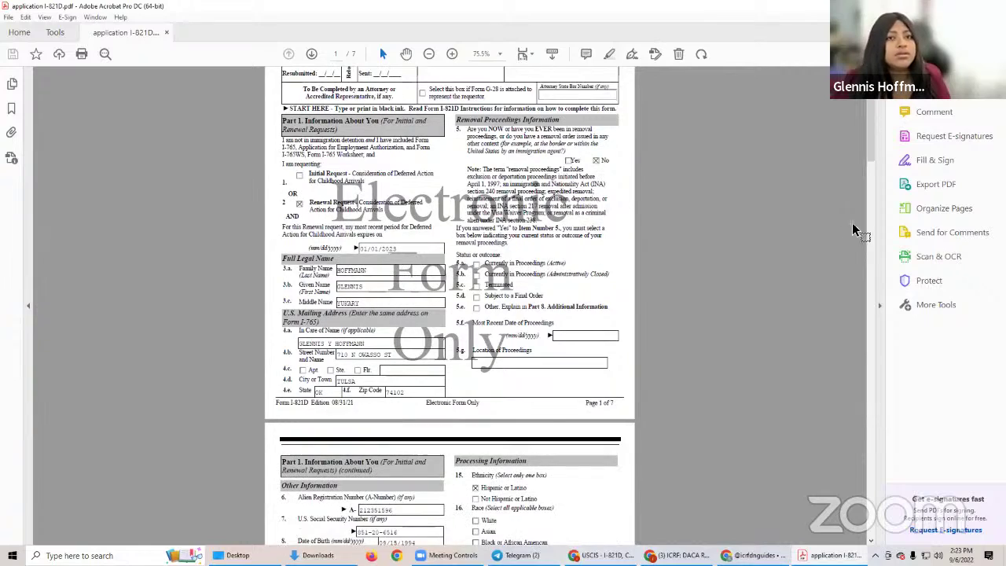
{"action": "scroll", "coordinate": [477, 301], "scroll_direction": "down", "scroll_amount": 9}
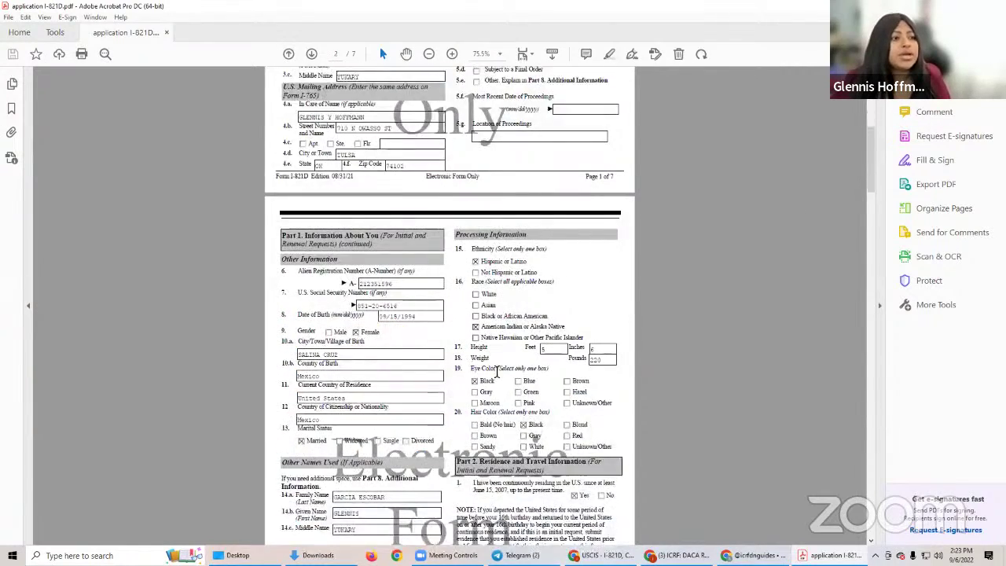
{"action": "scroll", "coordinate": [582, 340], "scroll_direction": "down", "scroll_amount": 9}
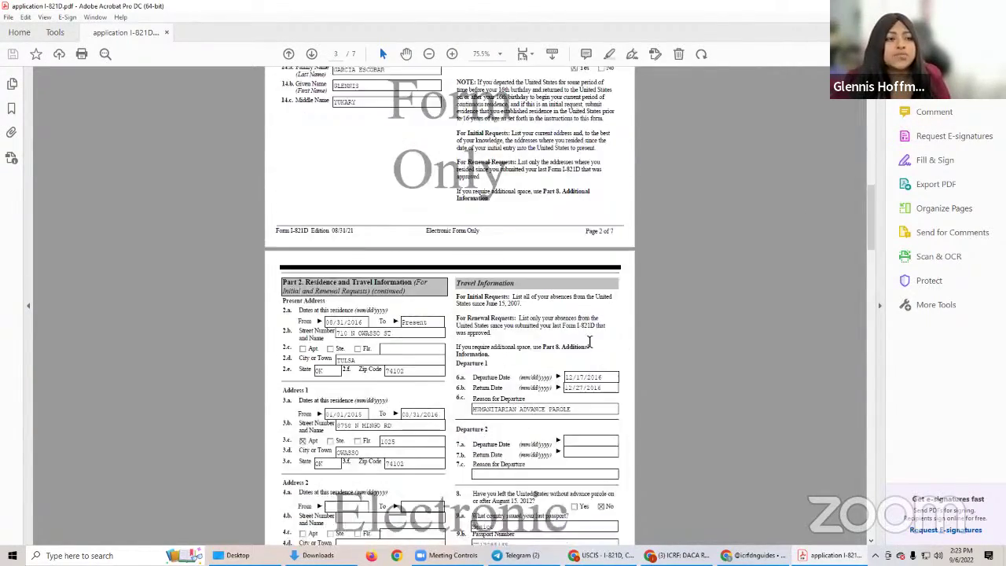
{"action": "left_click", "coordinate": [8, 16]}
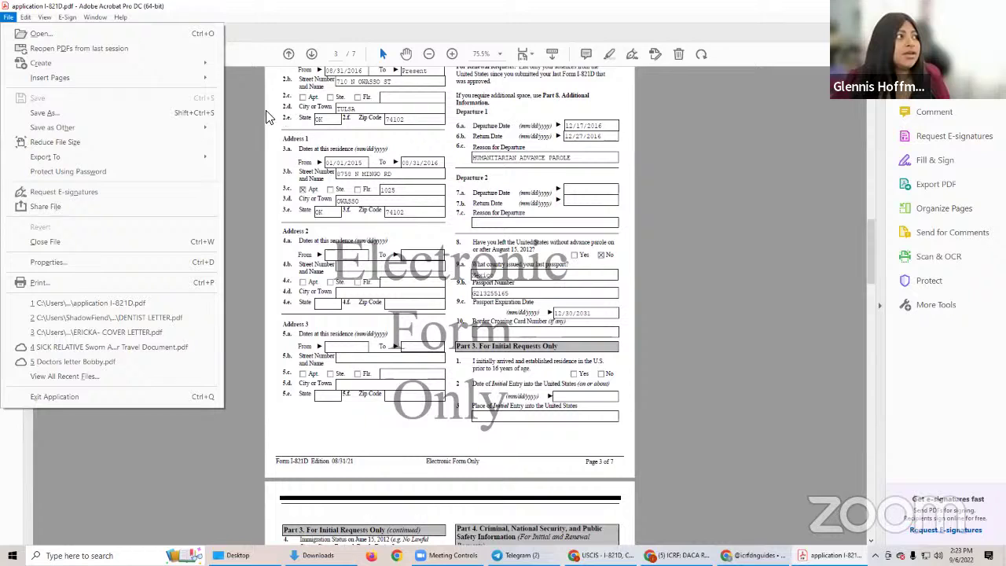
{"action": "left_click", "coordinate": [232, 288]}
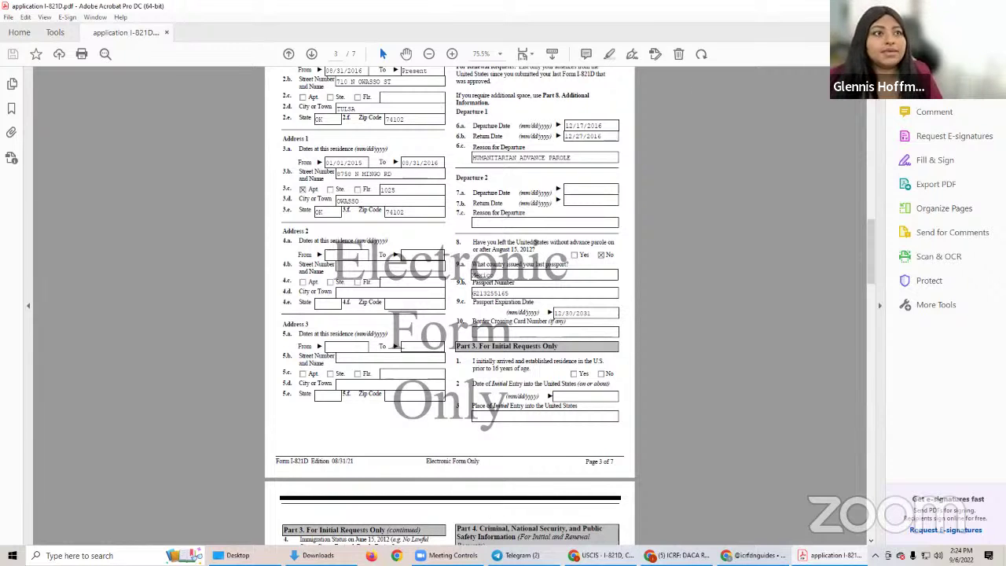
- Back in Chrome, review the I-821D request summary and continue to the requestor's statement
{"action": "key", "text": "alt+Tab"}
{"action": "scroll", "coordinate": [683, 229], "scroll_direction": "down", "scroll_amount": 2}
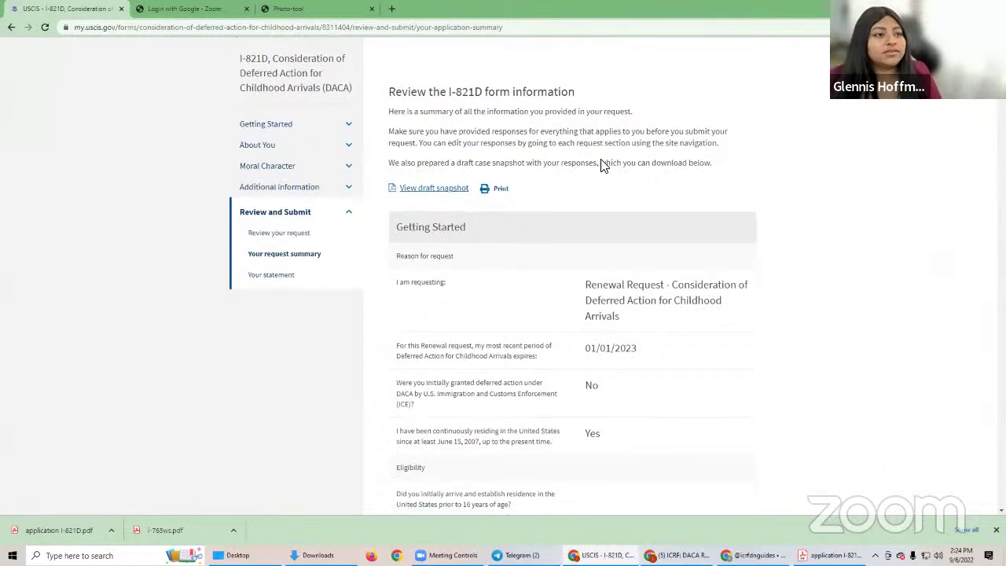
{"action": "scroll", "coordinate": [603, 165], "scroll_direction": "down", "scroll_amount": 15}
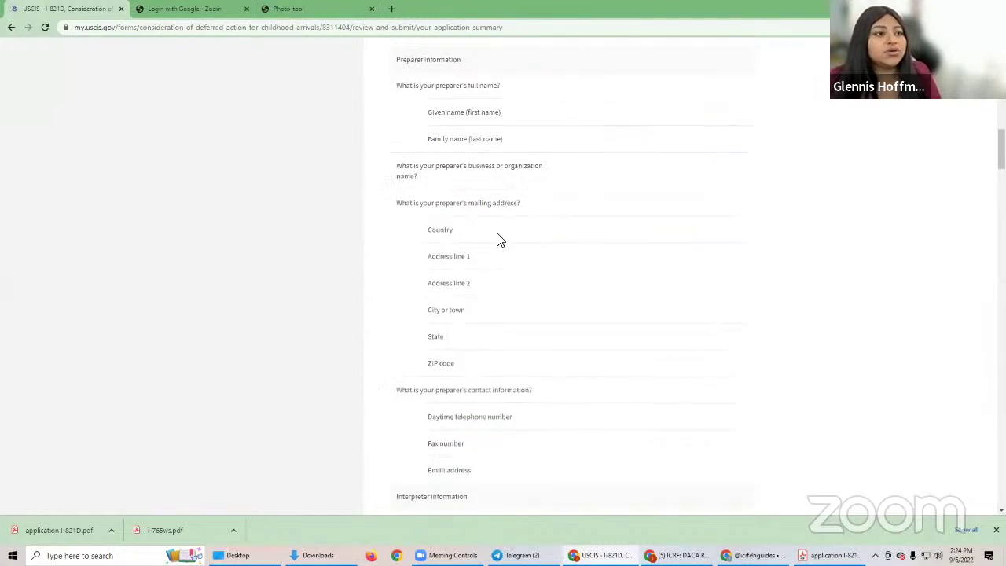
{"action": "scroll", "coordinate": [503, 236], "scroll_direction": "down", "scroll_amount": 18}
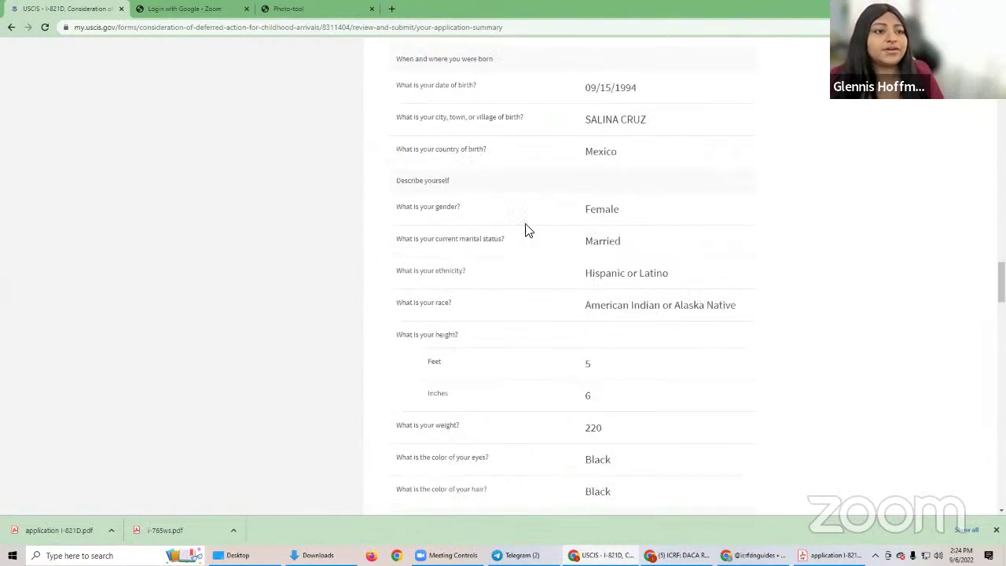
{"action": "scroll", "coordinate": [527, 229], "scroll_direction": "down", "scroll_amount": 20}
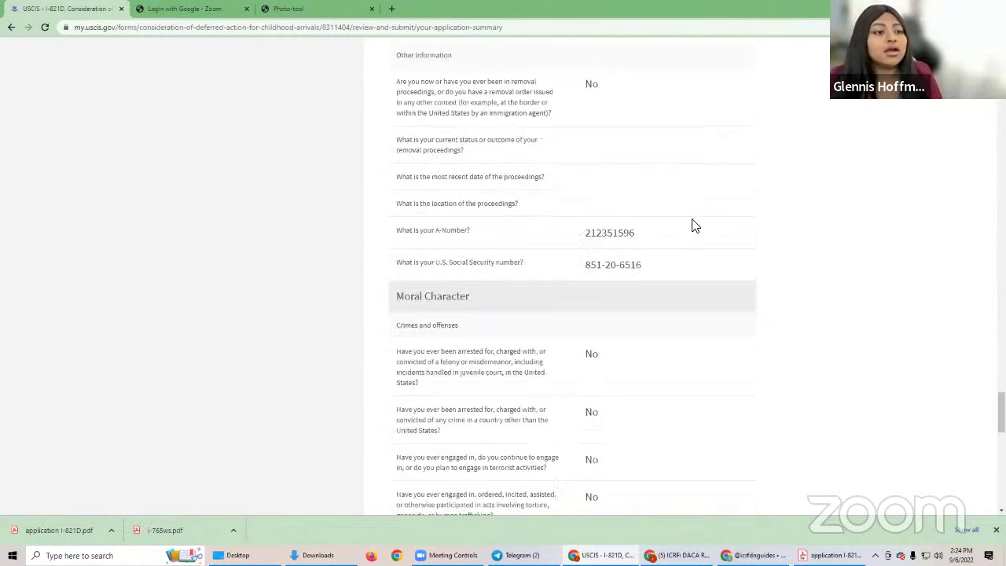
{"action": "scroll", "coordinate": [696, 236], "scroll_direction": "down", "scroll_amount": 15}
{"action": "left_click", "coordinate": [739, 118]}
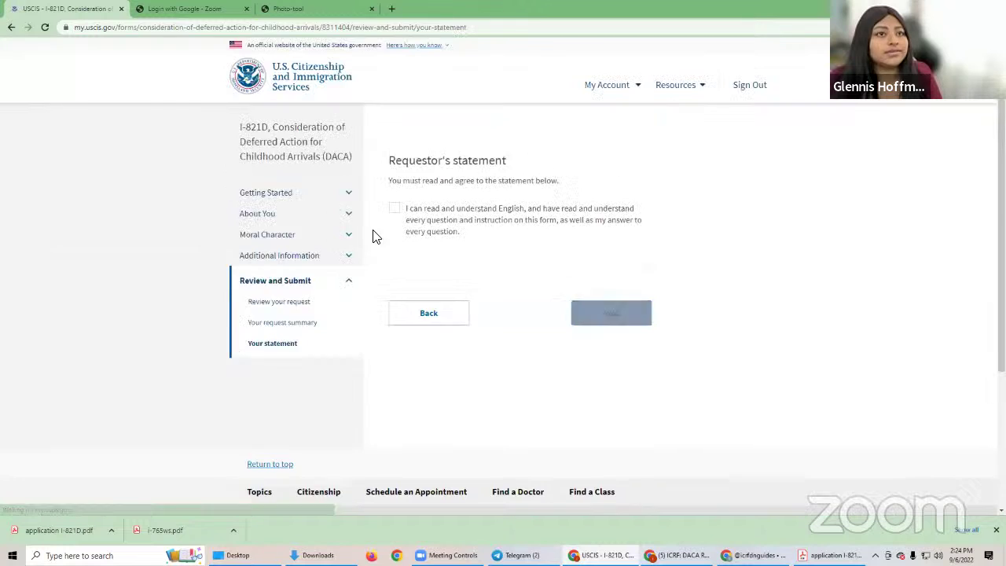
- Affirm understanding of English and every question to reach the signature page
{"action": "left_click", "coordinate": [490, 223]}
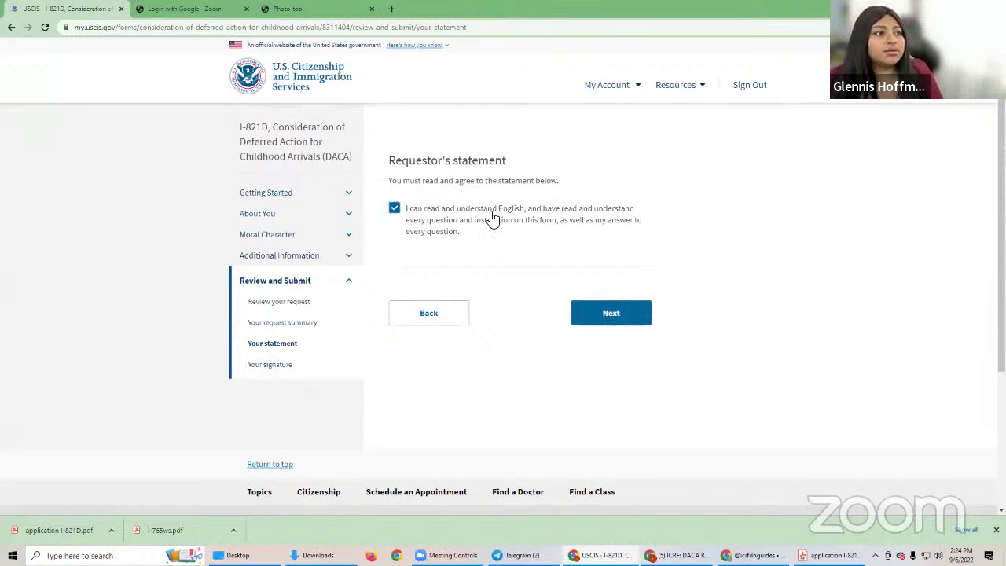
{"action": "left_click", "coordinate": [612, 316]}
{"action": "scroll", "coordinate": [454, 206], "scroll_direction": "down", "scroll_amount": 3}
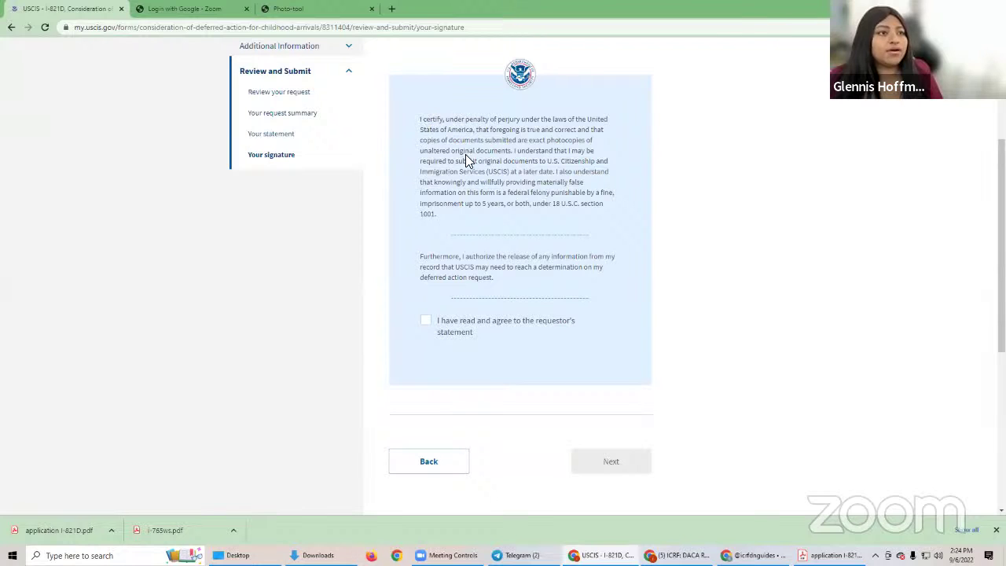
- Agree to the certification, type the requestor's full legal name as signature, and continue
{"action": "left_click", "coordinate": [453, 320]}
{"action": "scroll", "coordinate": [467, 366], "scroll_direction": "down", "scroll_amount": 2}
{"action": "left_click", "coordinate": [462, 356]}
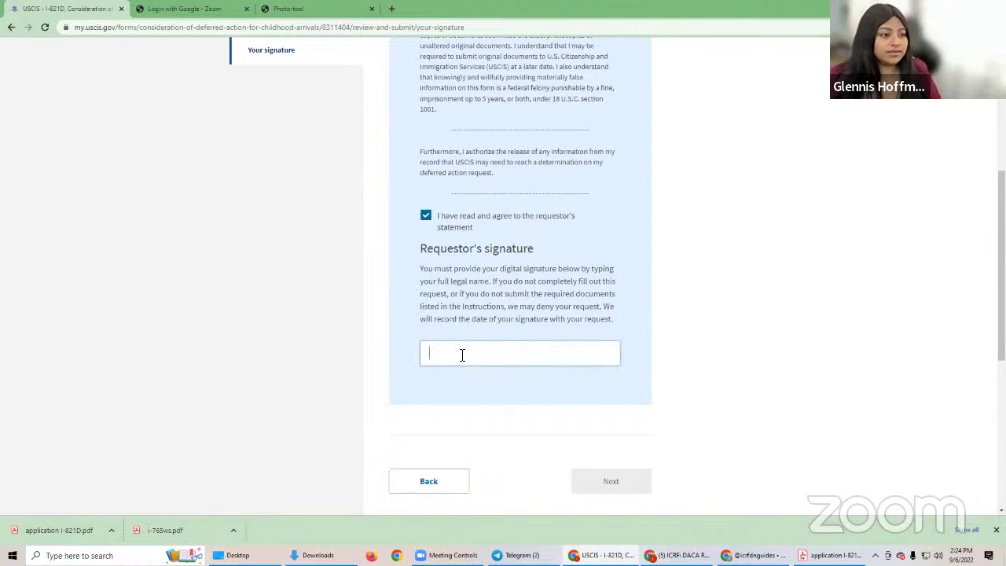
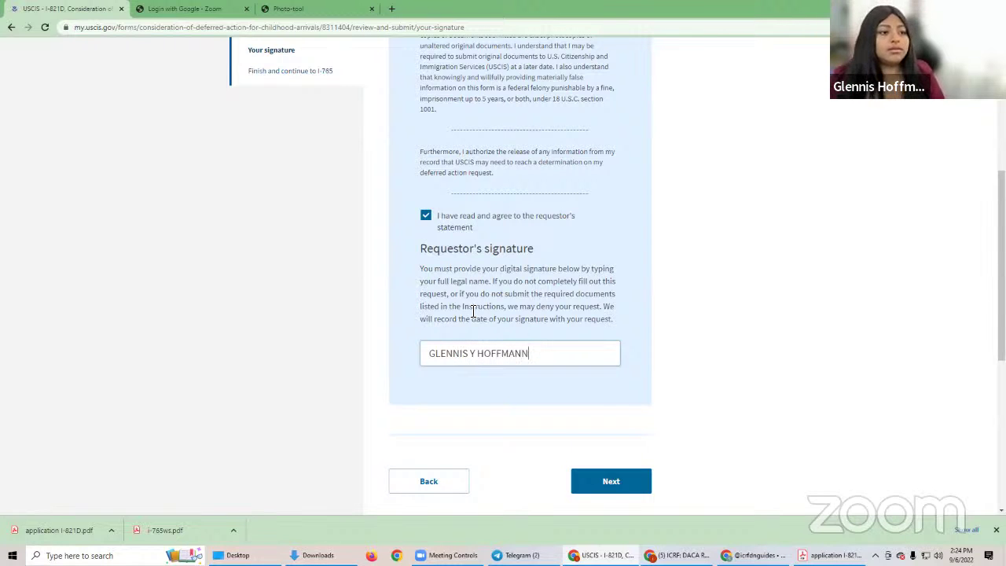
{"action": "left_click", "coordinate": [613, 495]}
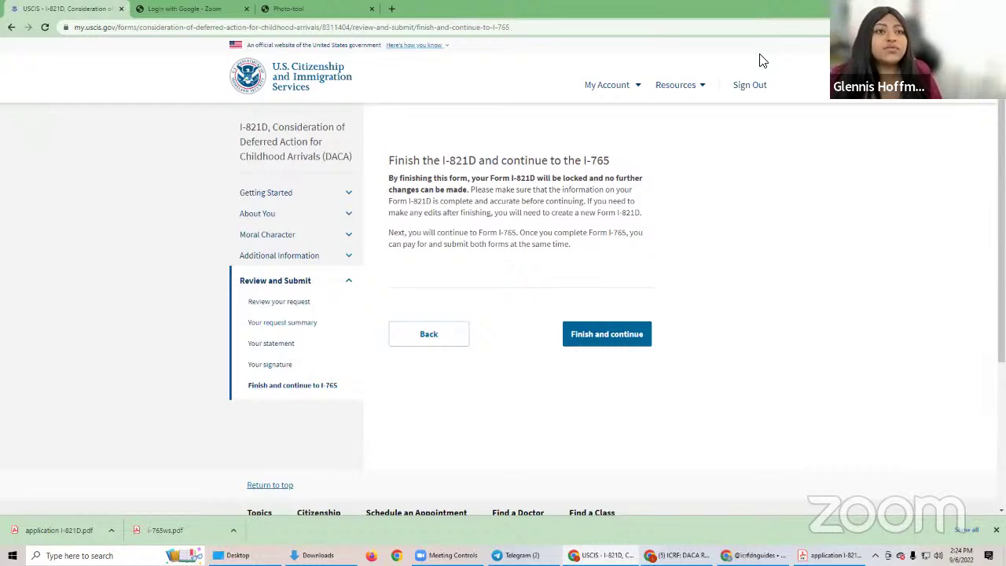
- Finish the I-821D, read through the I-765 overview, and continue to 'Completing Your Form Online'
{"action": "left_click", "coordinate": [627, 348]}
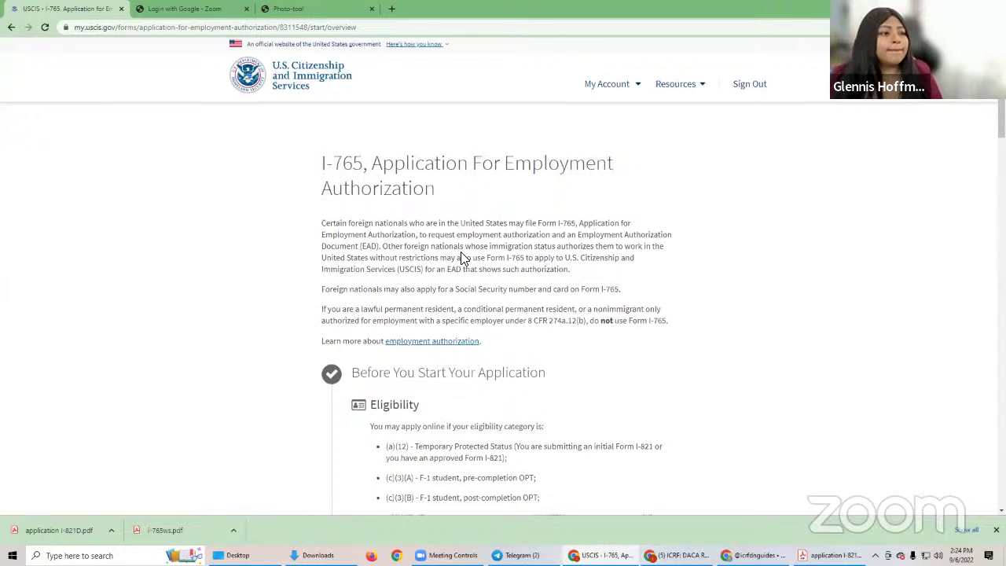
{"action": "scroll", "coordinate": [463, 253], "scroll_direction": "down", "scroll_amount": 6}
{"action": "scroll", "coordinate": [467, 247], "scroll_direction": "down", "scroll_amount": 3}
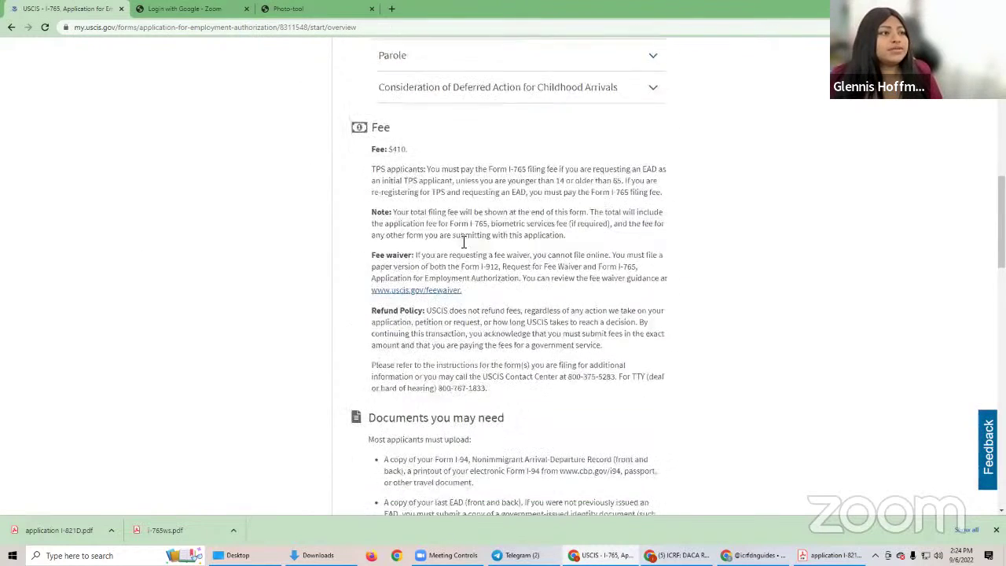
{"action": "scroll", "coordinate": [393, 188], "scroll_direction": "down", "scroll_amount": 2}
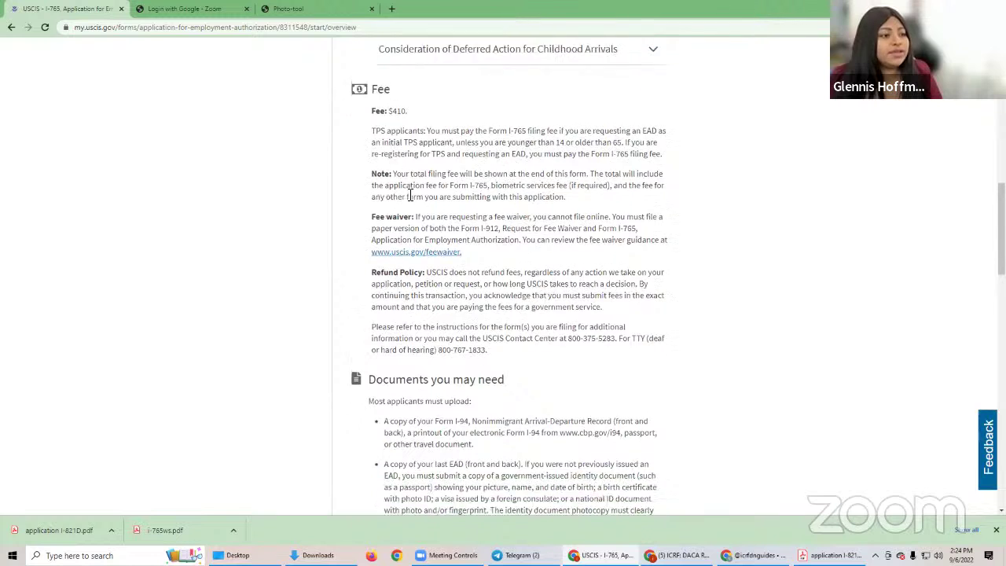
{"action": "scroll", "coordinate": [431, 338], "scroll_direction": "down", "scroll_amount": 1}
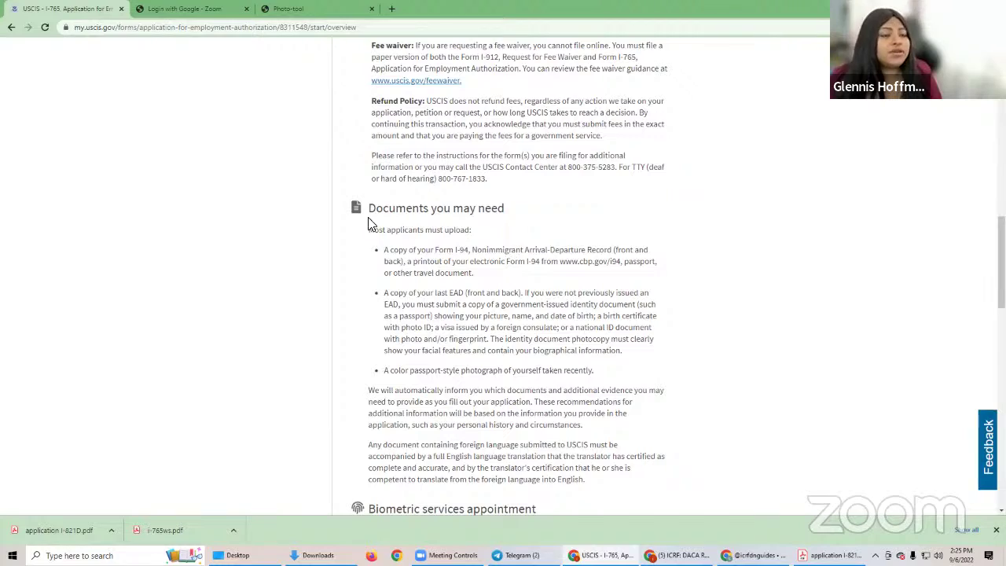
{"action": "scroll", "coordinate": [495, 265], "scroll_direction": "down", "scroll_amount": 2}
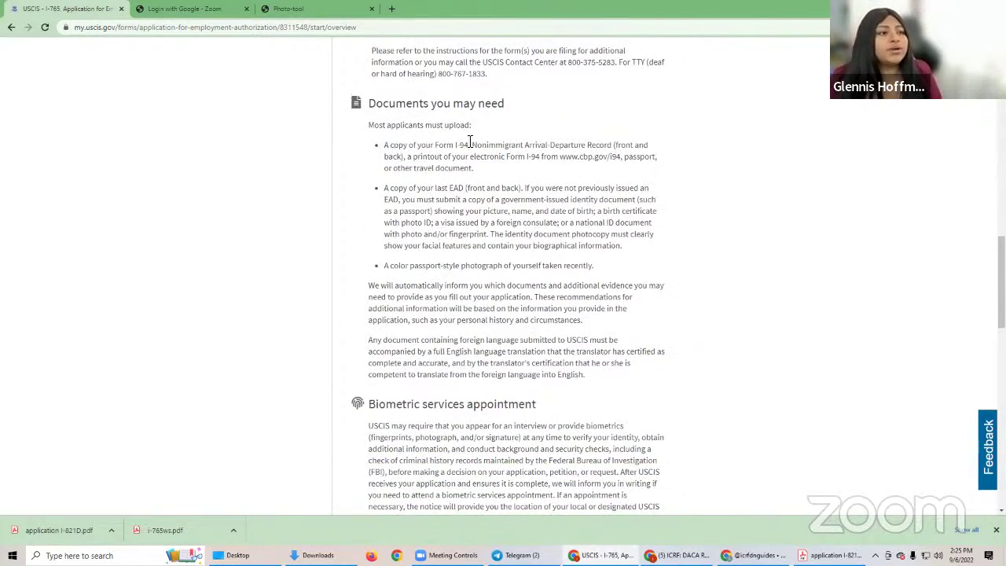
{"action": "scroll", "coordinate": [404, 165], "scroll_direction": "down", "scroll_amount": 5}
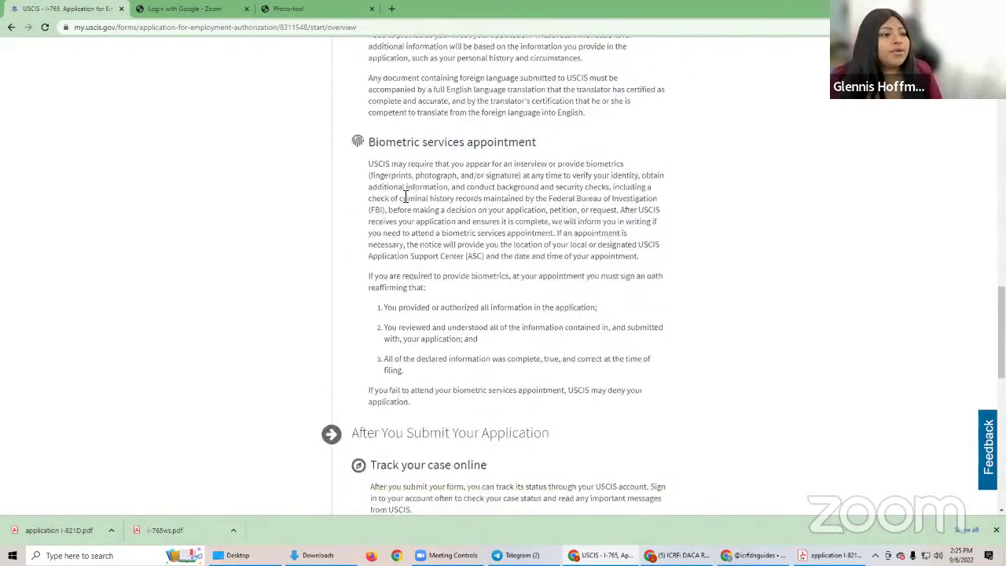
{"action": "scroll", "coordinate": [405, 196], "scroll_direction": "down", "scroll_amount": 6}
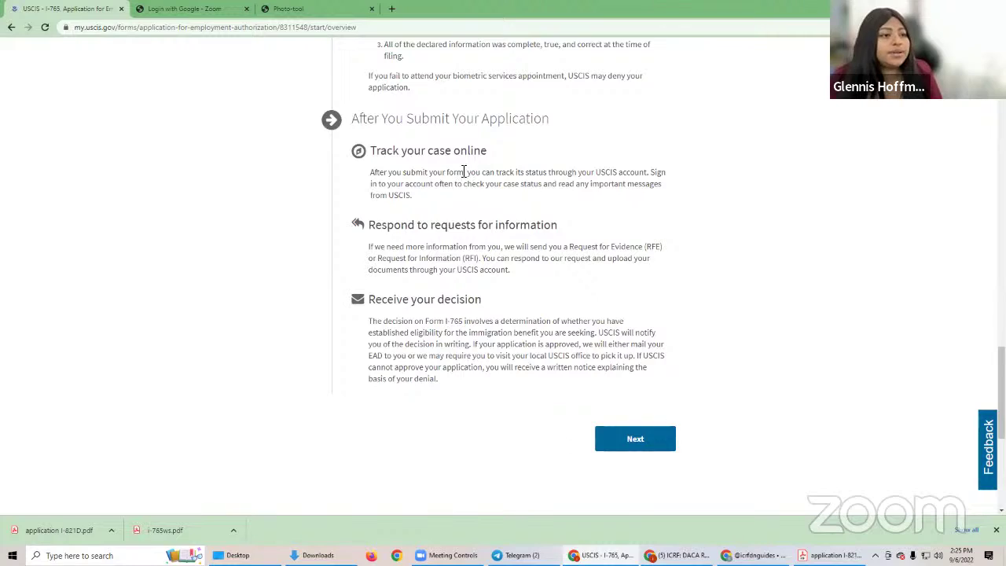
{"action": "scroll", "coordinate": [582, 354], "scroll_direction": "down", "scroll_amount": 2}
{"action": "left_click", "coordinate": [636, 340]}
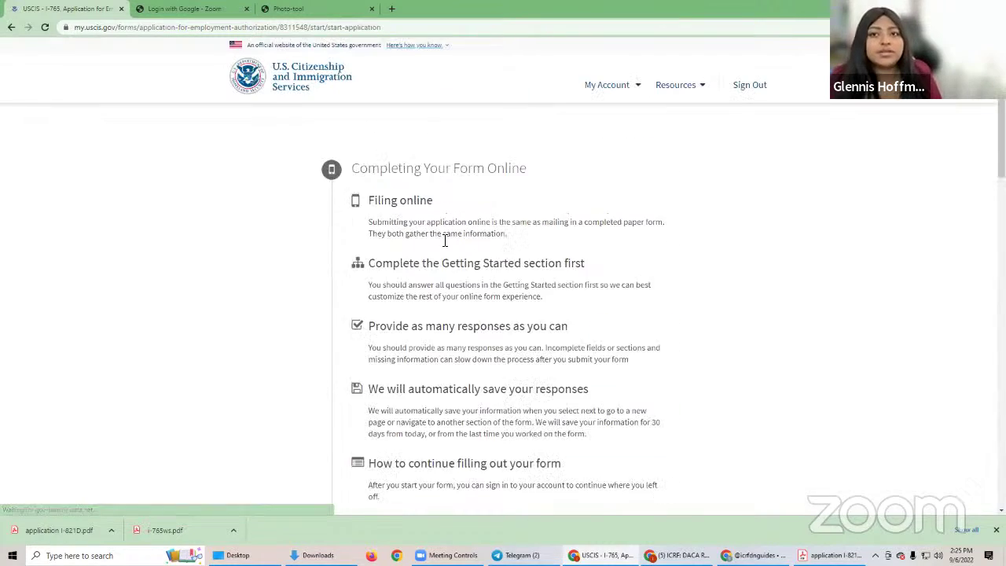
- Start the I-765 and list the eligibility categories, including (c)(33) Deferred Action
{"action": "scroll", "coordinate": [490, 210], "scroll_direction": "down", "scroll_amount": 4}
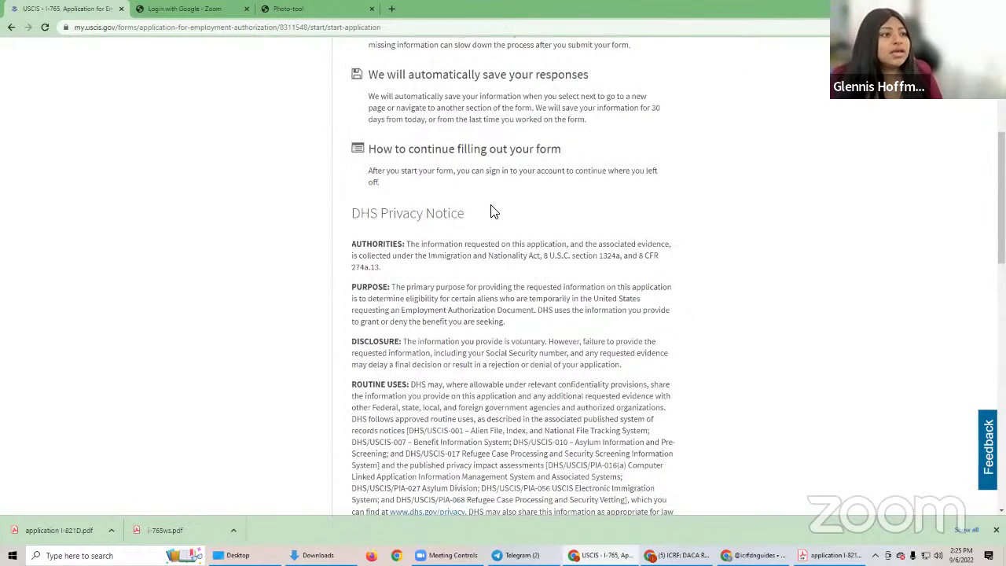
{"action": "scroll", "coordinate": [490, 209], "scroll_direction": "down", "scroll_amount": 7}
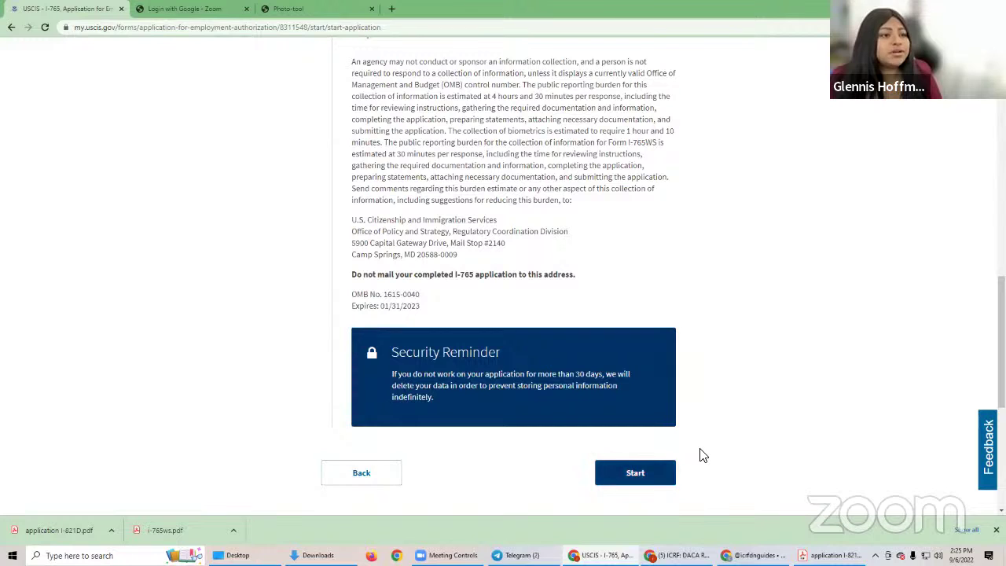
{"action": "left_click", "coordinate": [668, 468]}
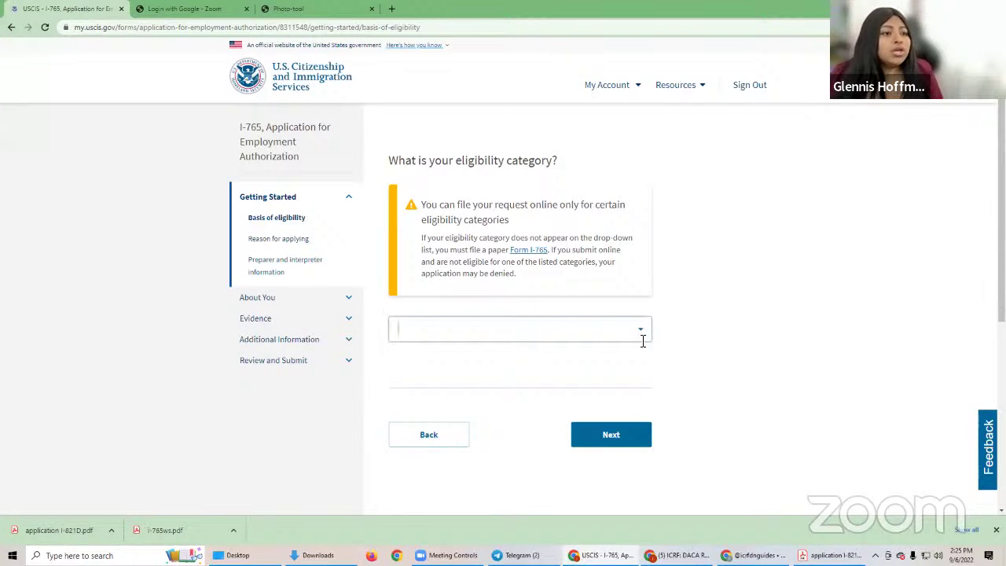
{"action": "left_click", "coordinate": [642, 337]}
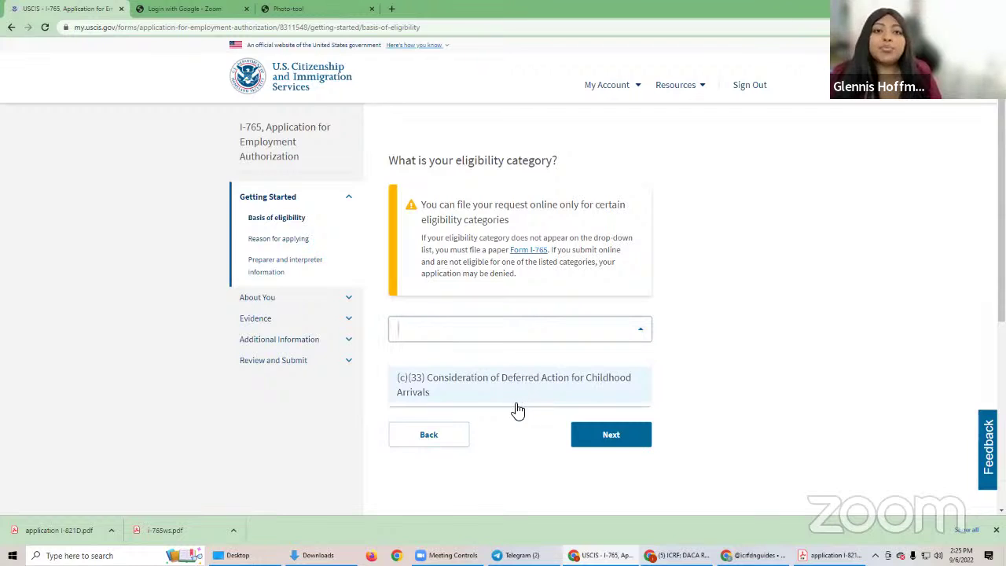
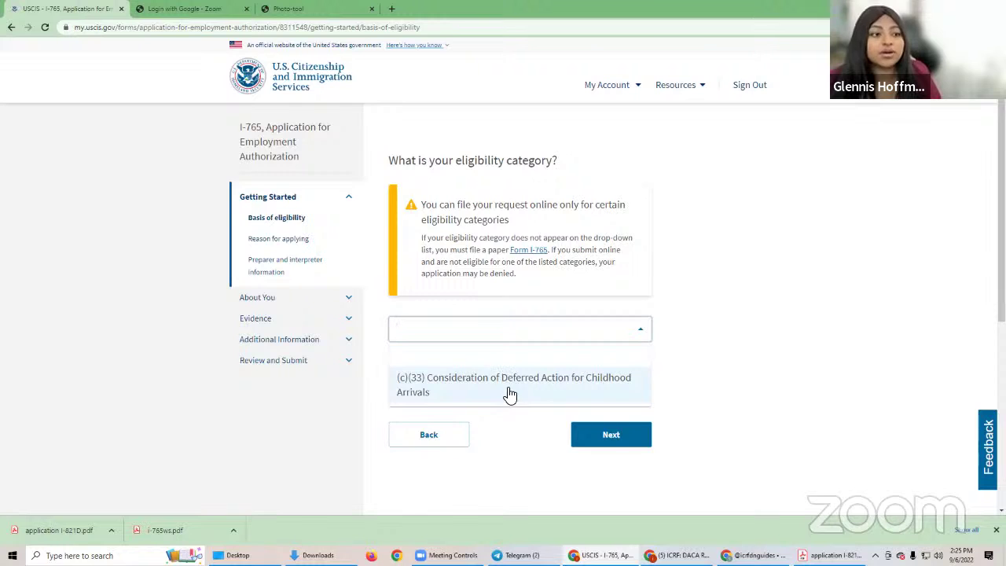
- Choose eligibility category (c)(33) as a renewal, previously filed, with no preparer or interpreter
{"action": "left_click", "coordinate": [508, 395]}
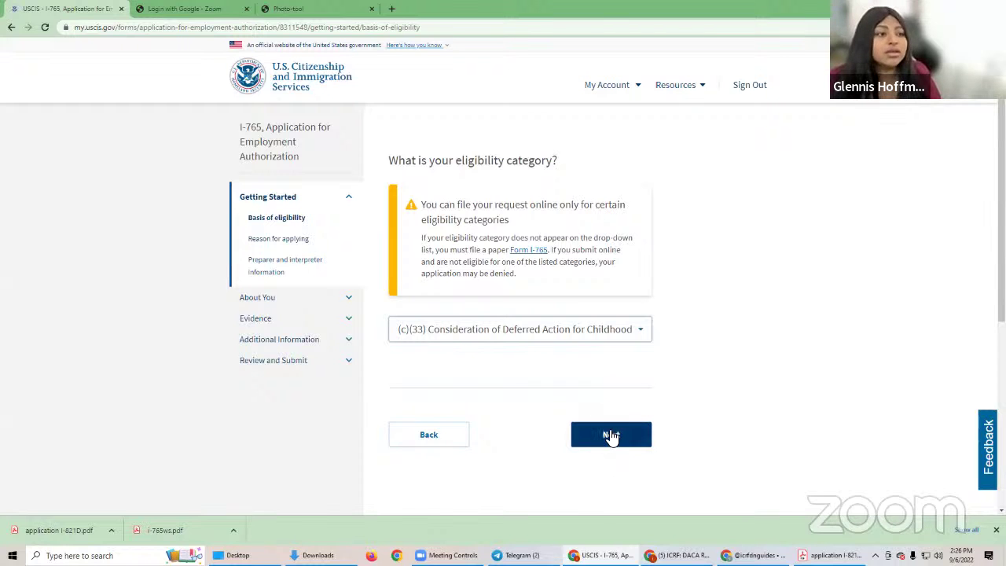
{"action": "left_click", "coordinate": [611, 434]}
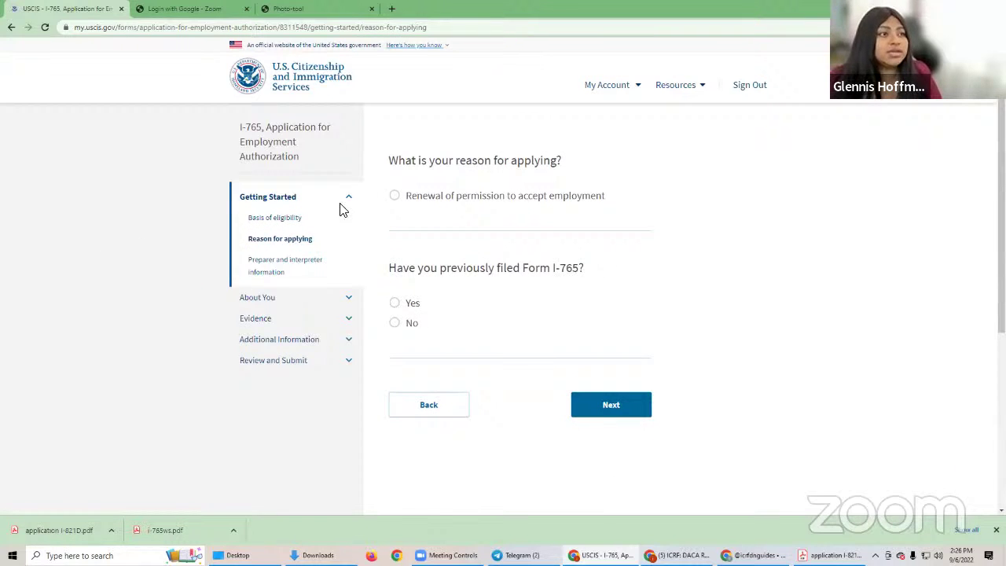
{"action": "left_click", "coordinate": [394, 195]}
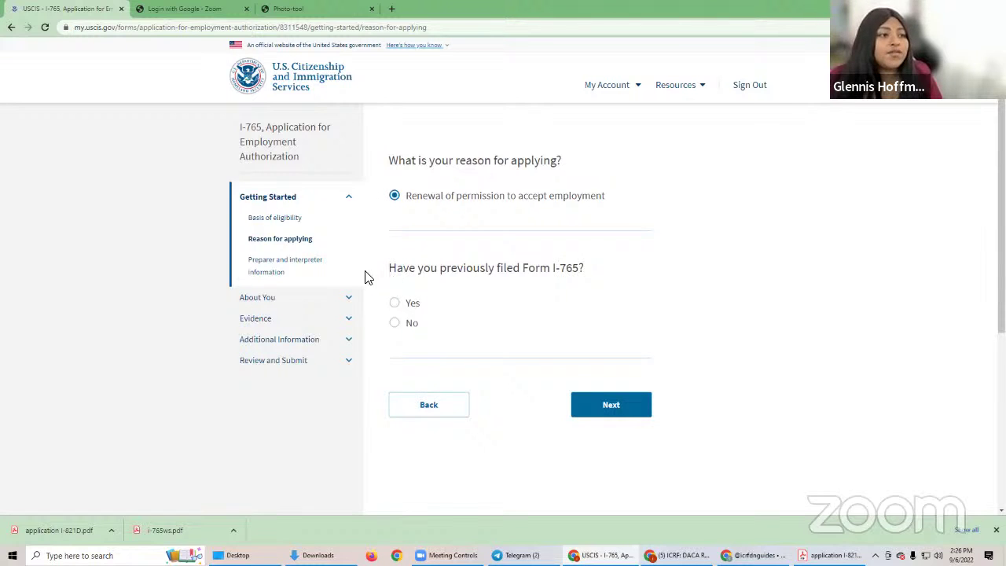
{"action": "left_click", "coordinate": [396, 305]}
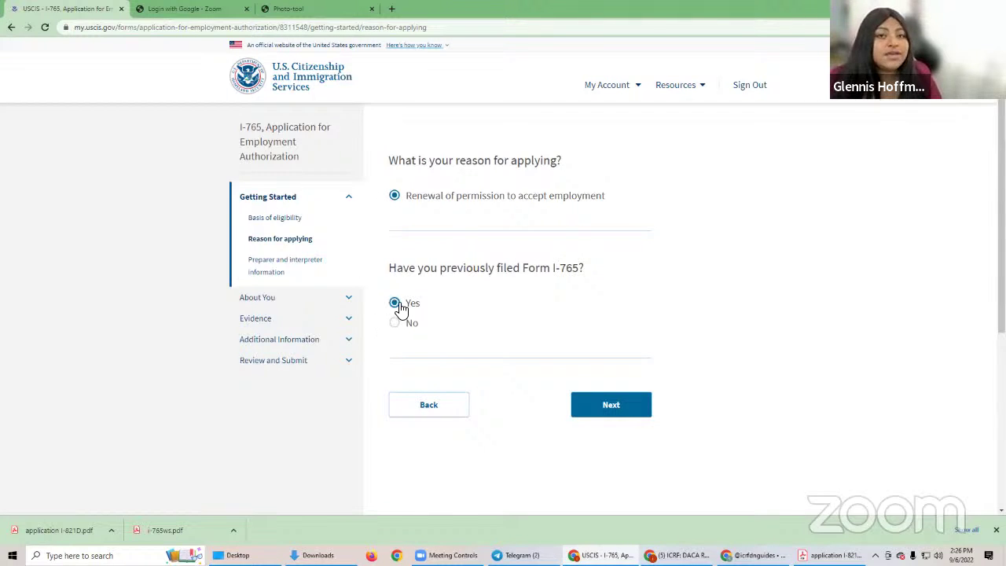
{"action": "left_click", "coordinate": [607, 417]}
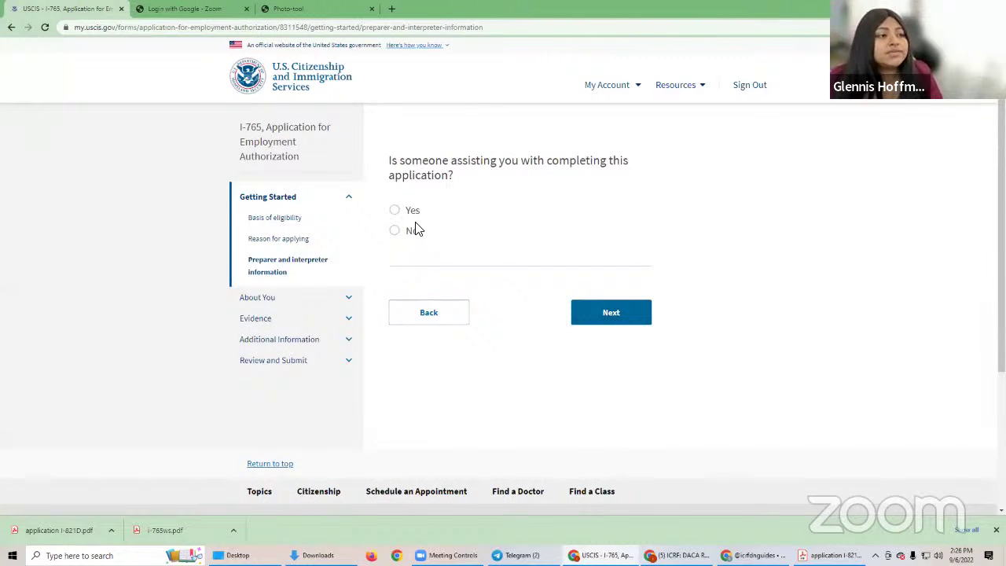
{"action": "left_click", "coordinate": [410, 231]}
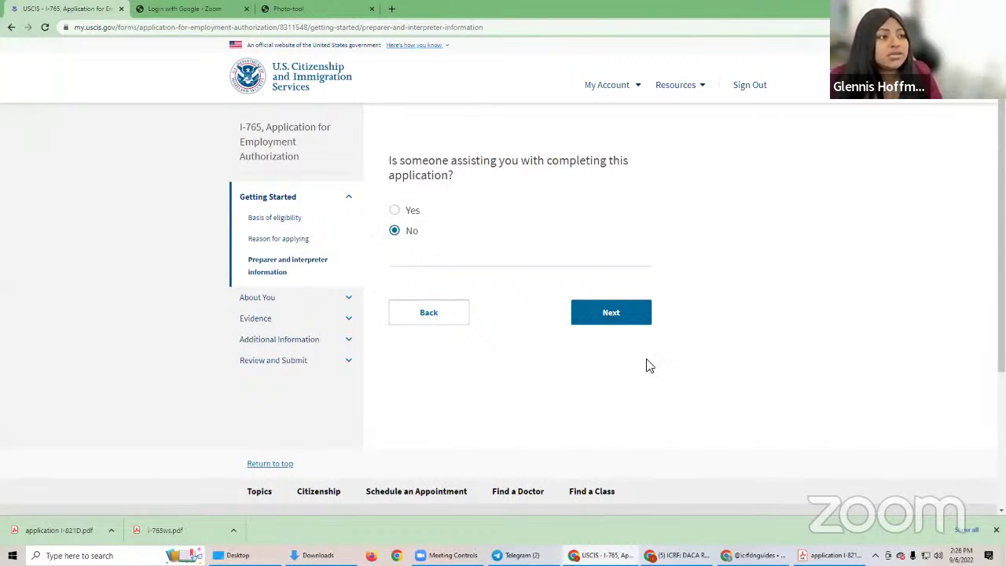
{"action": "left_click", "coordinate": [613, 313]}
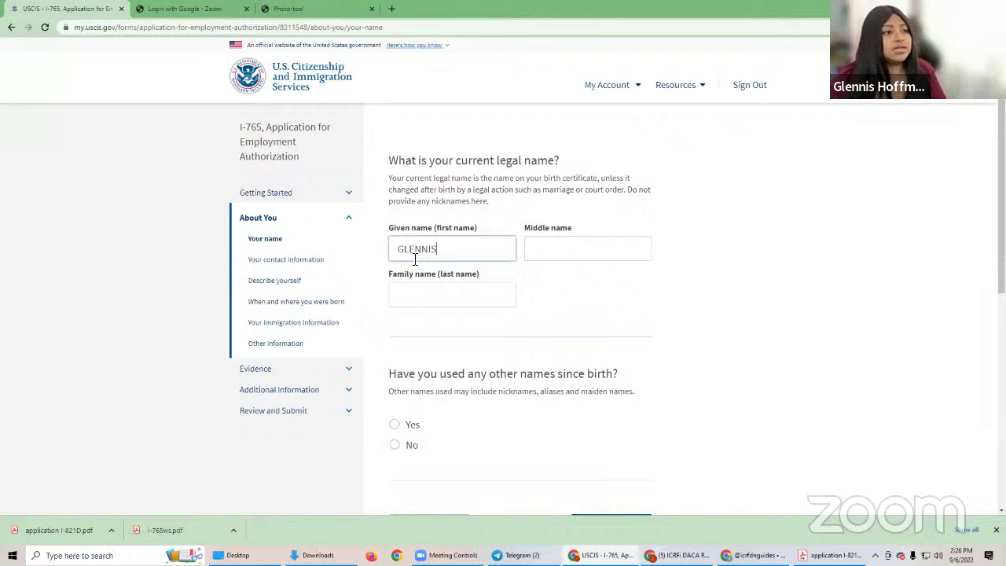
- Enter the applicant's legal name and add one other name used
{"action": "key", "text": "Tab"}
{"action": "type", "text": "YUKARY"}
{"action": "key", "text": "Tab"}
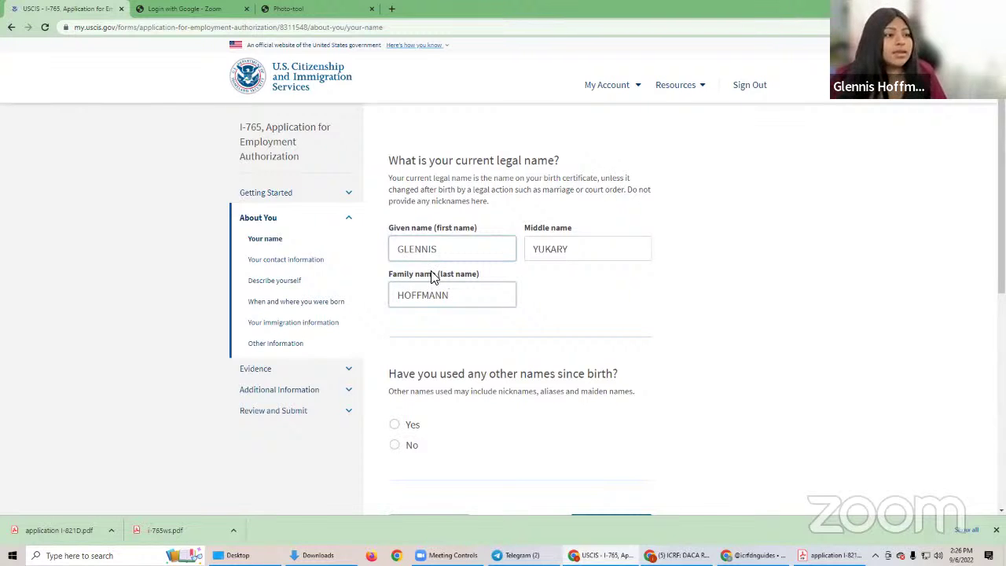
{"action": "scroll", "coordinate": [416, 267], "scroll_direction": "down", "scroll_amount": 3}
{"action": "left_click", "coordinate": [408, 215]}
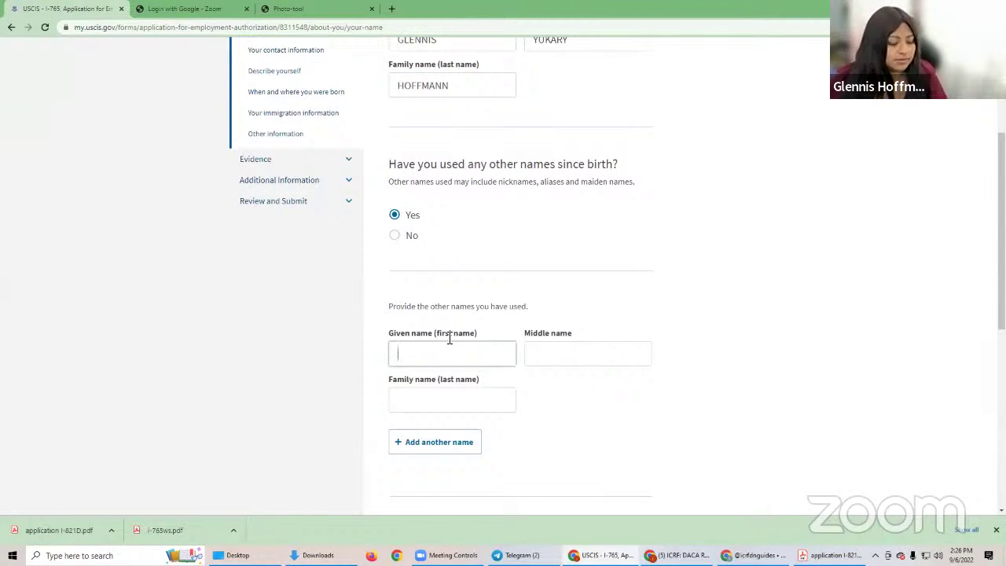
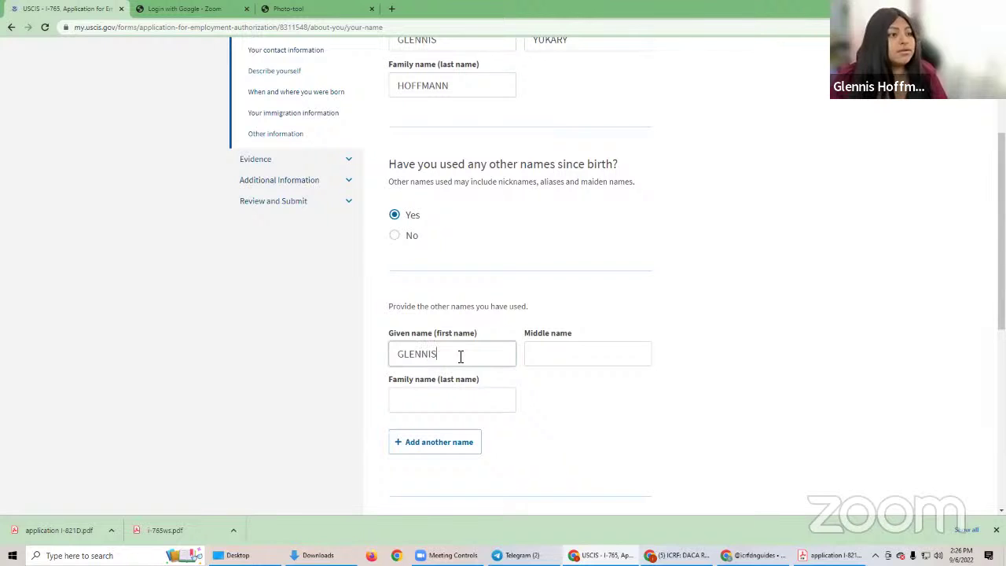
{"action": "key", "text": "Tab"}
{"action": "key", "text": "Tab"}
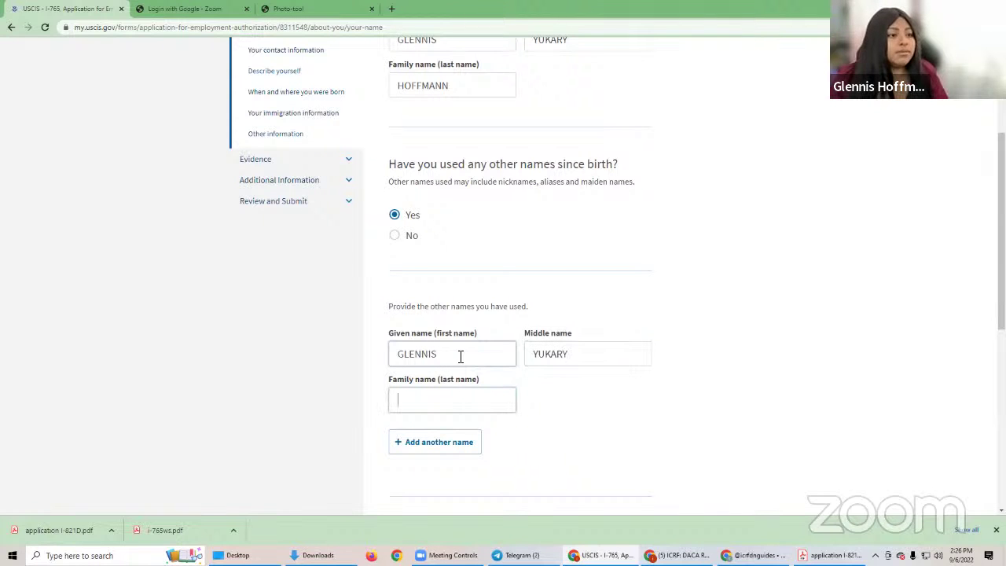
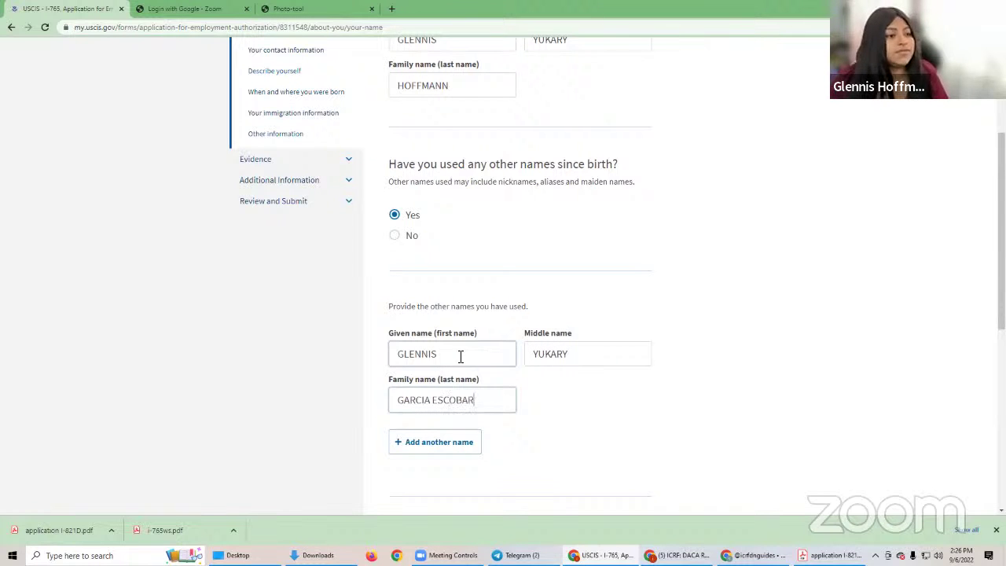
{"action": "scroll", "coordinate": [495, 339], "scroll_direction": "down", "scroll_amount": 3}
{"action": "left_click", "coordinate": [613, 339]}
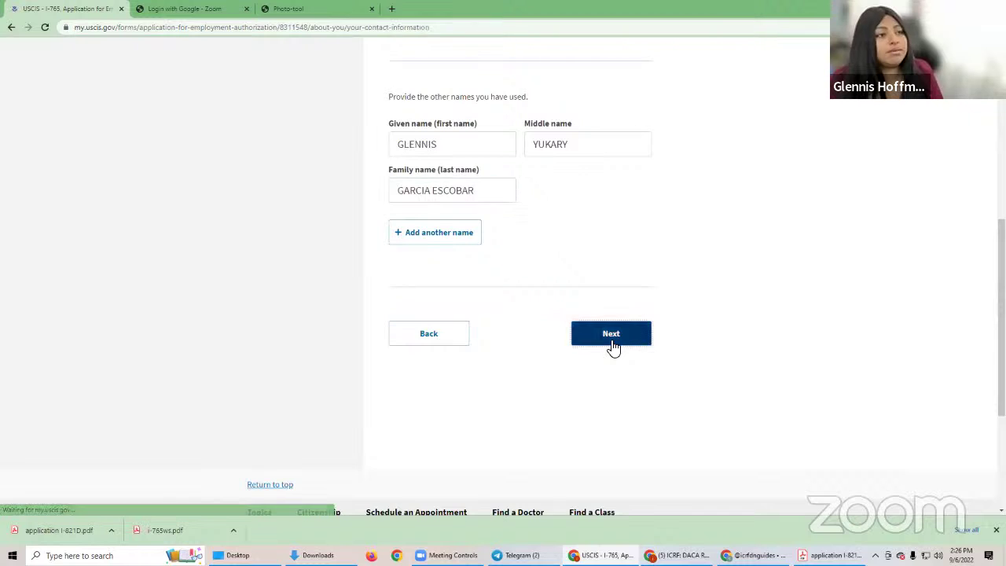
- Copy the daytime phone number into the mobile phone number field
{"action": "left_click", "coordinate": [471, 211]}
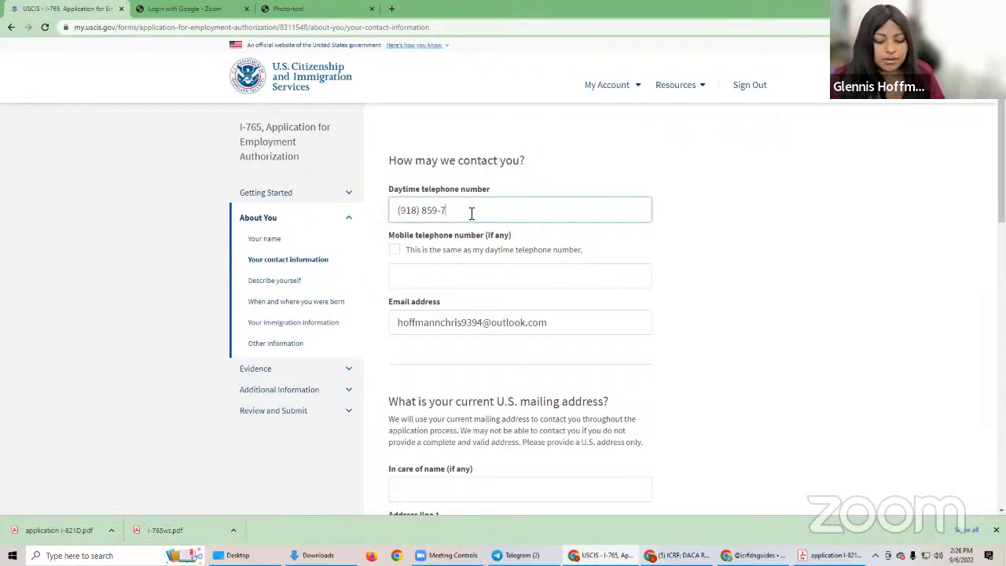
{"action": "key", "text": "ctrl+a"}
{"action": "key", "text": "ctrl+c"}
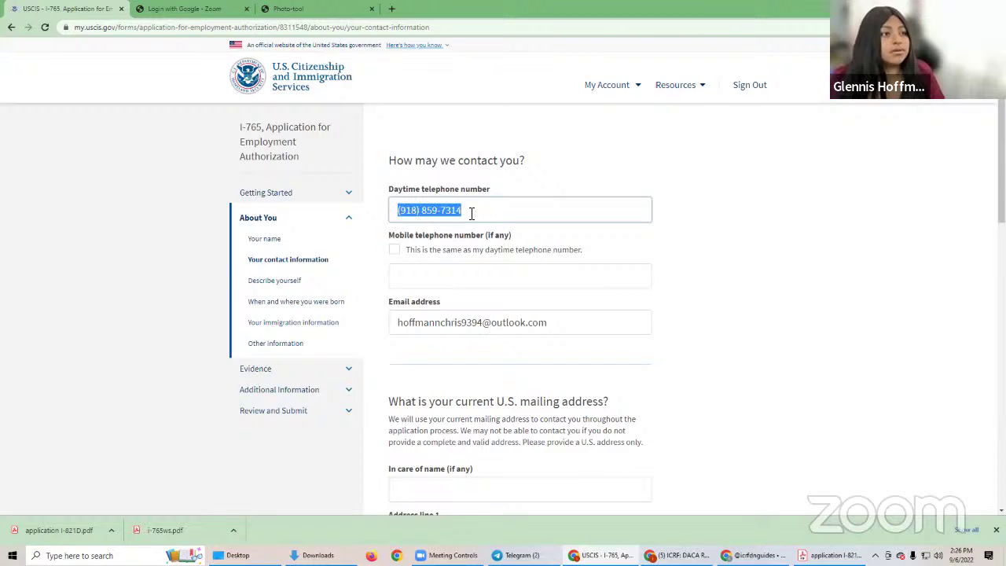
{"action": "left_click", "coordinate": [462, 267]}
{"action": "key", "text": "ctrl+v"}
{"action": "scroll", "coordinate": [462, 264], "scroll_direction": "down", "scroll_amount": 2}
{"action": "scroll", "coordinate": [462, 264], "scroll_direction": "down", "scroll_amount": 1}
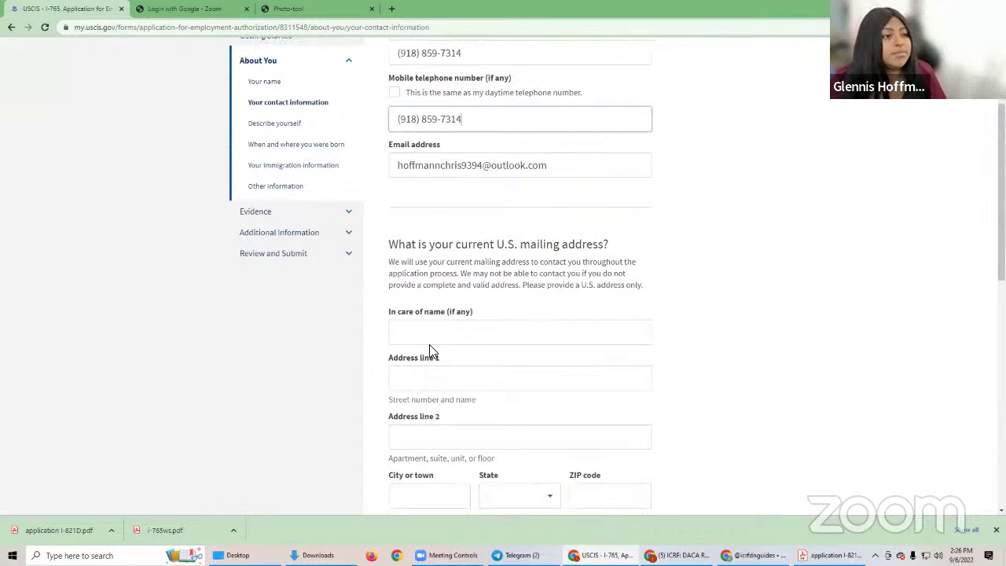
- Fill in the in-care-of name and the mailing address with city, state and ZIP
{"action": "left_click", "coordinate": [427, 337]}
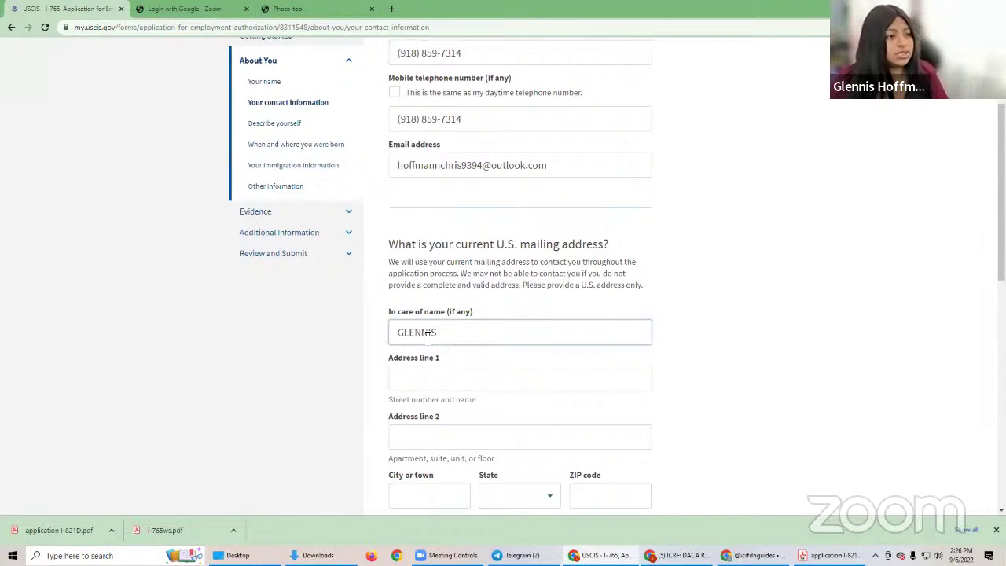
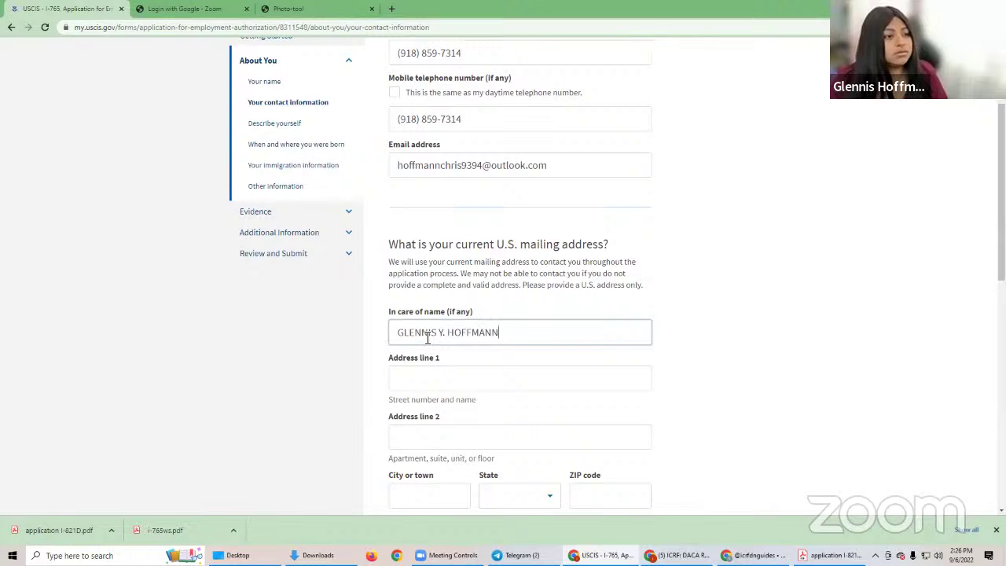
{"action": "key", "text": "Tab"}
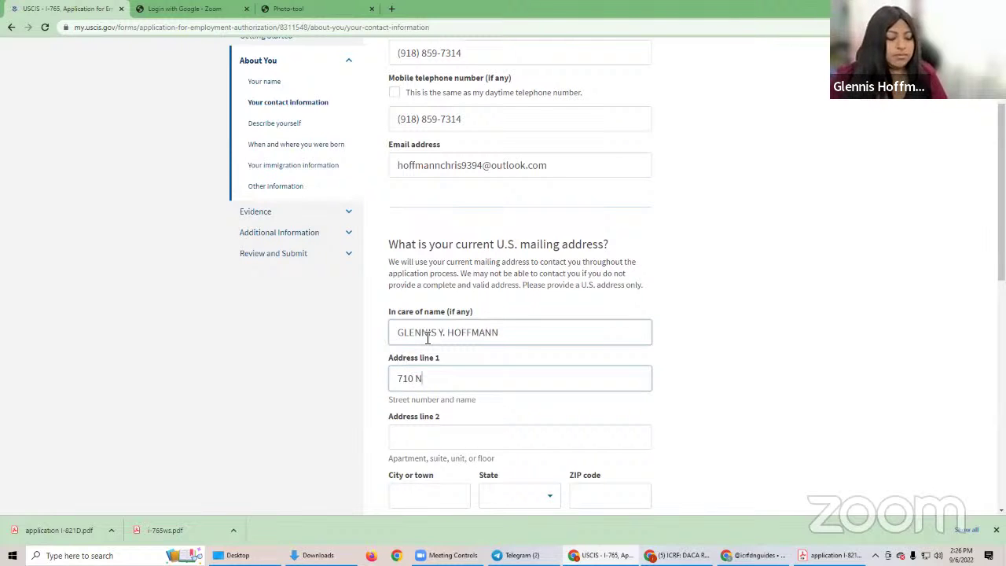
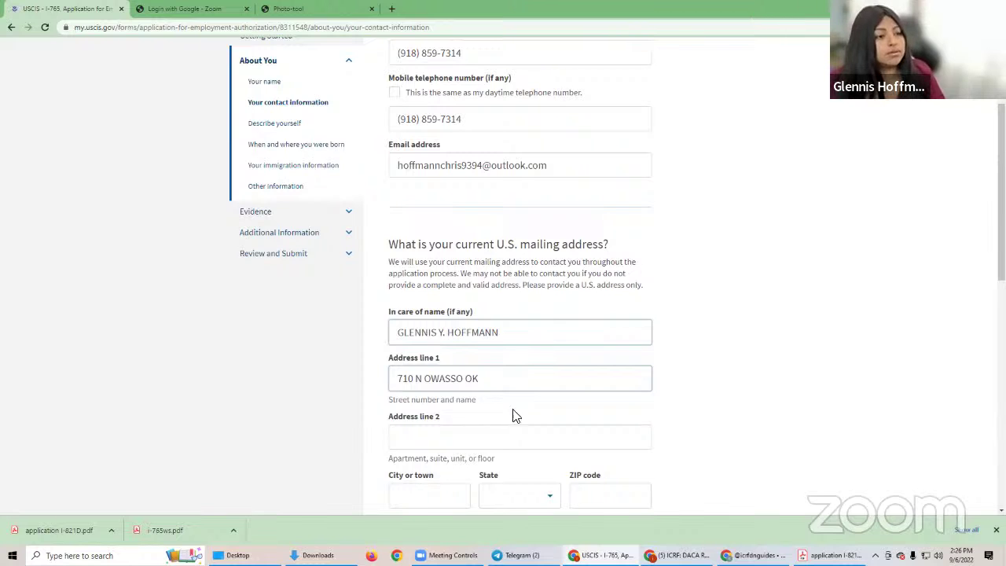
{"action": "scroll", "coordinate": [463, 425], "scroll_direction": "down", "scroll_amount": 1}
{"action": "left_click", "coordinate": [412, 393]}
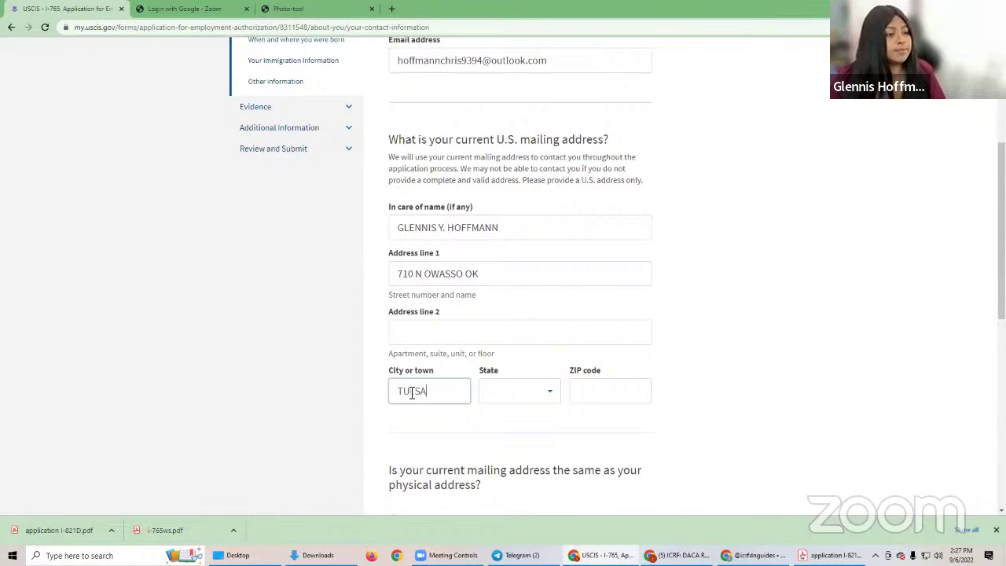
{"action": "type", "text": "TULSA"}
{"action": "left_click", "coordinate": [491, 395]}
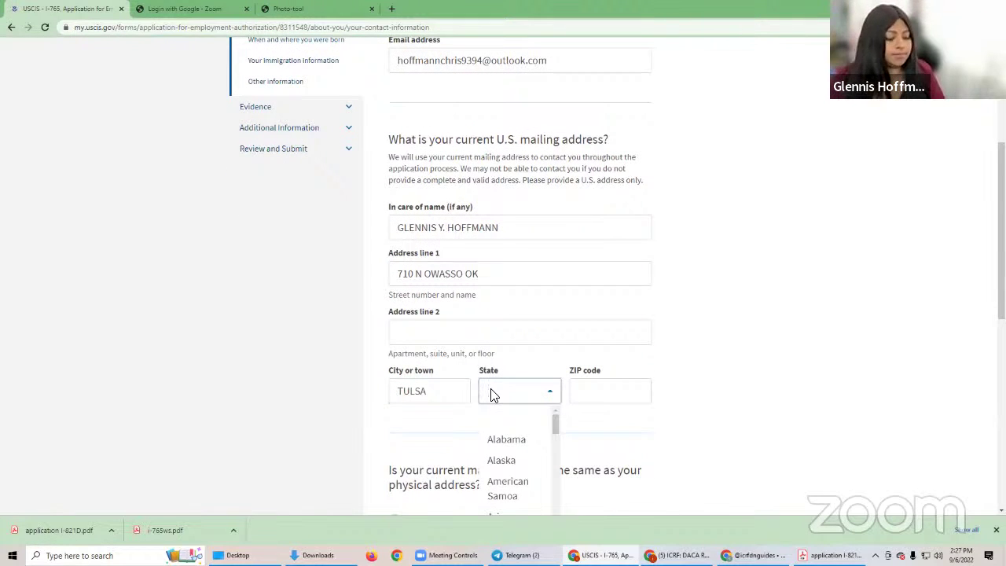
{"action": "type", "text": "OK"}
{"action": "left_click", "coordinate": [606, 393]}
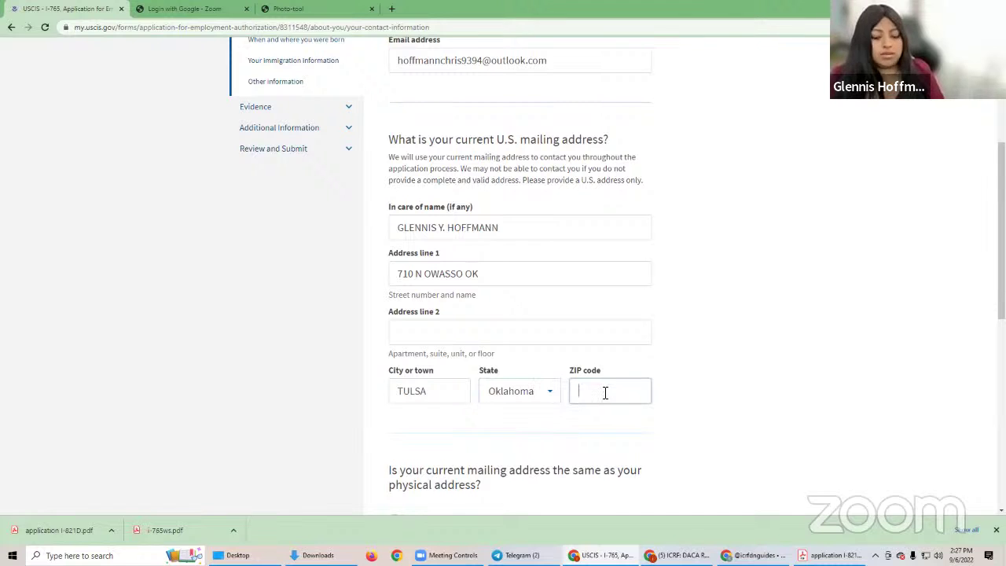
{"action": "scroll", "coordinate": [605, 395], "scroll_direction": "down", "scroll_amount": 3}
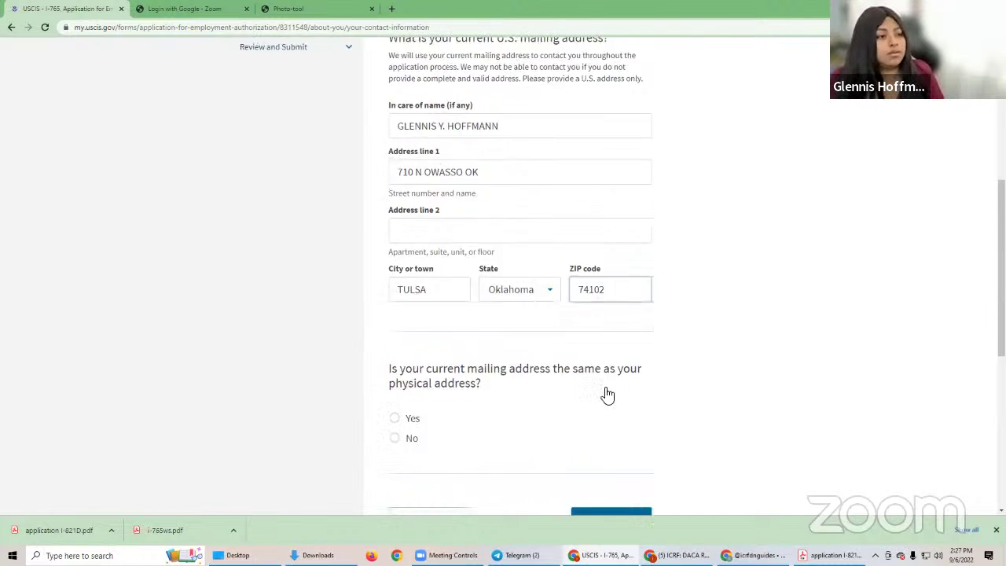
- Keep the address despite the warning and mark the mailing address as also physical
{"action": "left_click", "coordinate": [542, 291]}
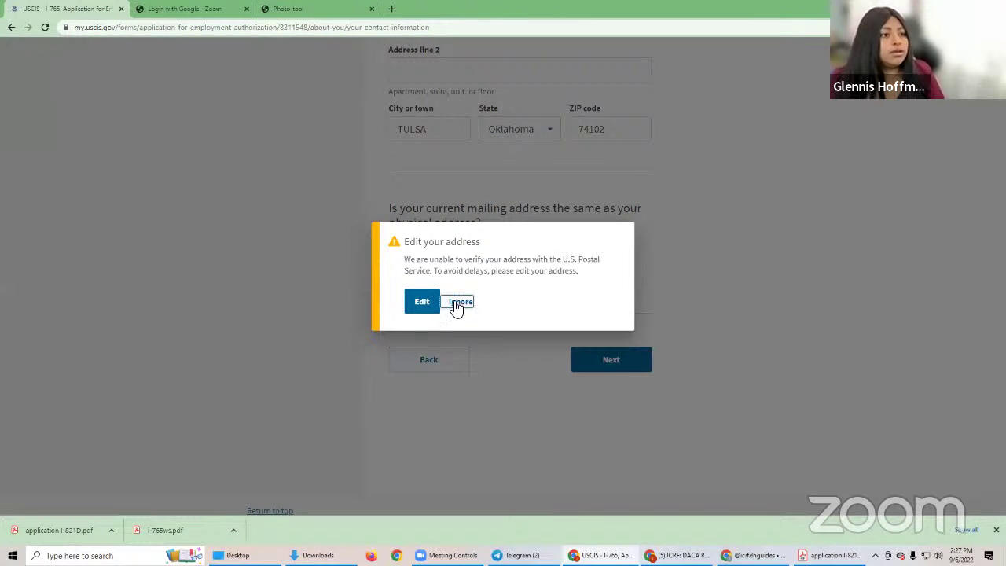
{"action": "left_click", "coordinate": [458, 304]}
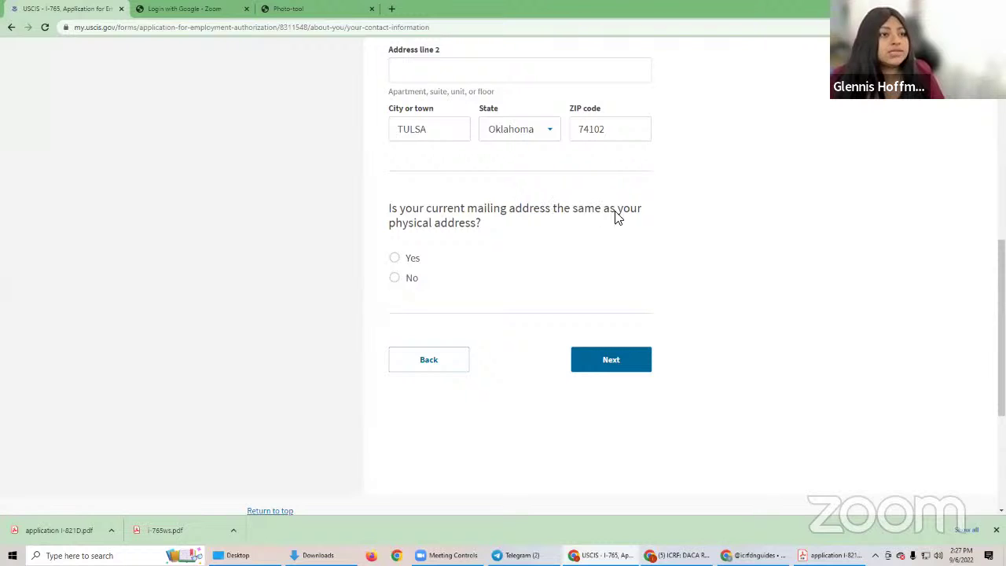
{"action": "left_click", "coordinate": [396, 260]}
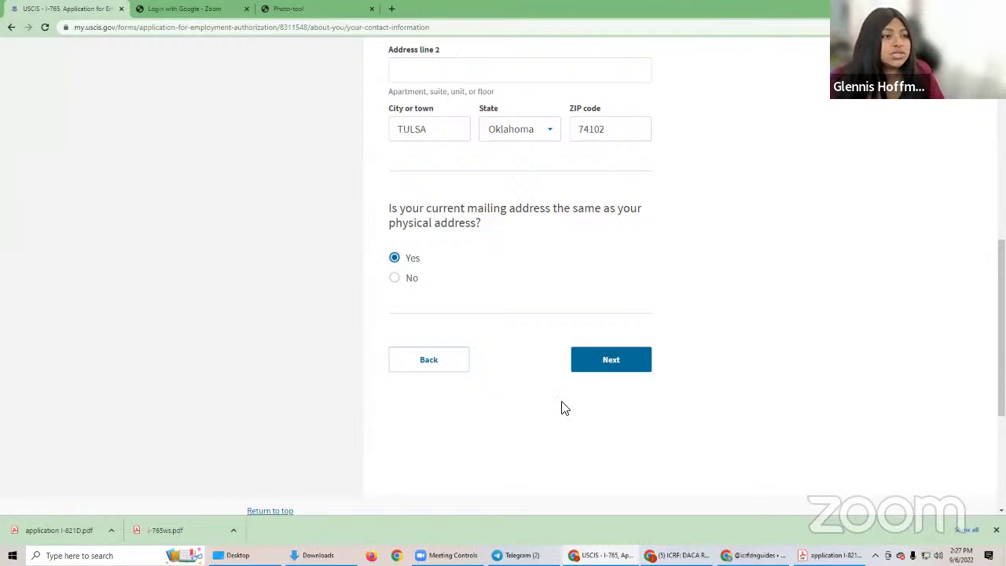
{"action": "left_click", "coordinate": [617, 367]}
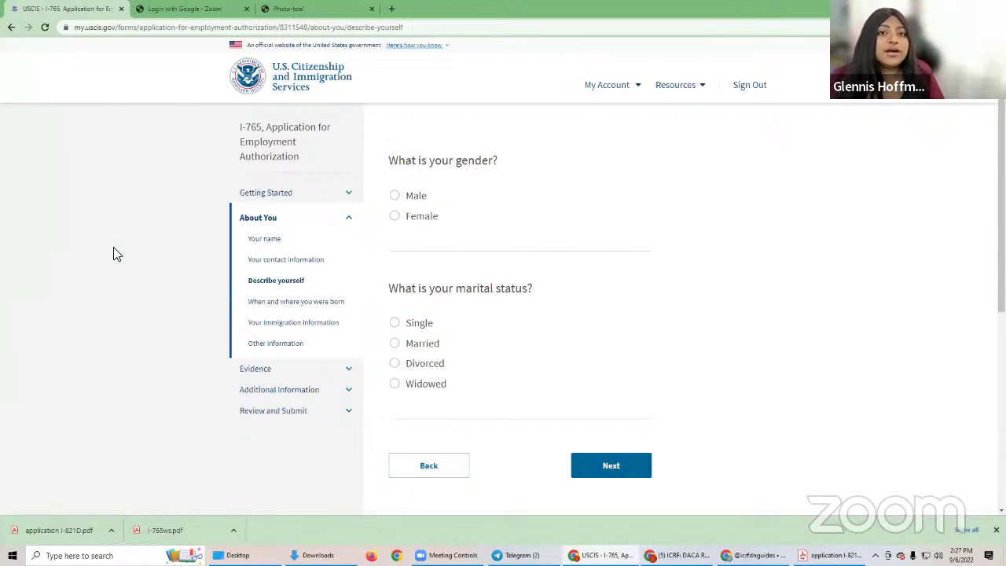
- Set gender to Female and marital status to Married
{"action": "left_click", "coordinate": [405, 226]}
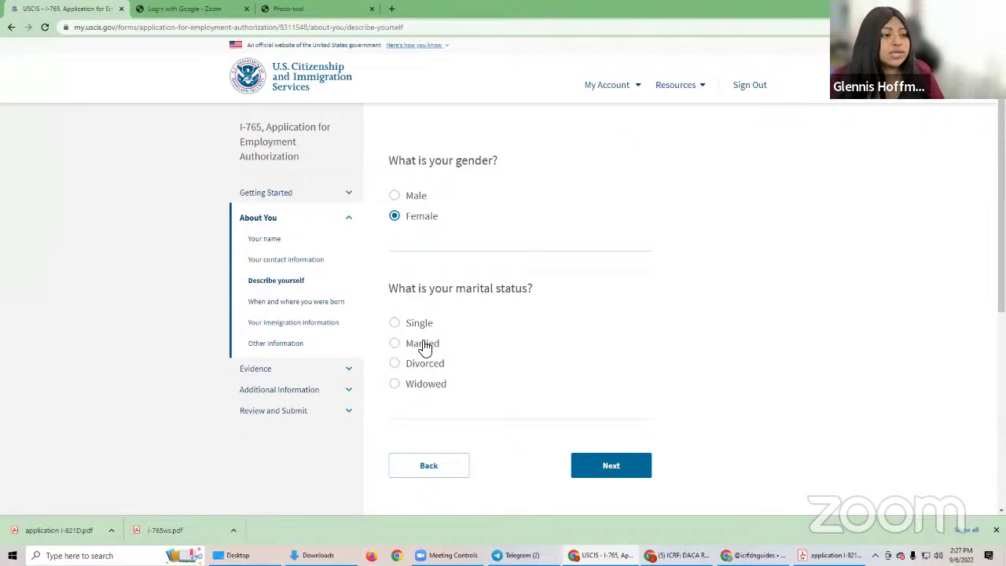
{"action": "left_click", "coordinate": [394, 344]}
{"action": "left_click", "coordinate": [611, 465]}
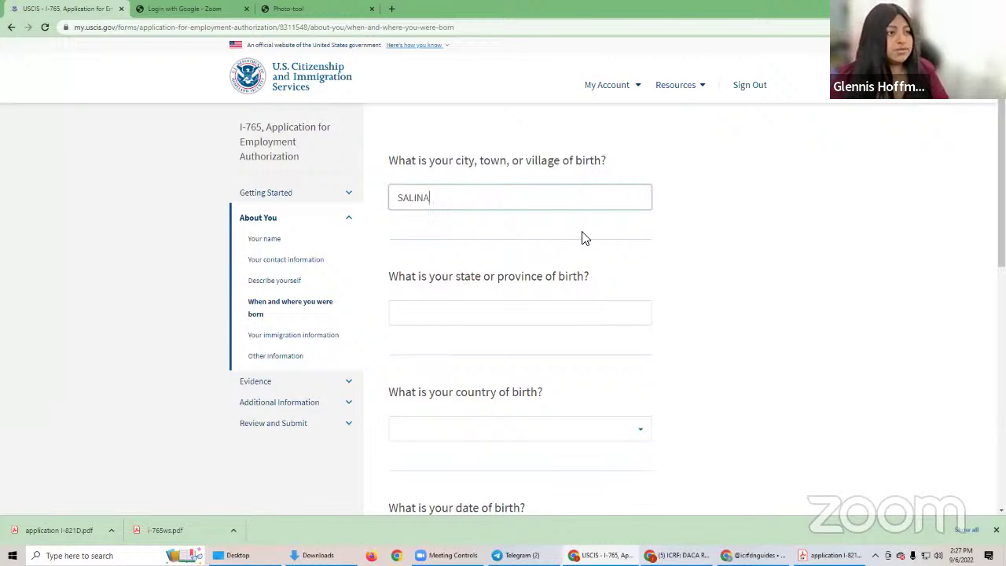
- Set country of birth to Mexico and enter the applicant's date of birth
{"action": "key", "text": "Tab"}
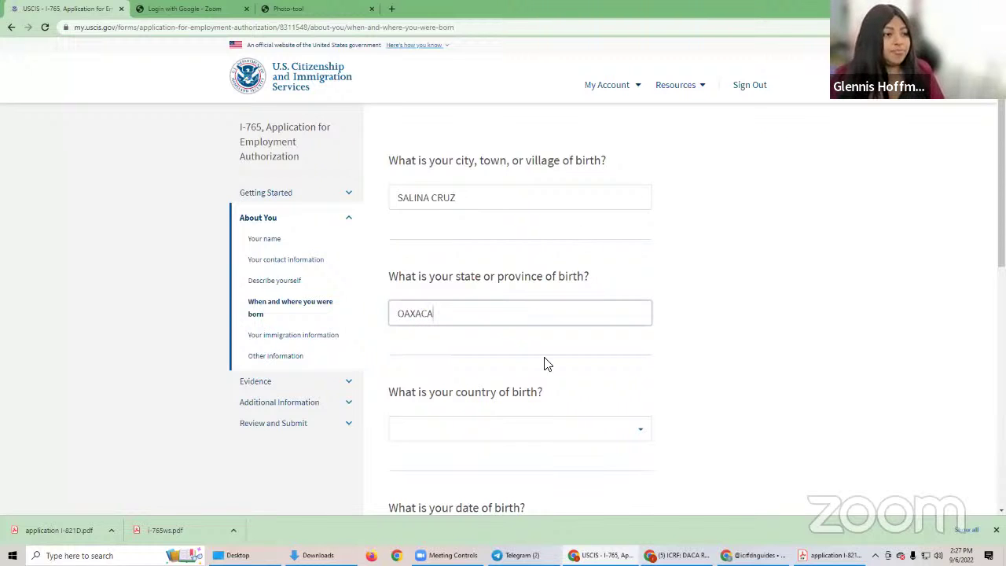
{"action": "left_click", "coordinate": [491, 437]}
{"action": "type", "text": "MEXICO"}
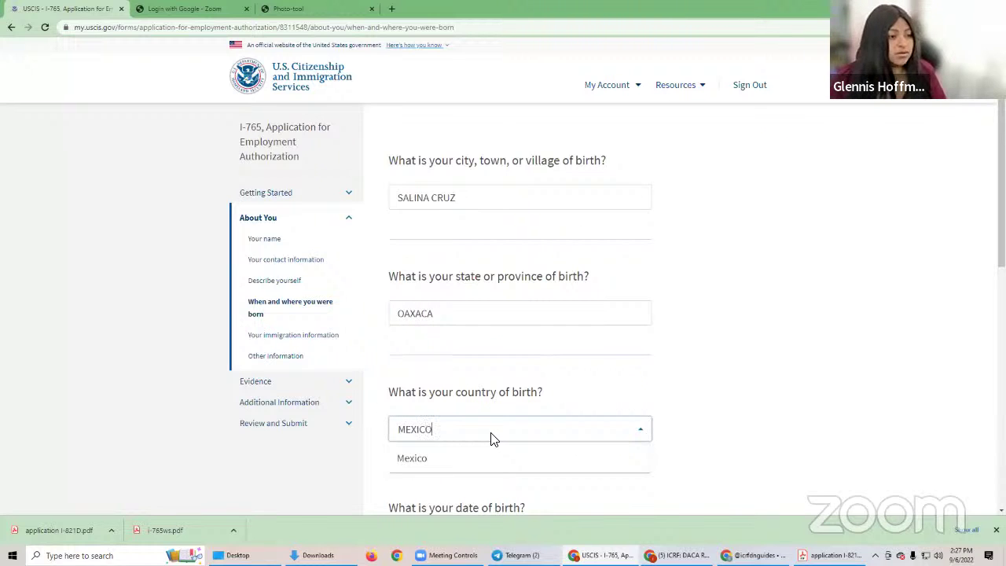
{"action": "scroll", "coordinate": [483, 442], "scroll_direction": "down", "scroll_amount": 2}
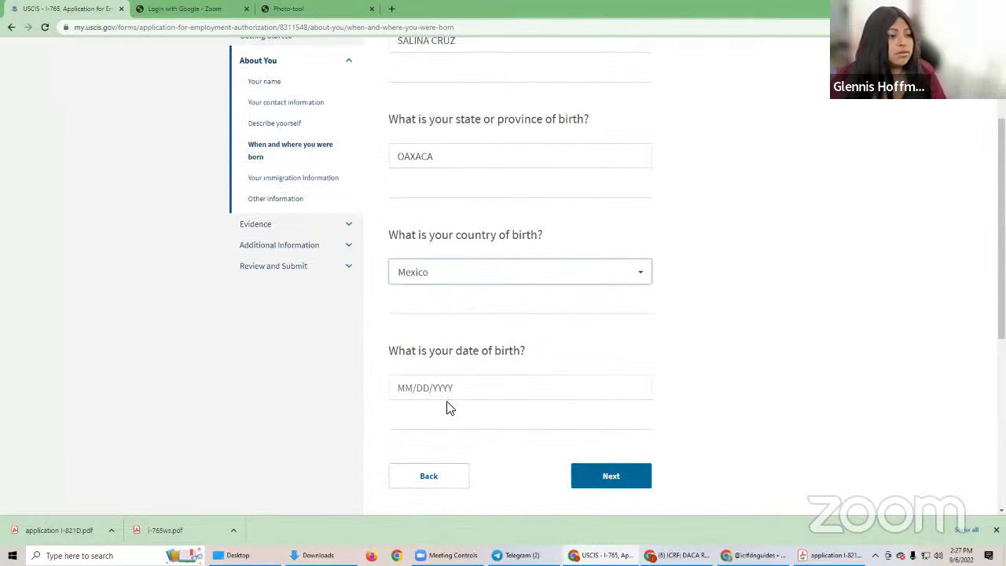
{"action": "left_click", "coordinate": [447, 389]}
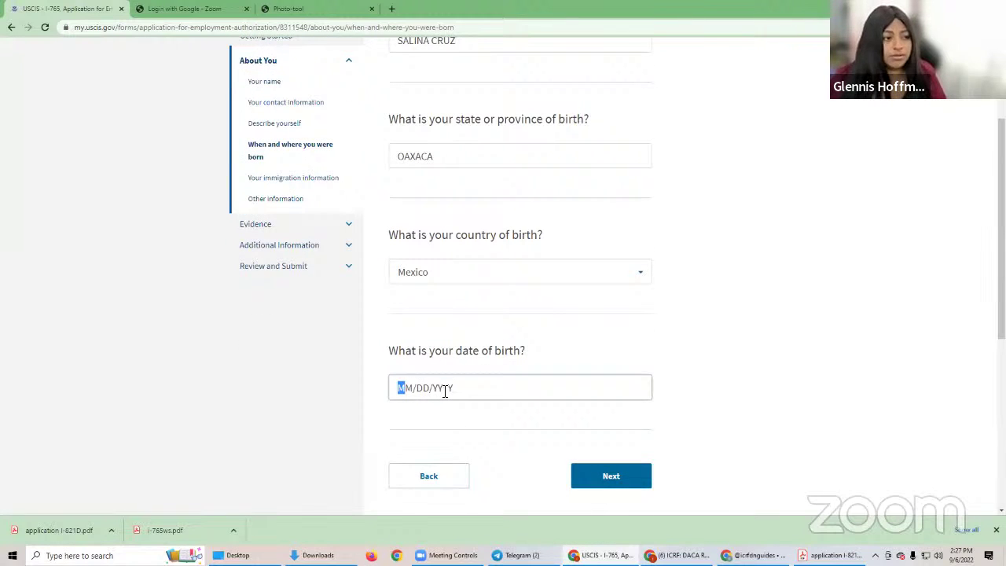
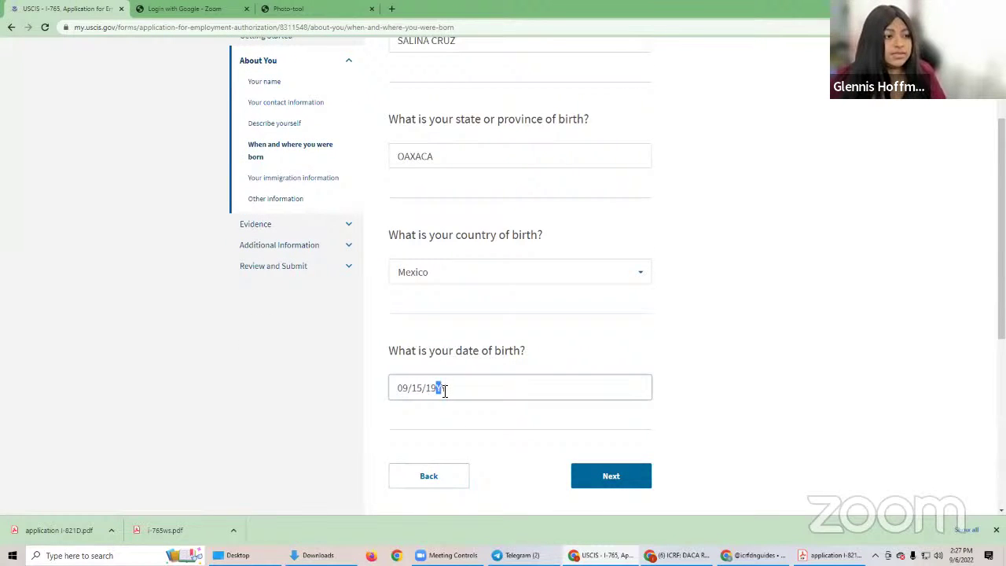
{"action": "left_click", "coordinate": [651, 487]}
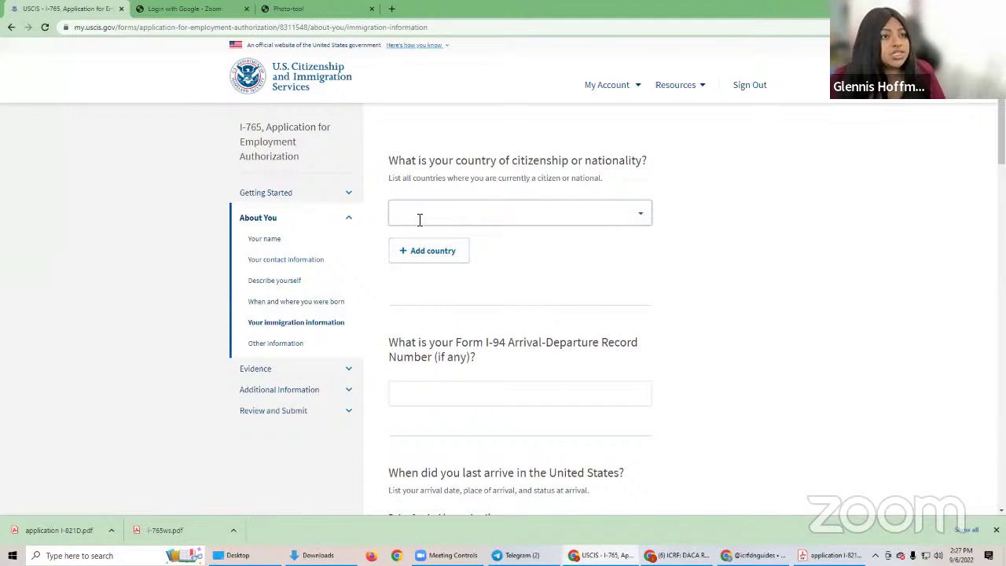
- Select Mexico as country of citizenship and enter the I-94 record number
{"action": "left_click", "coordinate": [419, 221]}
{"action": "type", "text": "MEXI"}
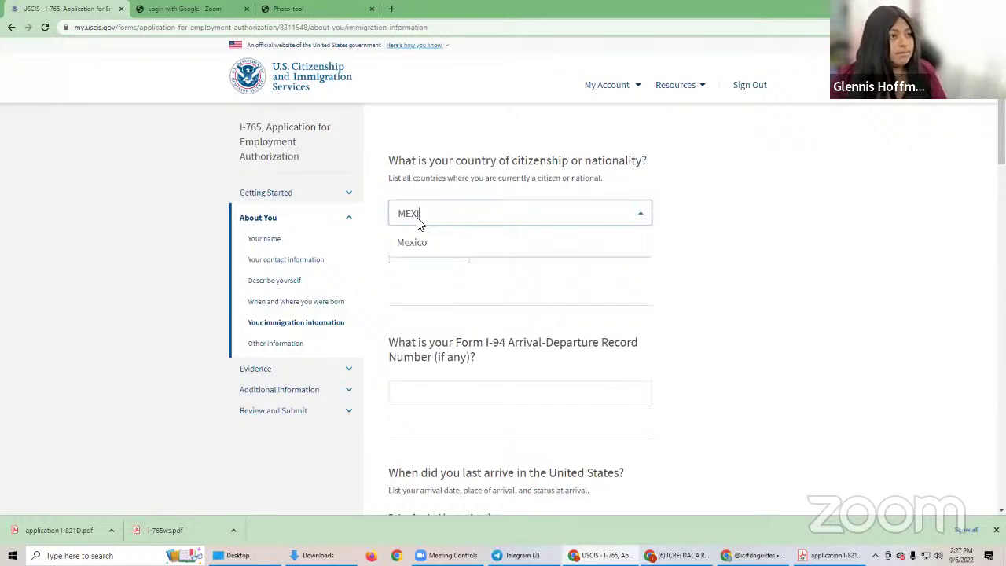
{"action": "left_click", "coordinate": [411, 240]}
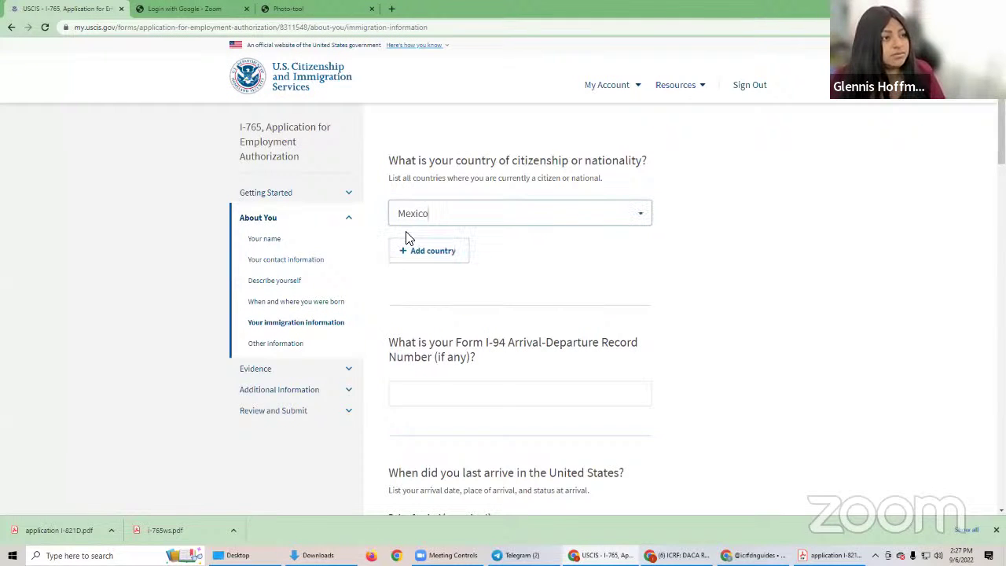
{"action": "scroll", "coordinate": [416, 370], "scroll_direction": "down", "scroll_amount": 1}
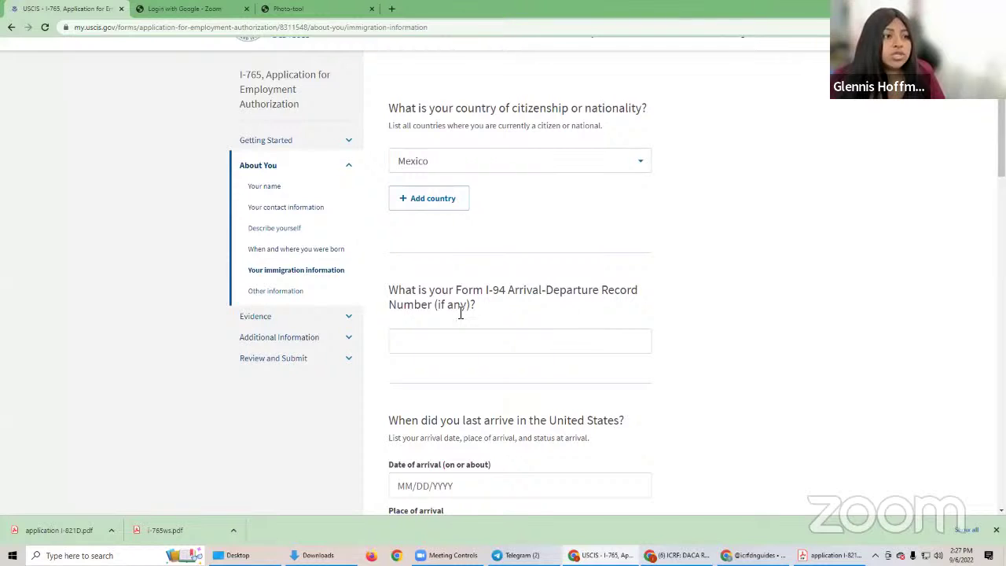
{"action": "left_click", "coordinate": [448, 348]}
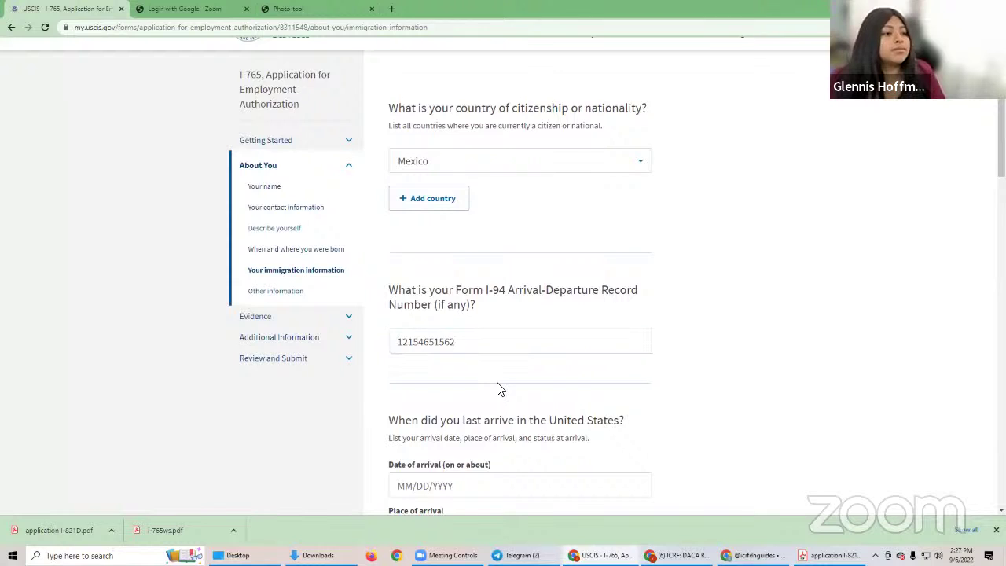
{"action": "scroll", "coordinate": [498, 388], "scroll_direction": "down", "scroll_amount": 2}
- Enter arrival date 12/27/2016 with HOUSTON TX as place of arrival
{"action": "left_click", "coordinate": [442, 329]}
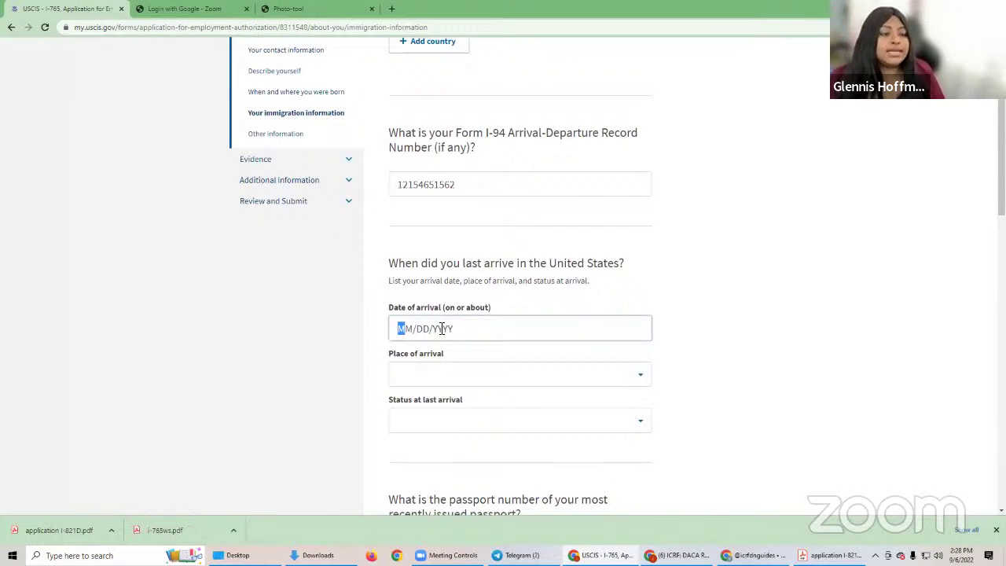
{"action": "type", "text": "12/"}
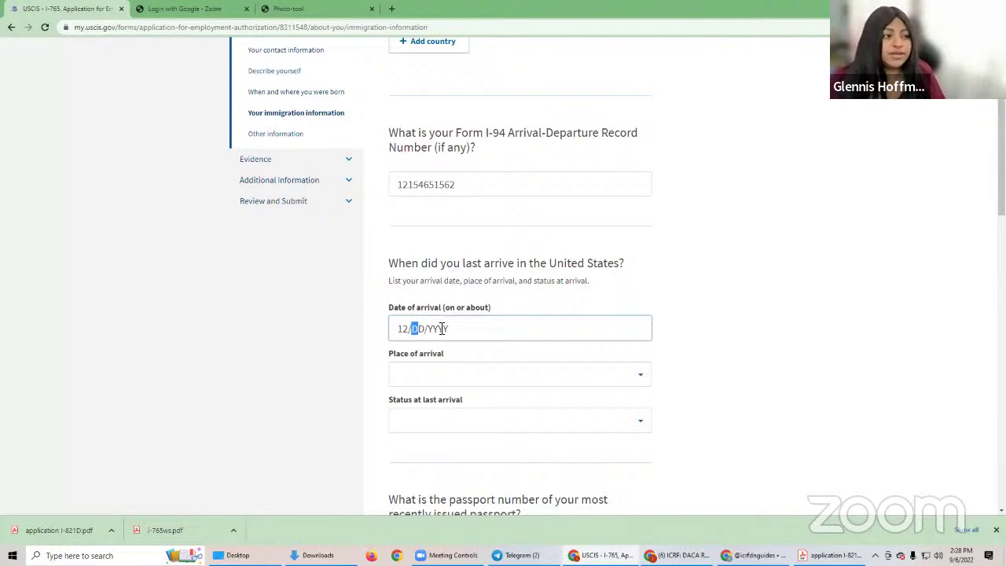
{"action": "type", "text": "26/"}
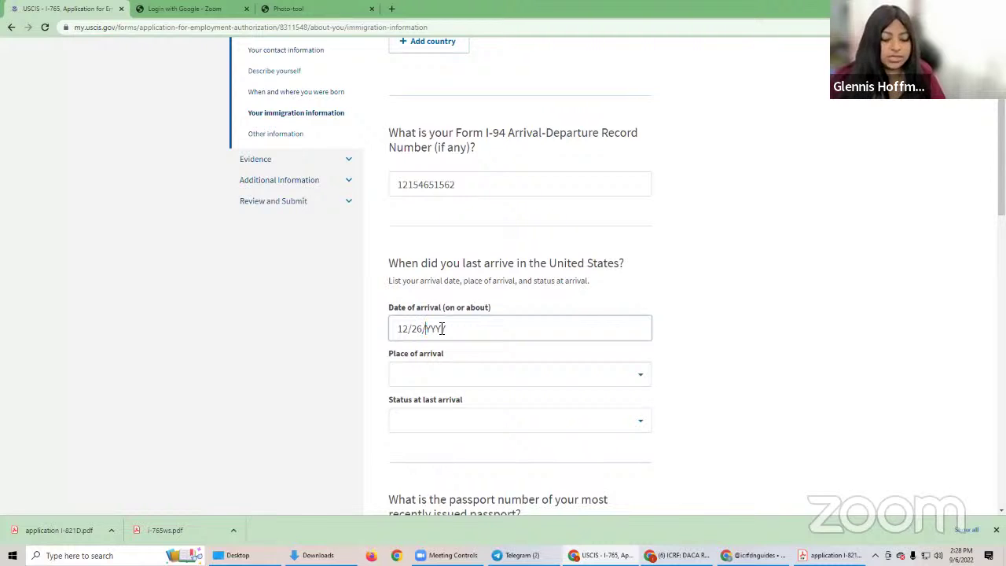
{"action": "key", "text": "BackSpace"}
{"action": "key", "text": "BackSpace"}
{"action": "type", "text": "7/"}
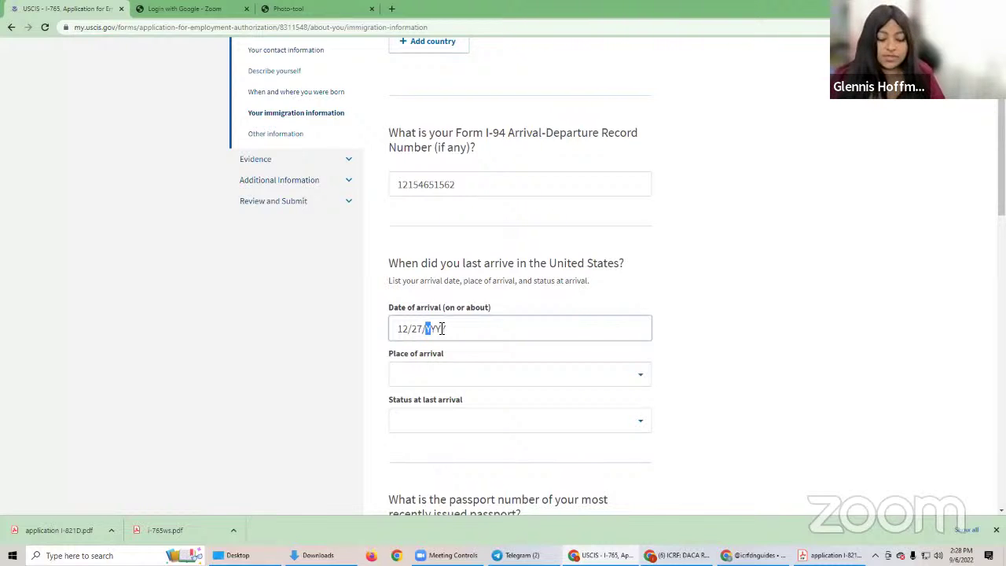
{"action": "type", "text": "2016"}
{"action": "left_click", "coordinate": [430, 374]}
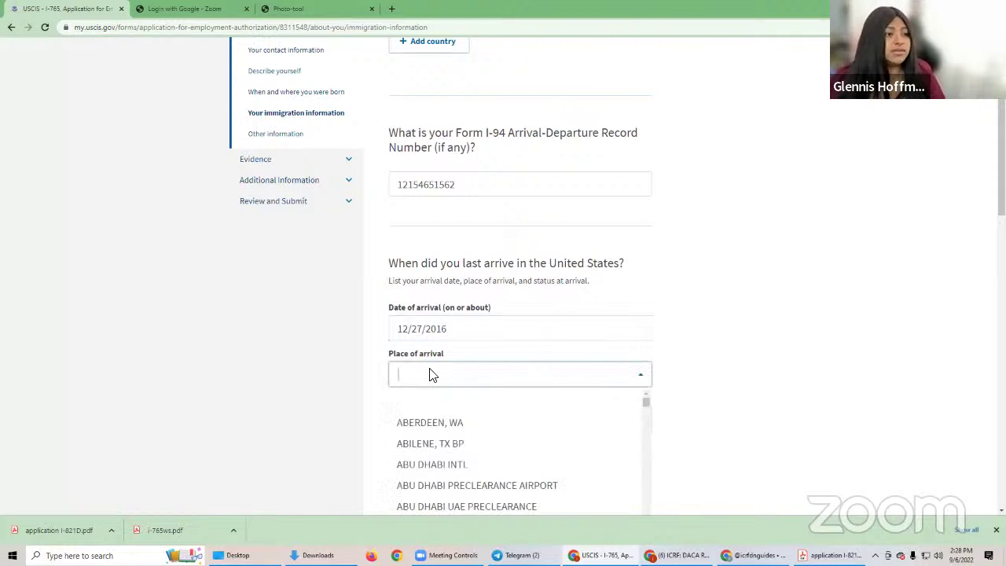
{"action": "type", "text": "HOUS"}
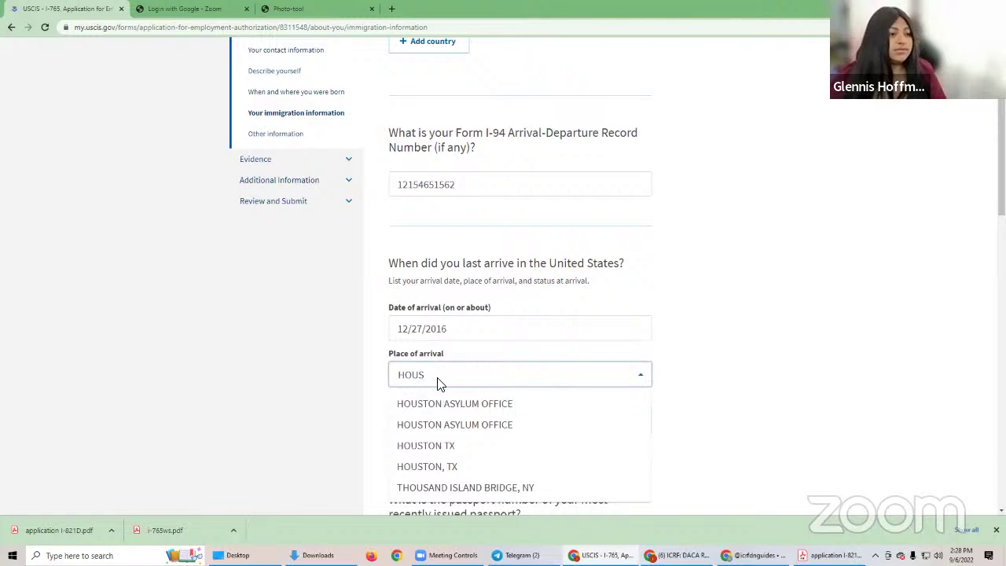
{"action": "key", "text": "Return"}
- Set status at last arrival to DA - Advance Parole Granted By District Office
{"action": "left_click", "coordinate": [469, 430]}
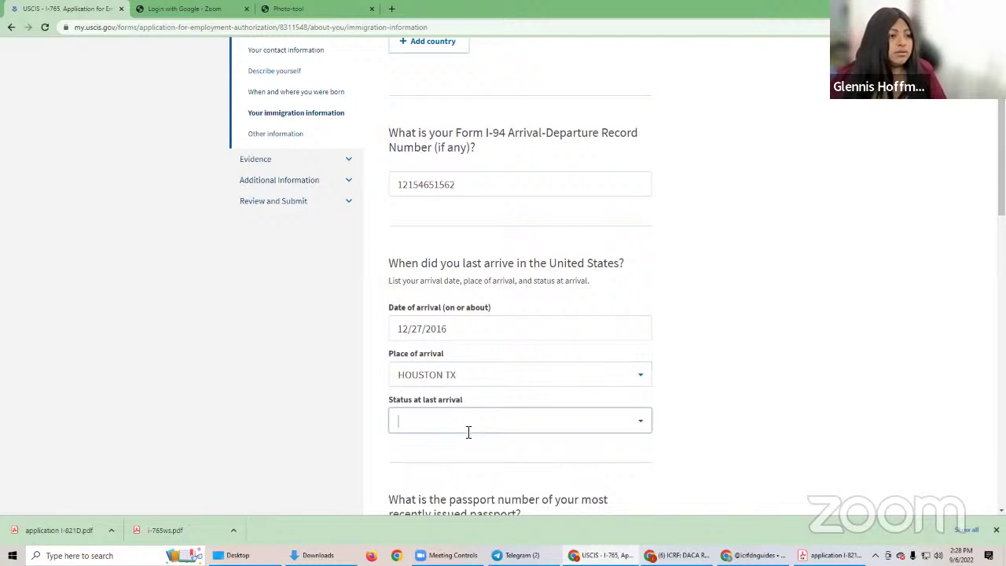
{"action": "scroll", "coordinate": [627, 418], "scroll_direction": "down", "scroll_amount": 1}
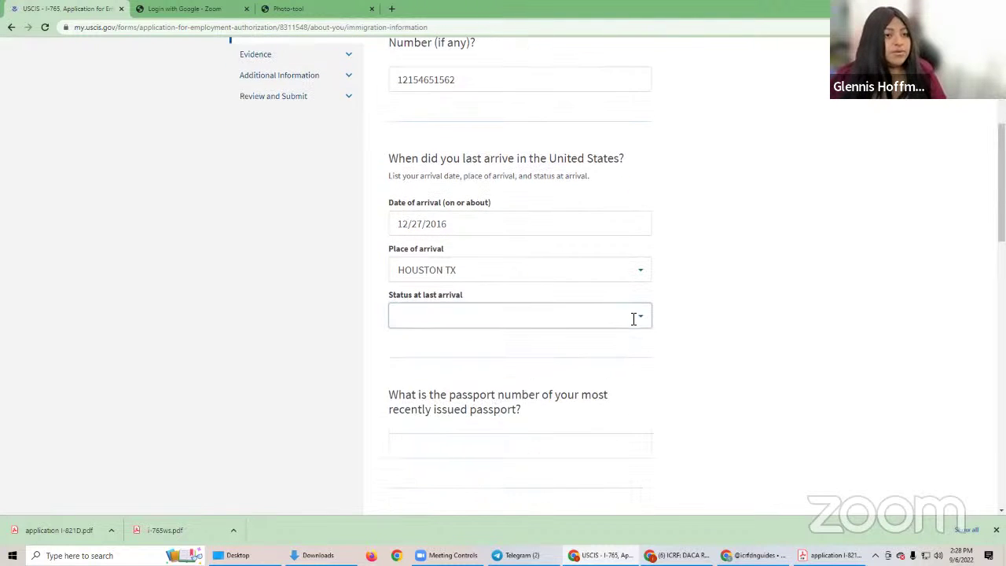
{"action": "left_click", "coordinate": [641, 317]}
{"action": "scroll", "coordinate": [548, 409], "scroll_direction": "down", "scroll_amount": 6}
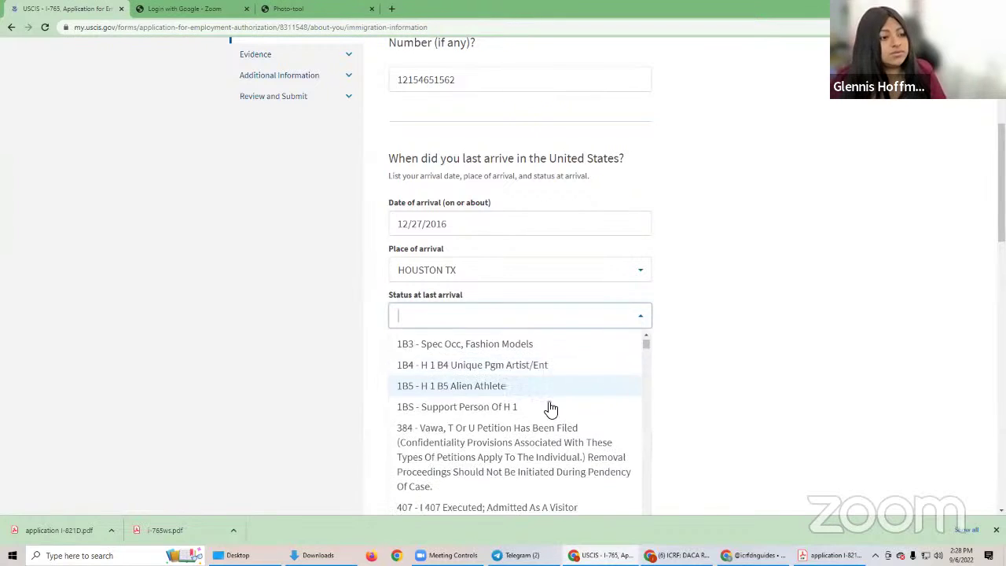
{"action": "type", "text": "DA"}
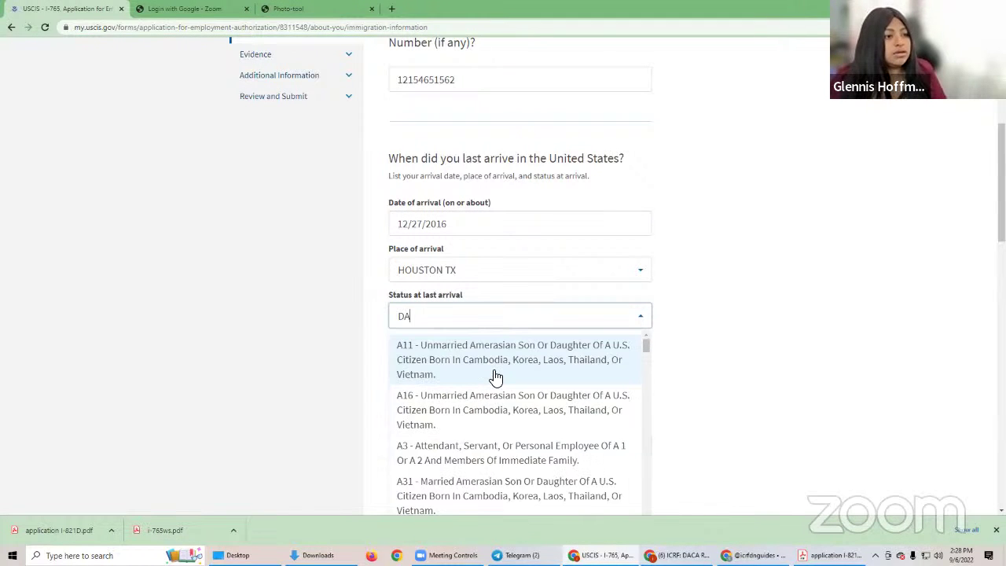
{"action": "scroll", "coordinate": [475, 382], "scroll_direction": "down", "scroll_amount": 3}
{"action": "scroll", "coordinate": [474, 379], "scroll_direction": "down", "scroll_amount": 5}
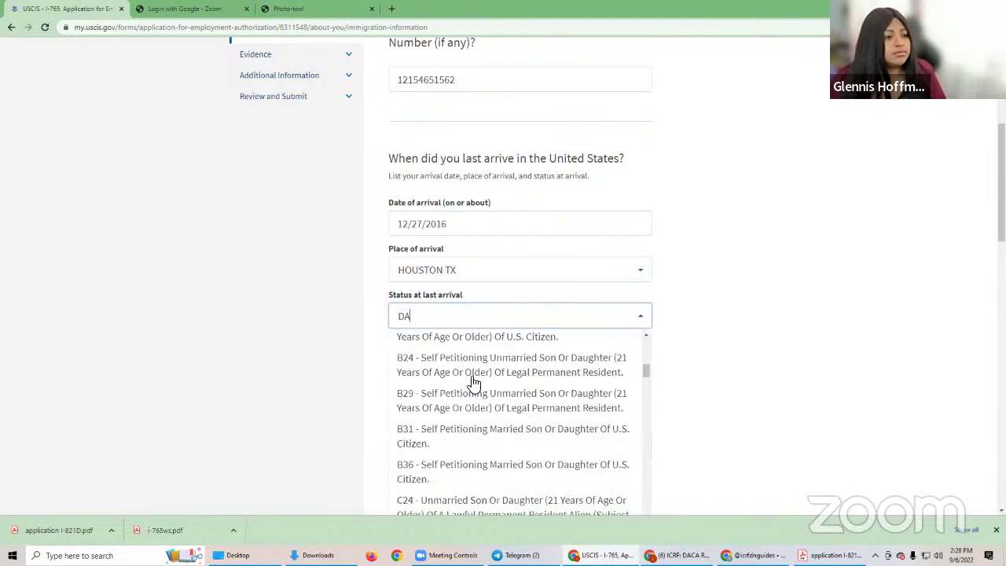
{"action": "type", "text": "D"}
{"action": "left_click", "coordinate": [434, 320]}
{"action": "left_click", "coordinate": [433, 320]}
{"action": "scroll", "coordinate": [616, 353], "scroll_direction": "down", "scroll_amount": 10}
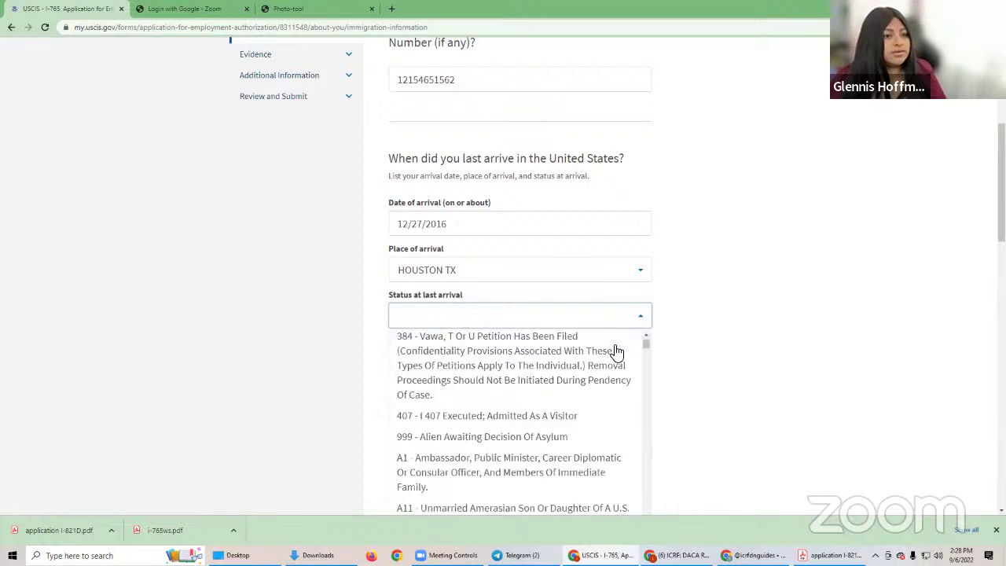
{"action": "scroll", "coordinate": [616, 353], "scroll_direction": "down", "scroll_amount": 12}
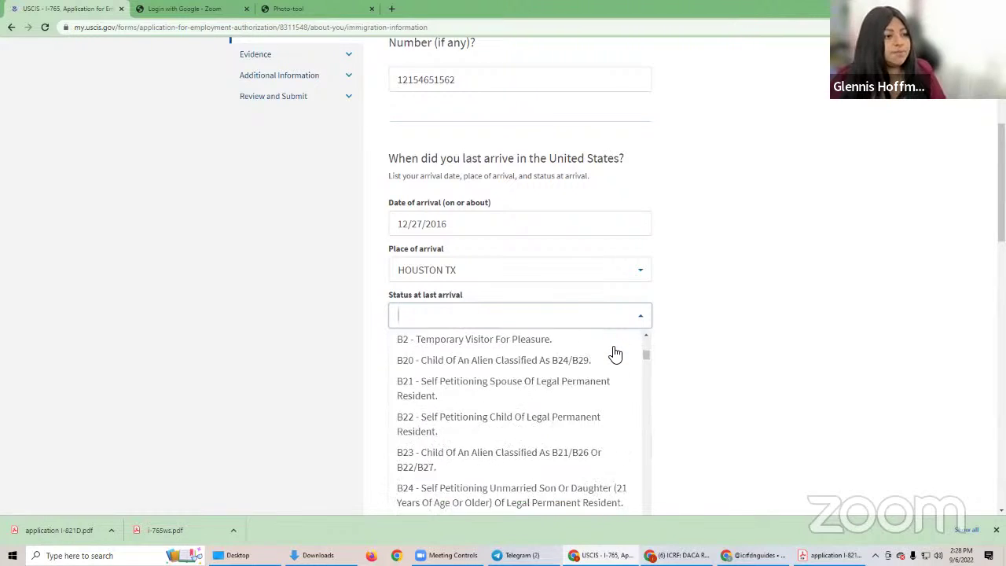
{"action": "scroll", "coordinate": [616, 353], "scroll_direction": "down", "scroll_amount": 15}
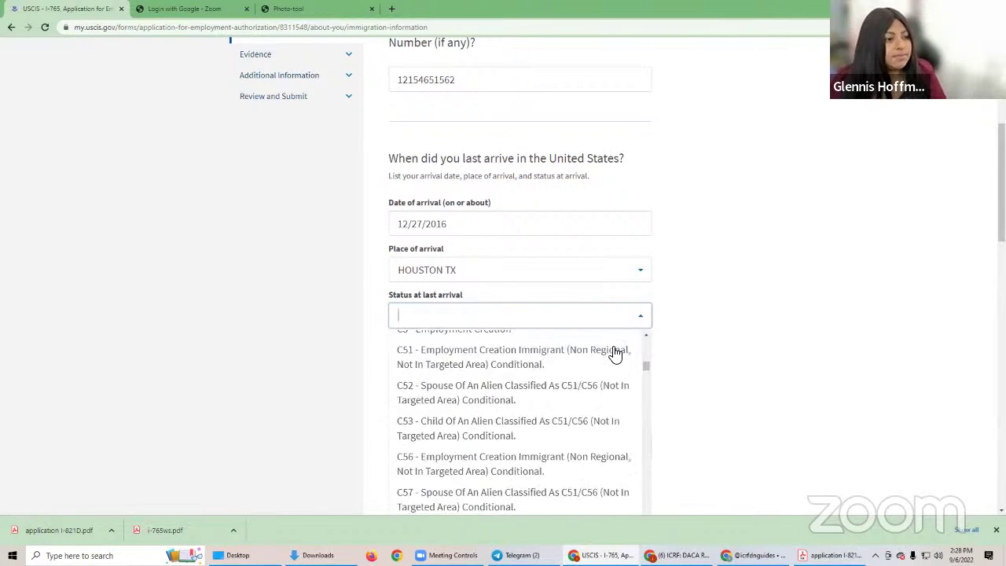
{"action": "scroll", "coordinate": [616, 353], "scroll_direction": "down", "scroll_amount": 10}
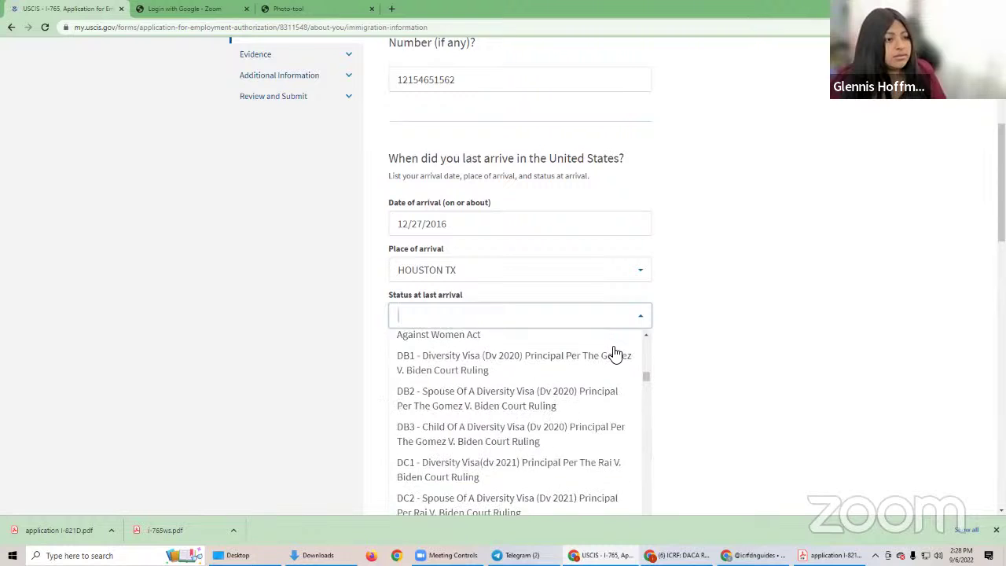
{"action": "scroll", "coordinate": [610, 353], "scroll_direction": "up", "scroll_amount": 3}
{"action": "scroll", "coordinate": [584, 387], "scroll_direction": "down", "scroll_amount": 3}
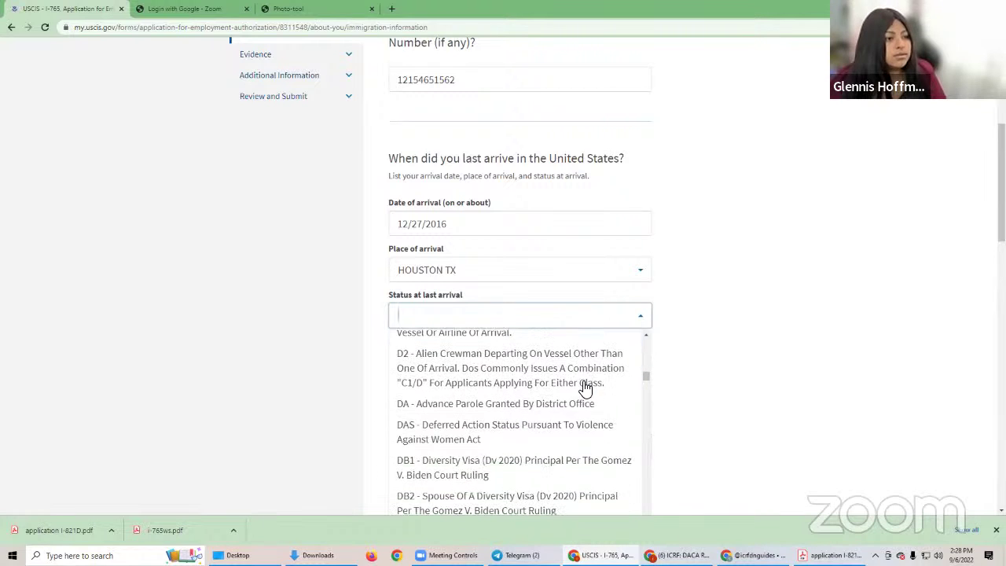
{"action": "left_click", "coordinate": [524, 408]}
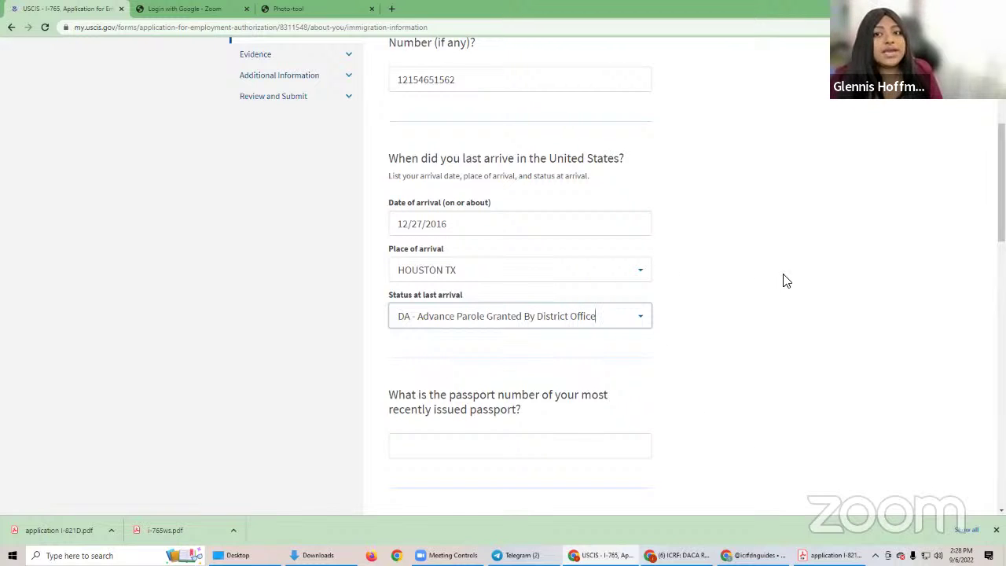
{"action": "left_click", "coordinate": [641, 318]}
- Replace the arrival status with NLS - No Lawful Status from the status list
{"action": "scroll", "coordinate": [631, 359], "scroll_direction": "down", "scroll_amount": 5}
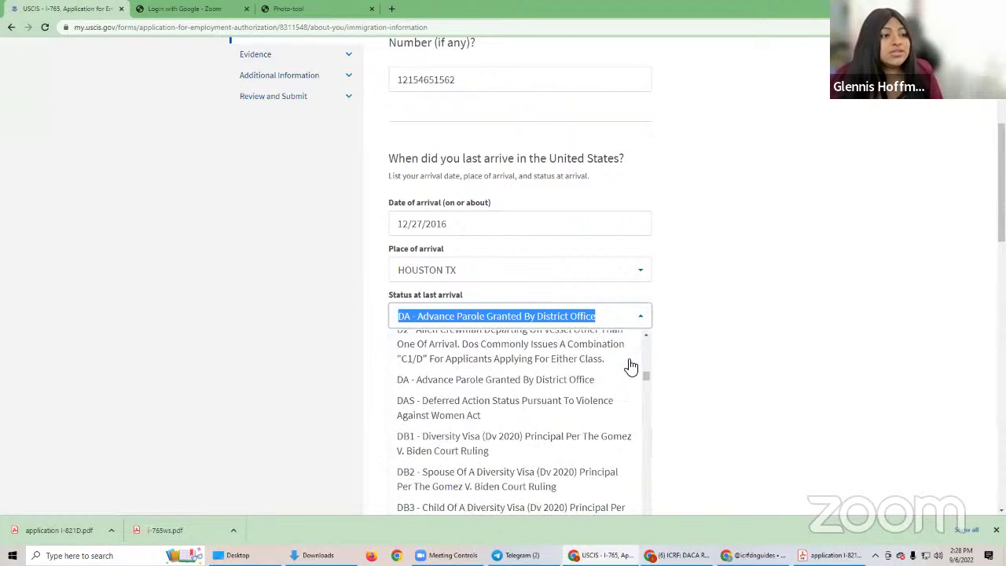
{"action": "scroll", "coordinate": [638, 367], "scroll_direction": "down", "scroll_amount": 10}
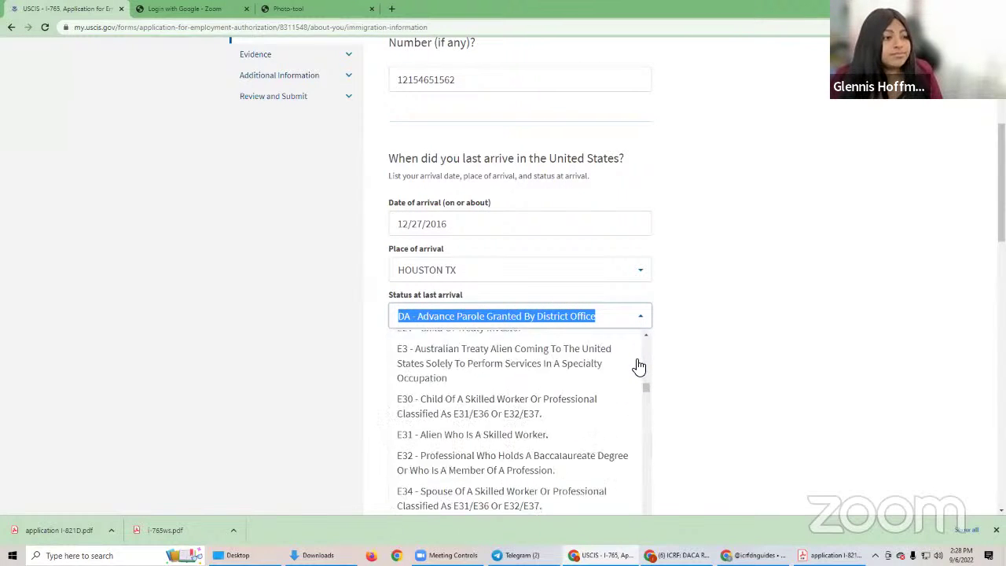
{"action": "scroll", "coordinate": [641, 367], "scroll_direction": "down", "scroll_amount": 10}
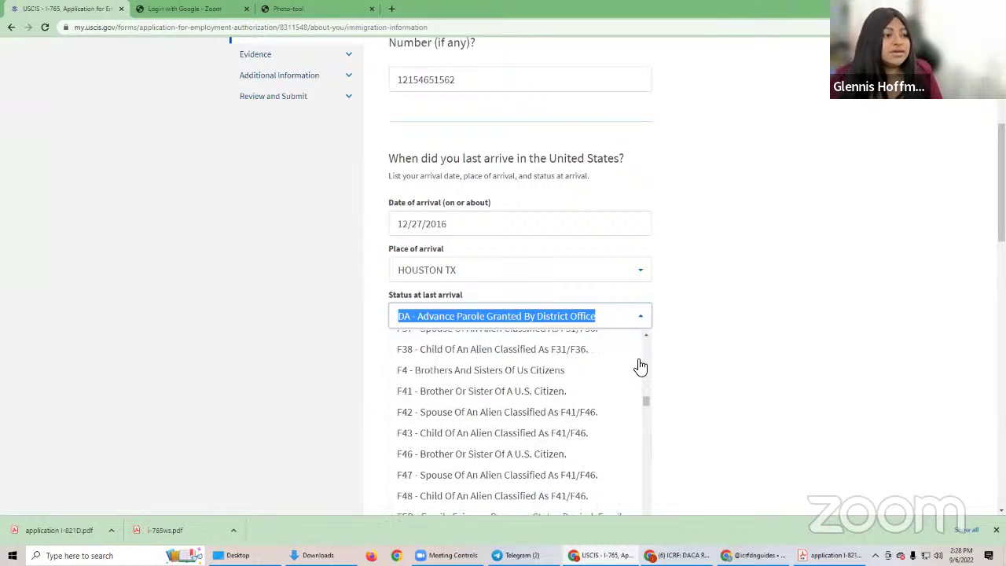
{"action": "scroll", "coordinate": [640, 367], "scroll_direction": "down", "scroll_amount": 10}
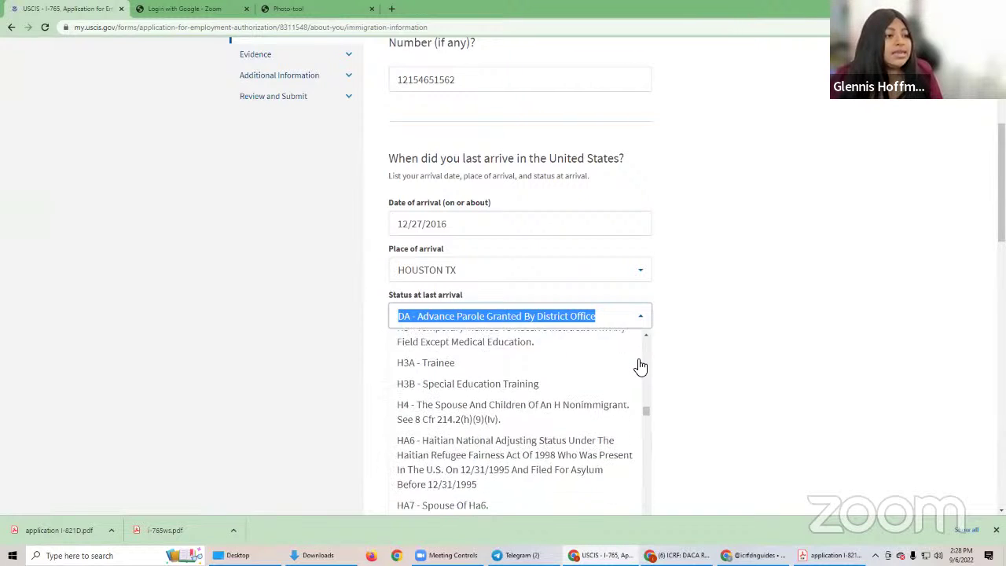
{"action": "scroll", "coordinate": [640, 367], "scroll_direction": "down", "scroll_amount": 10}
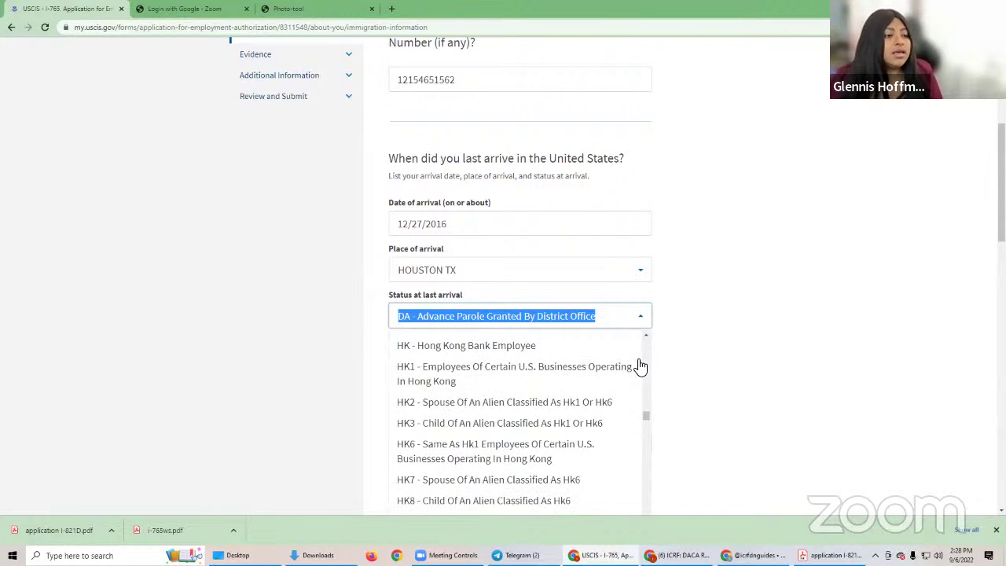
{"action": "scroll", "coordinate": [640, 367], "scroll_direction": "up", "scroll_amount": 10}
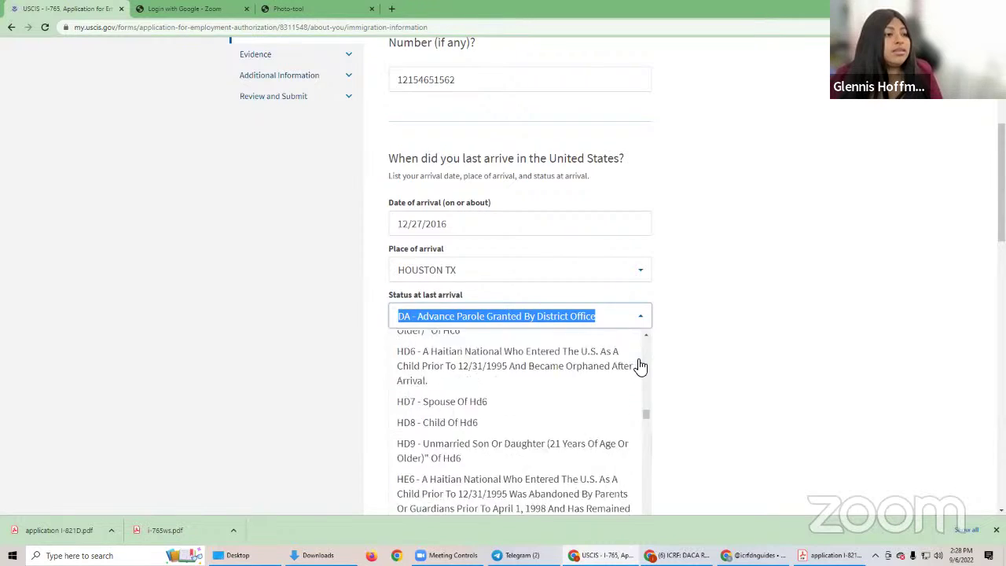
{"action": "scroll", "coordinate": [641, 367], "scroll_direction": "down", "scroll_amount": 10}
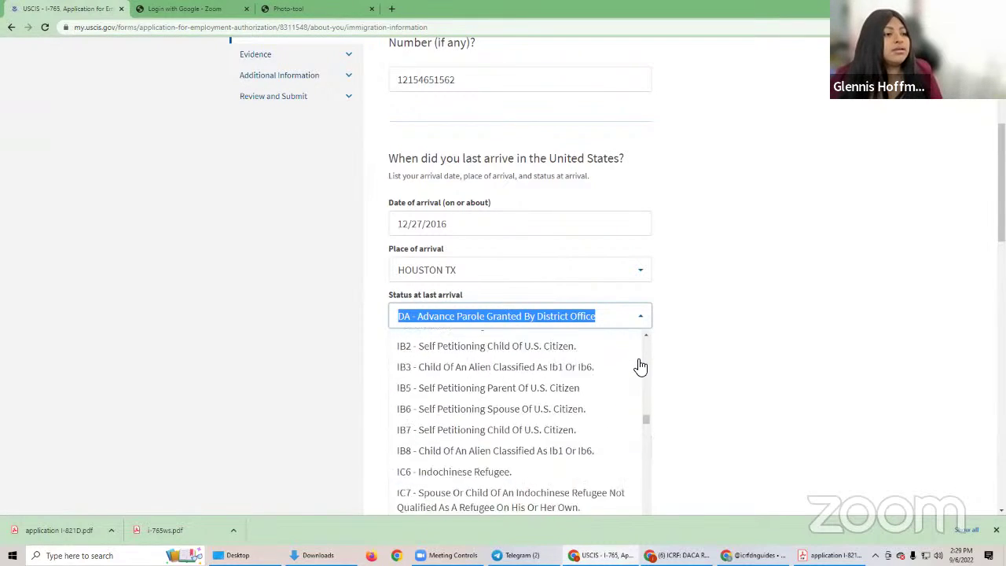
{"action": "scroll", "coordinate": [641, 367], "scroll_direction": "down", "scroll_amount": 10}
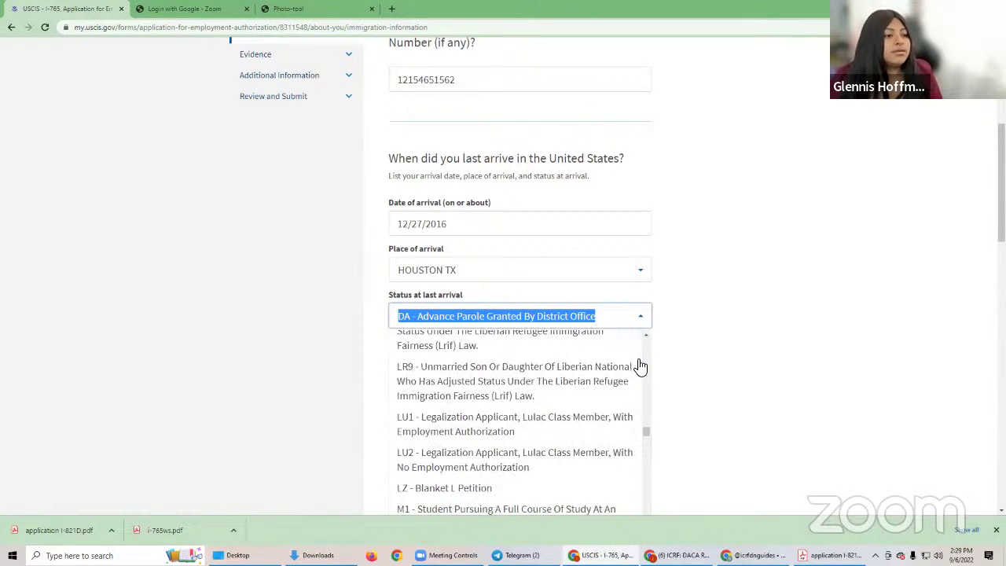
{"action": "scroll", "coordinate": [641, 368], "scroll_direction": "down", "scroll_amount": 5}
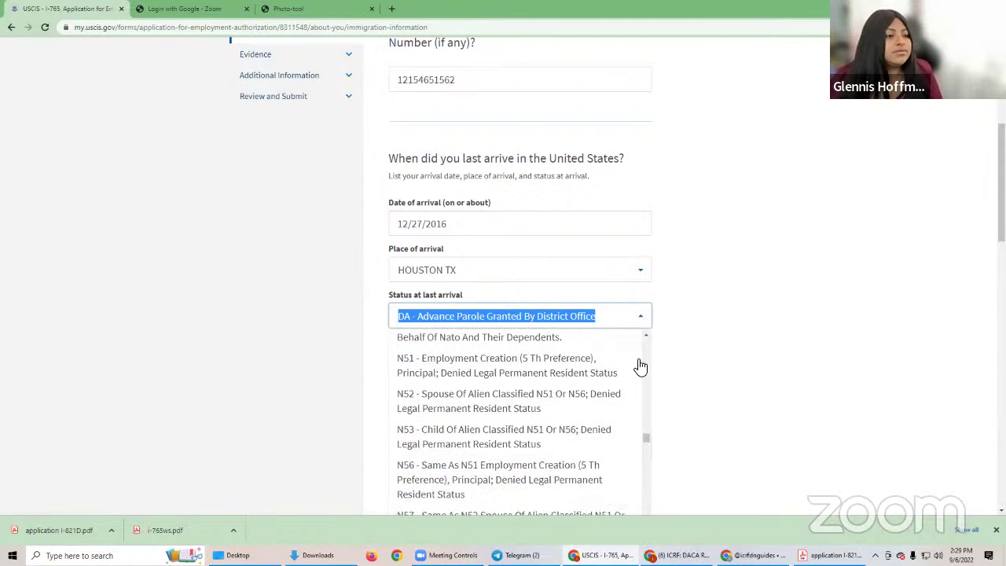
{"action": "scroll", "coordinate": [641, 367], "scroll_direction": "down", "scroll_amount": 4}
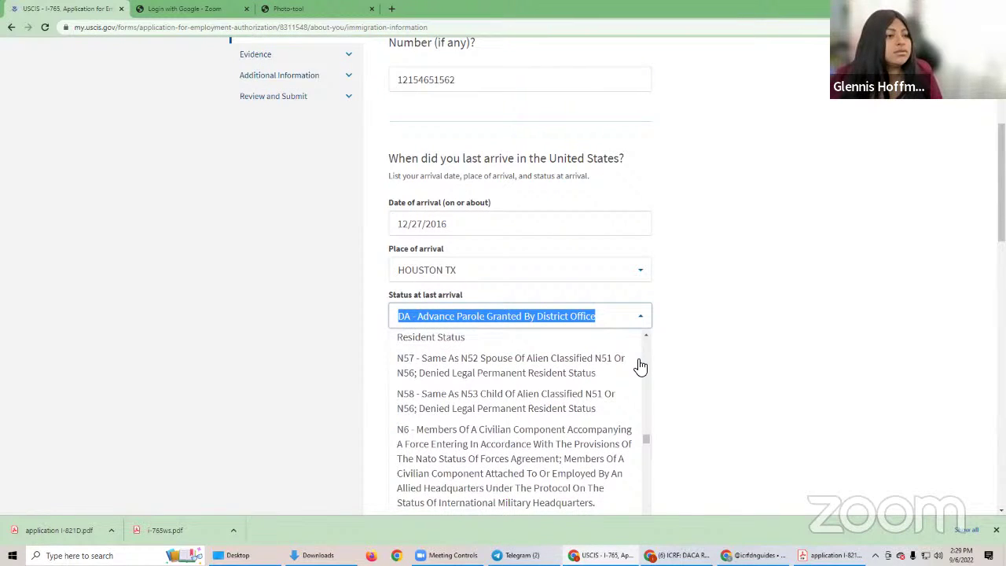
{"action": "scroll", "coordinate": [641, 367], "scroll_direction": "down", "scroll_amount": 1}
{"action": "scroll", "coordinate": [641, 367], "scroll_direction": "up", "scroll_amount": 4}
{"action": "scroll", "coordinate": [641, 367], "scroll_direction": "down", "scroll_amount": 5}
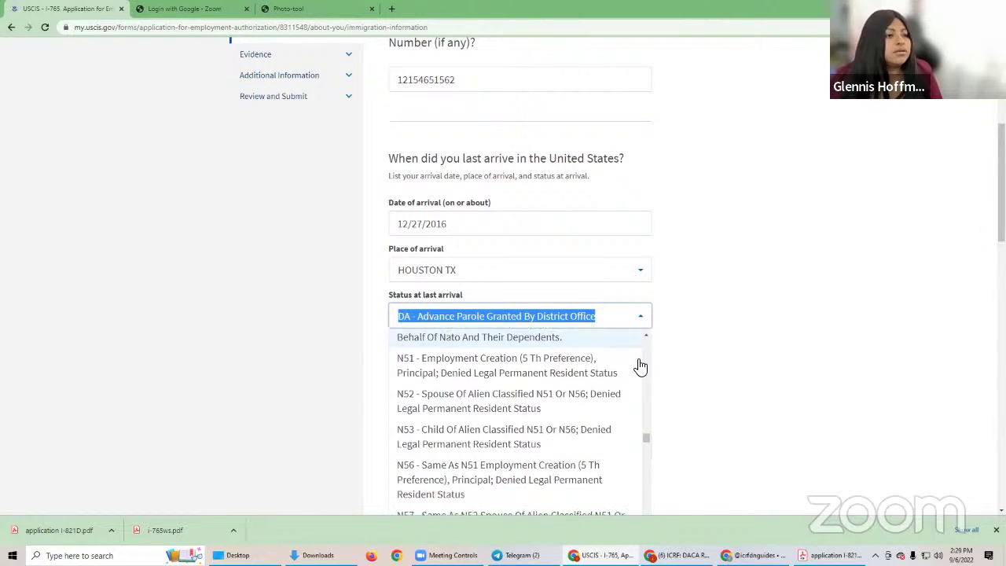
{"action": "scroll", "coordinate": [641, 367], "scroll_direction": "down", "scroll_amount": 8}
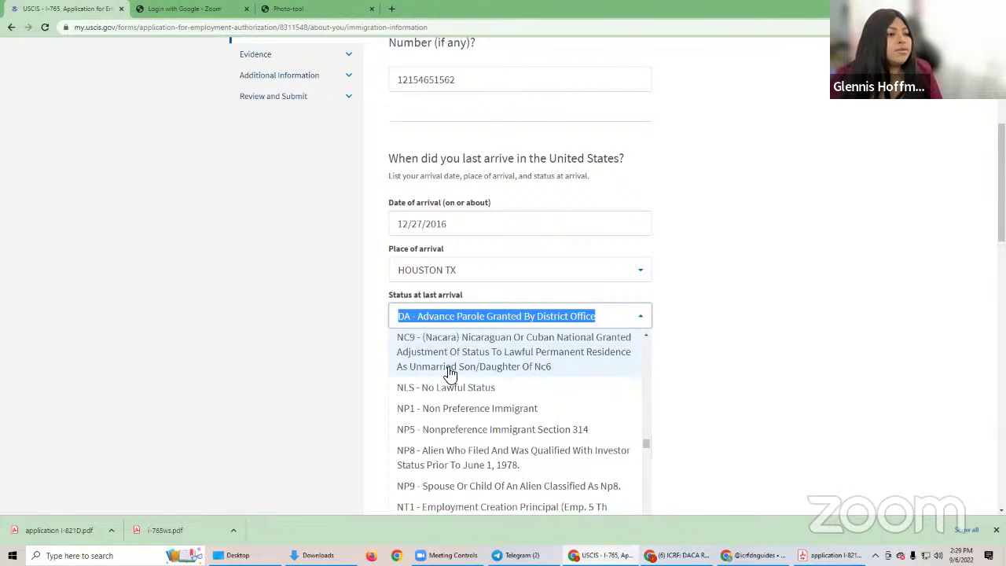
{"action": "left_click", "coordinate": [440, 385]}
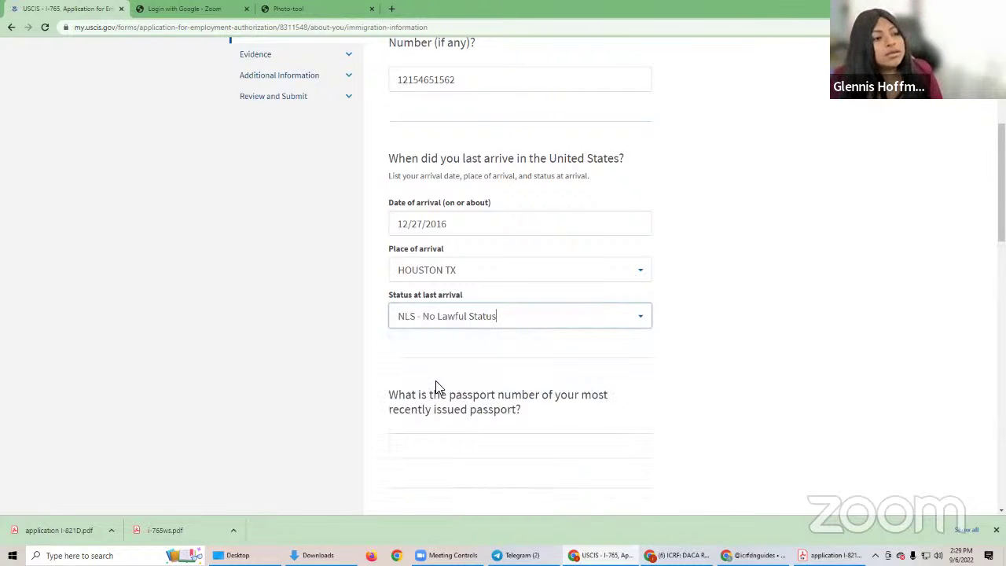
- Change the date of arrival to 09/01/2001
{"action": "left_click", "coordinate": [442, 269]}
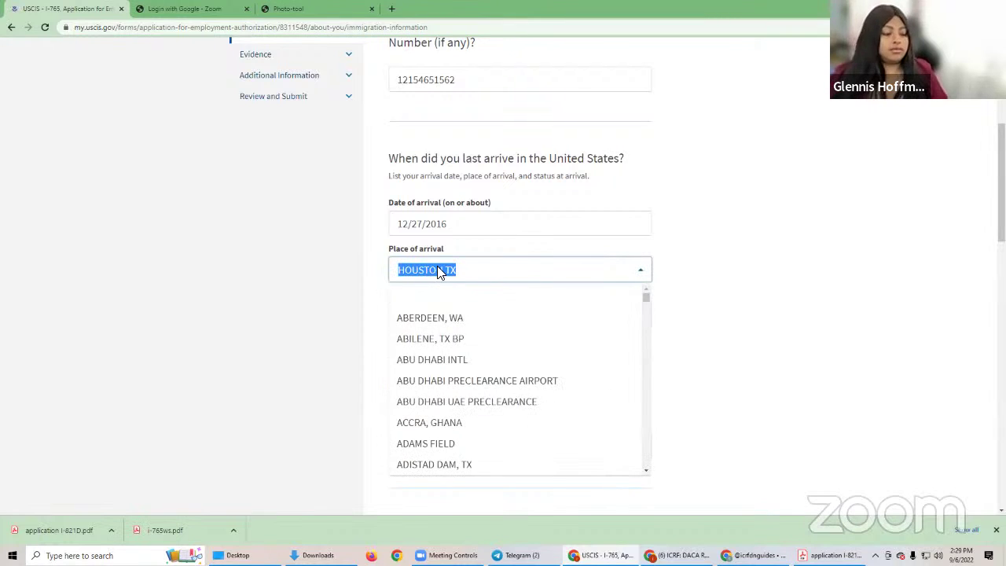
{"action": "type", "text": "SAN DI"}
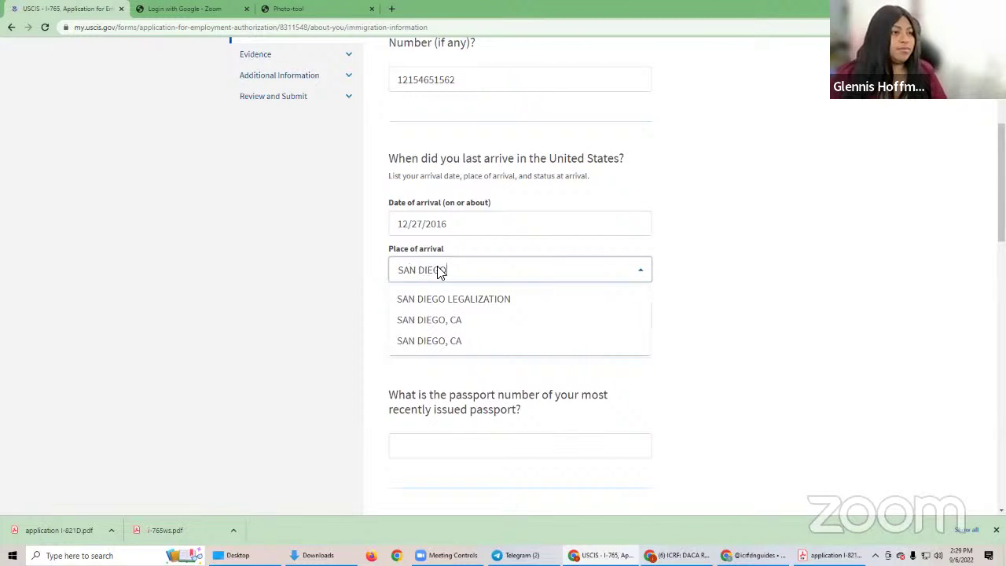
{"action": "type", "text": "EG"}
{"action": "left_click", "coordinate": [449, 223]}
{"action": "triple_click", "coordinate": [447, 223]}
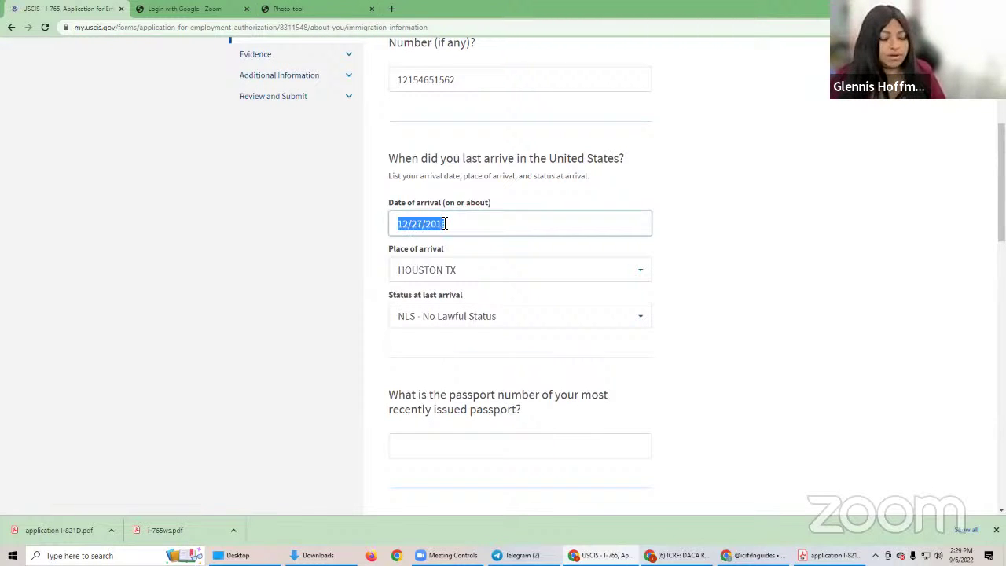
{"action": "type", "text": "09/01/2"}
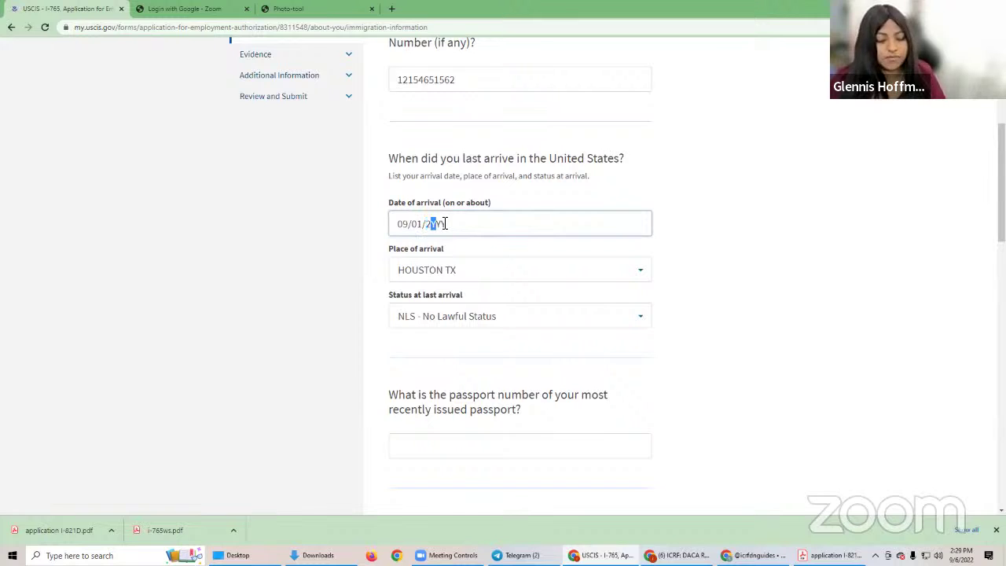
{"action": "type", "text": "00"}
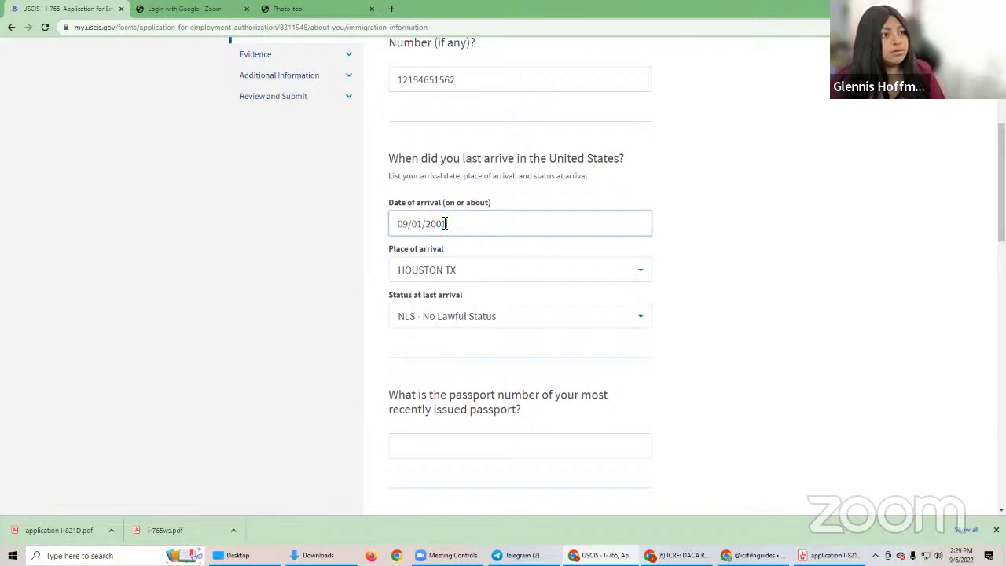
{"action": "type", "text": "1"}
{"action": "left_click", "coordinate": [343, 306]}
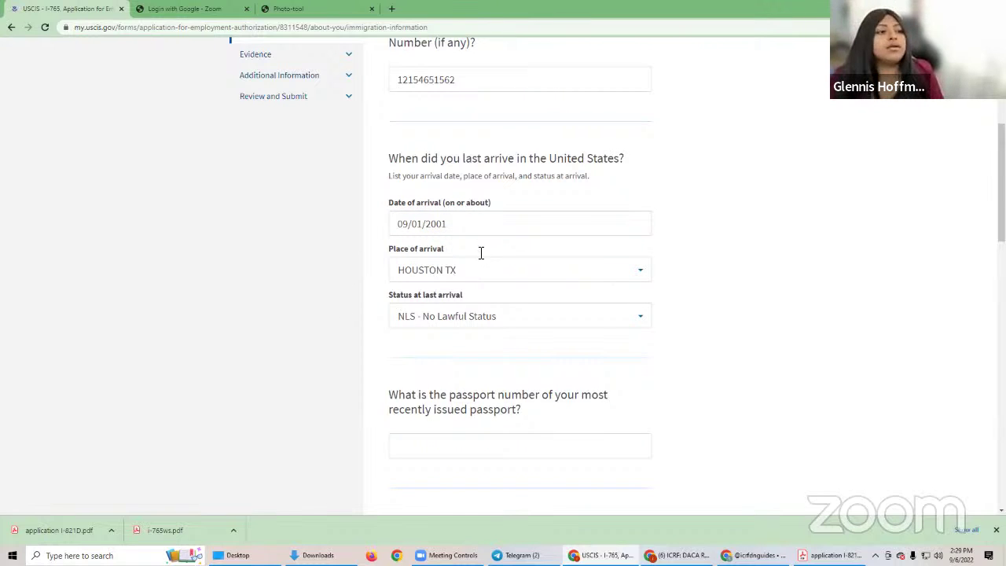
- Set place of arrival to SAN DIEGO, CA, keeping status No Lawful Status
{"action": "left_click", "coordinate": [469, 275]}
{"action": "type", "text": "SAND"}
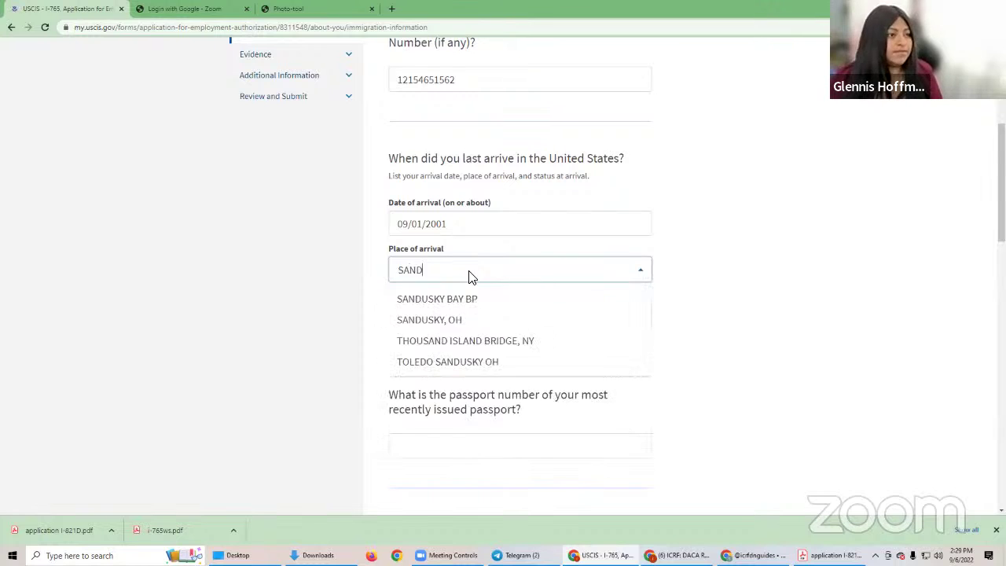
{"action": "key", "text": "BackSpace"}
{"action": "type", "text": "DIEGO"}
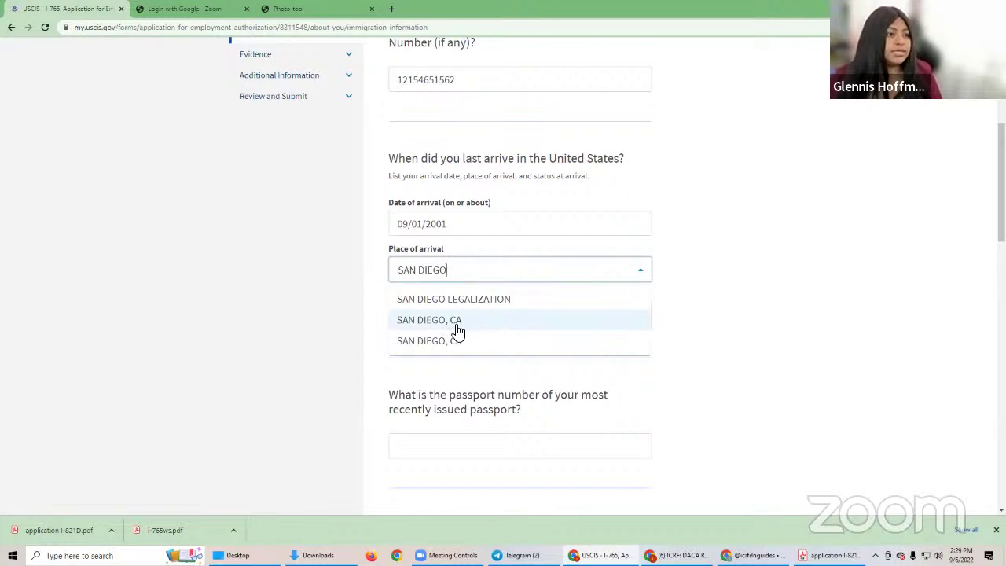
{"action": "left_click", "coordinate": [454, 323]}
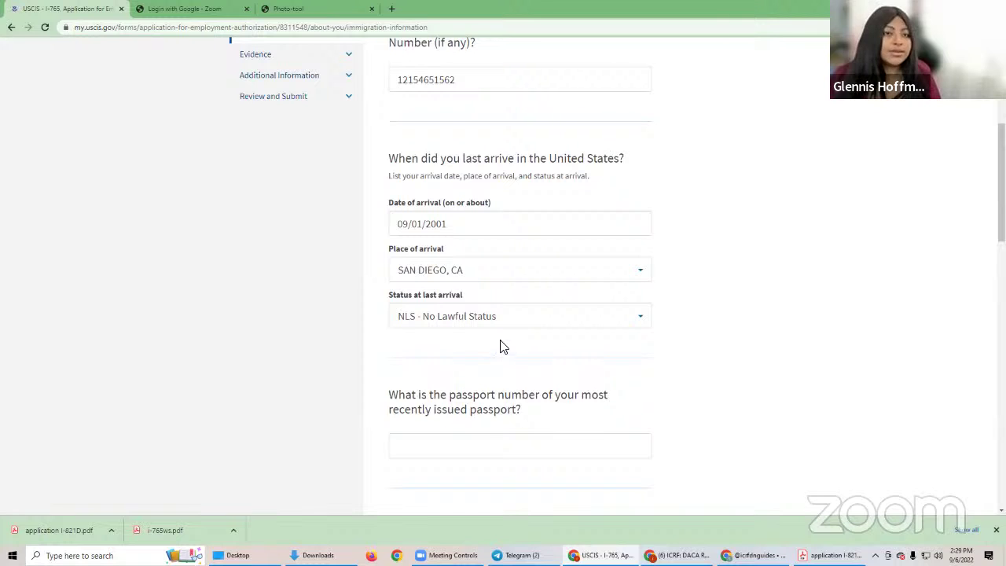
{"action": "left_click", "coordinate": [427, 315]}
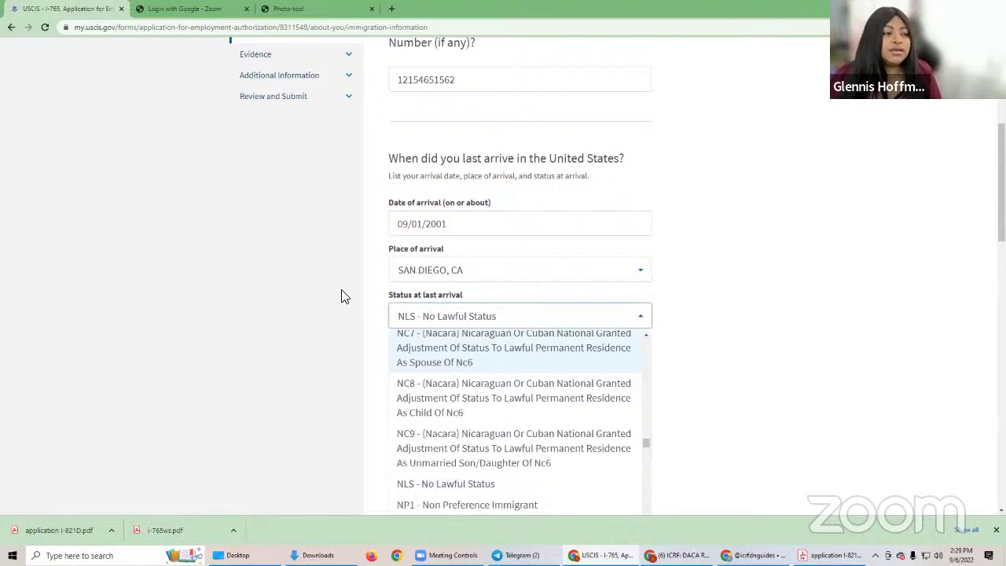
{"action": "scroll", "coordinate": [341, 294], "scroll_direction": "down", "scroll_amount": 1}
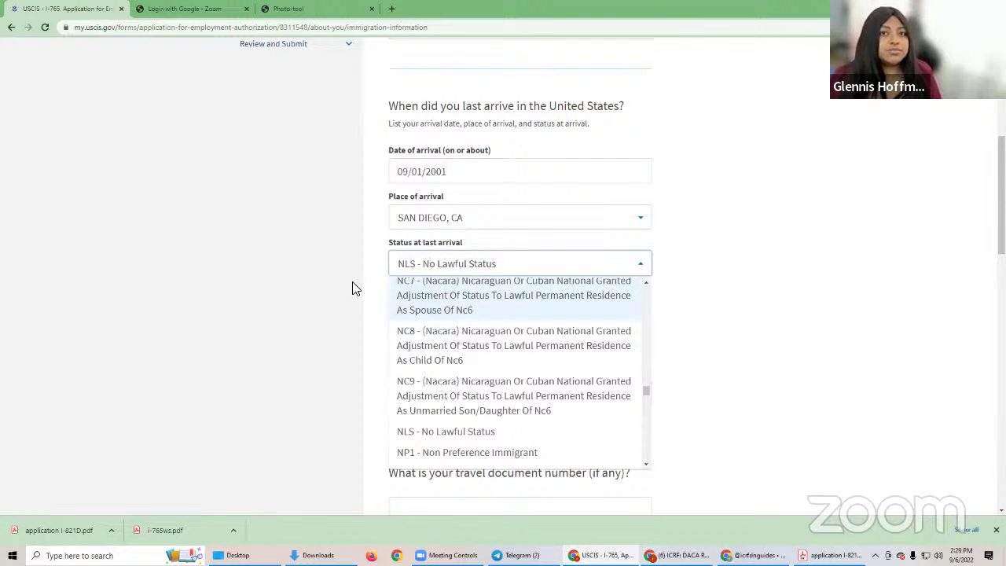
- Enter the passport number and reuse it as the travel document number
{"action": "scroll", "coordinate": [333, 284], "scroll_direction": "down", "scroll_amount": 2}
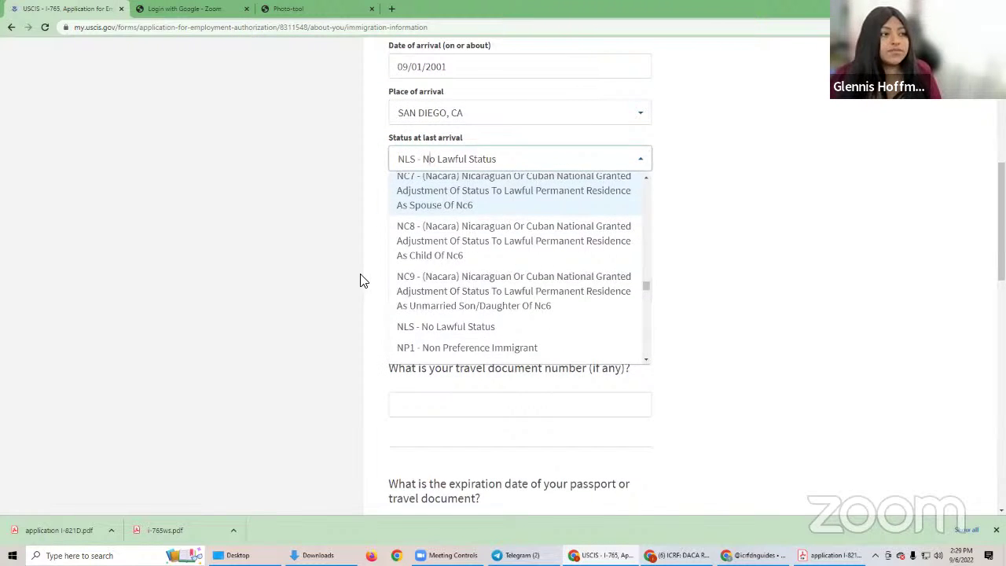
{"action": "left_click", "coordinate": [362, 281]}
{"action": "left_click", "coordinate": [431, 292]}
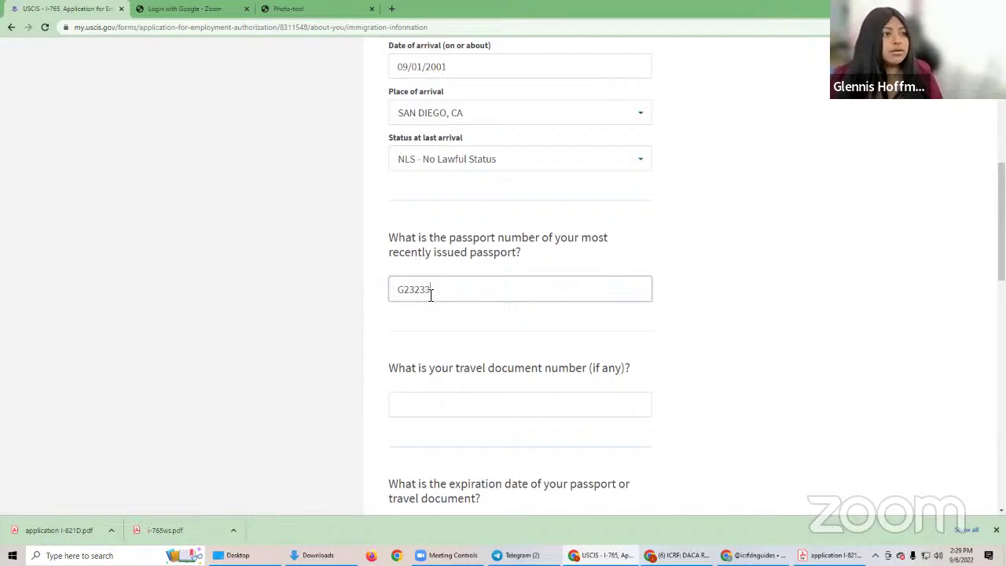
{"action": "scroll", "coordinate": [431, 295], "scroll_direction": "down", "scroll_amount": 2}
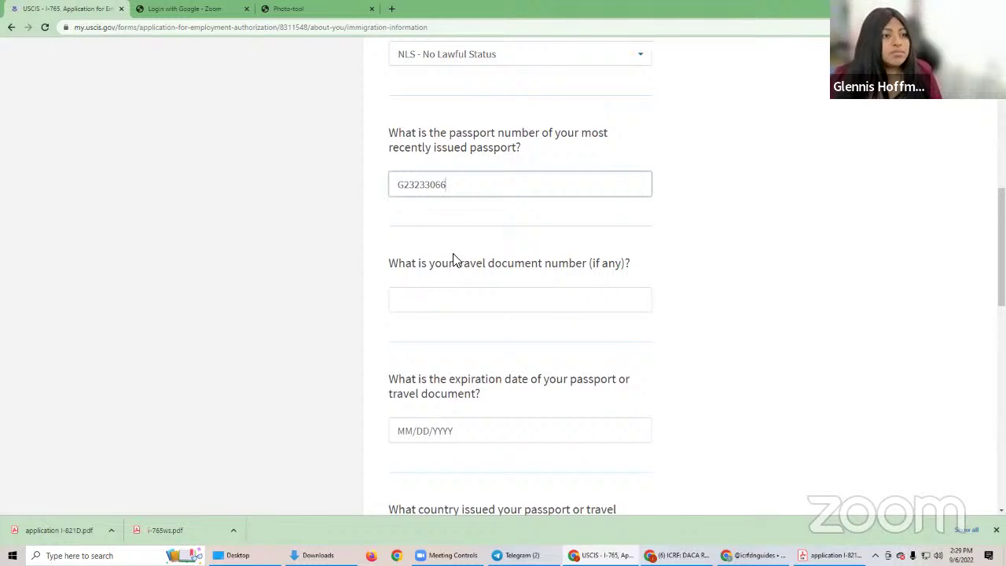
{"action": "left_click", "coordinate": [425, 294]}
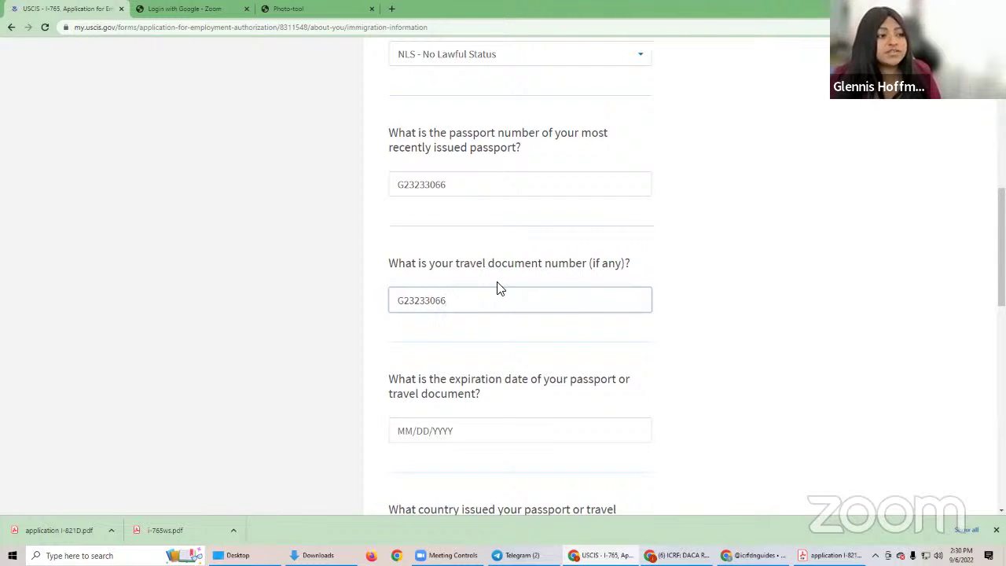
- Set passport expiration to 01/02/2031 and issuing country to Mexico
{"action": "scroll", "coordinate": [496, 289], "scroll_direction": "down", "scroll_amount": 1}
{"action": "left_click", "coordinate": [420, 329]}
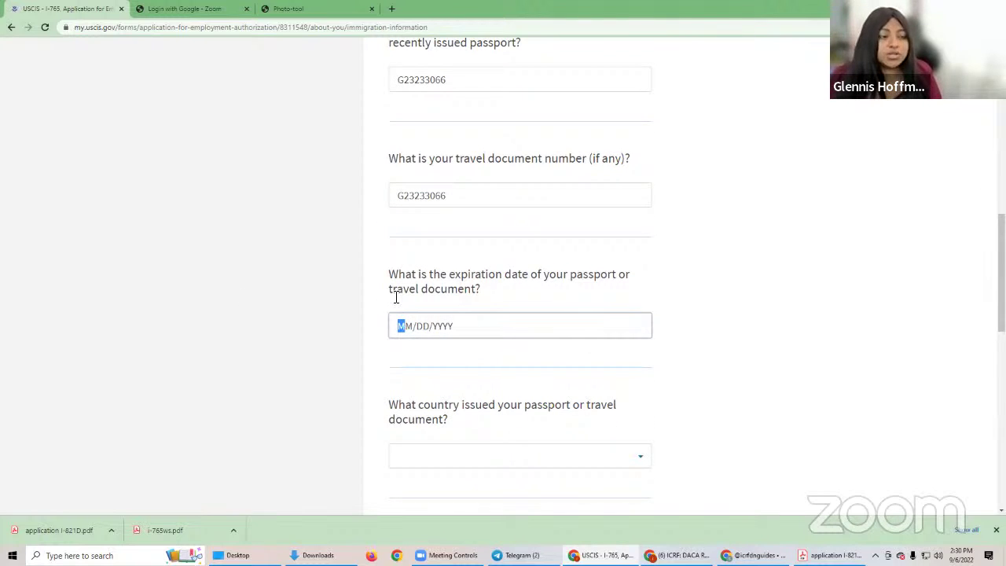
{"action": "type", "text": "0"}
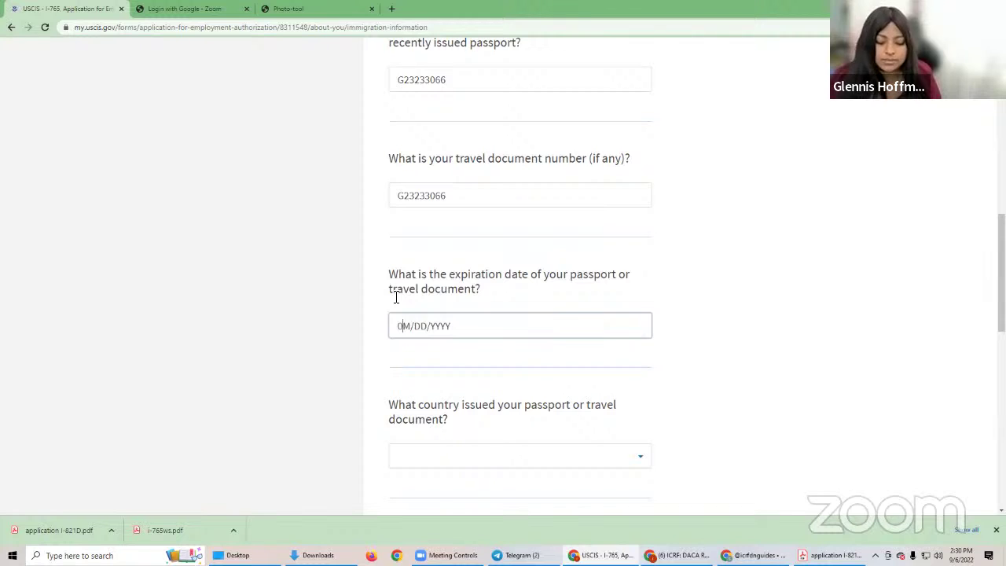
{"action": "type", "text": "102312"}
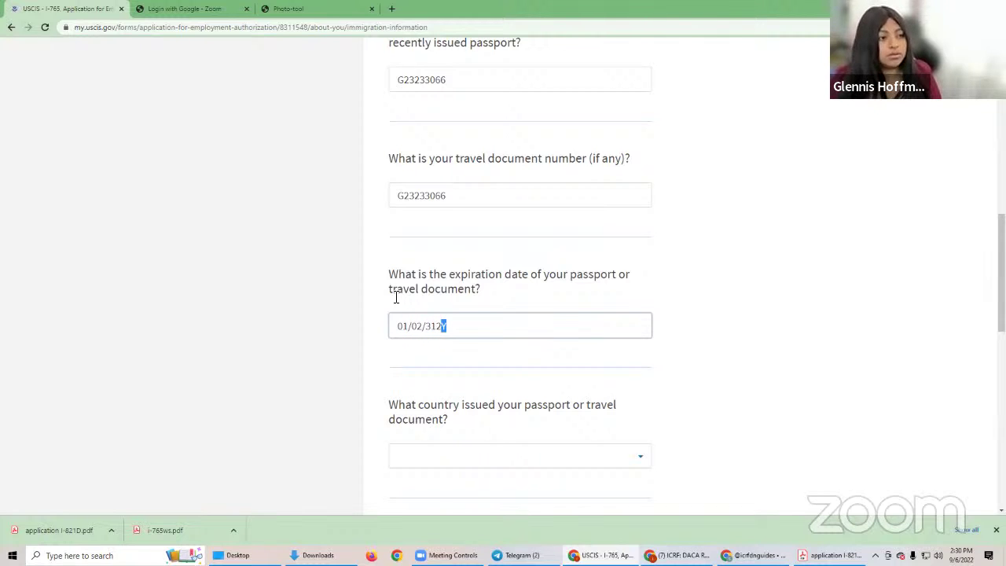
{"action": "type", "text": "203"}
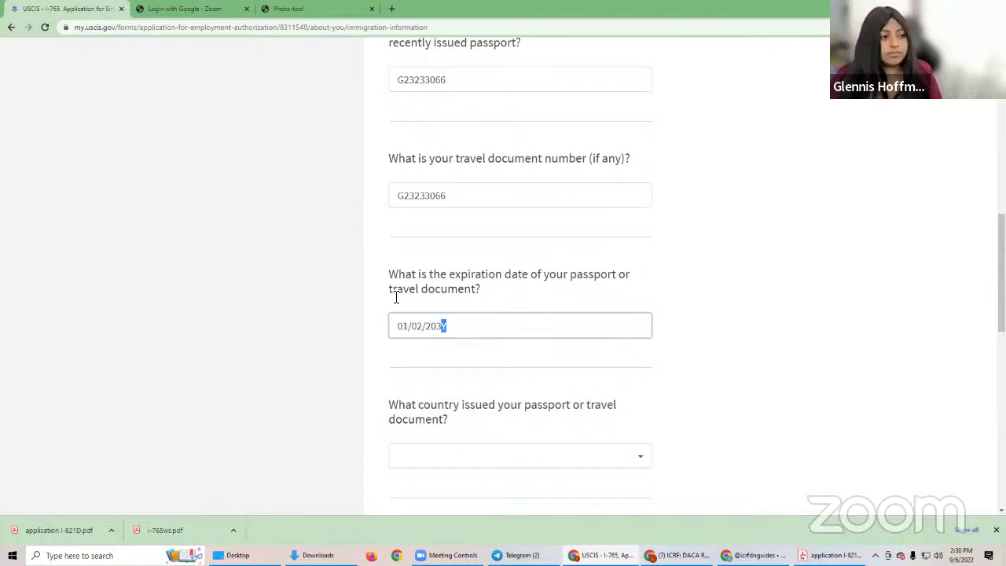
{"action": "key", "text": "Tab"}
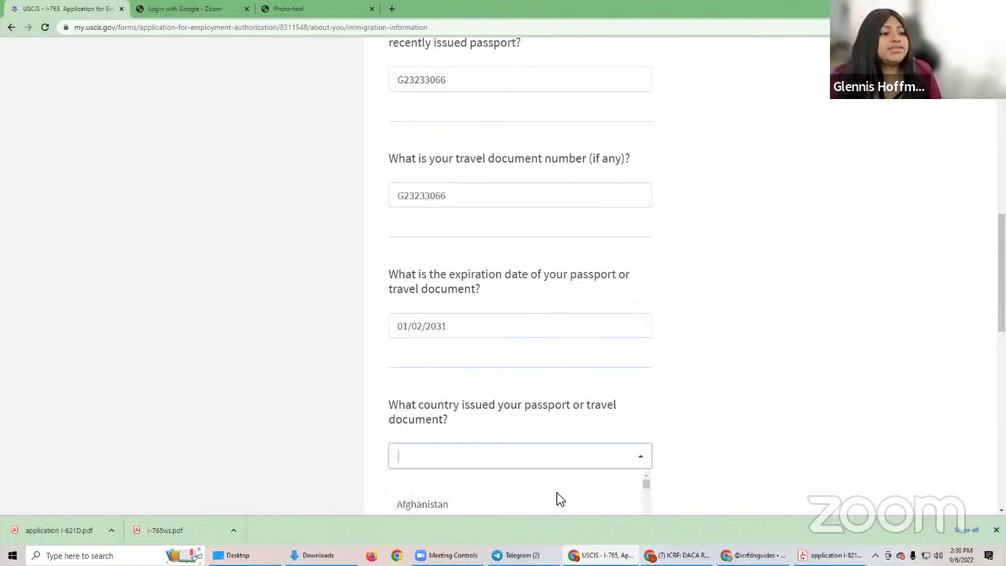
{"action": "type", "text": "MEXIC"}
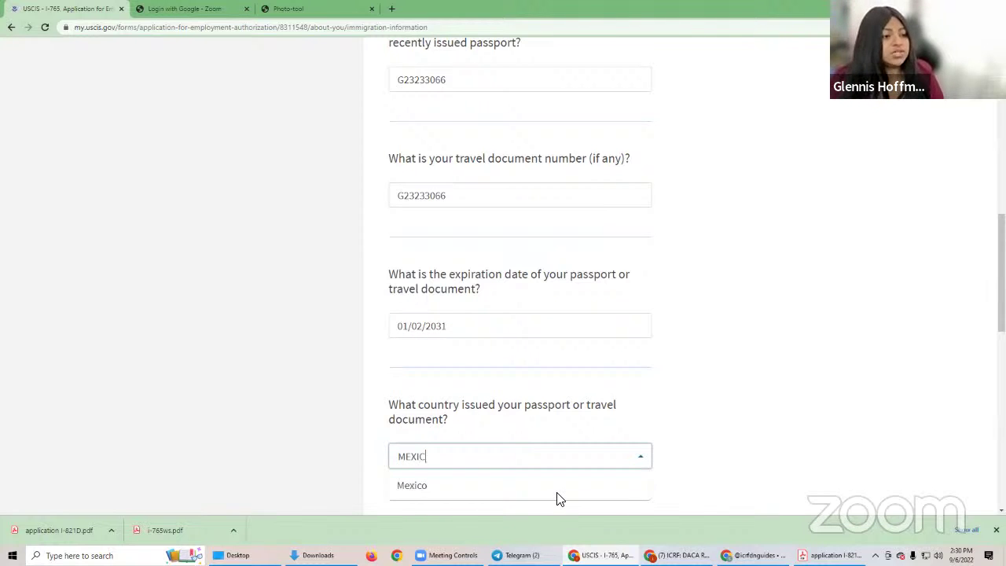
{"action": "left_click", "coordinate": [556, 495]}
{"action": "scroll", "coordinate": [560, 358], "scroll_direction": "down", "scroll_amount": 3}
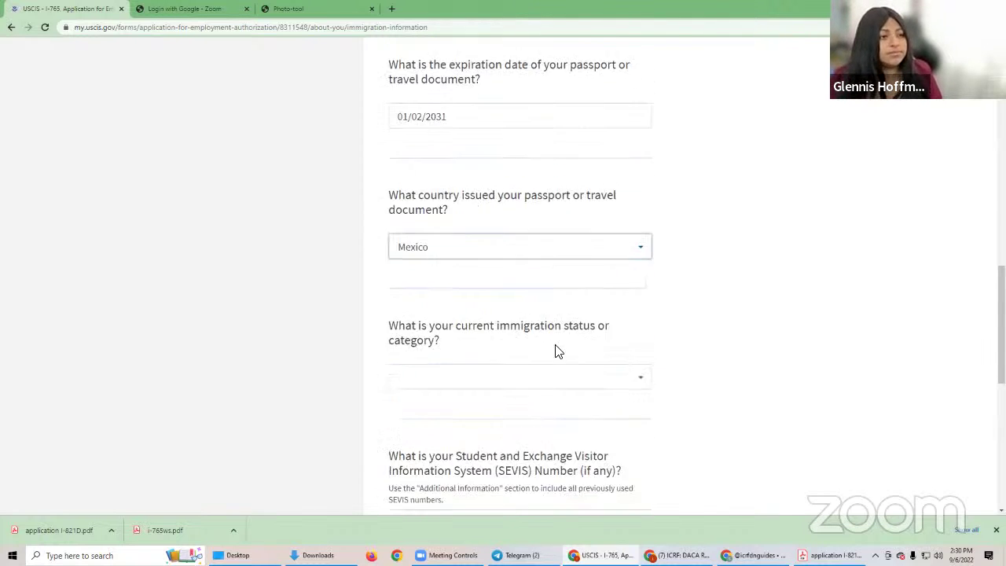
- Set the current immigration status to 'NLS - No Lawful Status'
{"action": "left_click", "coordinate": [519, 376]}
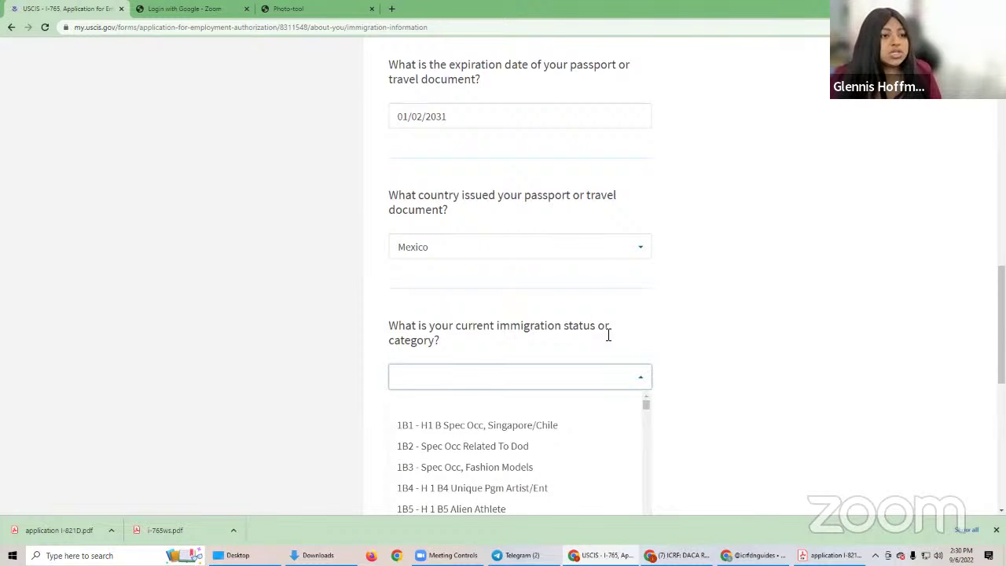
{"action": "scroll", "coordinate": [464, 383], "scroll_direction": "down", "scroll_amount": 2}
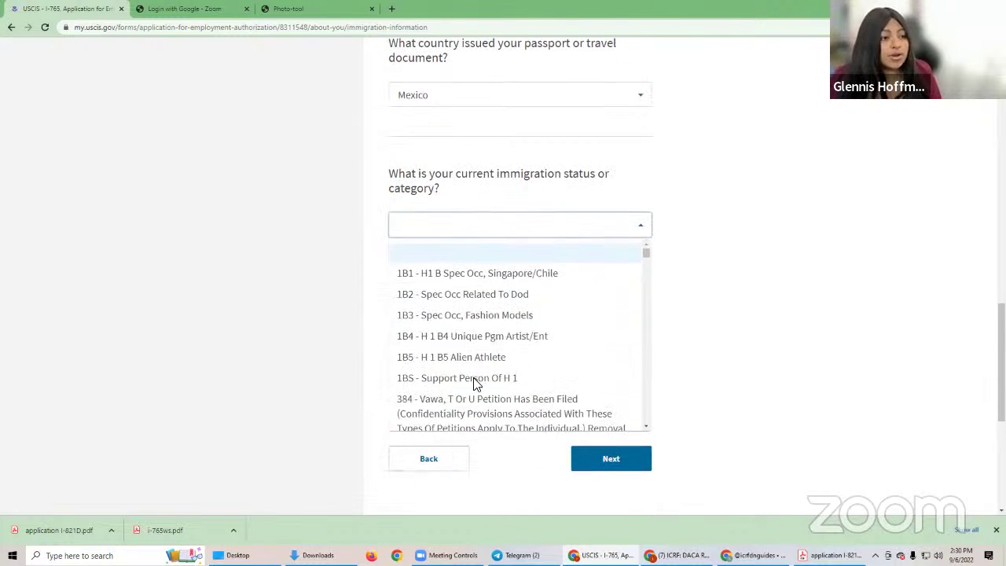
{"action": "scroll", "coordinate": [474, 383], "scroll_direction": "down", "scroll_amount": 10}
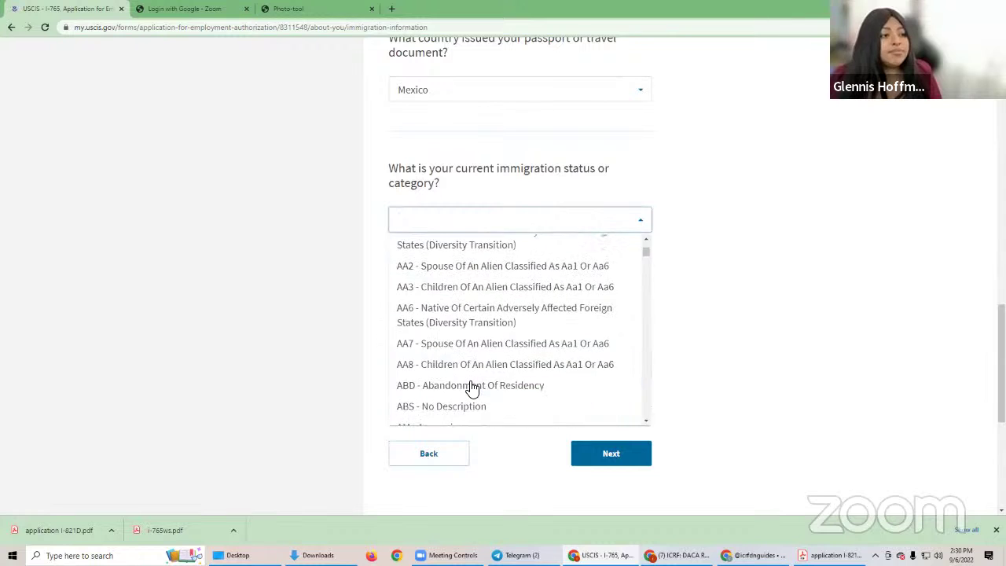
{"action": "scroll", "coordinate": [472, 387], "scroll_direction": "down", "scroll_amount": 10}
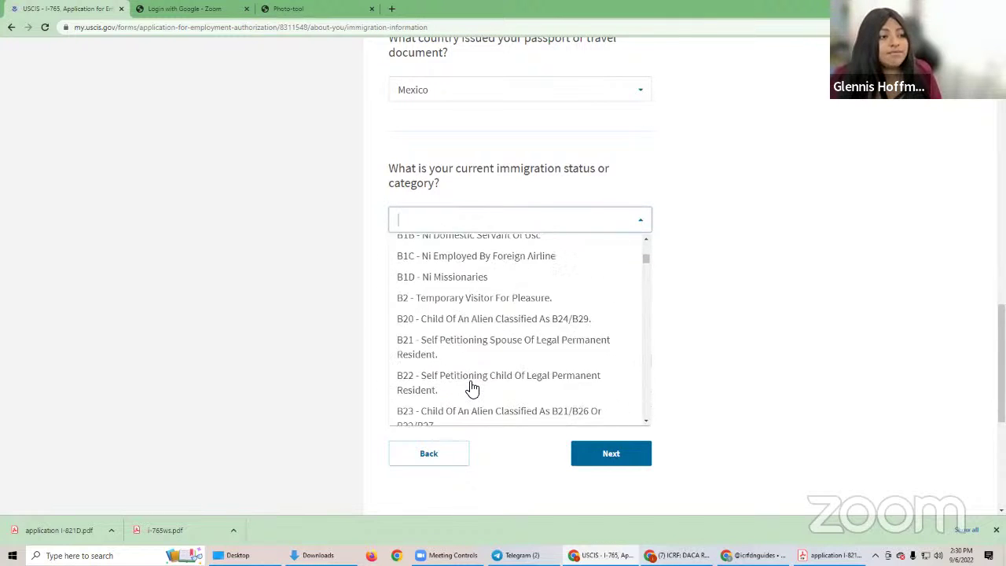
{"action": "scroll", "coordinate": [473, 388], "scroll_direction": "down", "scroll_amount": 5}
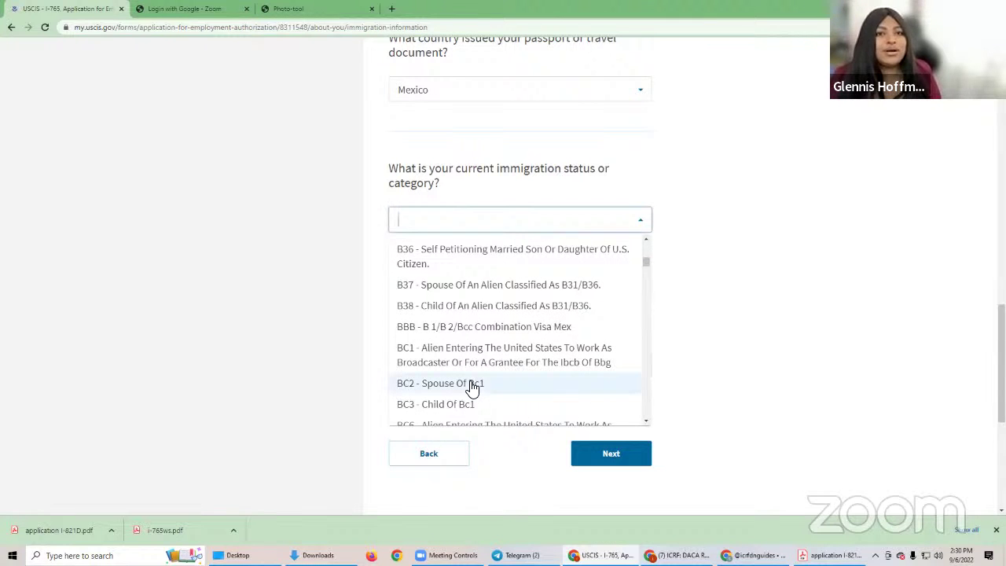
{"action": "scroll", "coordinate": [473, 388], "scroll_direction": "down", "scroll_amount": 10}
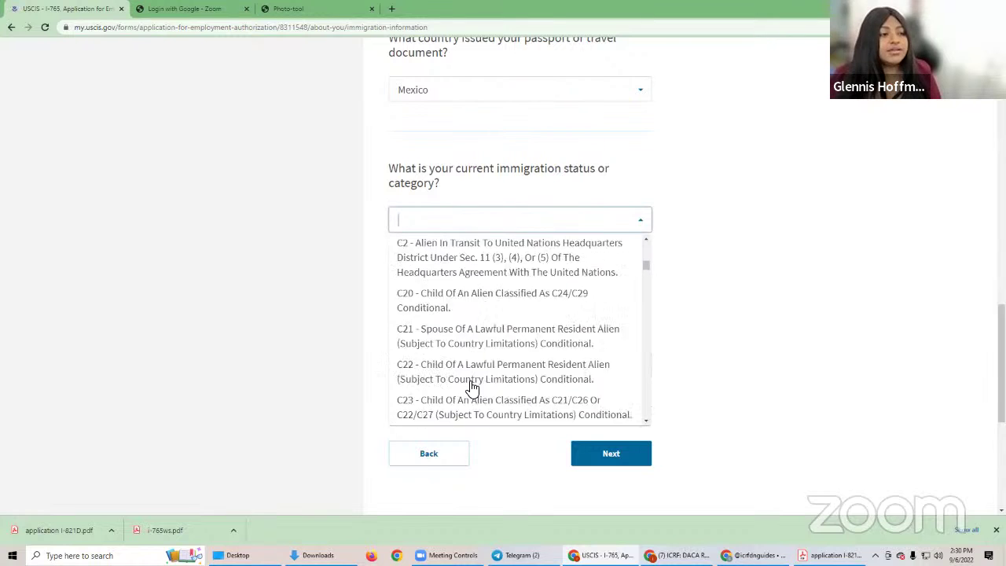
{"action": "scroll", "coordinate": [470, 377], "scroll_direction": "down", "scroll_amount": 6}
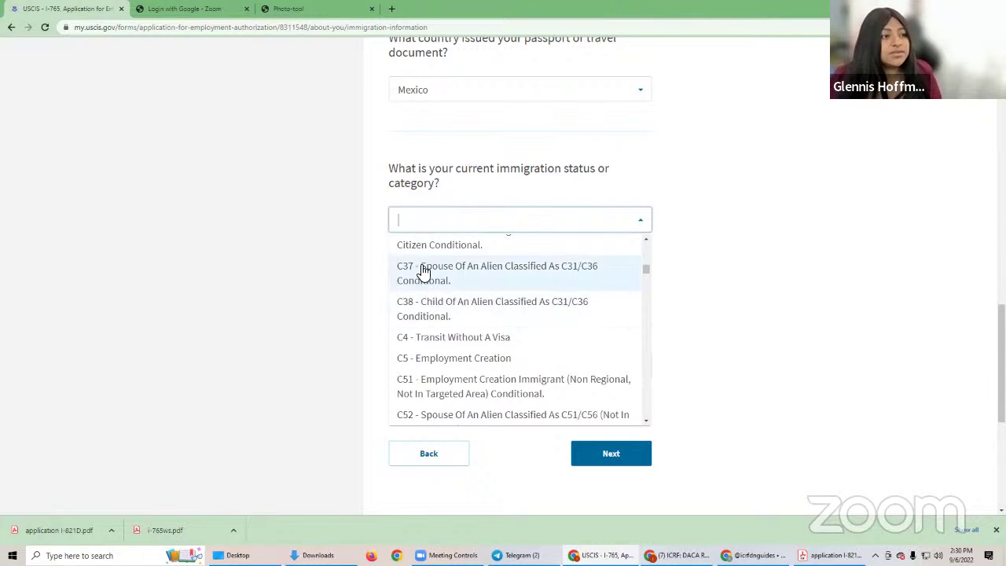
{"action": "scroll", "coordinate": [432, 275], "scroll_direction": "up", "scroll_amount": 2}
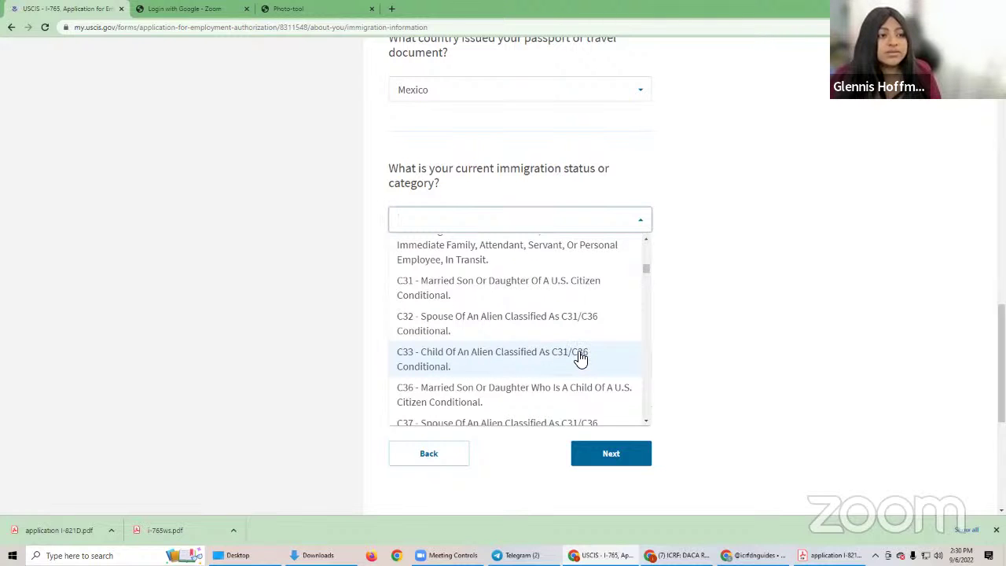
{"action": "scroll", "coordinate": [472, 354], "scroll_direction": "down", "scroll_amount": 4}
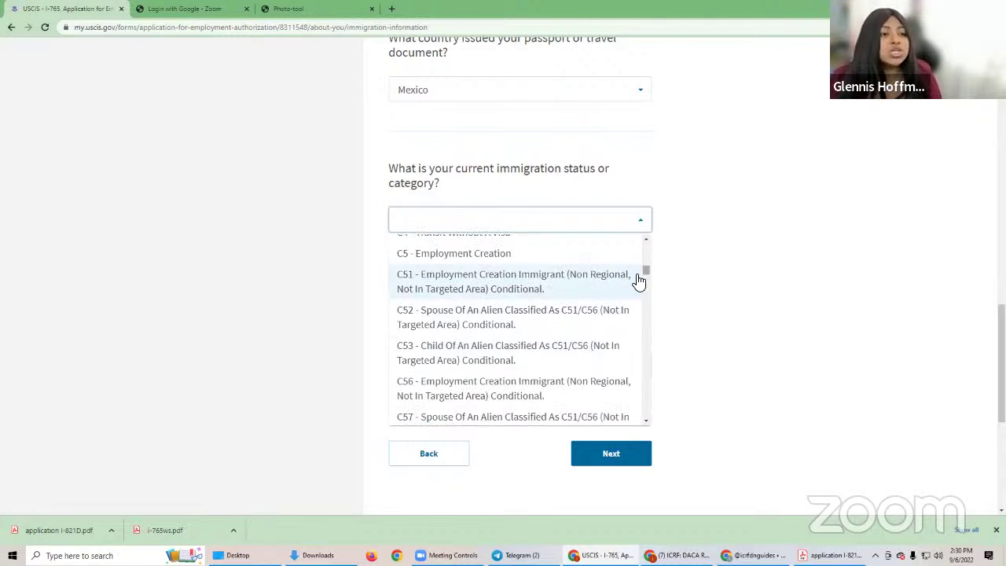
{"action": "left_click_drag", "start_coordinate": [648, 271], "coordinate": [645, 303]}
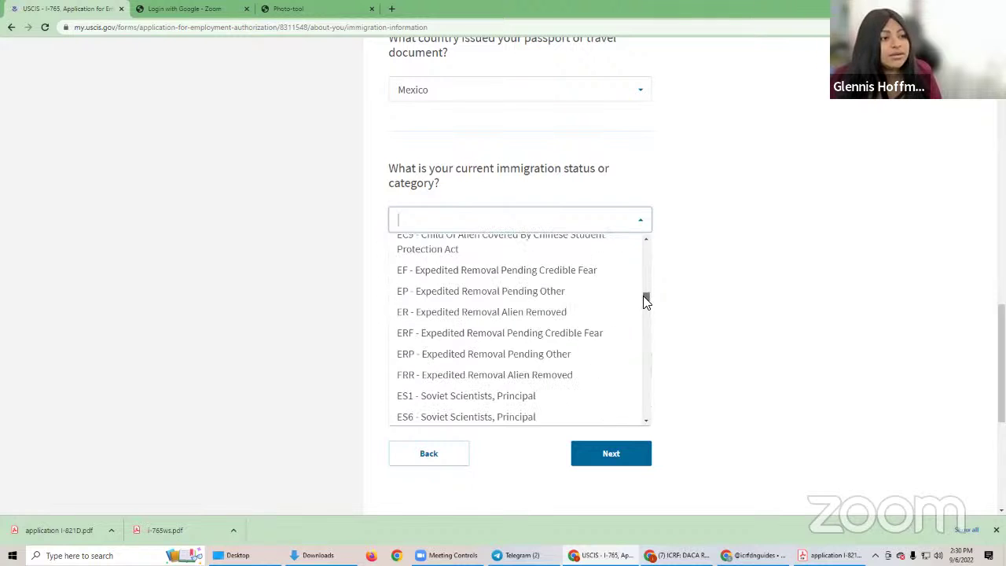
{"action": "left_click_drag", "start_coordinate": [638, 309], "coordinate": [631, 343]}
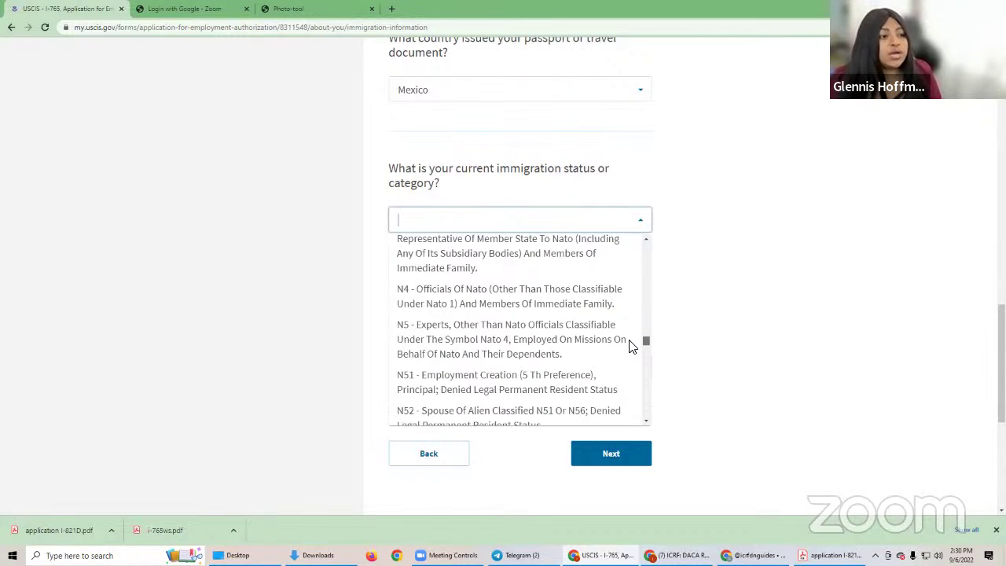
{"action": "scroll", "coordinate": [515, 344], "scroll_direction": "down", "scroll_amount": 3}
{"action": "scroll", "coordinate": [516, 343], "scroll_direction": "down", "scroll_amount": 10}
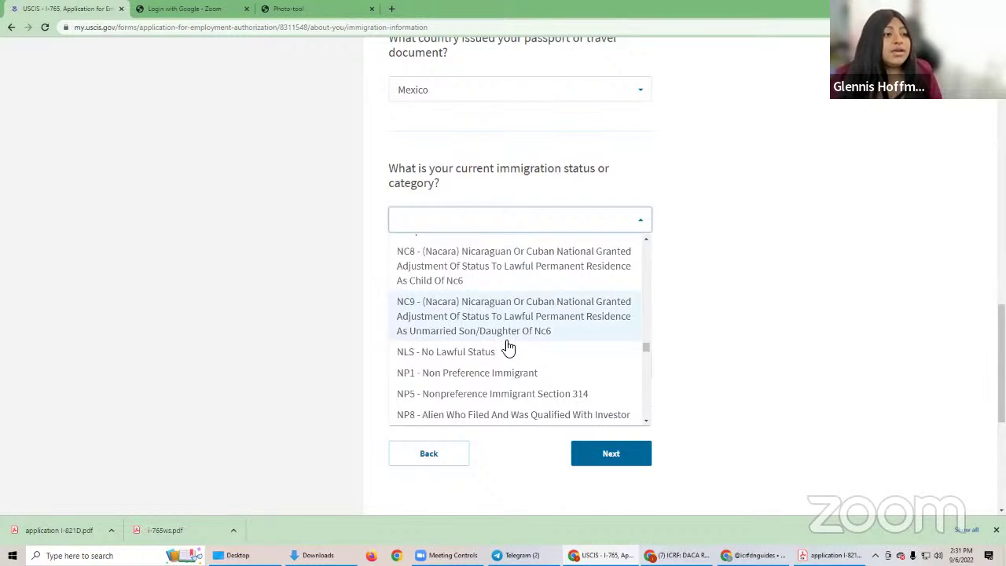
{"action": "left_click", "coordinate": [508, 353]}
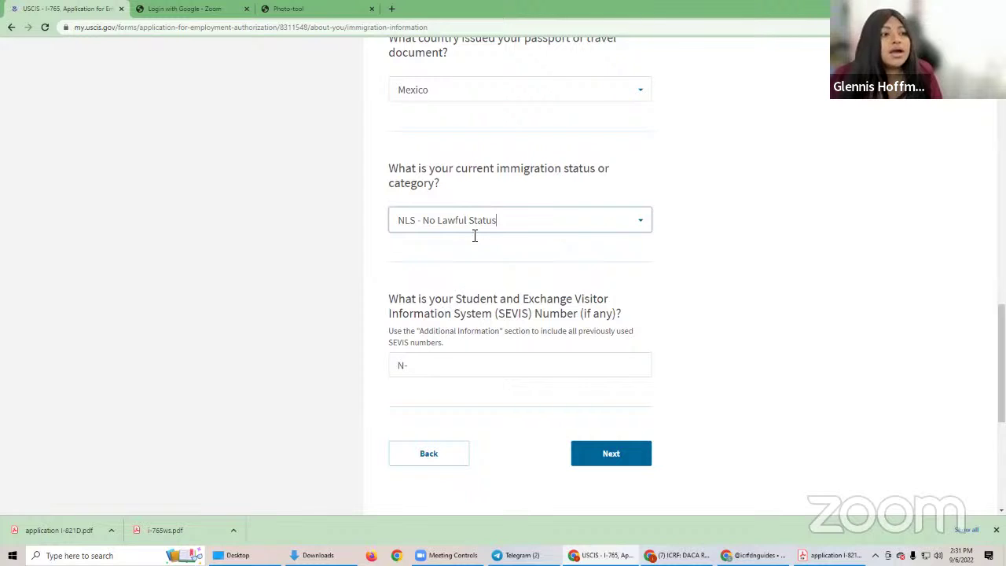
- Point out the immigration status question, then advance to the Other information step
{"action": "left_click_drag", "start_coordinate": [397, 169], "coordinate": [450, 184]}
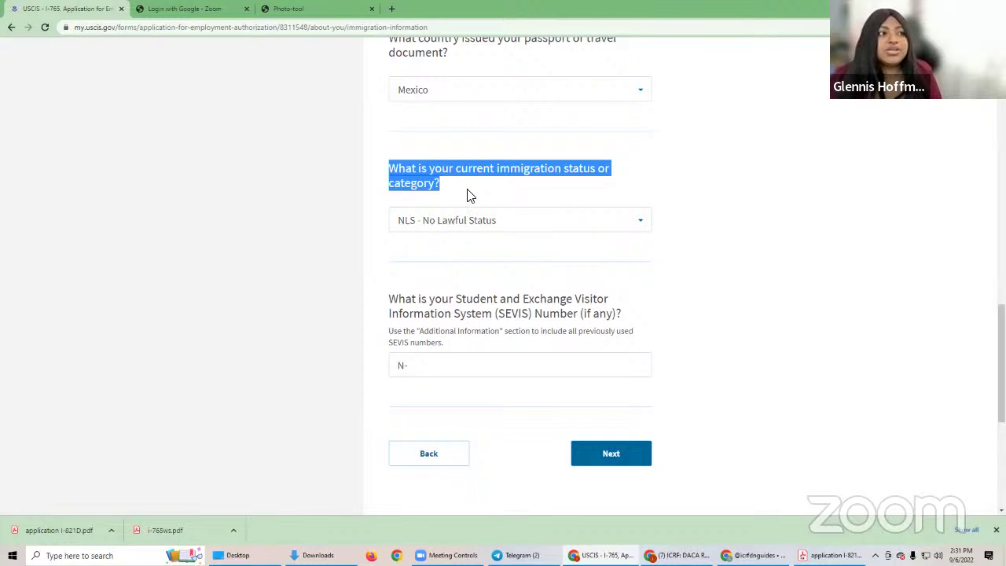
{"action": "left_click", "coordinate": [467, 196]}
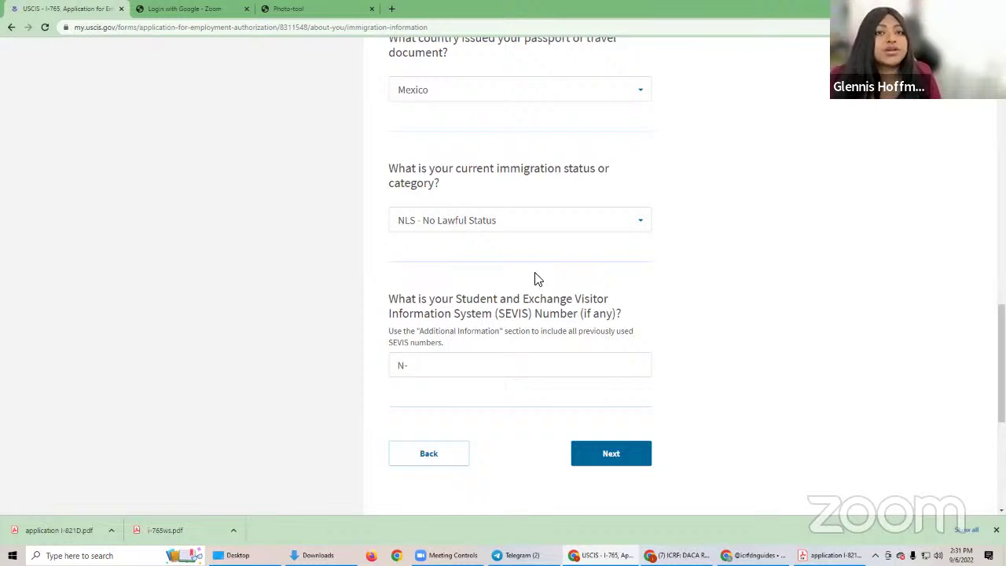
{"action": "left_click", "coordinate": [648, 462]}
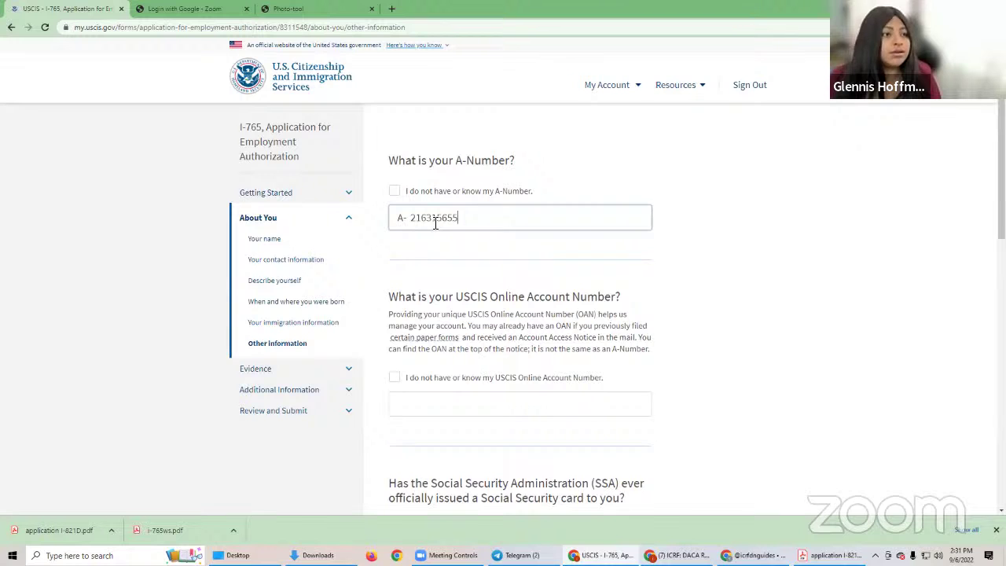
- Fill in the online account number from the browser's saved suggestions
{"action": "left_click", "coordinate": [420, 403]}
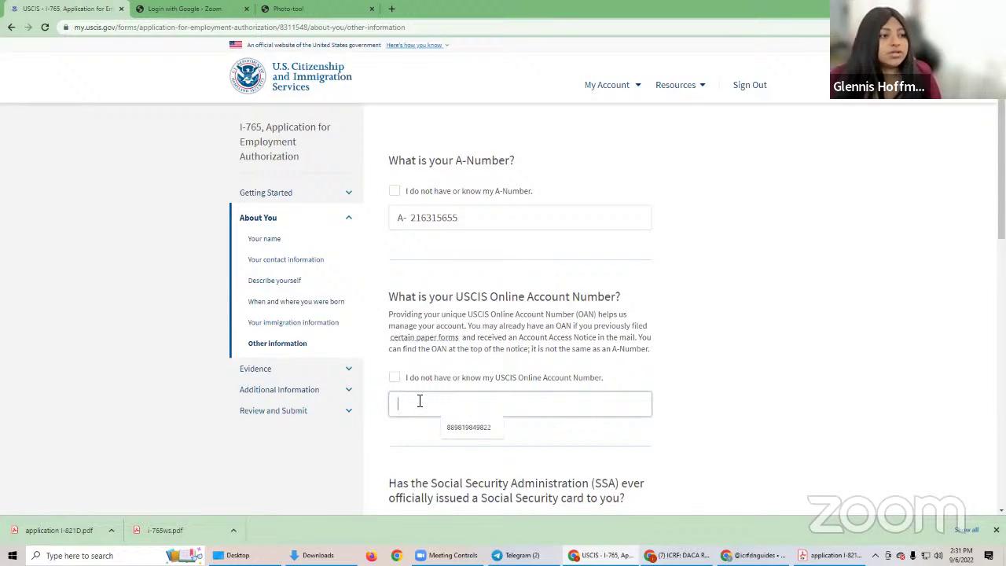
{"action": "left_click", "coordinate": [471, 426]}
{"action": "scroll", "coordinate": [471, 431], "scroll_direction": "down", "scroll_amount": 2}
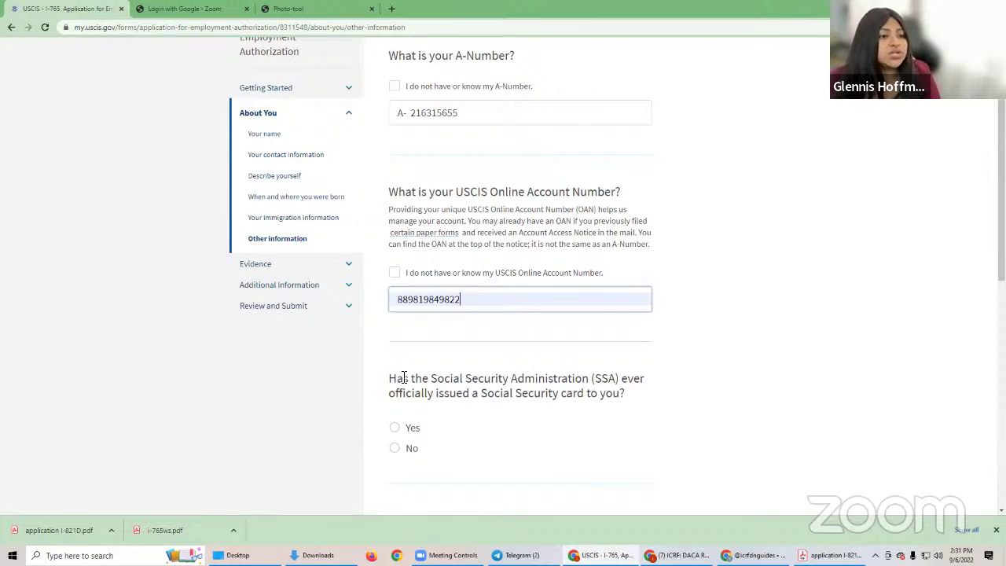
- Answer Yes that a Social Security card was issued and No to a new card
{"action": "left_click", "coordinate": [394, 428]}
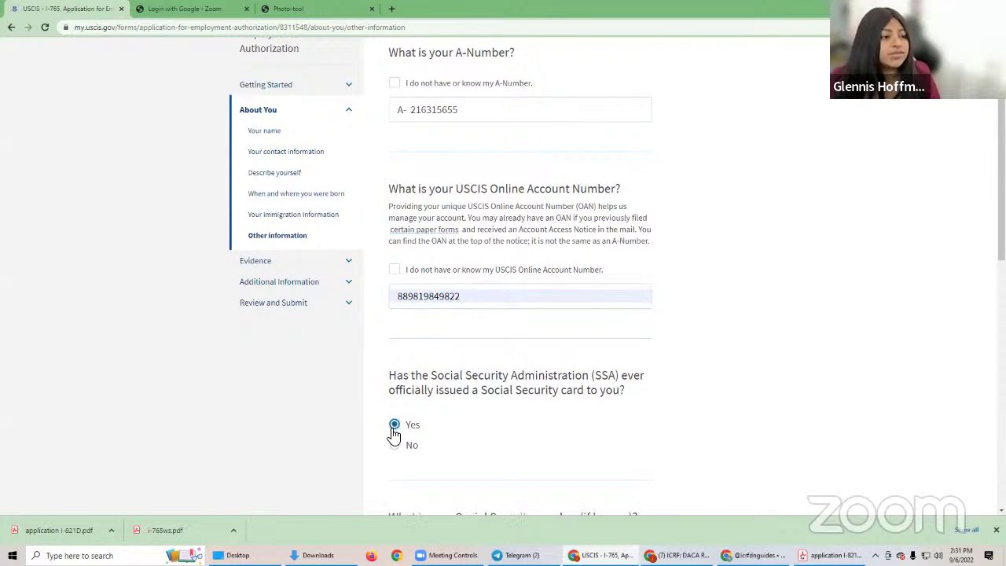
{"action": "scroll", "coordinate": [405, 421], "scroll_direction": "down", "scroll_amount": 4}
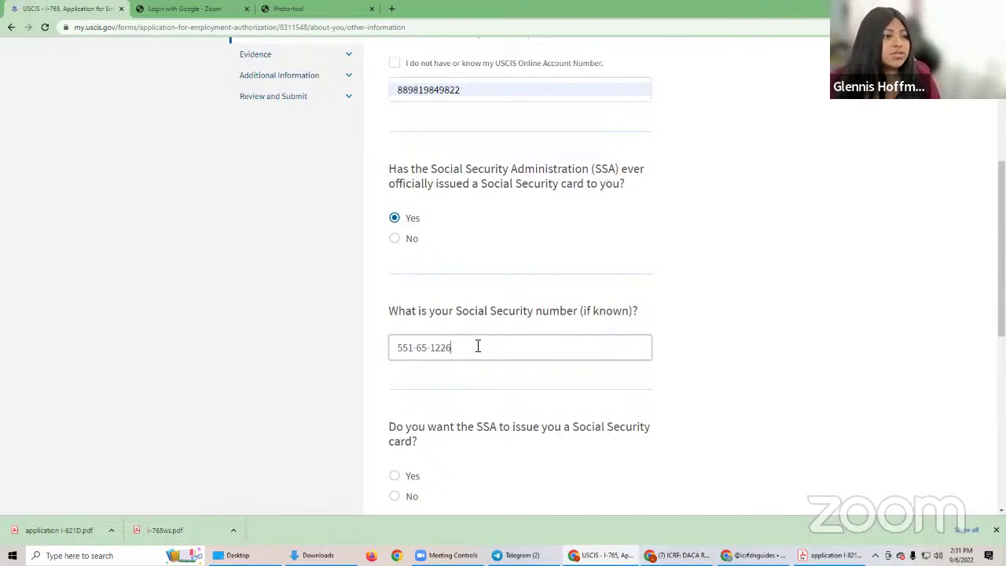
{"action": "scroll", "coordinate": [480, 349], "scroll_direction": "down", "scroll_amount": 4}
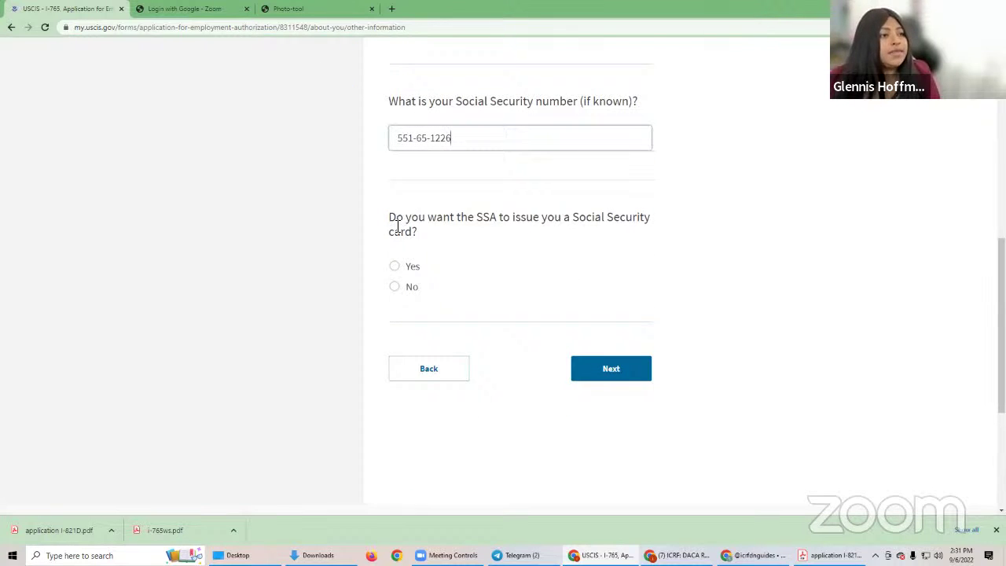
{"action": "left_click", "coordinate": [395, 286]}
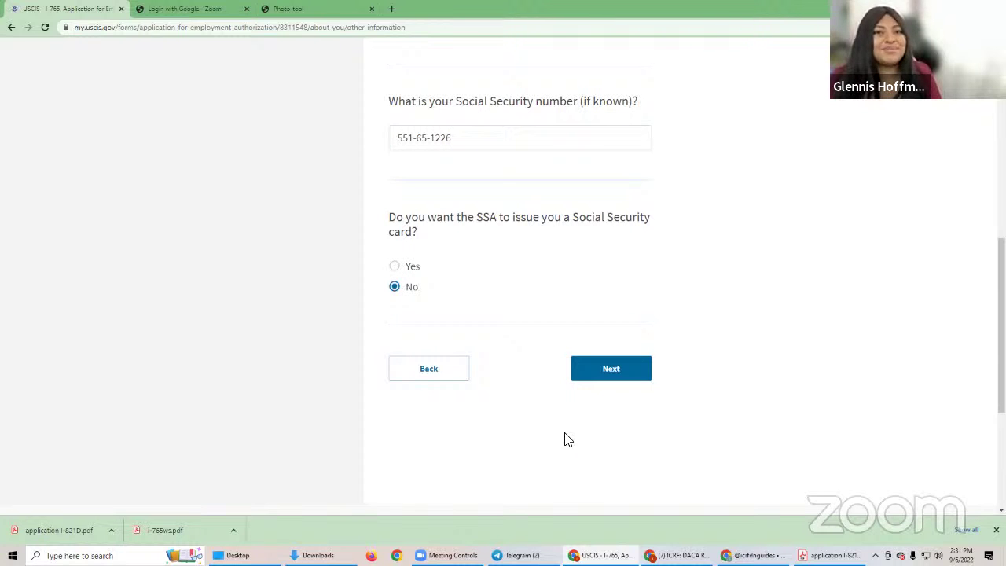
- Advance to the 2 x 2 Photo Of You evidence step
{"action": "left_click", "coordinate": [629, 373]}
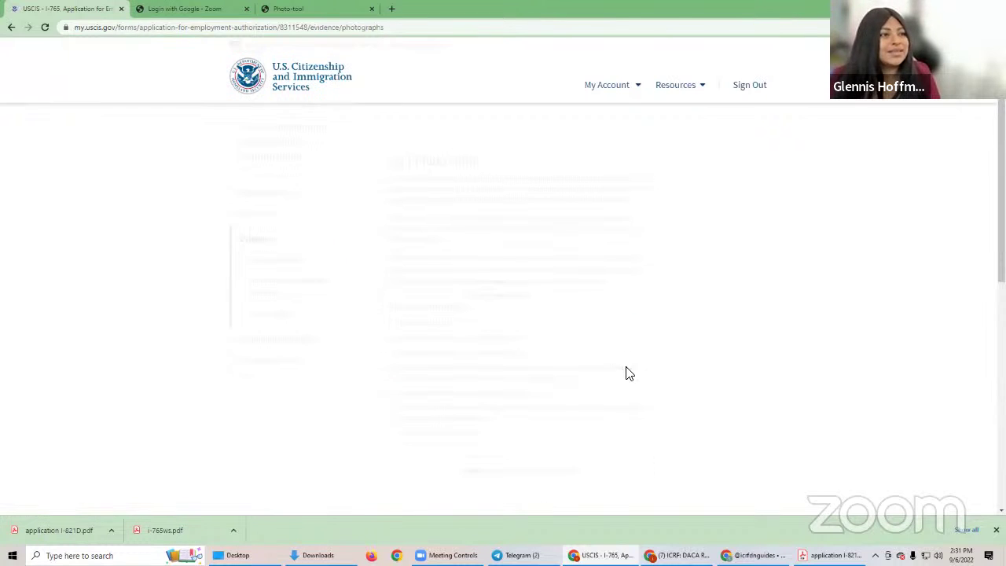
{"action": "scroll", "coordinate": [341, 257], "scroll_direction": "down", "scroll_amount": 1}
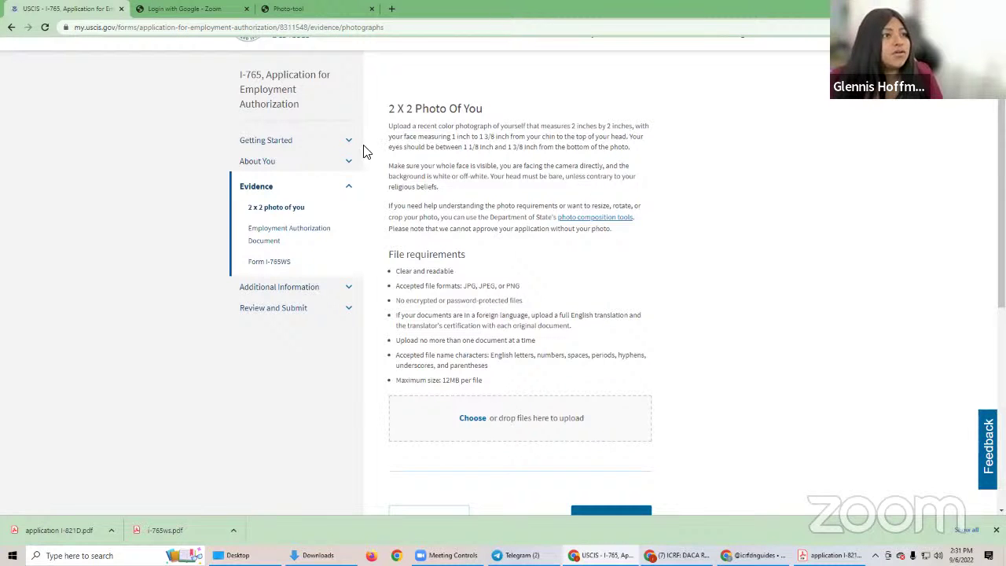
{"action": "scroll", "coordinate": [432, 414], "scroll_direction": "down", "scroll_amount": 2}
{"action": "scroll", "coordinate": [444, 385], "scroll_direction": "up", "scroll_amount": 3}
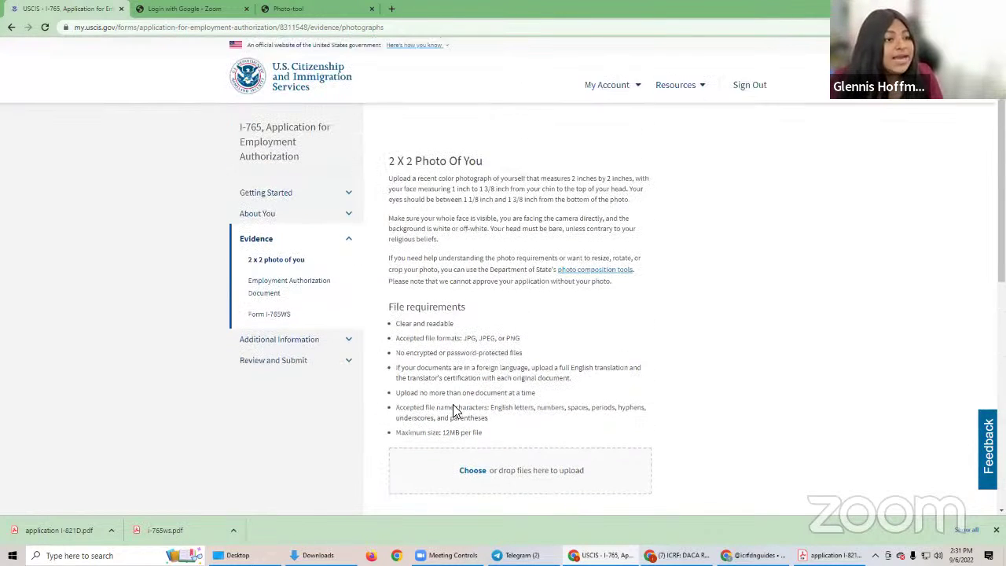
{"action": "scroll", "coordinate": [452, 411], "scroll_direction": "down", "scroll_amount": 1}
- Upload photo_2022-09-06_13-45-55 as the 2 x 2 photo, then switch to the State Department photo tool
{"action": "left_click", "coordinate": [474, 422]}
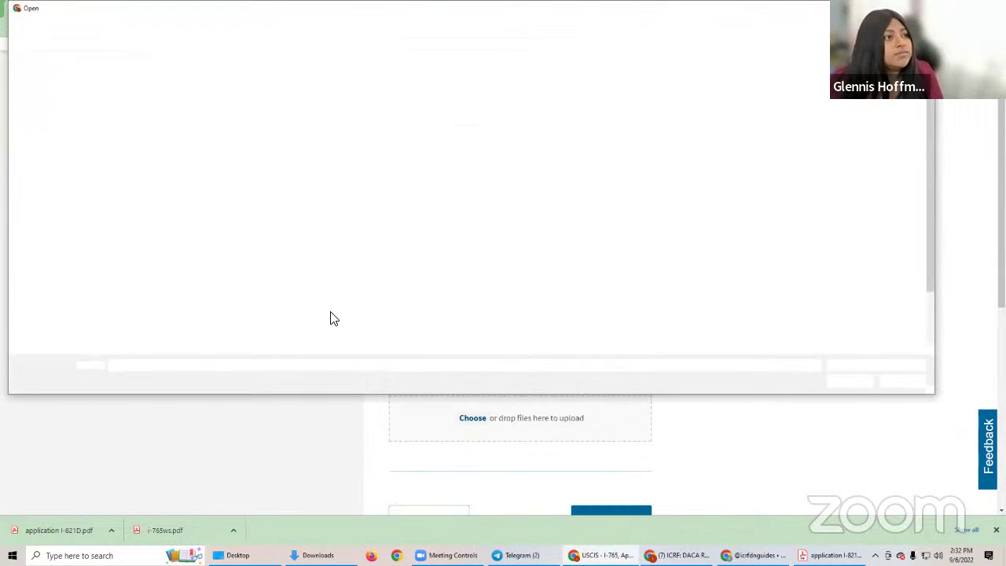
{"action": "scroll", "coordinate": [629, 196], "scroll_direction": "down", "scroll_amount": 1}
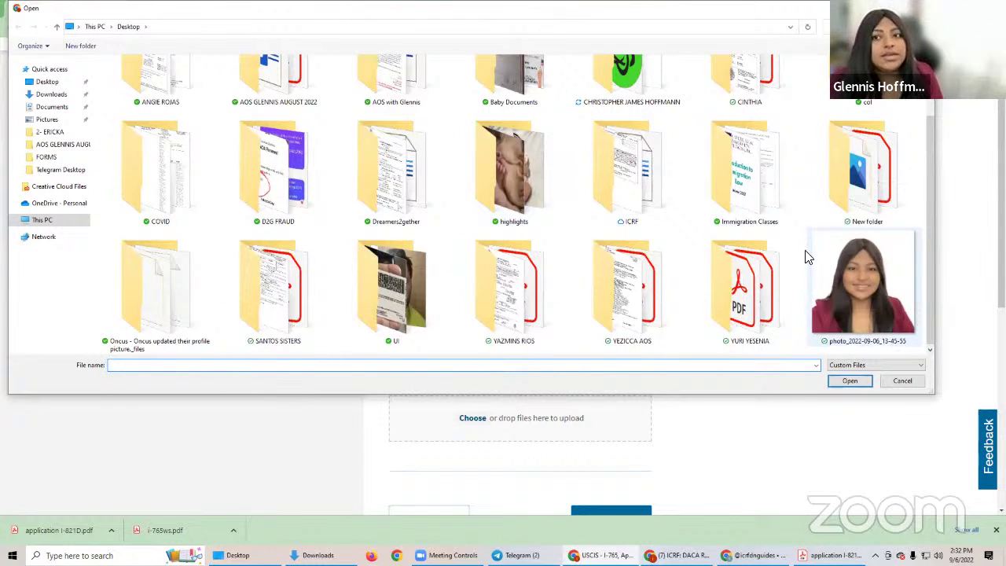
{"action": "double_click", "coordinate": [838, 267]}
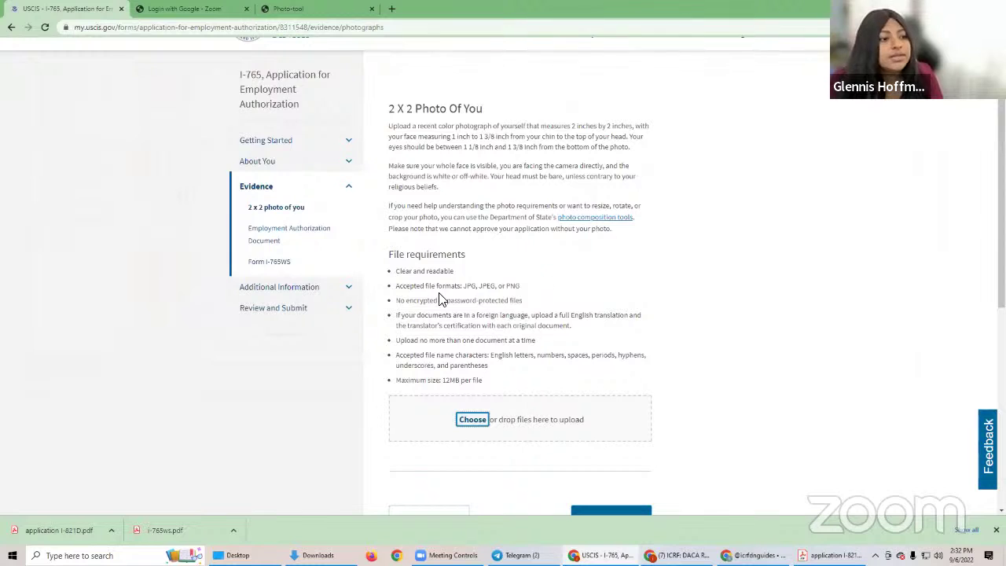
{"action": "scroll", "coordinate": [308, 285], "scroll_direction": "down", "scroll_amount": 2}
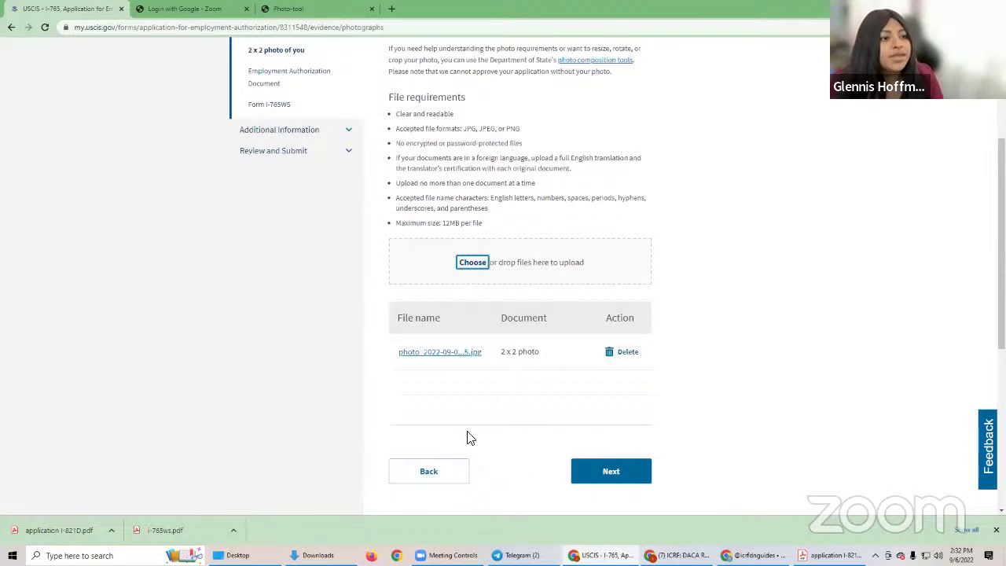
{"action": "left_click", "coordinate": [340, 7]}
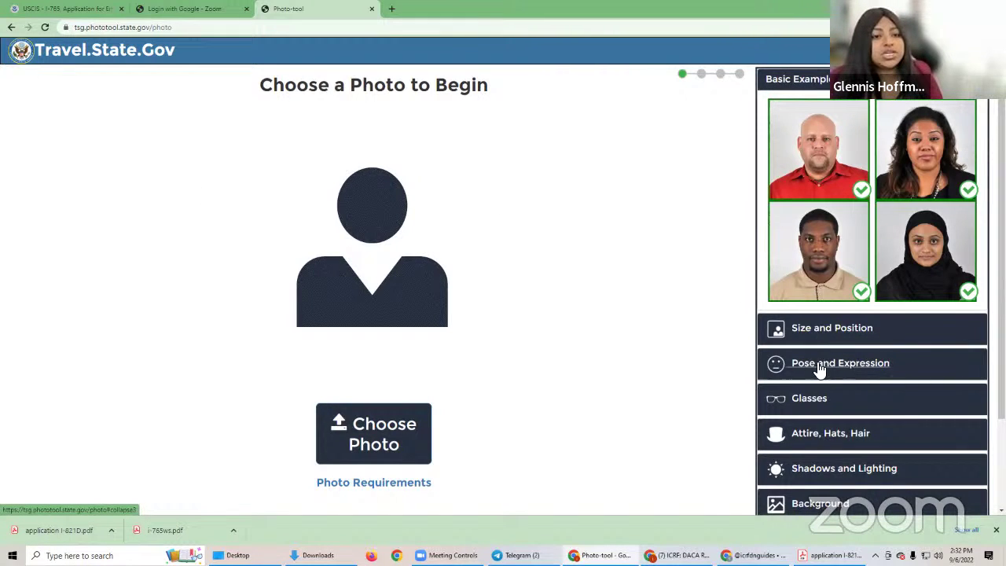
- Expand the size, pose, glasses, attire, shadows, background, resolution, children and face-obstruction examples, then return to USCIS
{"action": "left_click", "coordinate": [827, 332]}
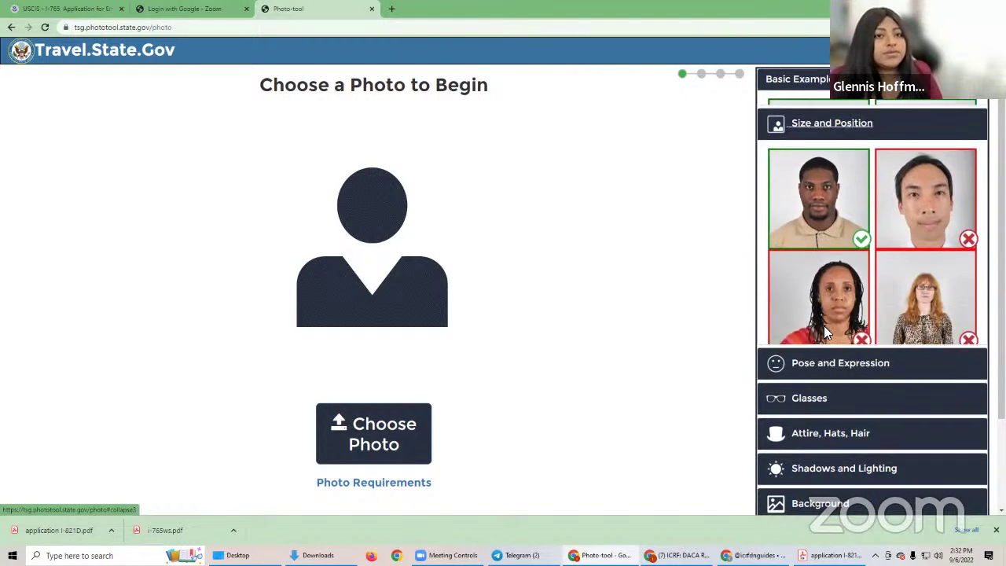
{"action": "left_click", "coordinate": [832, 368]}
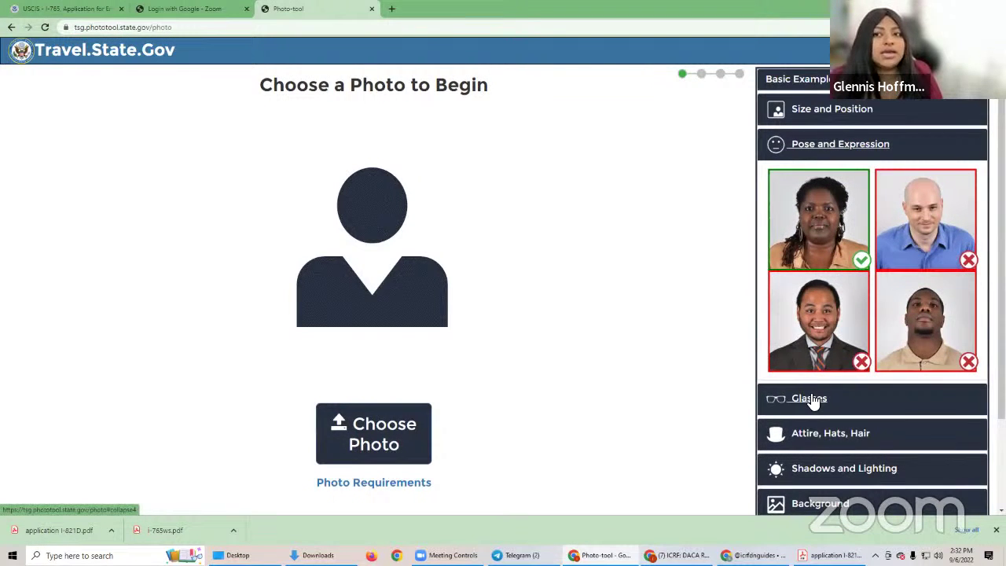
{"action": "left_click", "coordinate": [812, 399]}
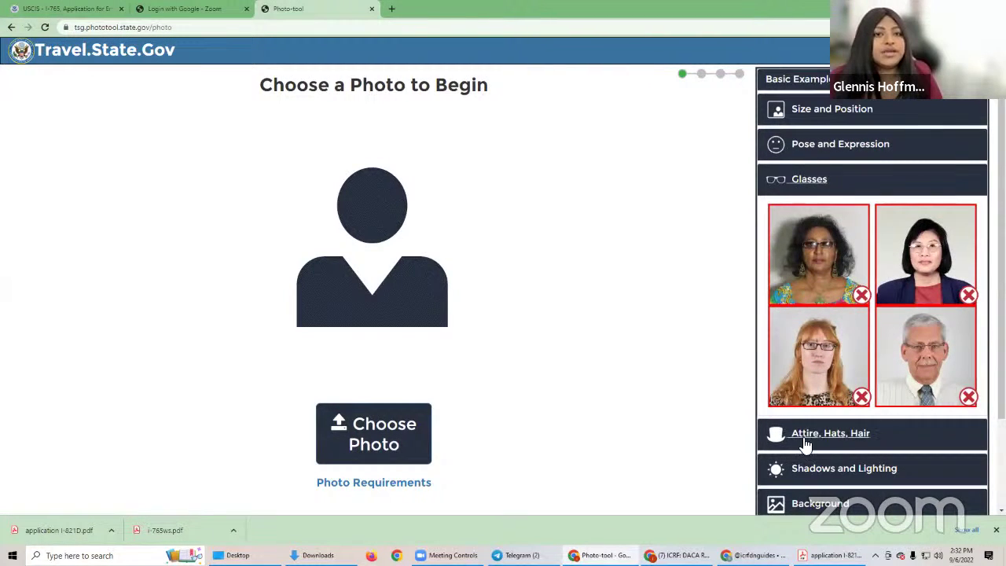
{"action": "left_click", "coordinate": [806, 439]}
{"action": "left_click", "coordinate": [814, 471]}
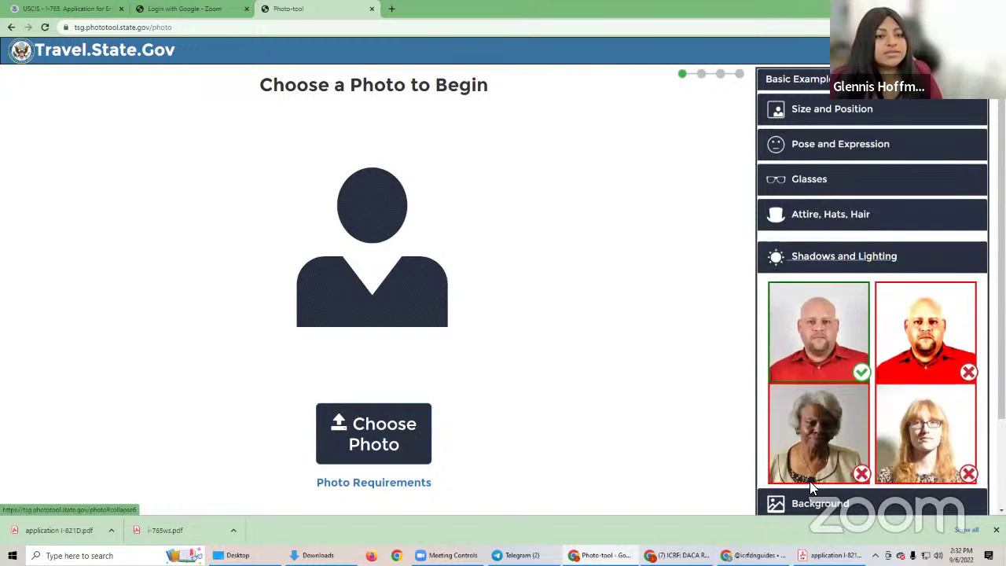
{"action": "left_click", "coordinate": [818, 503]}
{"action": "scroll", "coordinate": [846, 468], "scroll_direction": "down", "scroll_amount": 2}
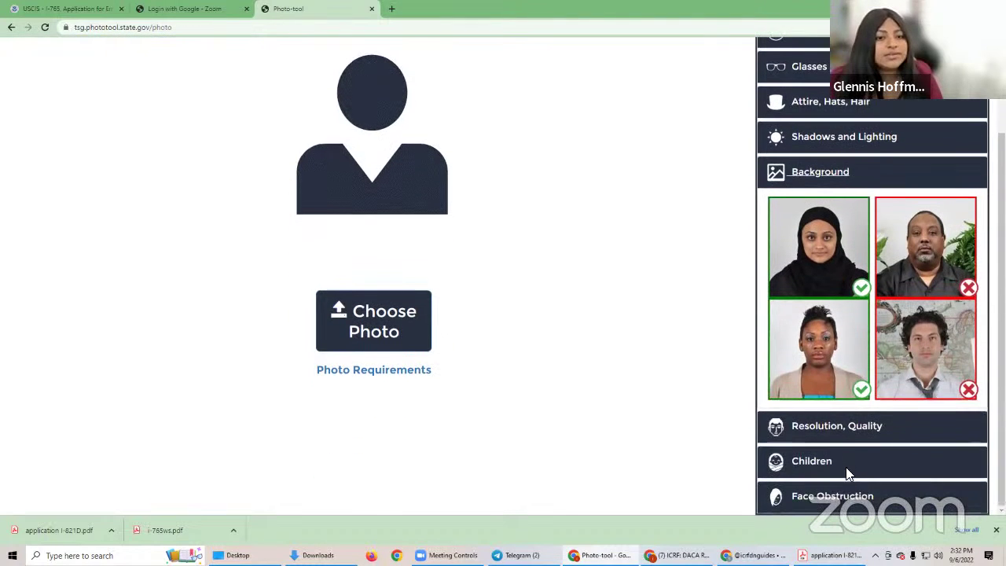
{"action": "left_click", "coordinate": [836, 428]}
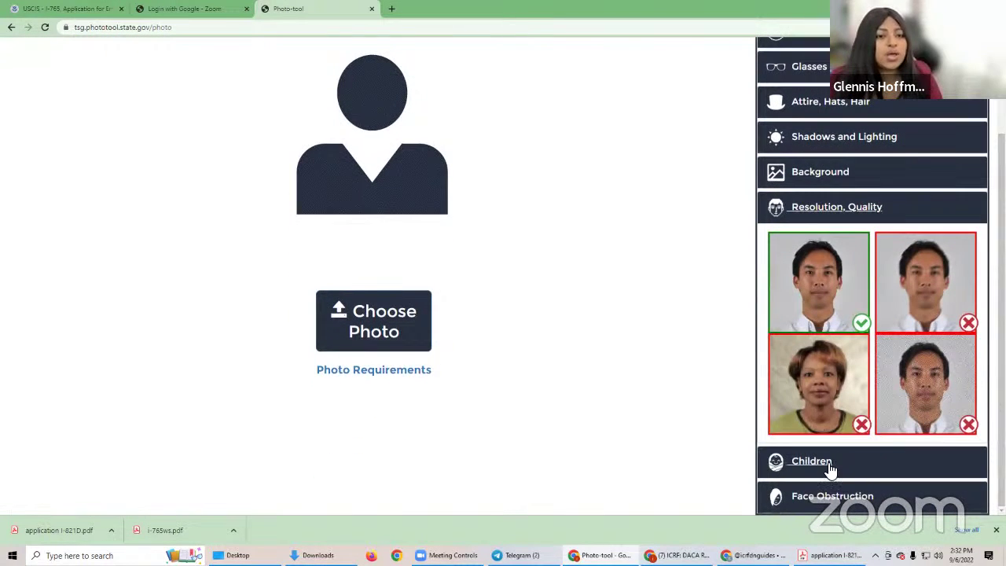
{"action": "left_click", "coordinate": [829, 466]}
{"action": "left_click", "coordinate": [818, 493]}
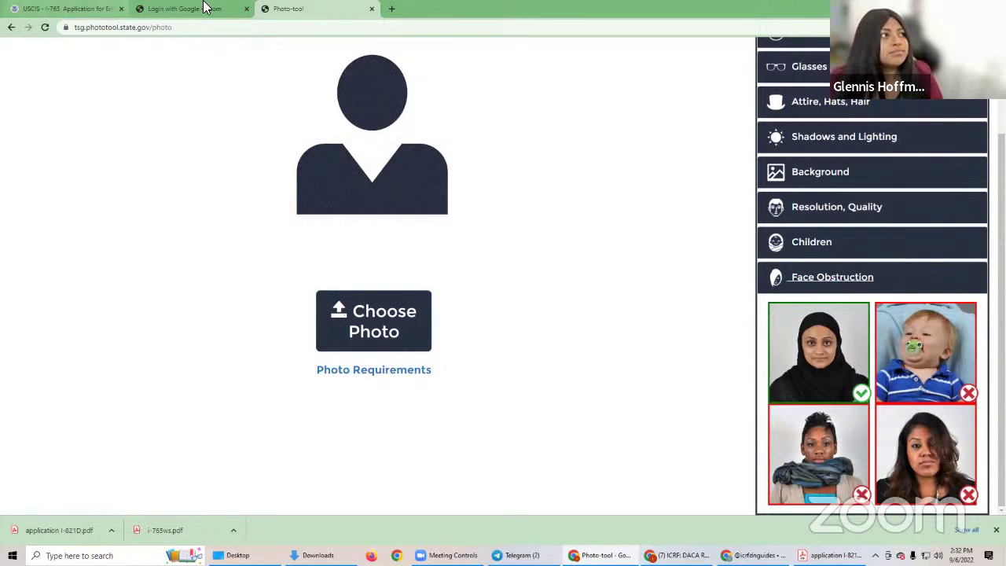
{"action": "left_click", "coordinate": [84, 7]}
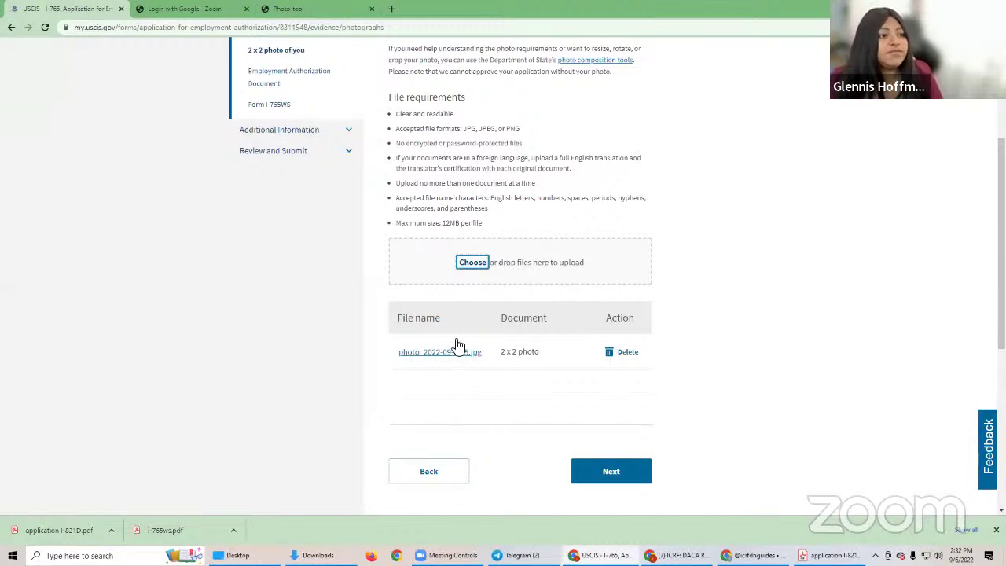
- Upload the ID image JPG from the AOS August 2022 folder as Employment Authorization Document evidence
{"action": "left_click", "coordinate": [612, 478]}
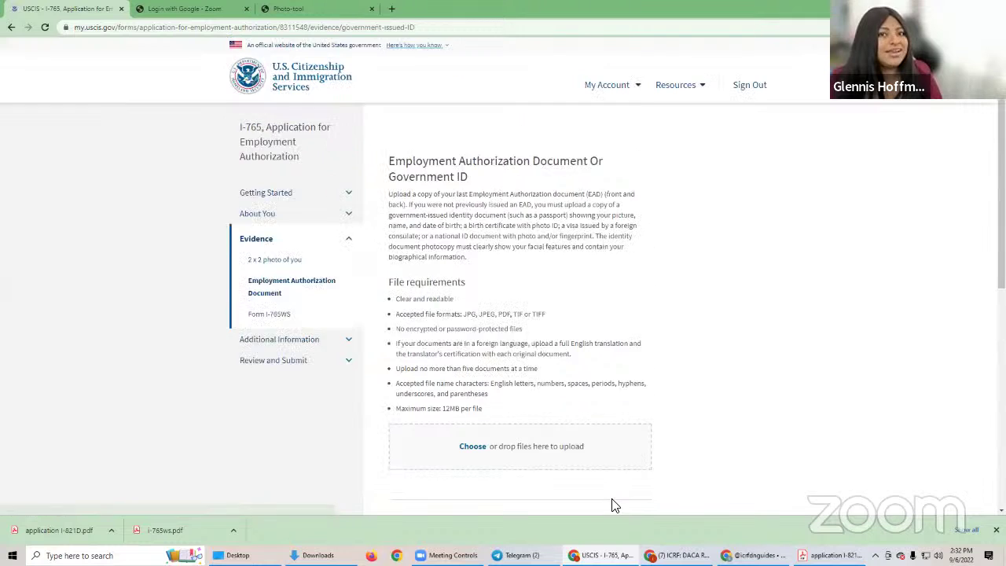
{"action": "left_click", "coordinate": [475, 445]}
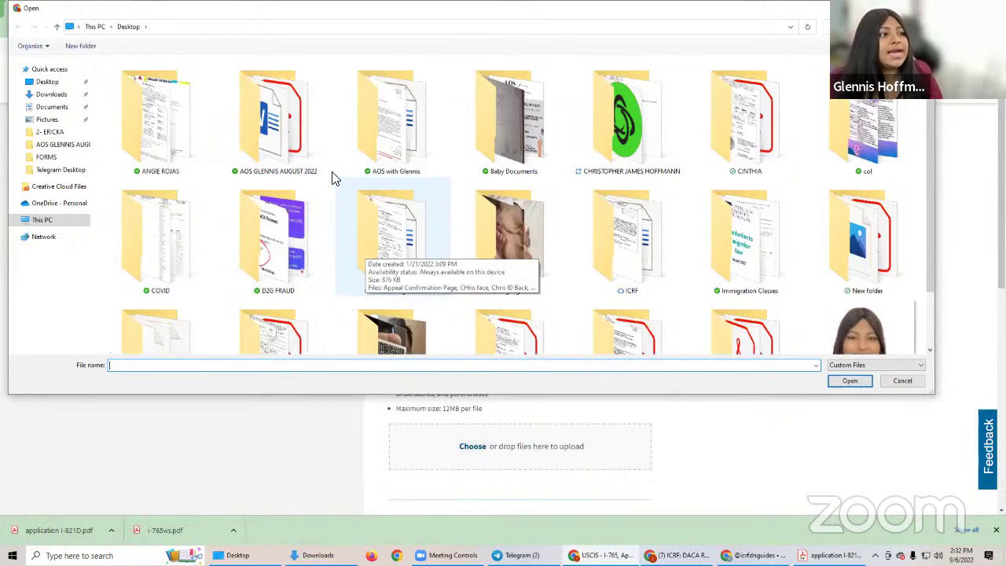
{"action": "left_click", "coordinate": [385, 116]}
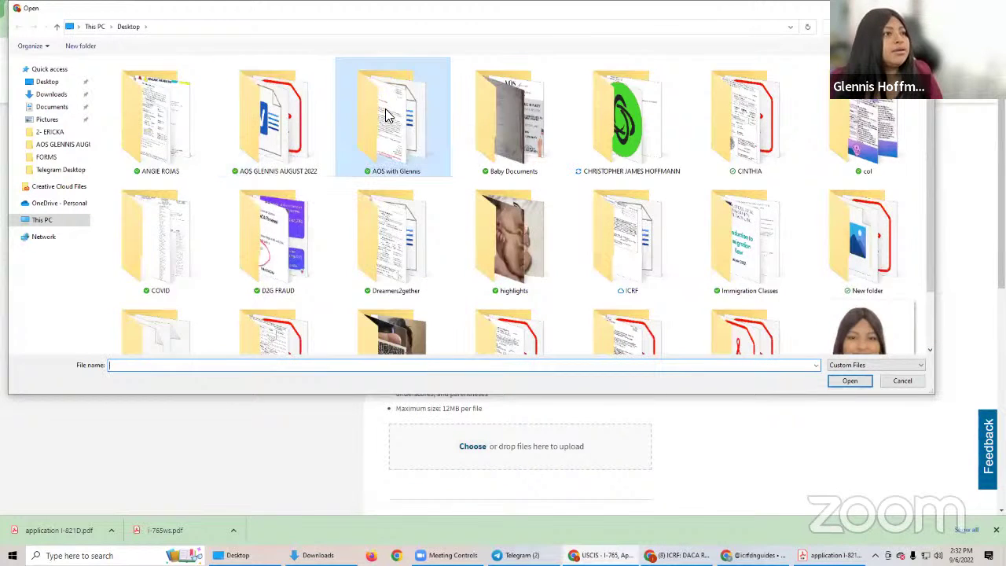
{"action": "scroll", "coordinate": [385, 157], "scroll_direction": "down", "scroll_amount": 1}
{"action": "scroll", "coordinate": [383, 275], "scroll_direction": "up", "scroll_amount": 1}
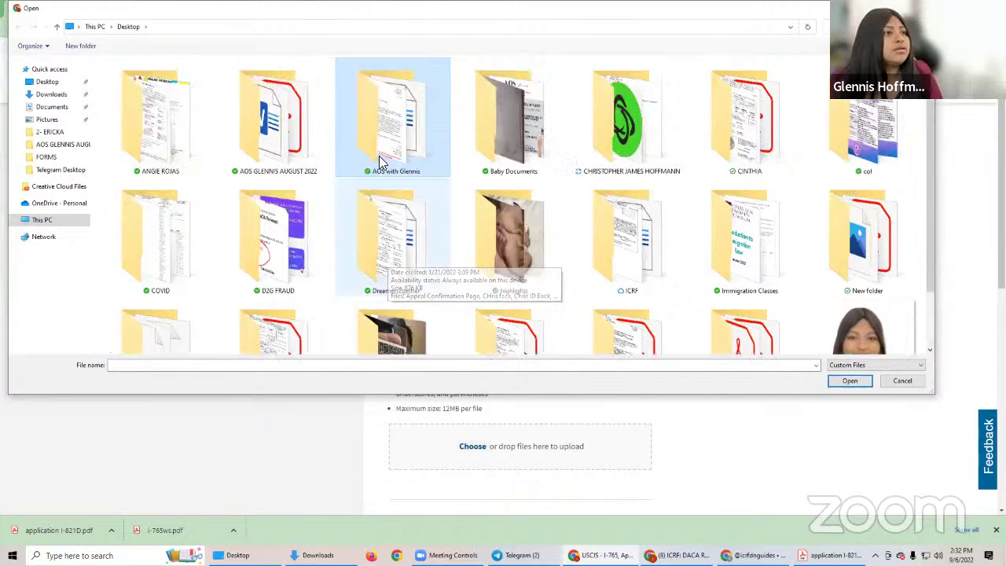
{"action": "double_click", "coordinate": [291, 118]}
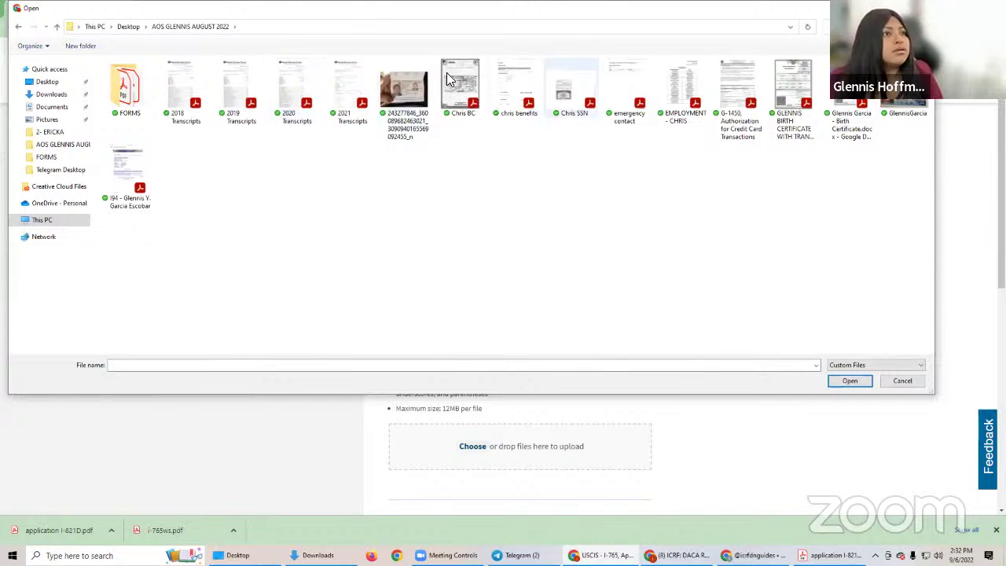
{"action": "double_click", "coordinate": [397, 94]}
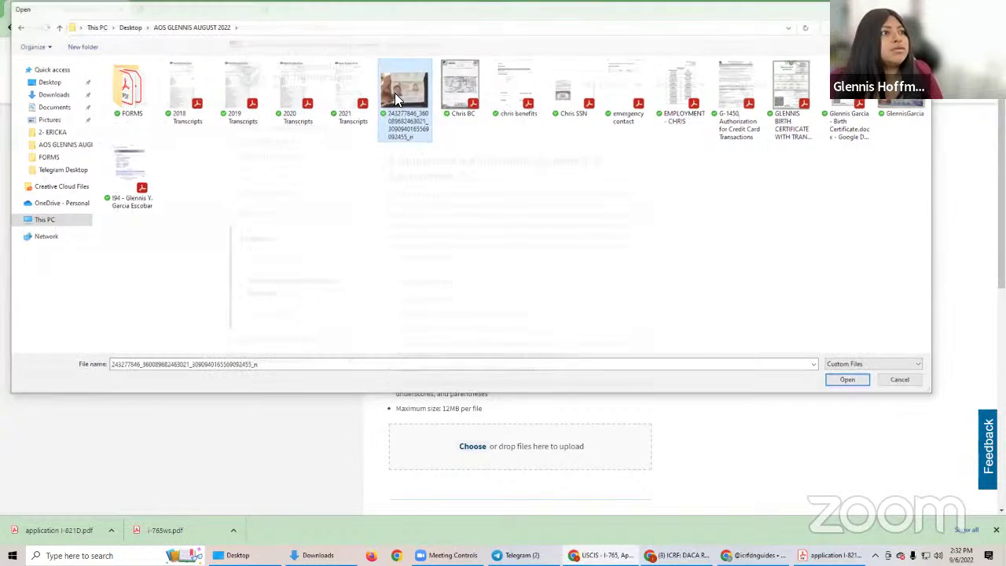
- Continue to the I-765WS Worksheet upload step
{"action": "scroll", "coordinate": [569, 314], "scroll_direction": "down", "scroll_amount": 2}
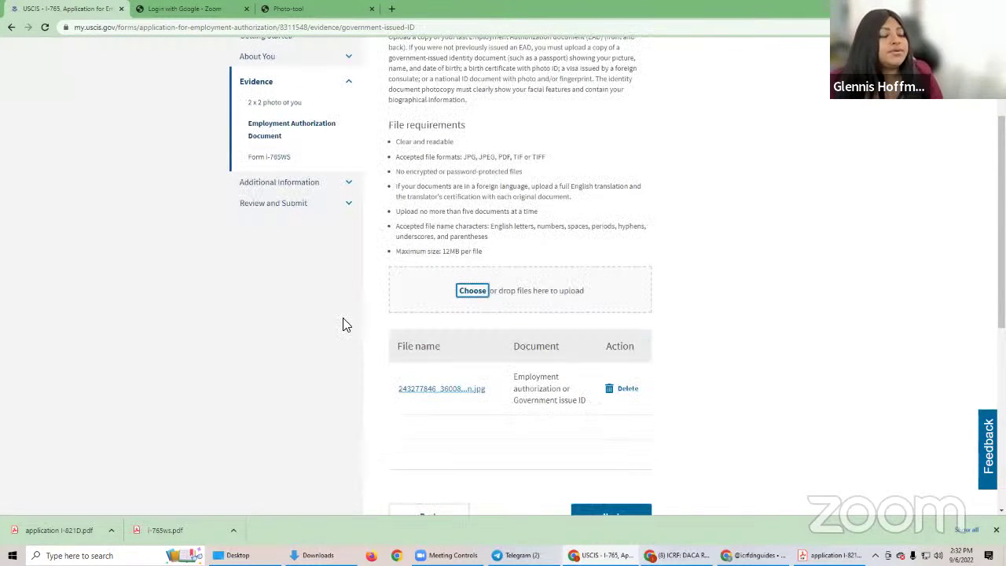
{"action": "scroll", "coordinate": [752, 479], "scroll_direction": "down", "scroll_amount": 1}
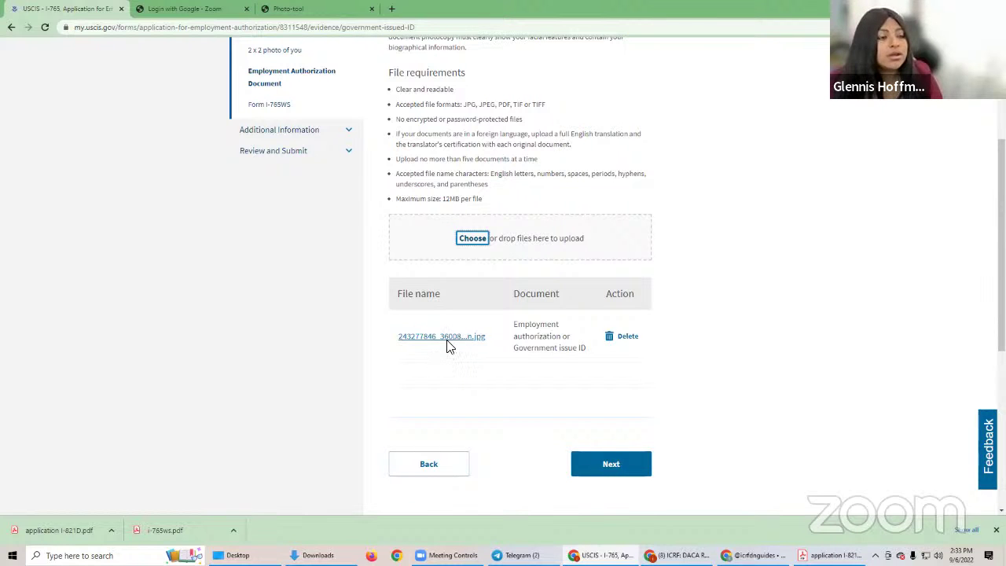
{"action": "left_click", "coordinate": [612, 464]}
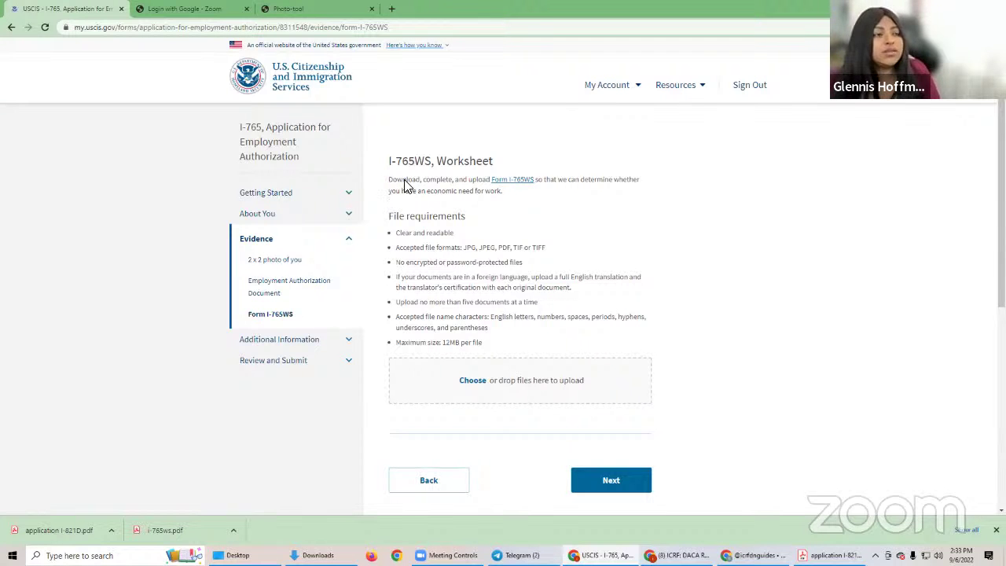
- Open the blank I-765WS worksheet PDF and fill in the applicant's given and middle names
{"action": "left_click", "coordinate": [514, 181]}
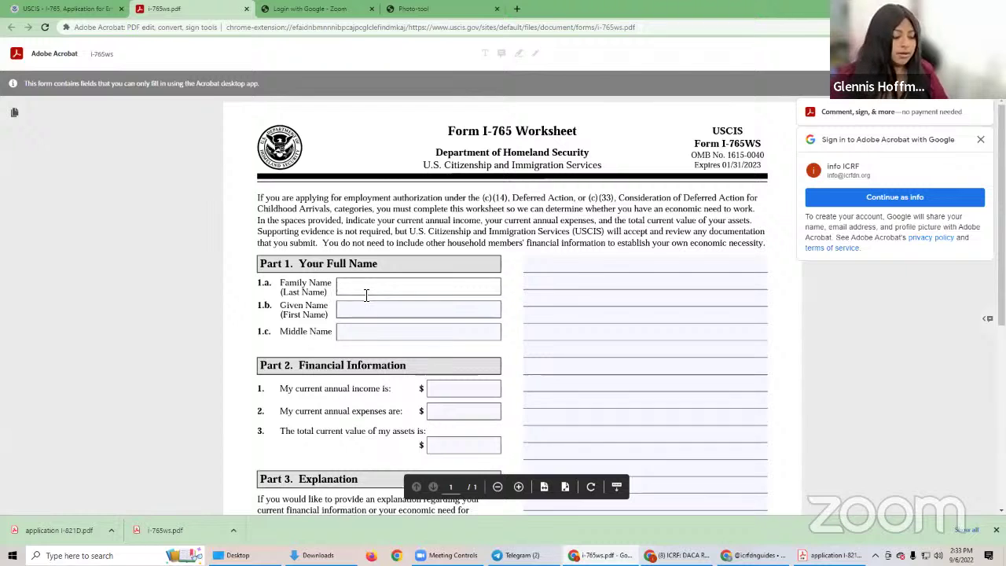
{"action": "key", "text": "Tab"}
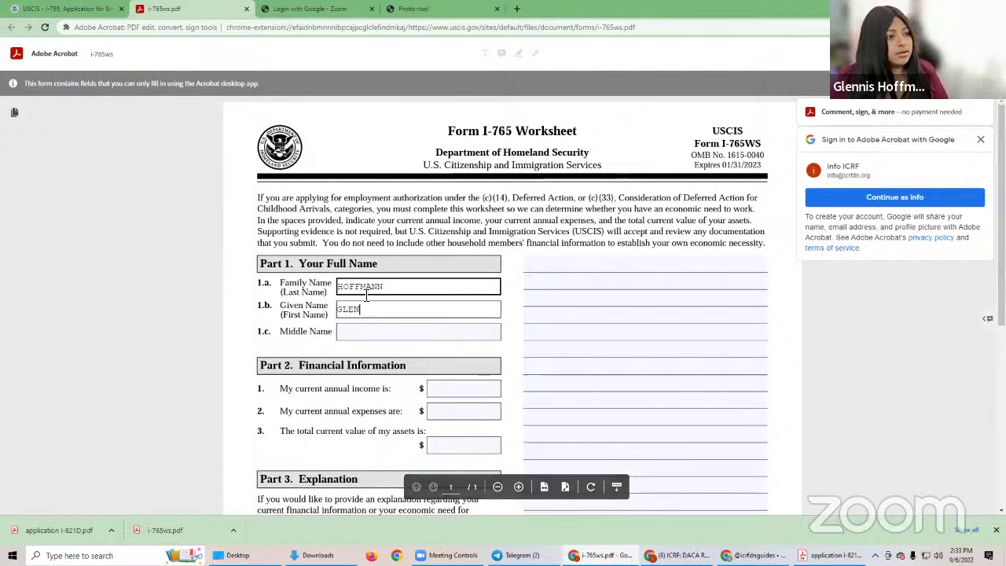
{"action": "key", "text": "Tab"}
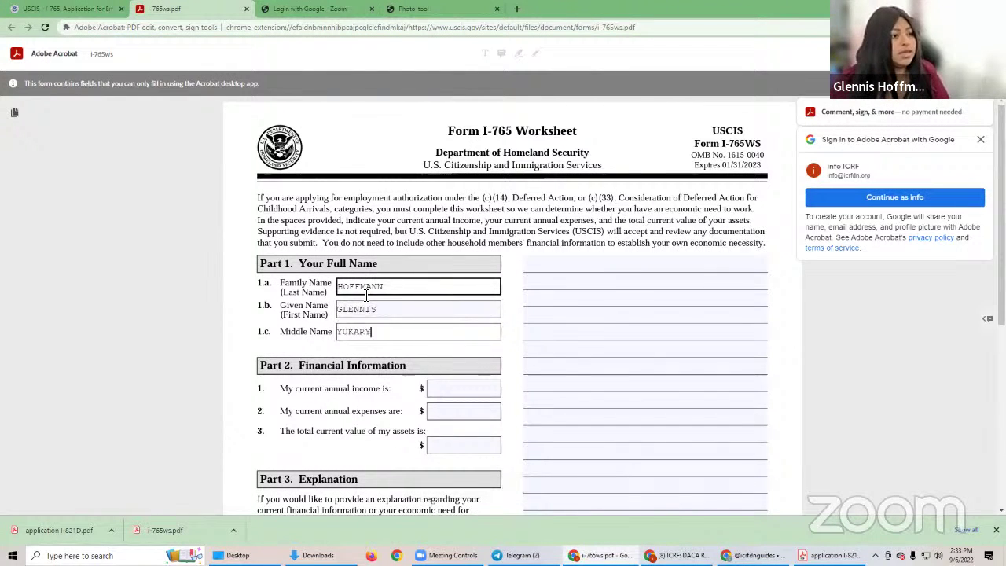
- Enter annual income 0.00, expenses 20000 and total assets 156000 on the worksheet
{"action": "left_click", "coordinate": [444, 390]}
{"action": "type", "text": "0"}
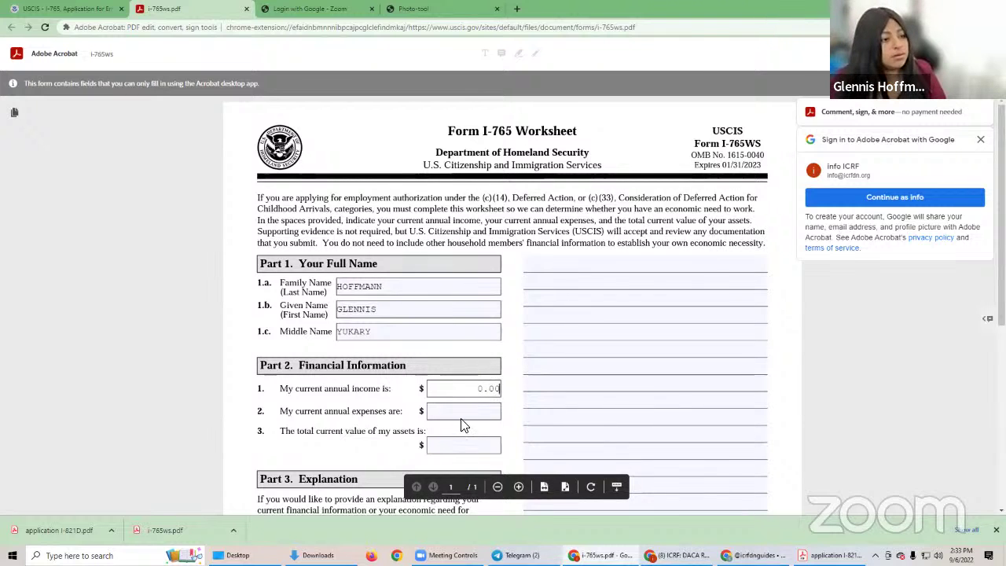
{"action": "left_click", "coordinate": [469, 410]}
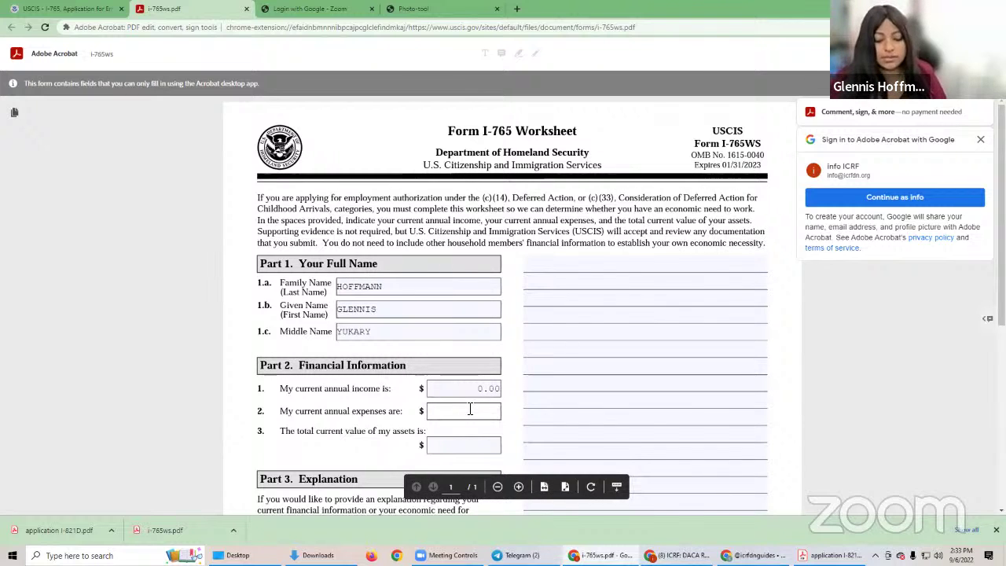
{"action": "type", "text": "20000"}
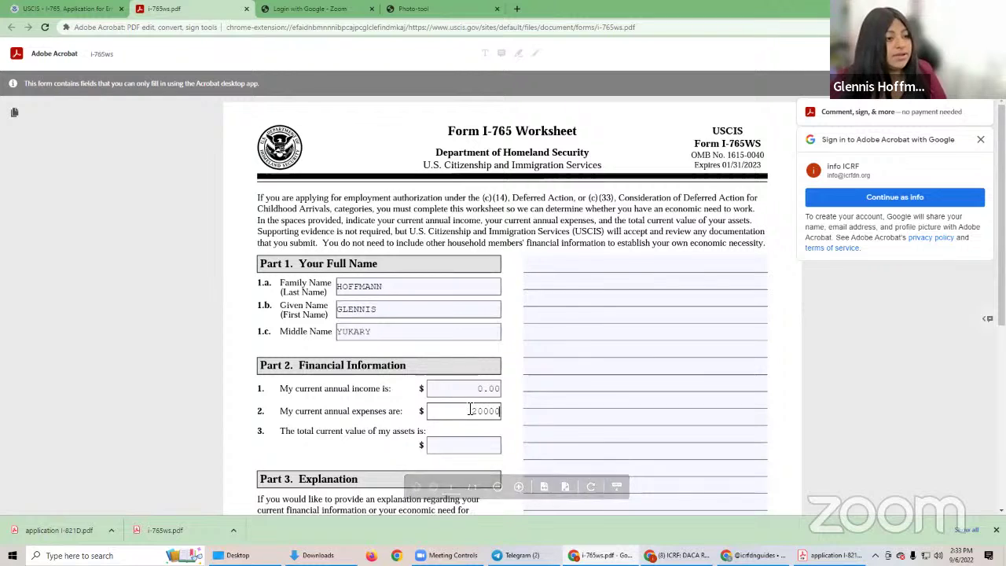
{"action": "right_click", "coordinate": [458, 437]}
{"action": "left_click", "coordinate": [460, 440]}
{"action": "type", "text": "1"}
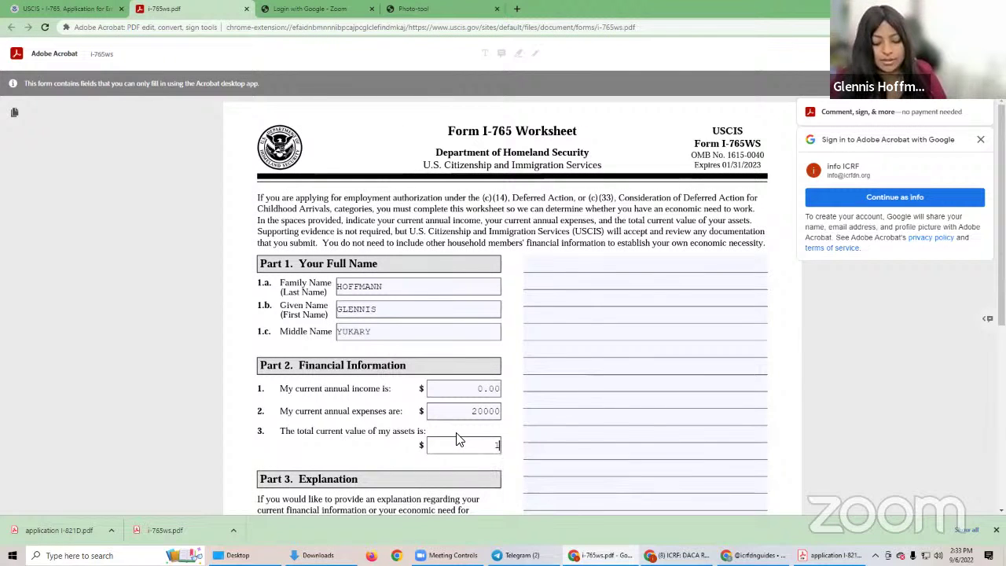
{"action": "type", "text": "56000"}
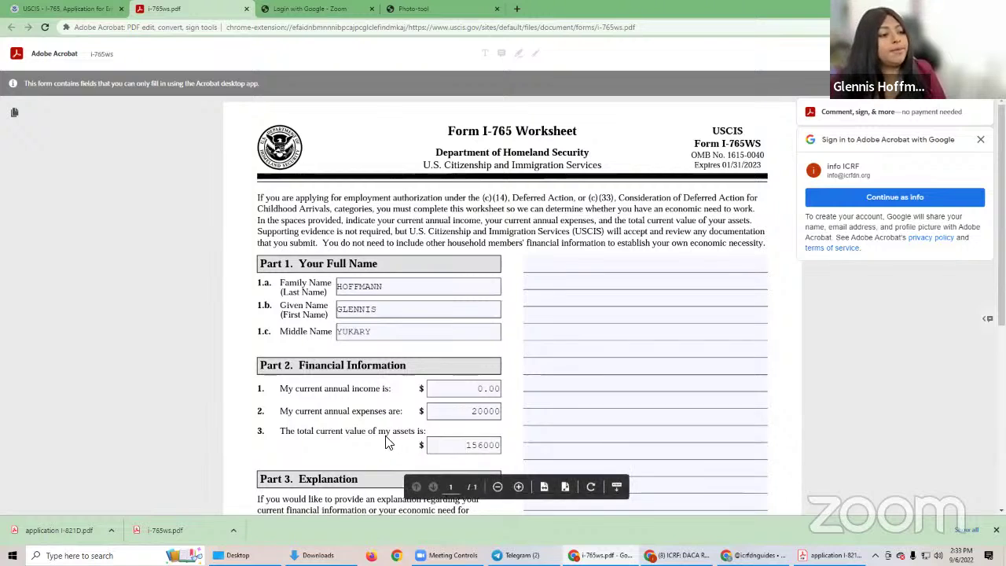
{"action": "scroll", "coordinate": [382, 436], "scroll_direction": "down", "scroll_amount": 2}
{"action": "left_click", "coordinate": [344, 386]}
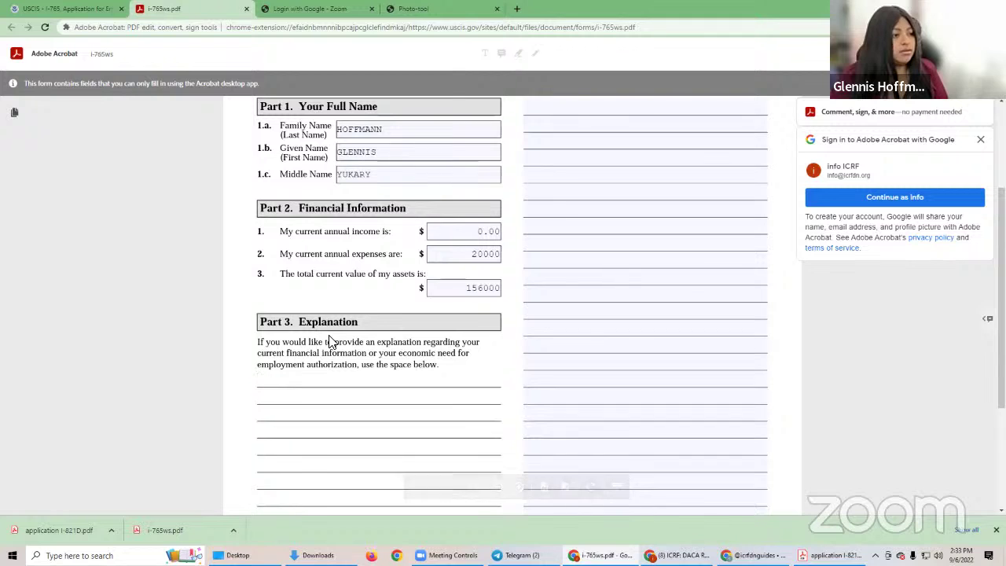
- Write the Part 3 explanation about employment, driving the kids and proper identification, then save i-765ws.pdf
{"action": "type", "text": "I"}
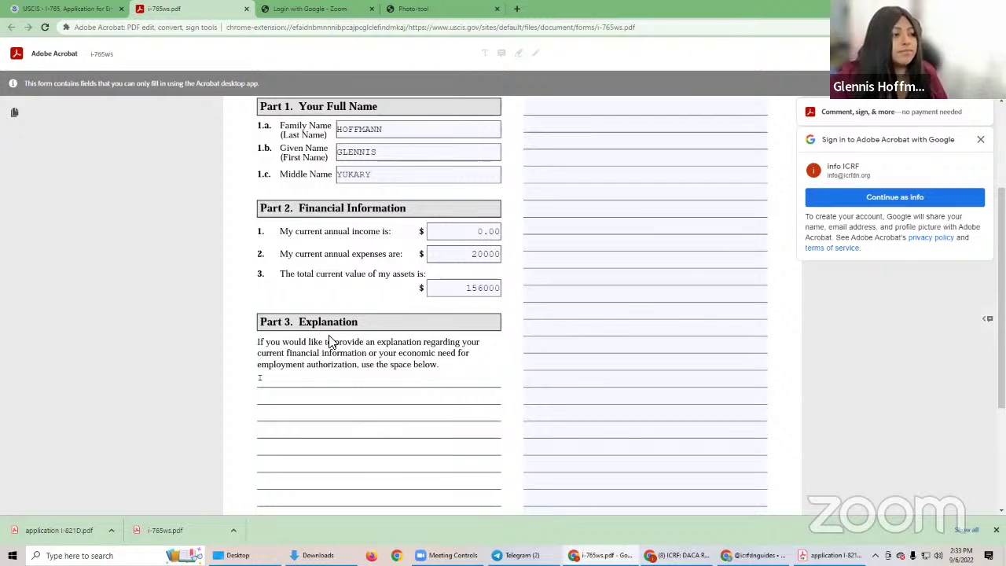
{"action": "type", "text": "D MY"}
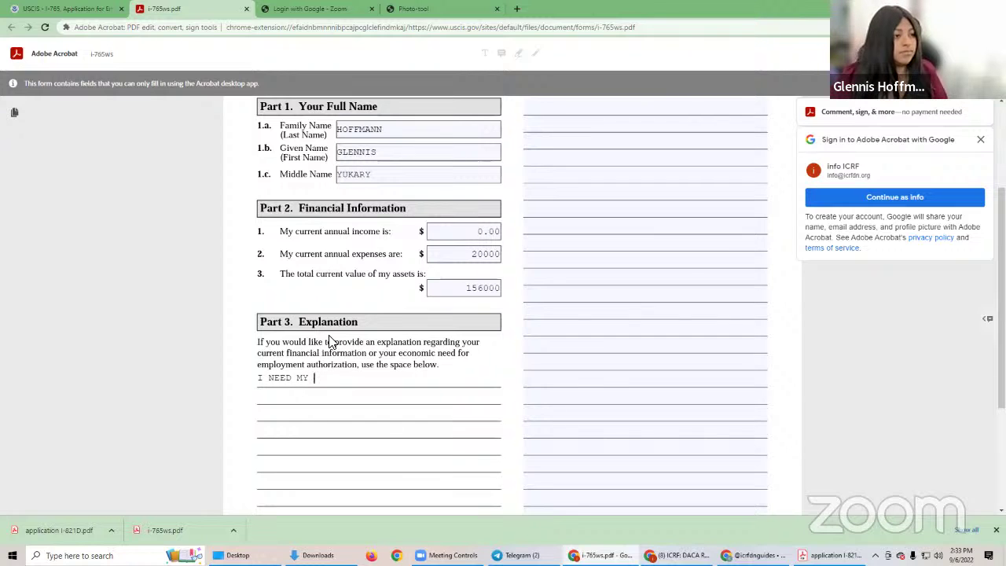
{"action": "type", "text": " EMPLOYMENT"}
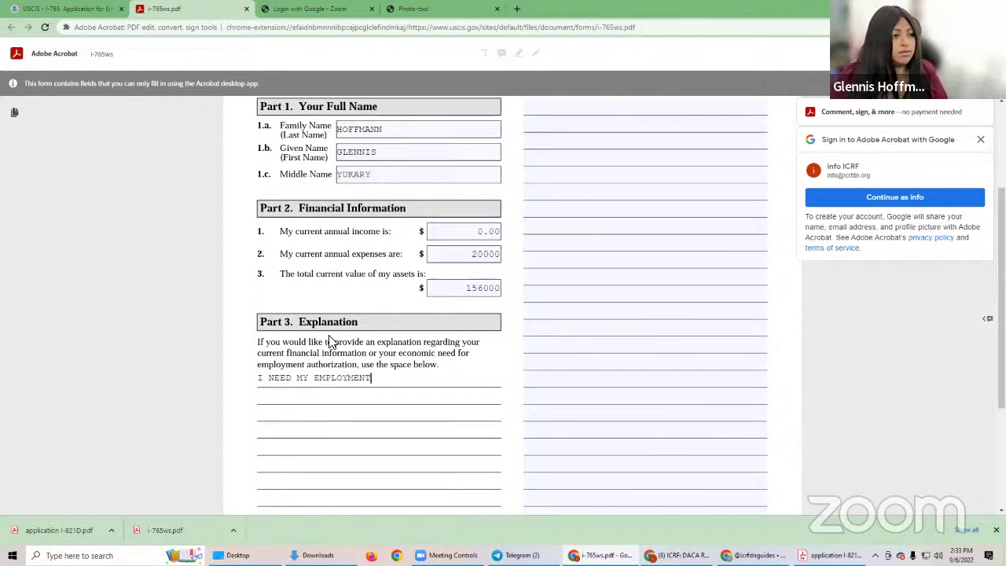
{"action": "type", "text": " CARD/ DACA TO BE ABLE"}
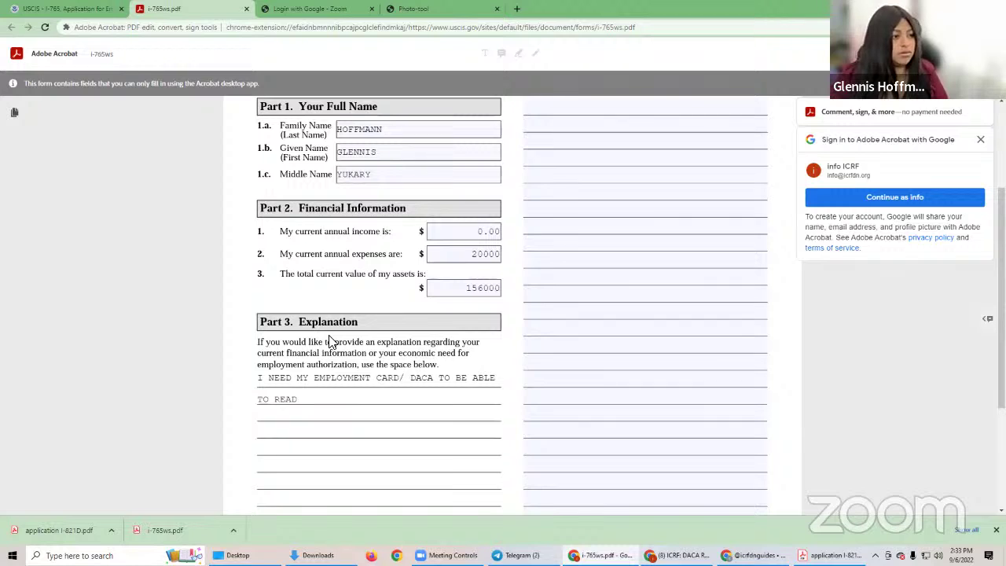
{"action": "key", "text": "BackSpace"}
{"action": "key", "text": "BackSpace"}
{"action": "type", "text": "BE R"}
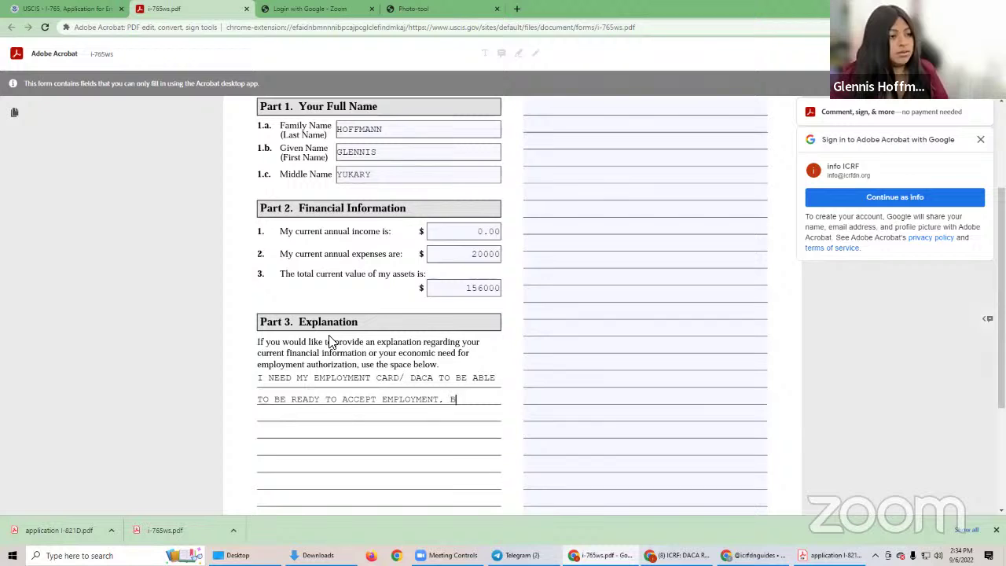
{"action": "type", "text": "E ABLE"}
{"action": "key", "text": "Tab"}
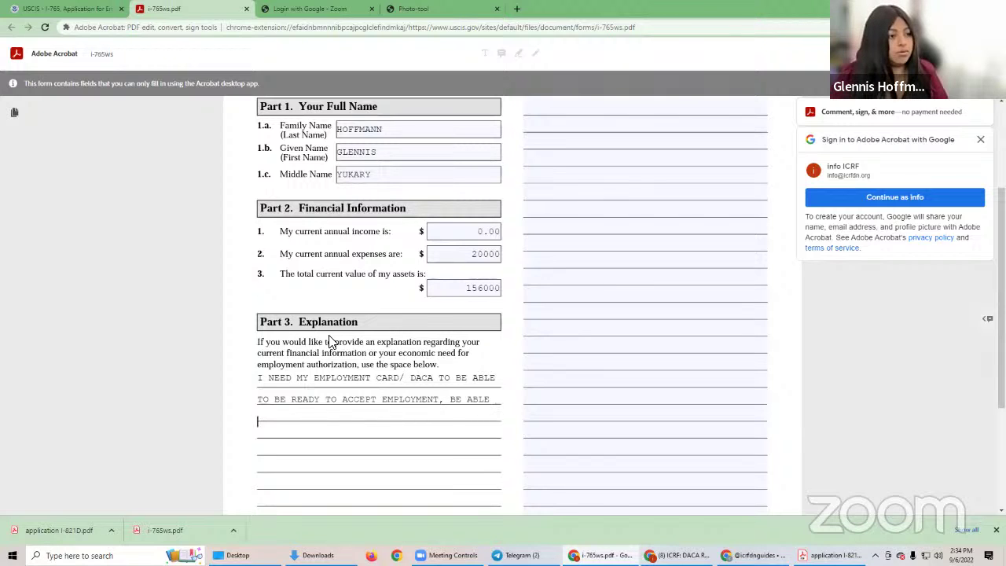
{"action": "type", "text": "TO "}
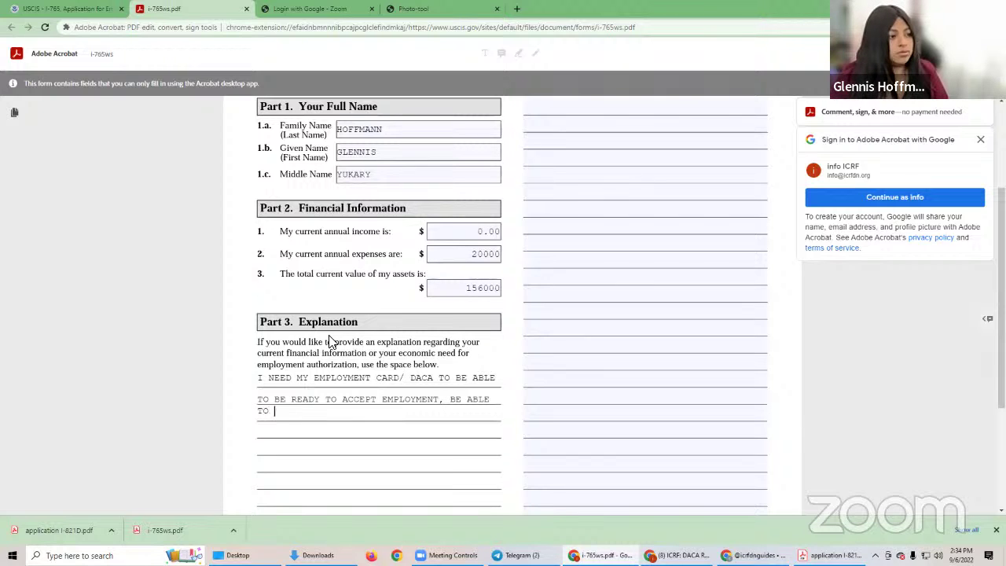
{"action": "type", "text": "DRIVE MY KIDS AND "}
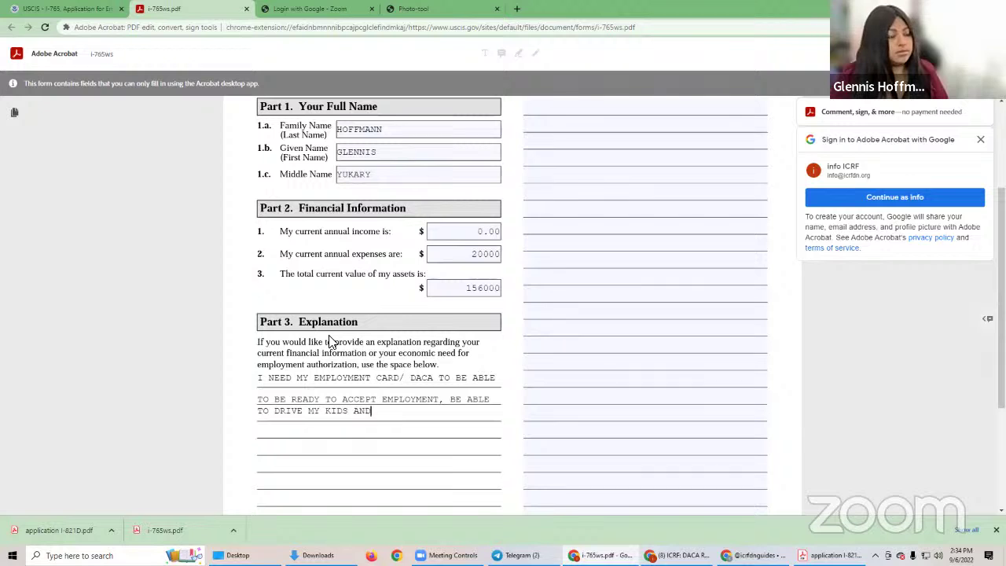
{"action": "type", "text": "HAVEA"}
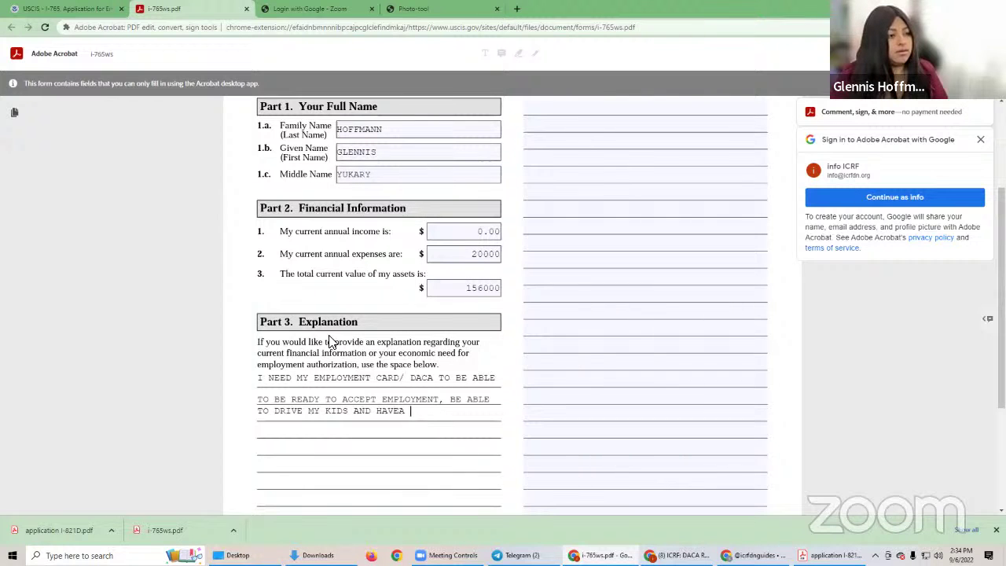
{"action": "type", "text": "R "}
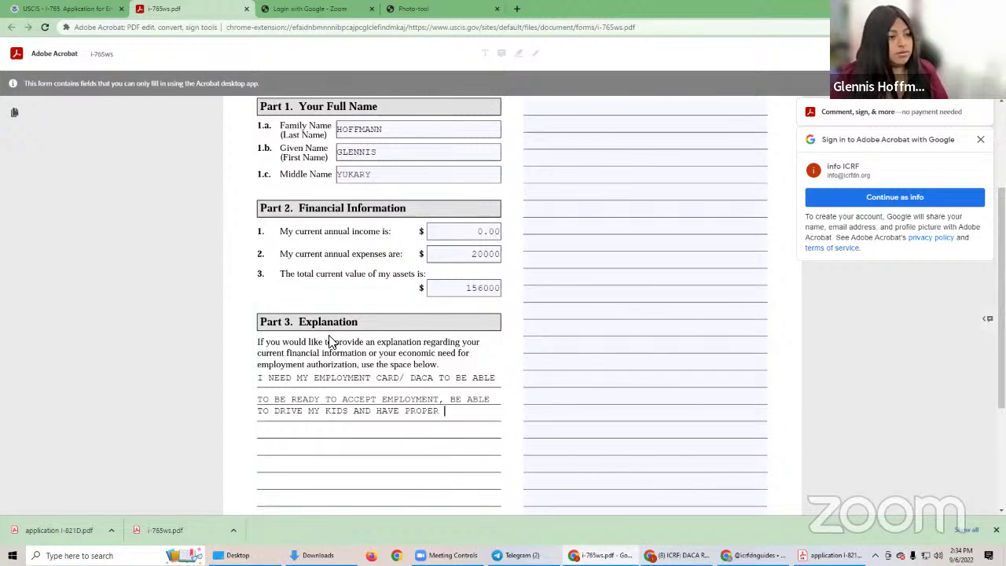
{"action": "type", "text": "IDENTIFACTIONS."}
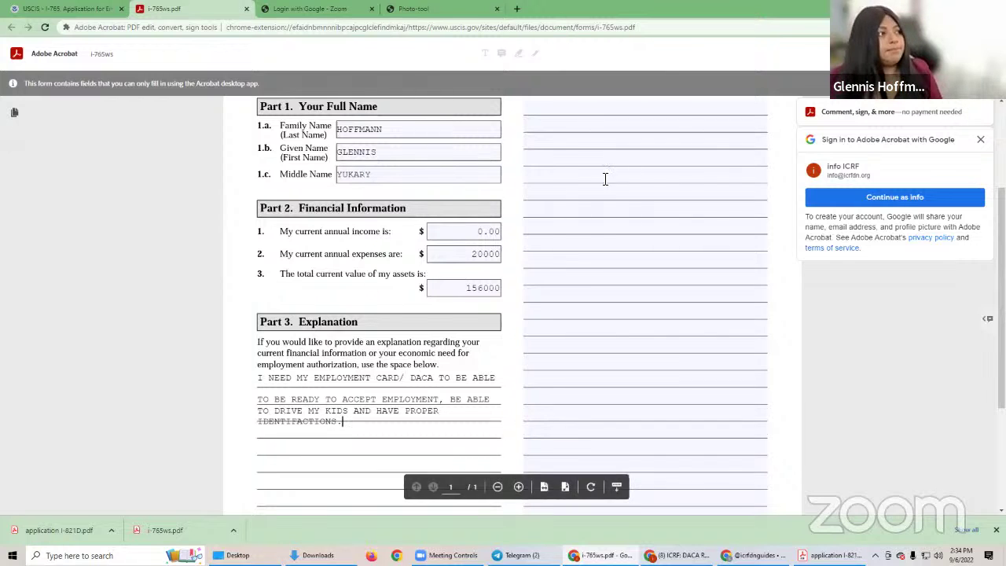
{"action": "left_click", "coordinate": [681, 174]}
{"action": "key", "text": "ctrl+s"}
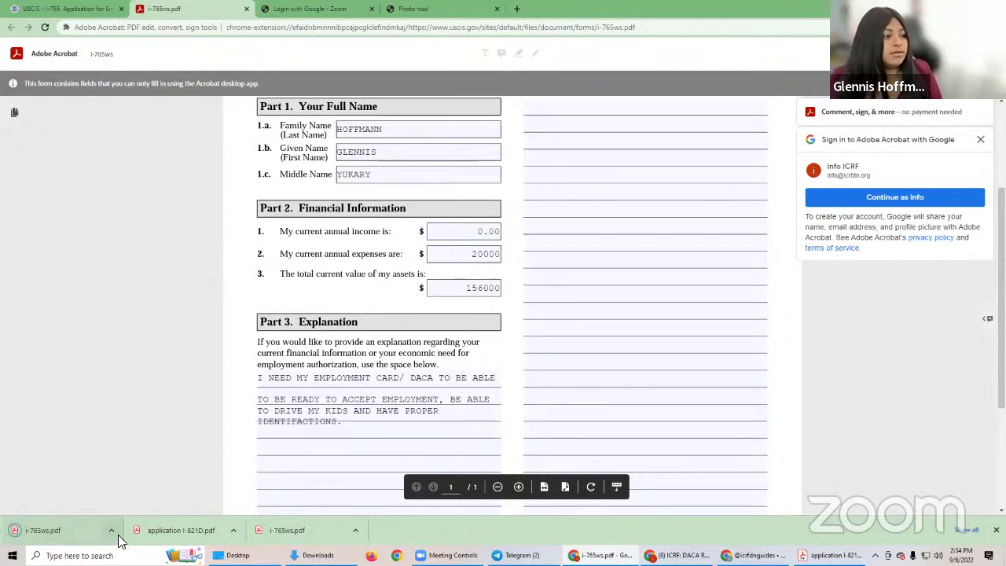
- Move the downloaded i-765ws file from Downloads to the Desktop and return to the USCIS worksheet upload
{"action": "left_click", "coordinate": [111, 530]}
{"action": "left_click", "coordinate": [142, 494]}
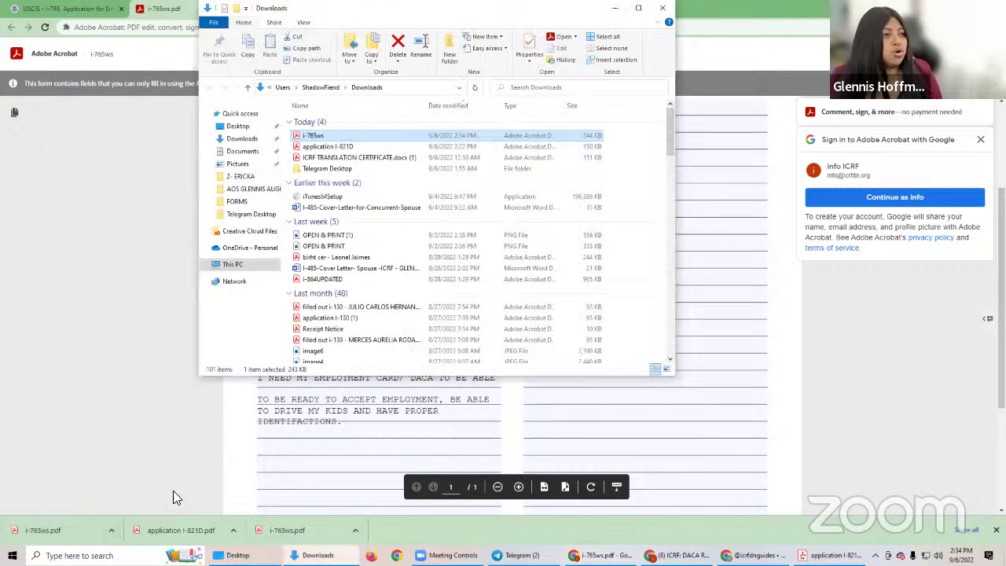
{"action": "left_click_drag", "start_coordinate": [317, 139], "coordinate": [239, 127]}
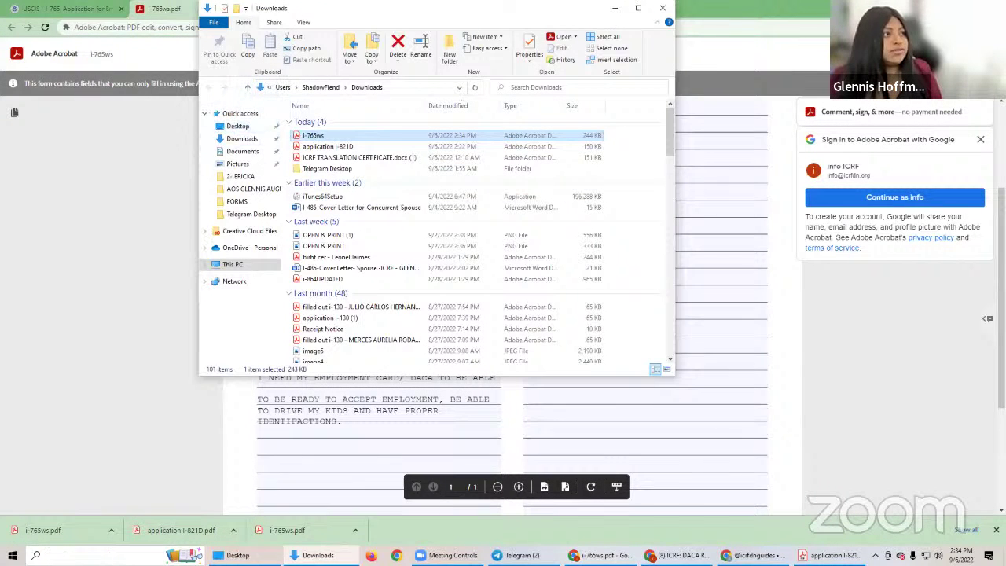
{"action": "left_click", "coordinate": [46, 7]}
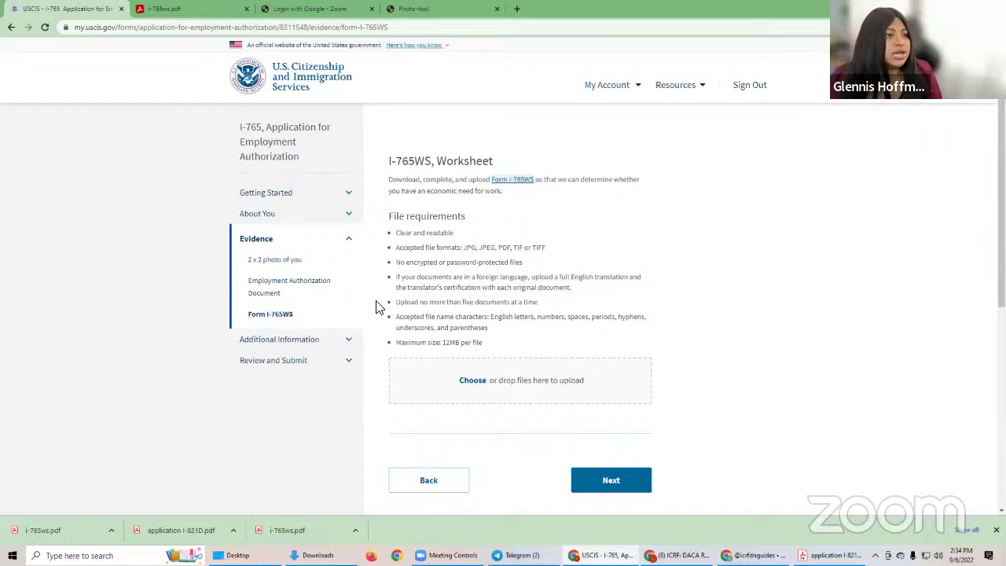
{"action": "left_click", "coordinate": [473, 382]}
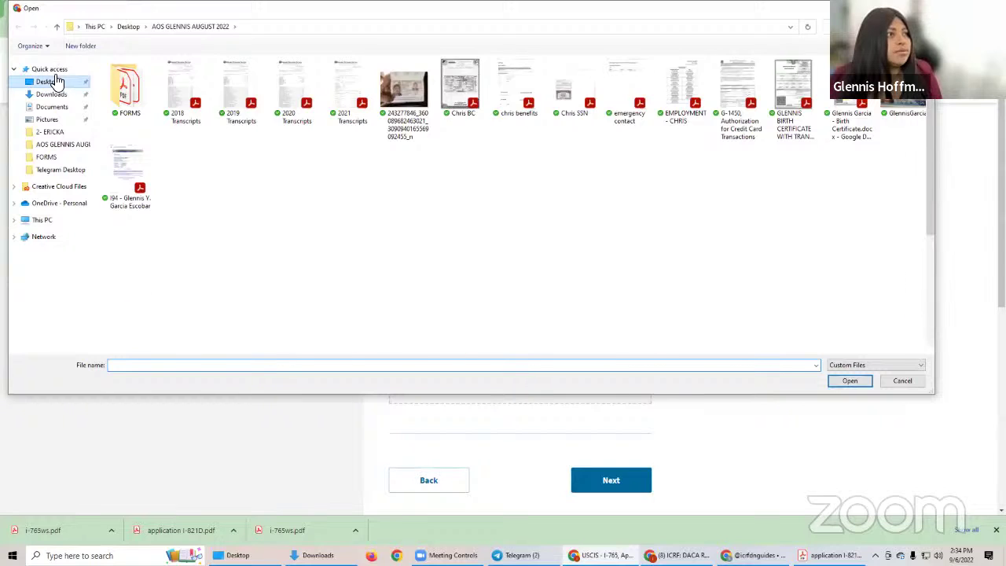
- Upload i-765ws.pdf from the Desktop as the I-765WS Worksheet and continue to Additional Information
{"action": "left_click", "coordinate": [52, 80]}
{"action": "scroll", "coordinate": [857, 228], "scroll_direction": "down", "scroll_amount": 3}
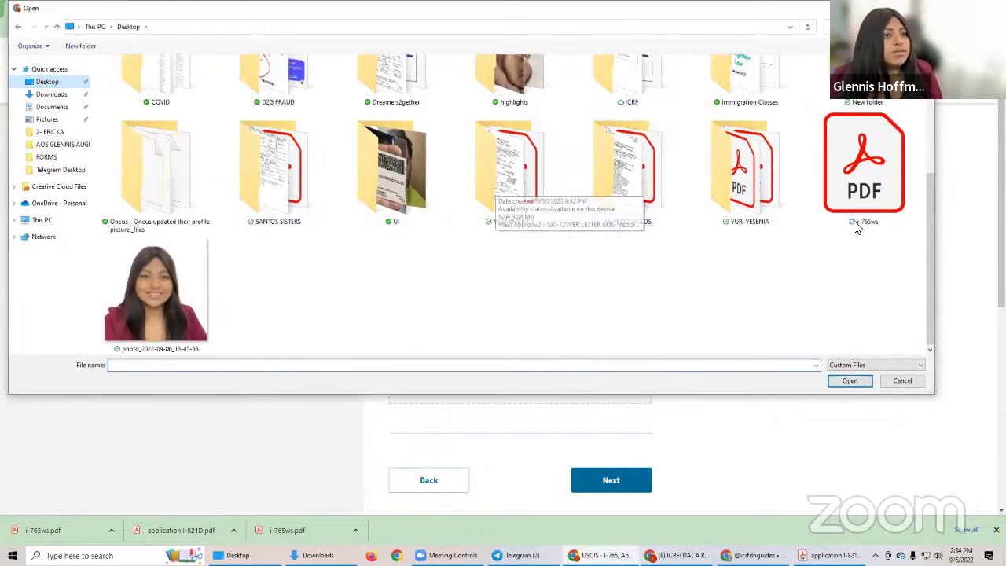
{"action": "left_click", "coordinate": [853, 181]}
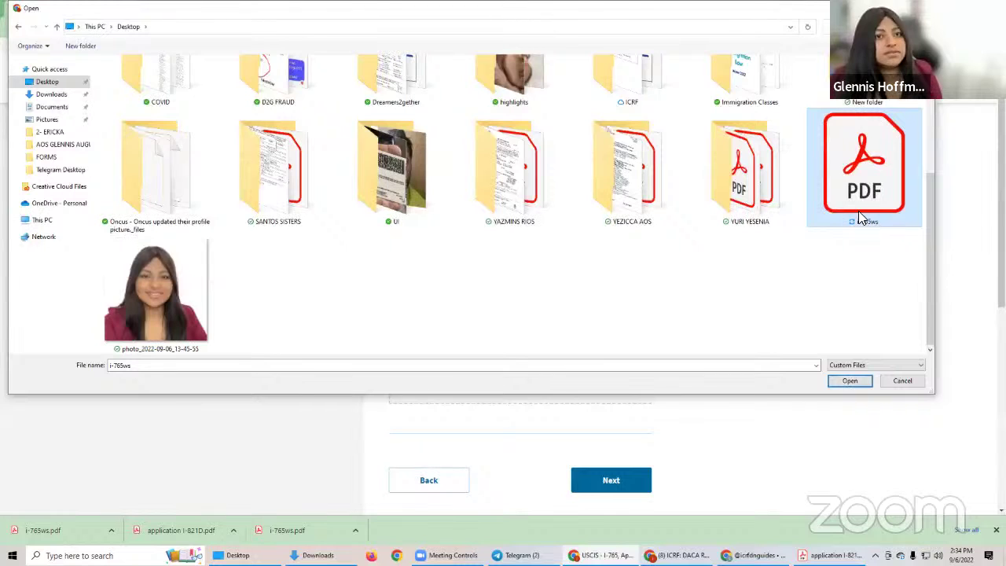
{"action": "double_click", "coordinate": [858, 189]}
{"action": "scroll", "coordinate": [641, 338], "scroll_direction": "down", "scroll_amount": 2}
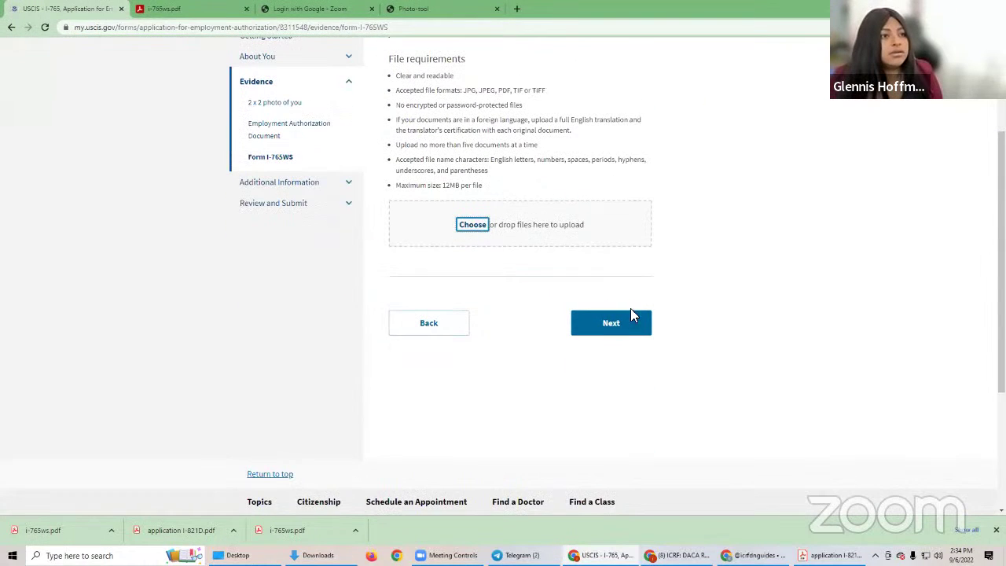
{"action": "left_click", "coordinate": [604, 325]}
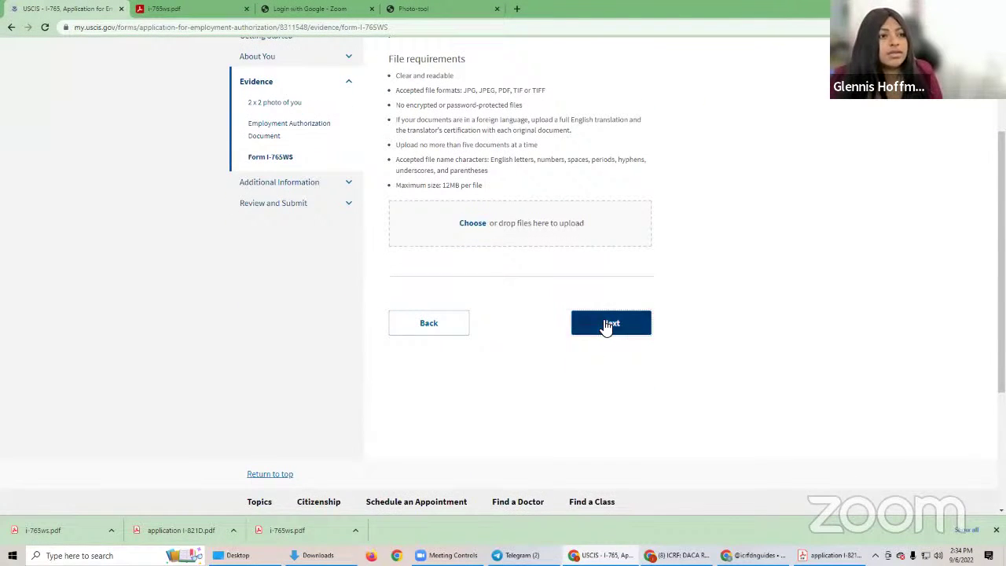
{"action": "scroll", "coordinate": [456, 281], "scroll_direction": "down", "scroll_amount": 3}
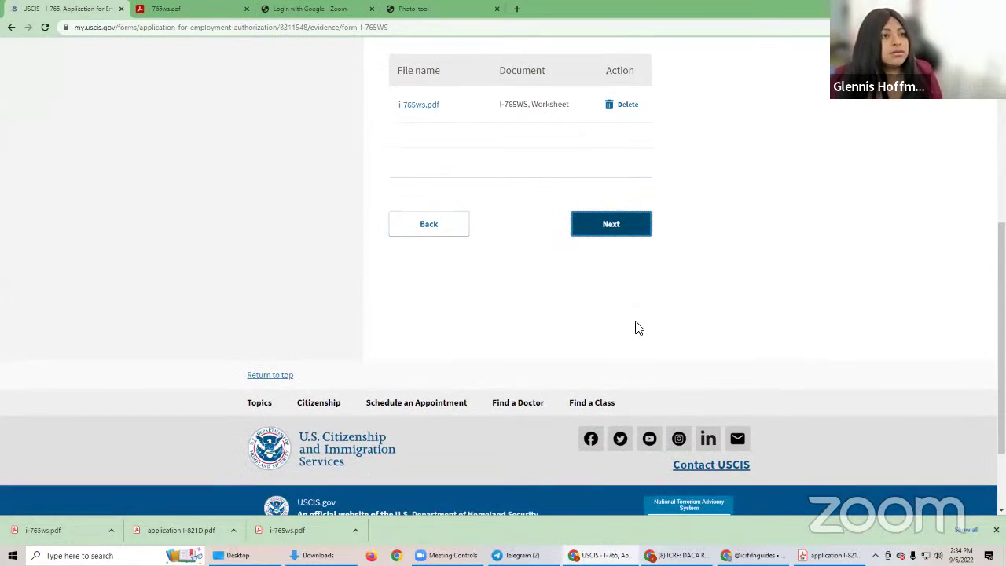
{"action": "scroll", "coordinate": [638, 328], "scroll_direction": "up", "scroll_amount": 3}
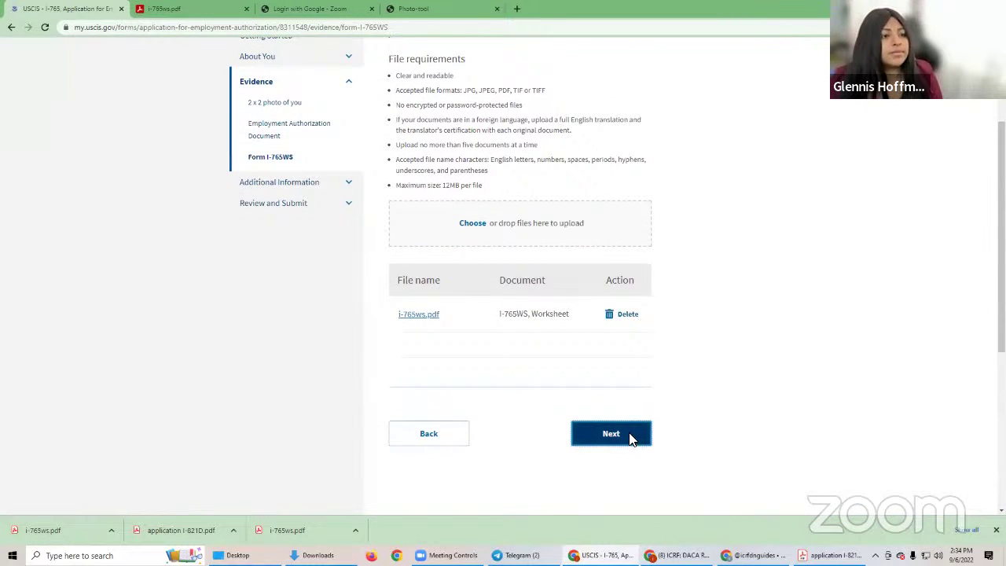
{"action": "left_click", "coordinate": [633, 439]}
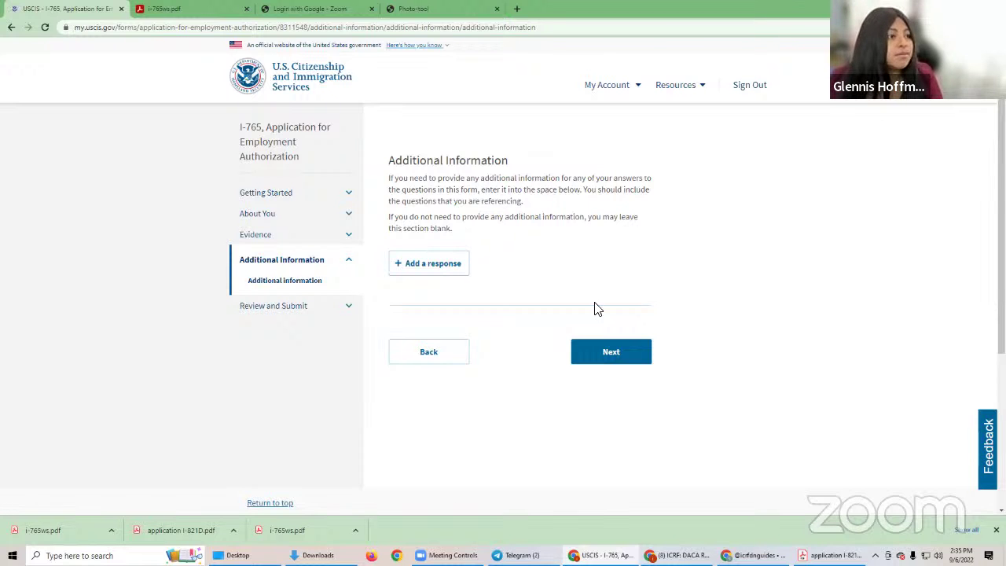
- Move on to the review page and highlight the $495 filing fee and the no-alerts-or-warnings message
{"action": "left_click", "coordinate": [610, 351]}
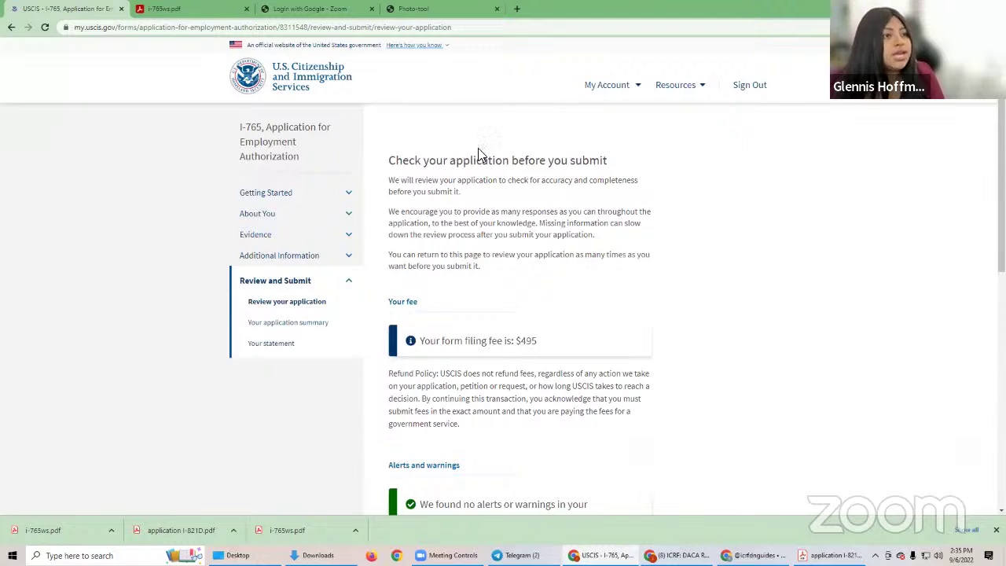
{"action": "left_click_drag", "start_coordinate": [566, 347], "coordinate": [523, 342]}
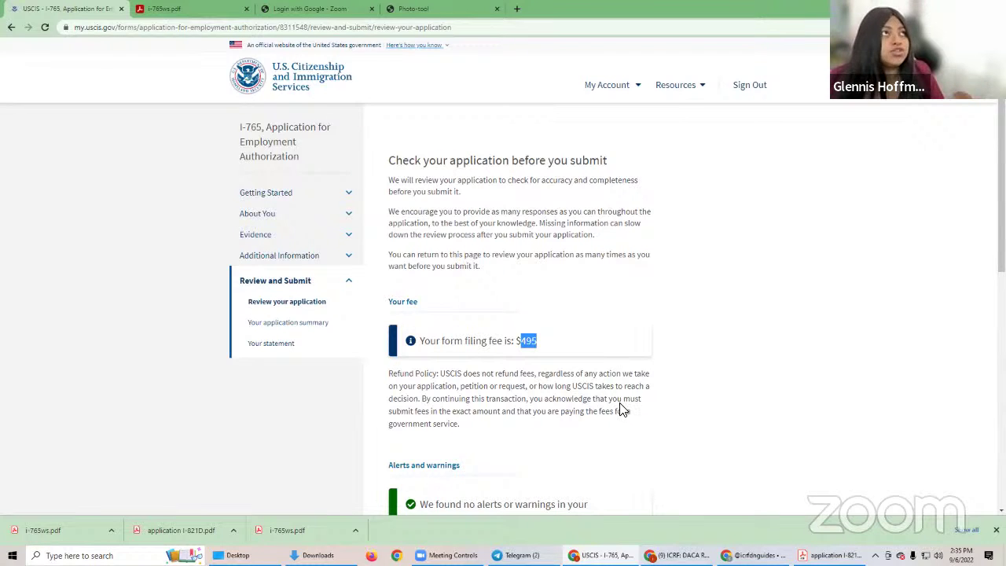
{"action": "scroll", "coordinate": [576, 397], "scroll_direction": "down", "scroll_amount": 3}
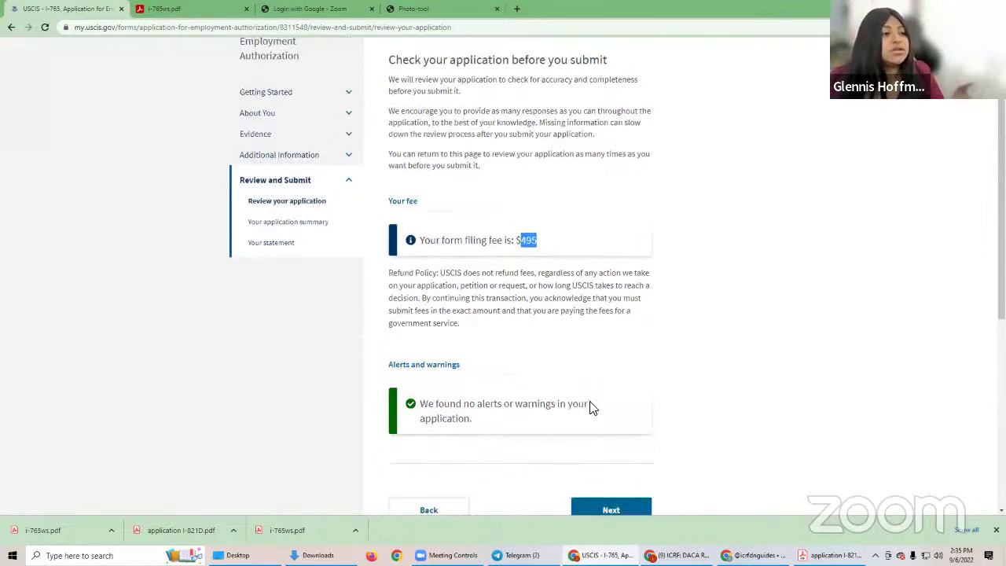
{"action": "left_click_drag", "start_coordinate": [427, 287], "coordinate": [494, 312]}
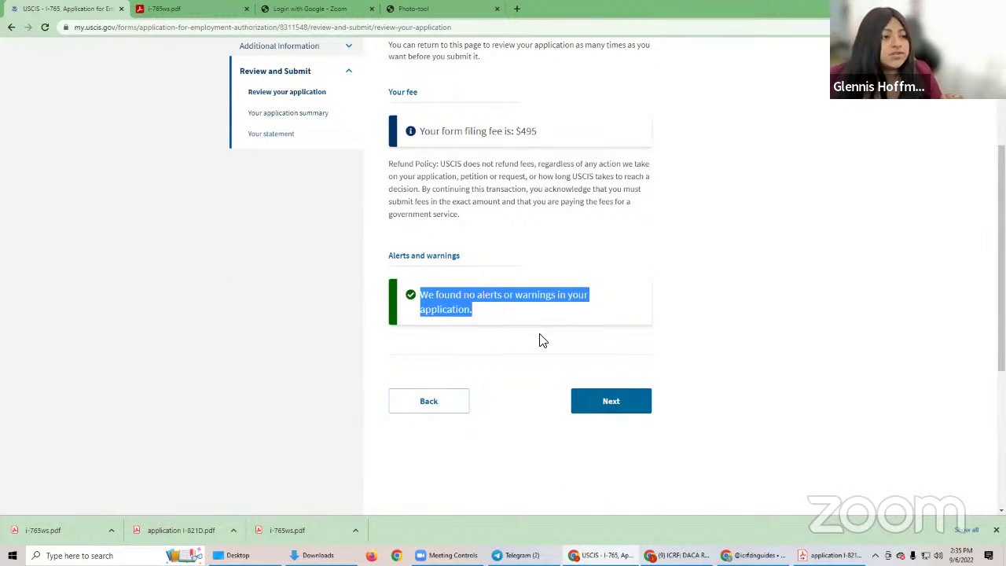
{"action": "left_click", "coordinate": [576, 326]}
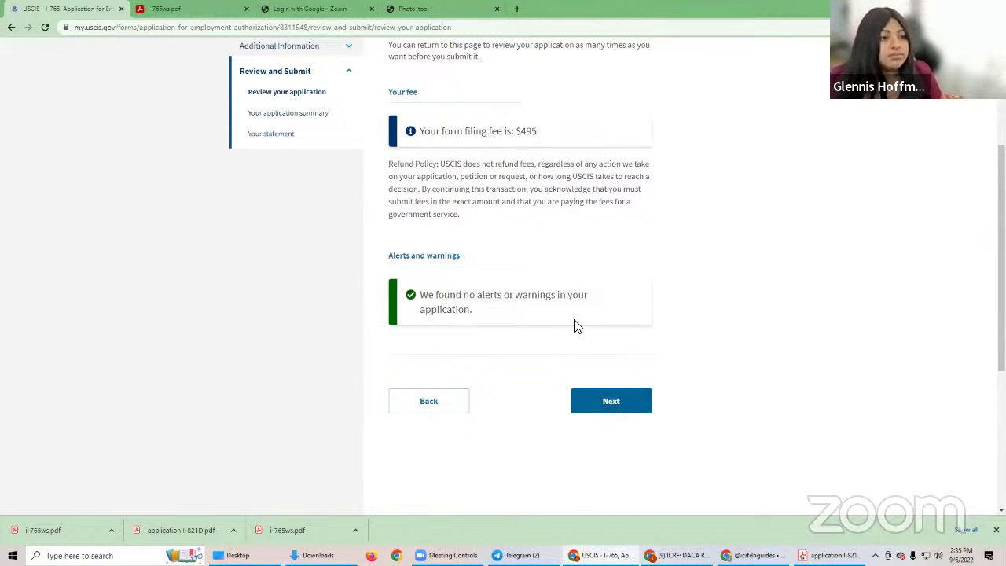
- Continue to the I-765 application summary and download the draft snapshot 'application I-765.pdf'
{"action": "left_click", "coordinate": [611, 402]}
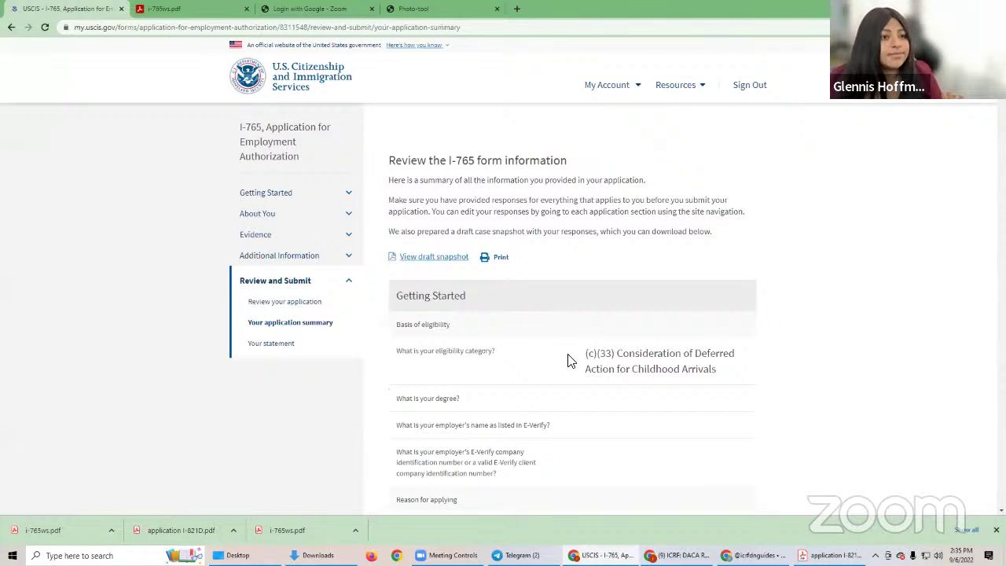
{"action": "scroll", "coordinate": [570, 361], "scroll_direction": "down", "scroll_amount": 3}
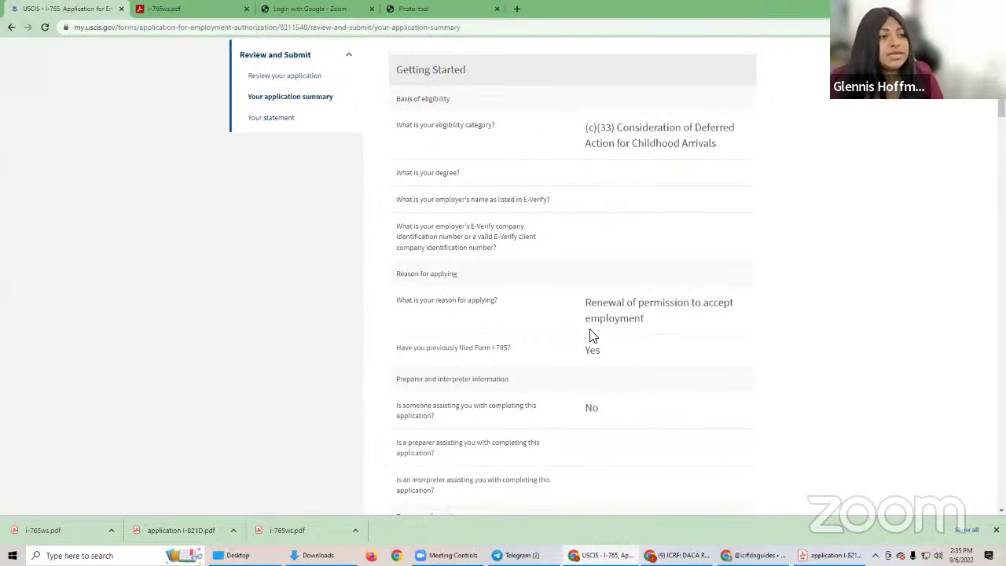
{"action": "scroll", "coordinate": [593, 336], "scroll_direction": "up", "scroll_amount": 2}
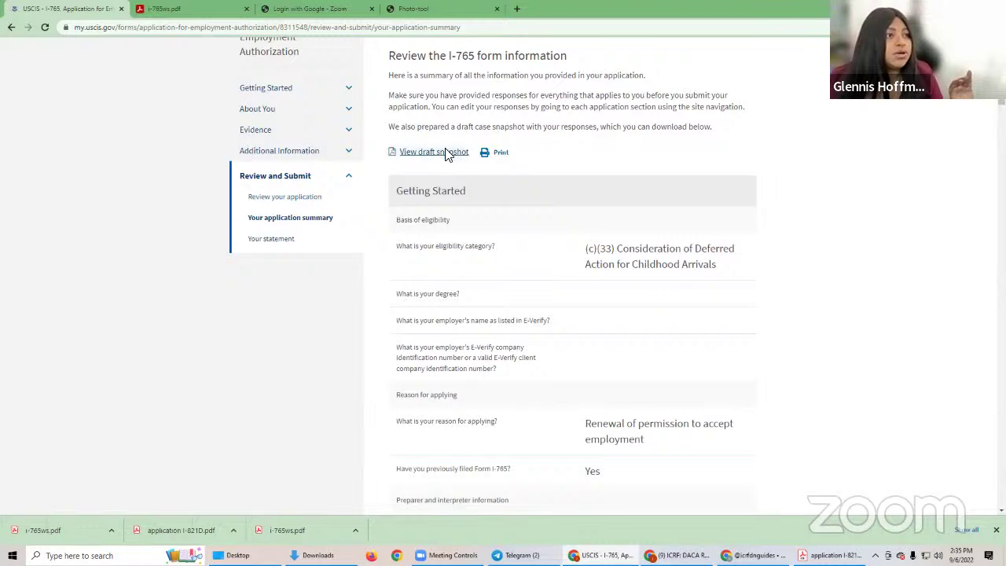
{"action": "left_click", "coordinate": [440, 154]}
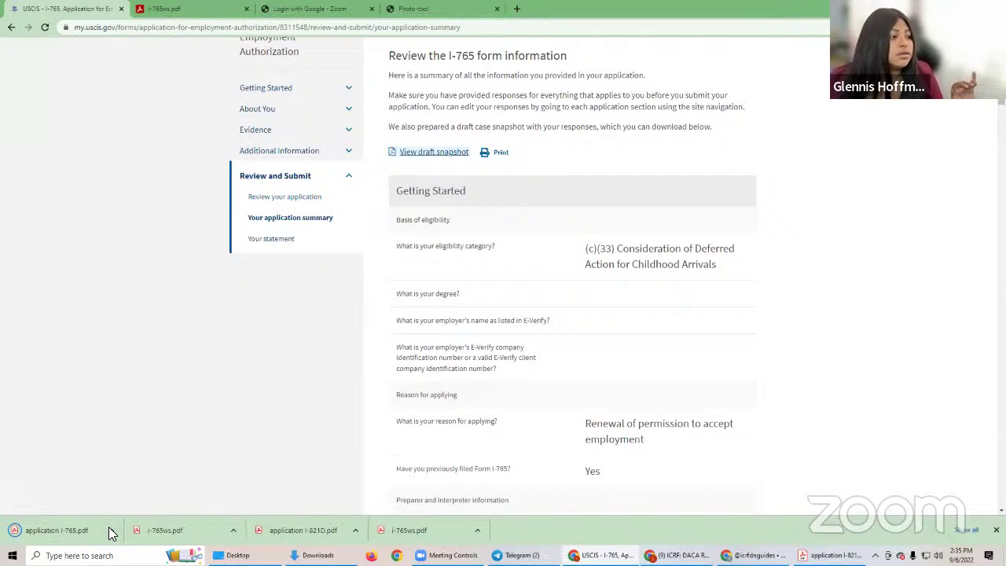
{"action": "left_click", "coordinate": [111, 530]}
- Open application I-765.pdf in Acrobat Pro DC, fit the page, and scroll through the filled form
{"action": "left_click", "coordinate": [142, 496]}
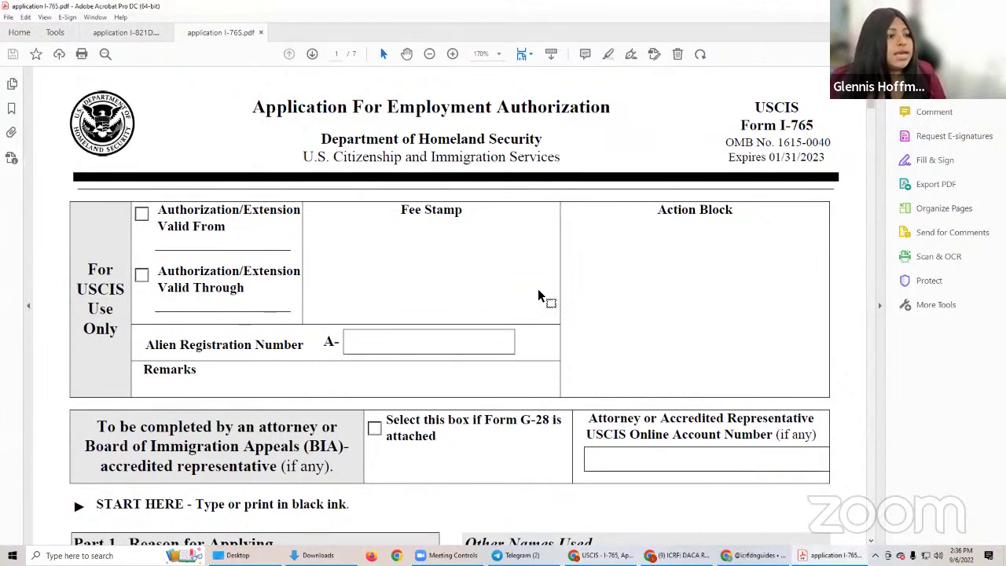
{"action": "key", "text": "ctrl+0"}
{"action": "scroll", "coordinate": [449, 299], "scroll_direction": "down", "scroll_amount": 5}
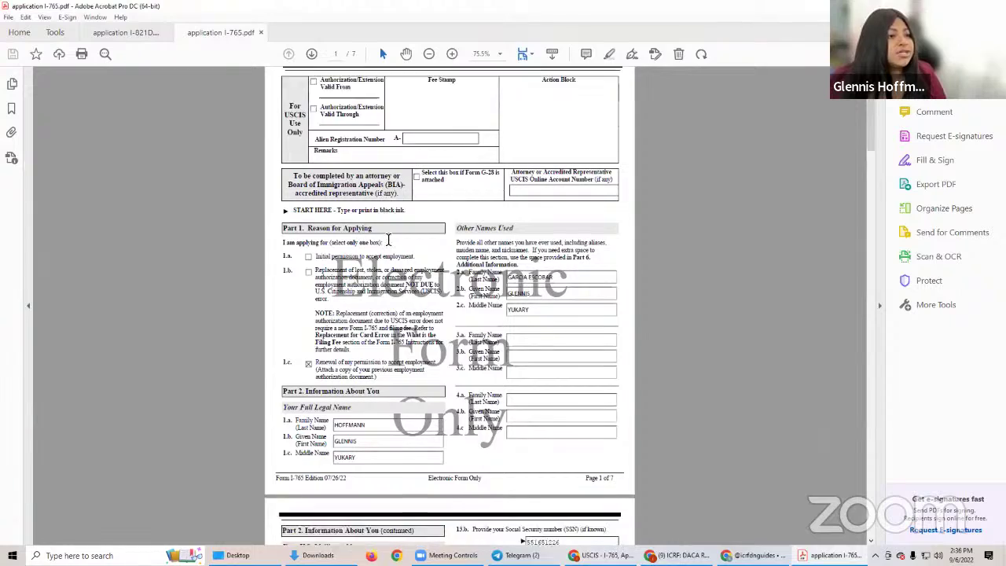
{"action": "scroll", "coordinate": [388, 240], "scroll_direction": "down", "scroll_amount": 7}
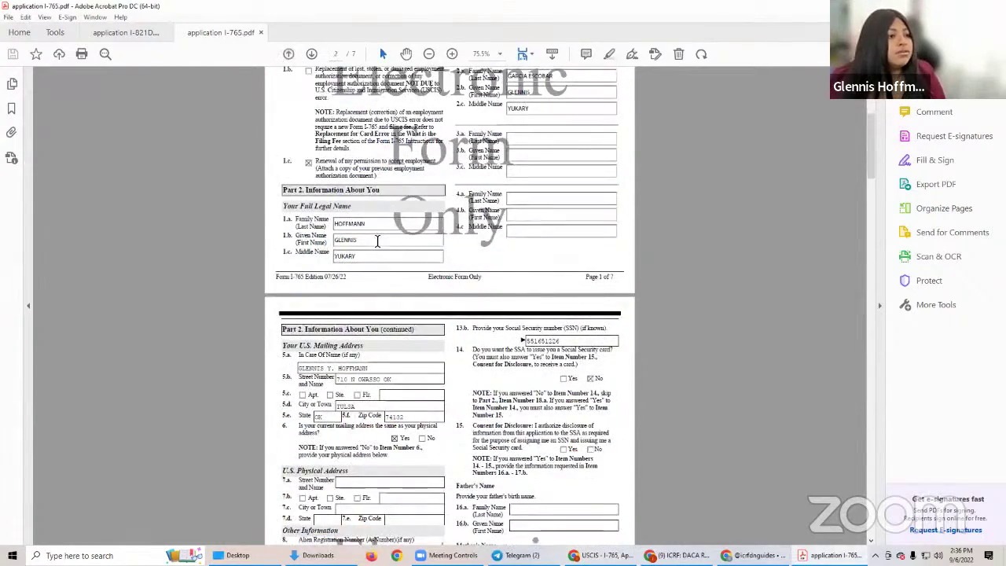
{"action": "scroll", "coordinate": [376, 242], "scroll_direction": "down", "scroll_amount": 13}
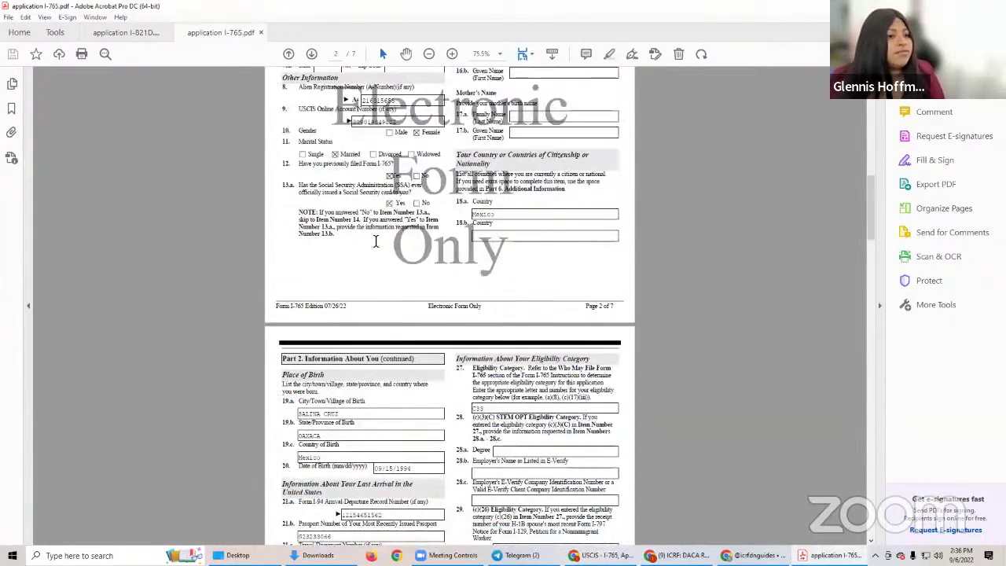
{"action": "scroll", "coordinate": [374, 246], "scroll_direction": "down", "scroll_amount": 7}
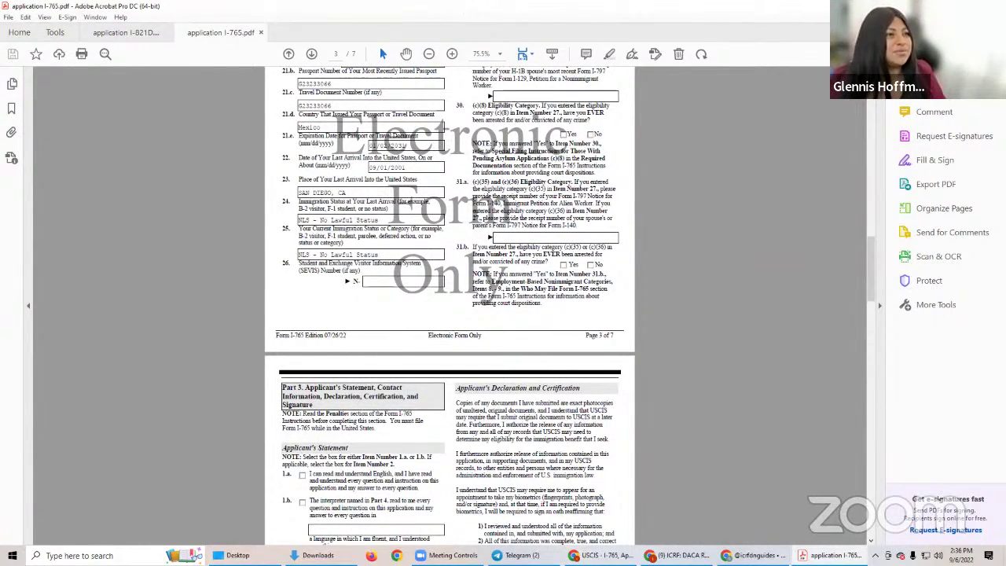
{"action": "double_click", "coordinate": [460, 7]}
- Return to the I-765 application summary in Chrome and read through its first sections
{"action": "left_click", "coordinate": [511, 519]}
{"action": "scroll", "coordinate": [521, 189], "scroll_direction": "down", "scroll_amount": 5}
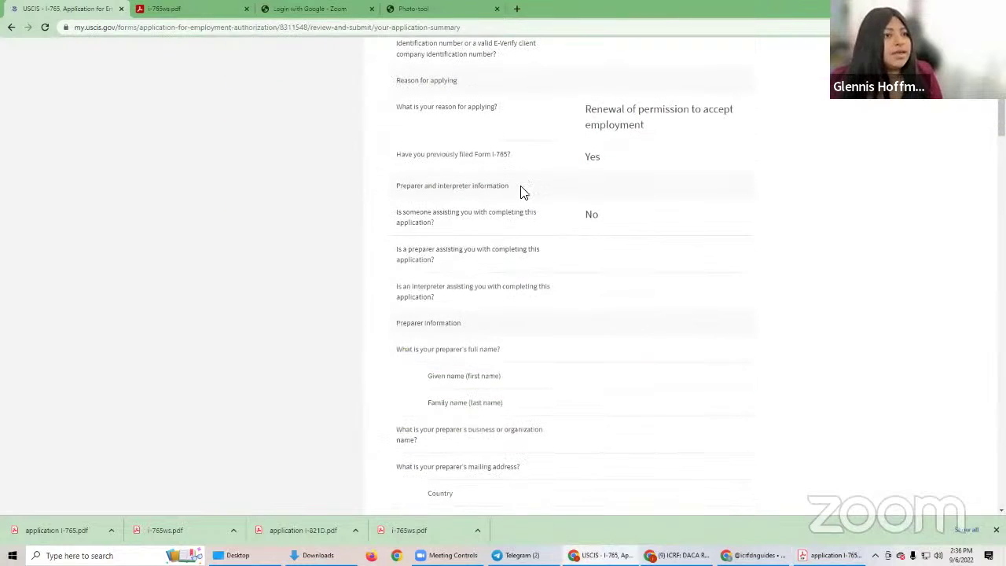
{"action": "scroll", "coordinate": [594, 222], "scroll_direction": "down", "scroll_amount": 10}
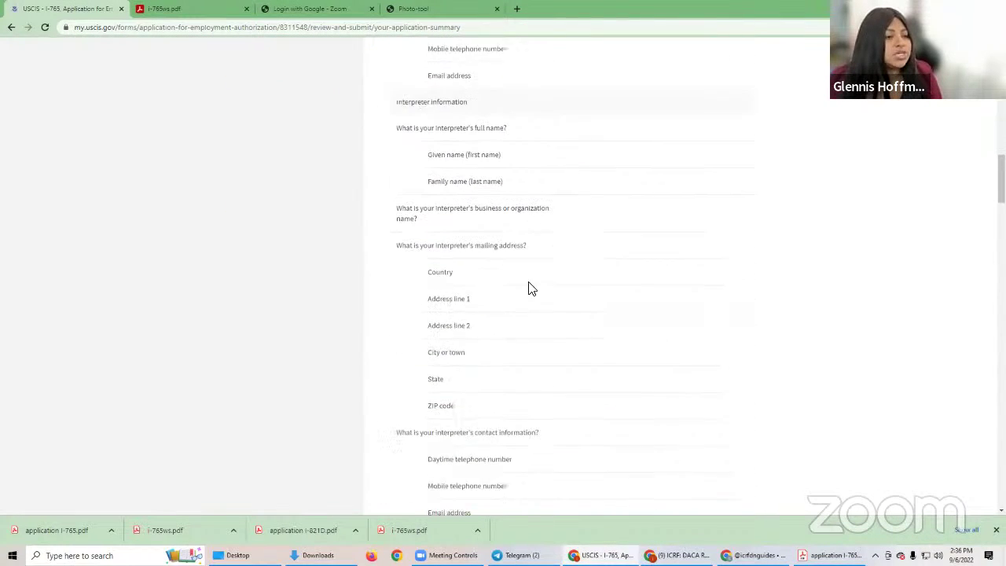
{"action": "scroll", "coordinate": [497, 301], "scroll_direction": "down", "scroll_amount": 3}
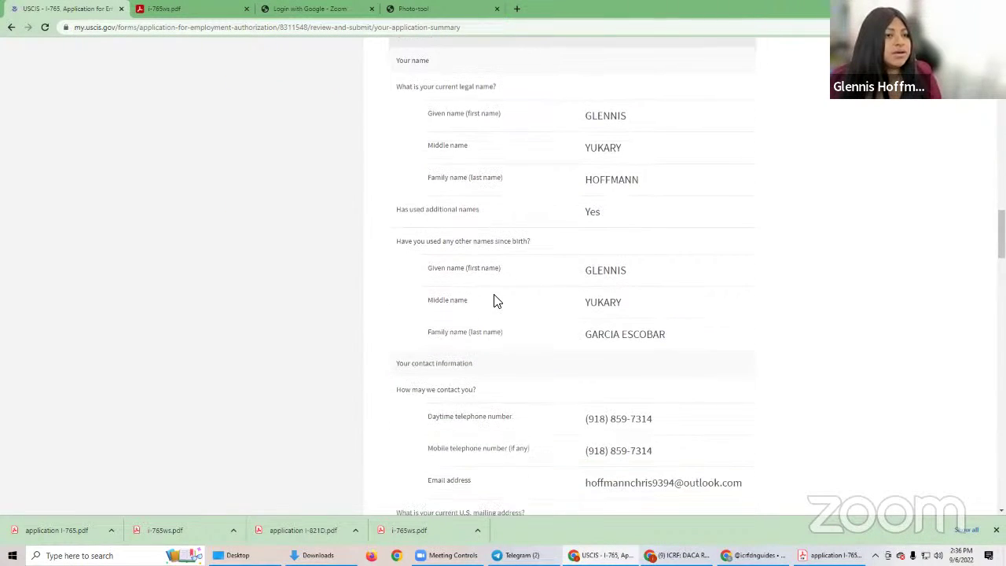
{"action": "scroll", "coordinate": [497, 301], "scroll_direction": "down", "scroll_amount": 3}
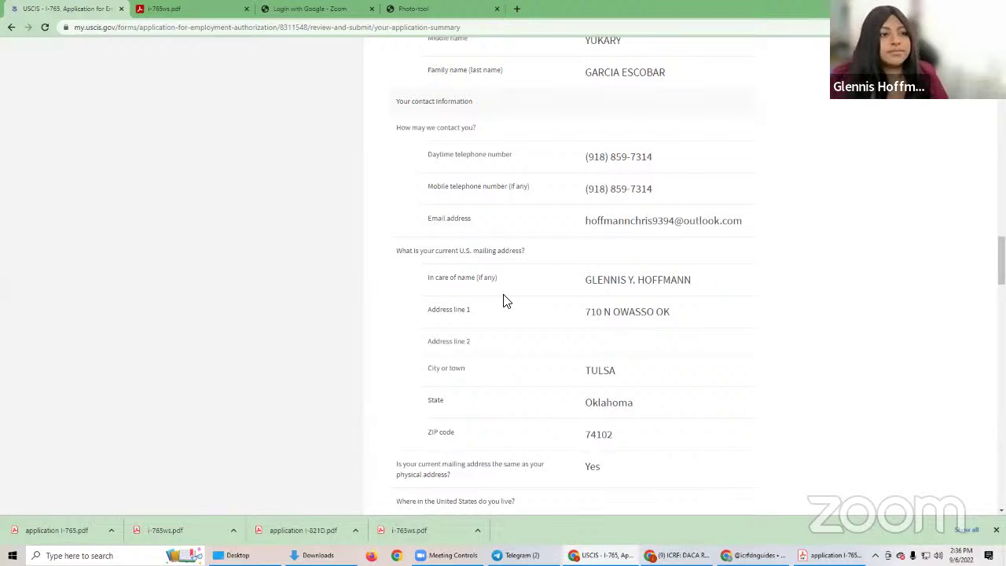
{"action": "scroll", "coordinate": [572, 248], "scroll_direction": "down", "scroll_amount": 6}
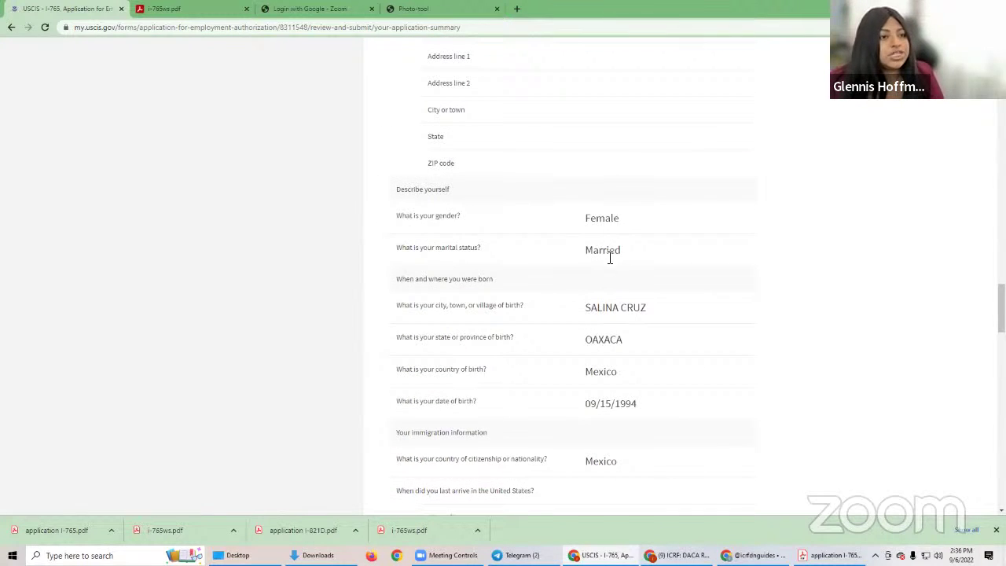
{"action": "scroll", "coordinate": [649, 355], "scroll_direction": "down", "scroll_amount": 2}
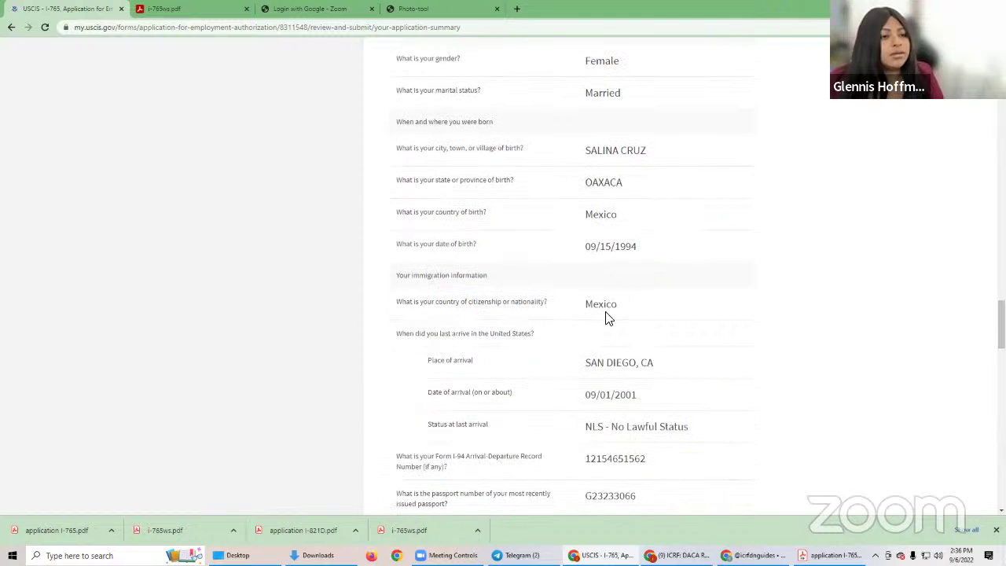
{"action": "scroll", "coordinate": [603, 346], "scroll_direction": "down", "scroll_amount": 2}
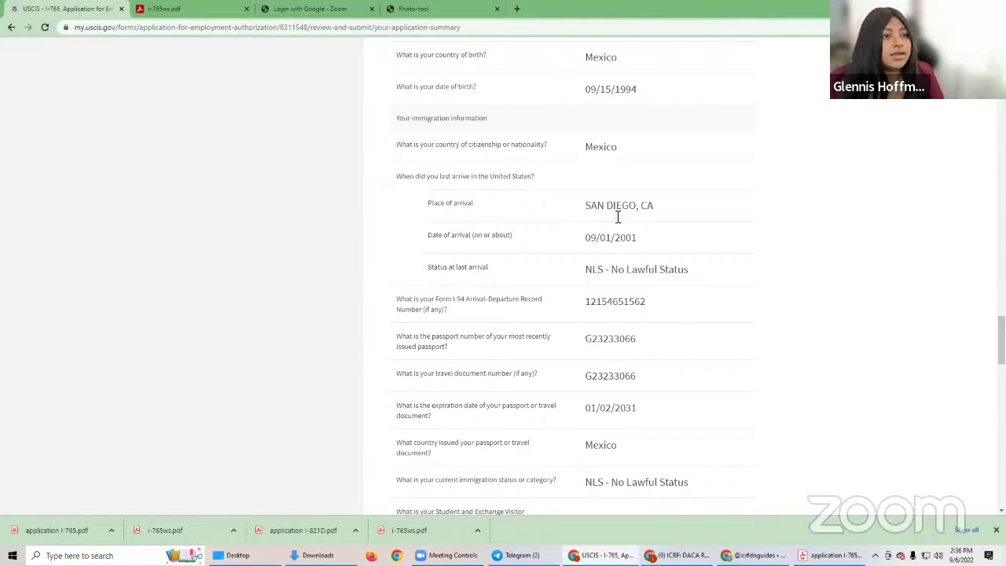
- Check the arrival place SAN DIEGO, CA and last-arrival status, then finish the summary and continue
{"action": "left_click_drag", "start_coordinate": [588, 201], "coordinate": [681, 207]}
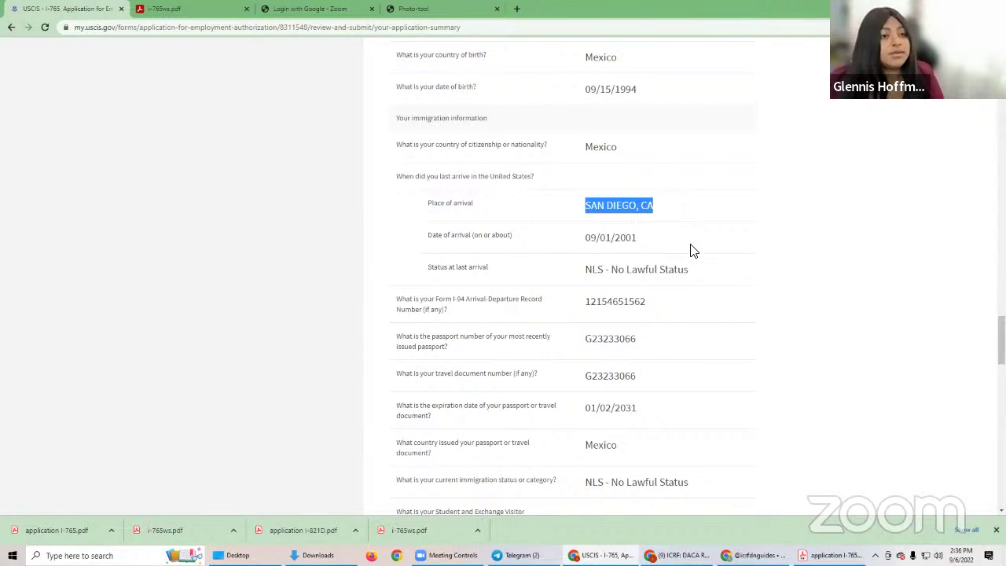
{"action": "left_click", "coordinate": [646, 220]}
{"action": "left_click_drag", "start_coordinate": [588, 276], "coordinate": [682, 281]}
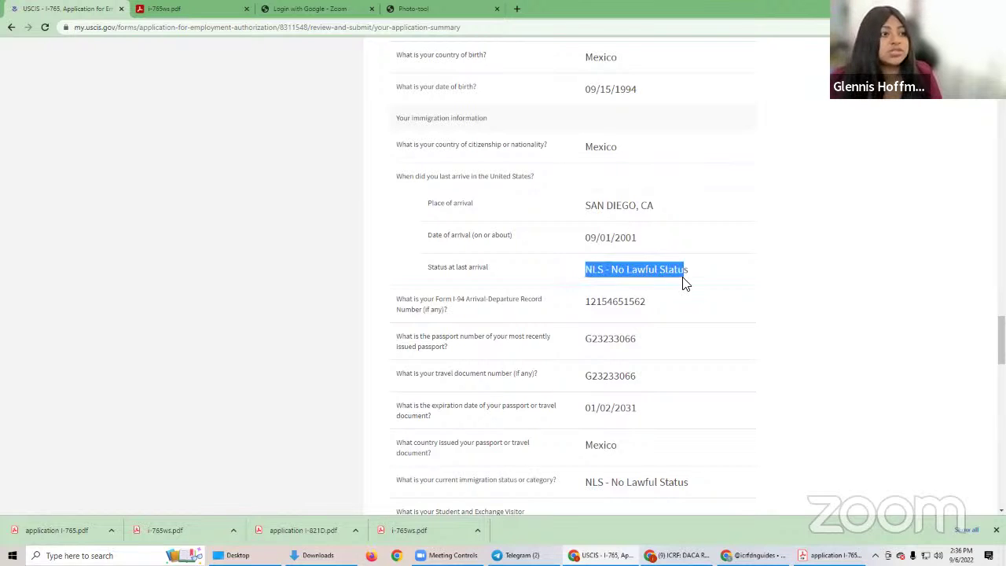
{"action": "left_click", "coordinate": [686, 282]}
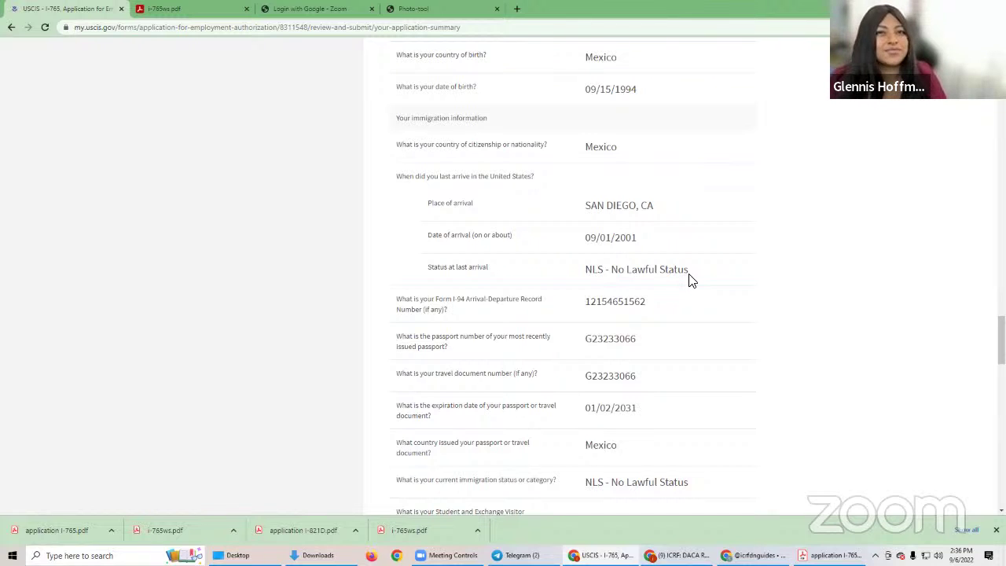
{"action": "scroll", "coordinate": [688, 279], "scroll_direction": "down", "scroll_amount": 3}
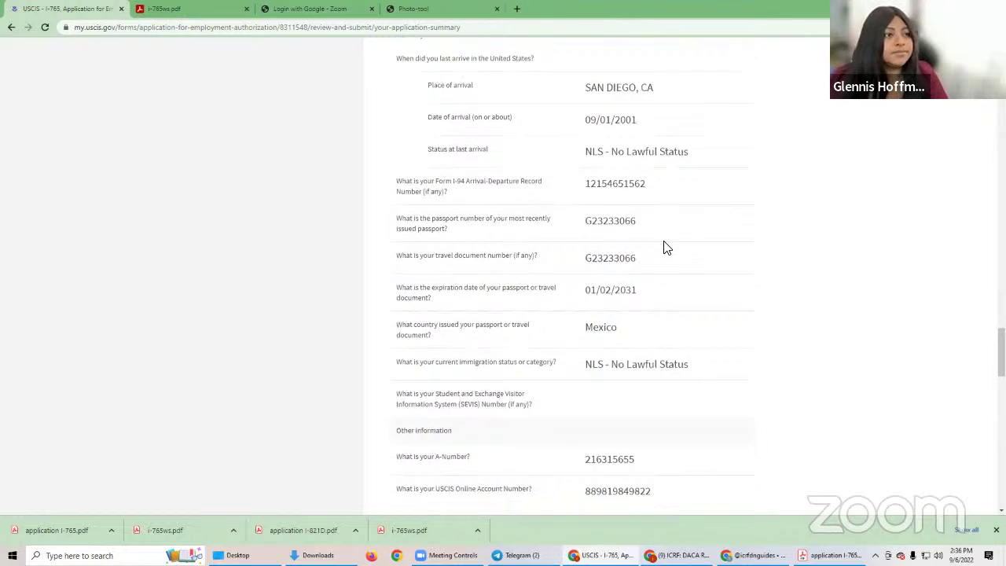
{"action": "scroll", "coordinate": [496, 182], "scroll_direction": "down", "scroll_amount": 5}
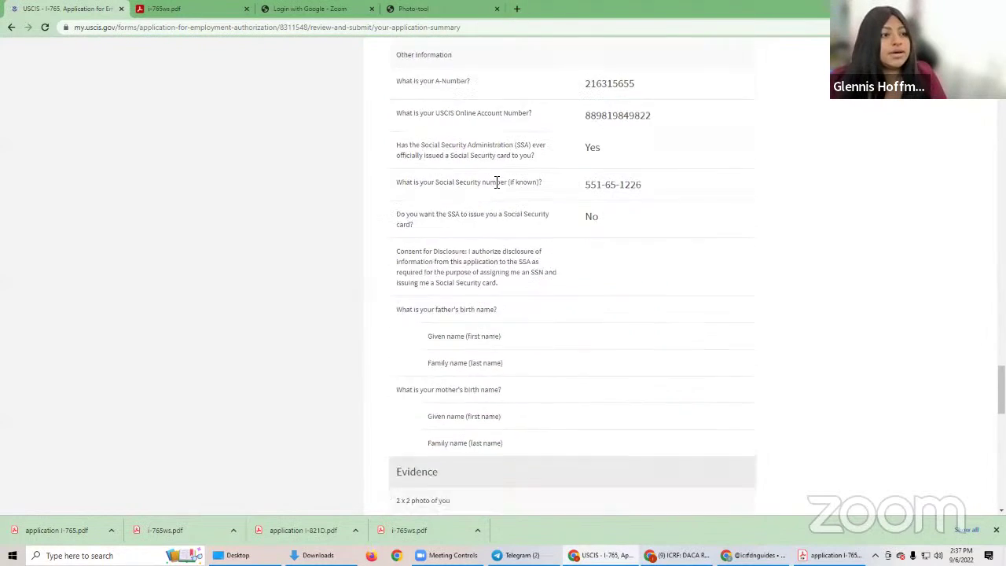
{"action": "scroll", "coordinate": [550, 204], "scroll_direction": "down", "scroll_amount": 2}
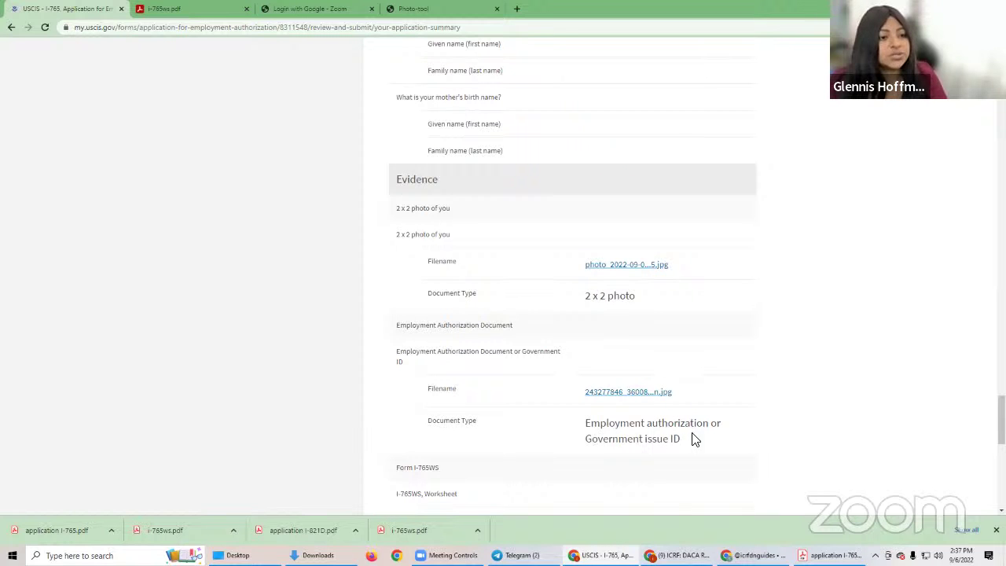
{"action": "scroll", "coordinate": [353, 249], "scroll_direction": "down", "scroll_amount": 3}
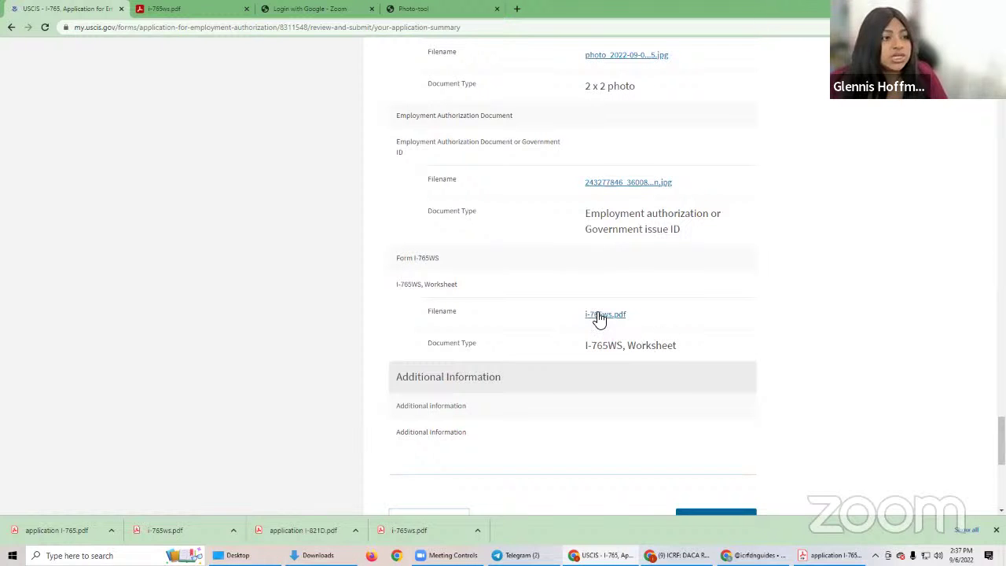
{"action": "scroll", "coordinate": [594, 325], "scroll_direction": "down", "scroll_amount": 2}
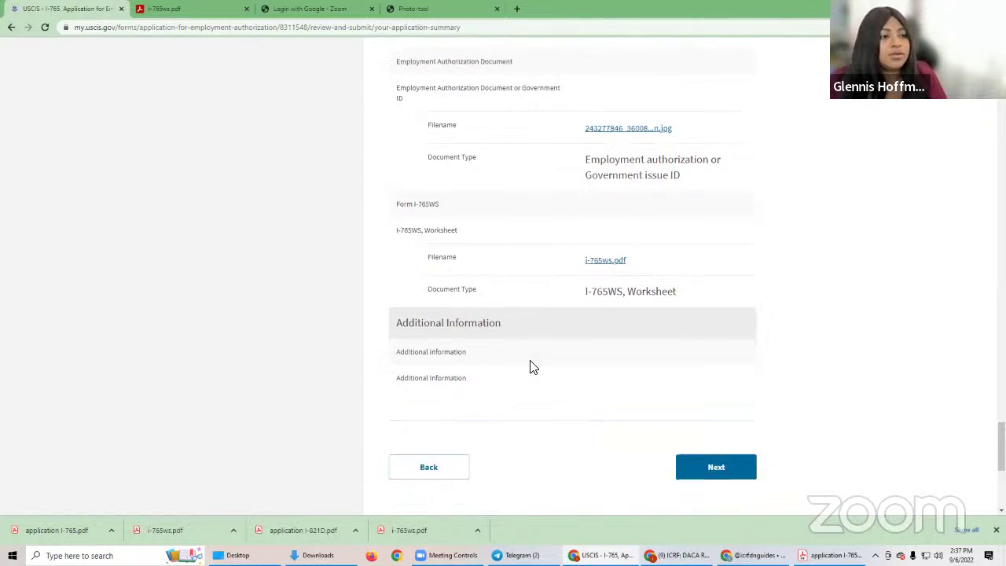
{"action": "left_click", "coordinate": [719, 423]}
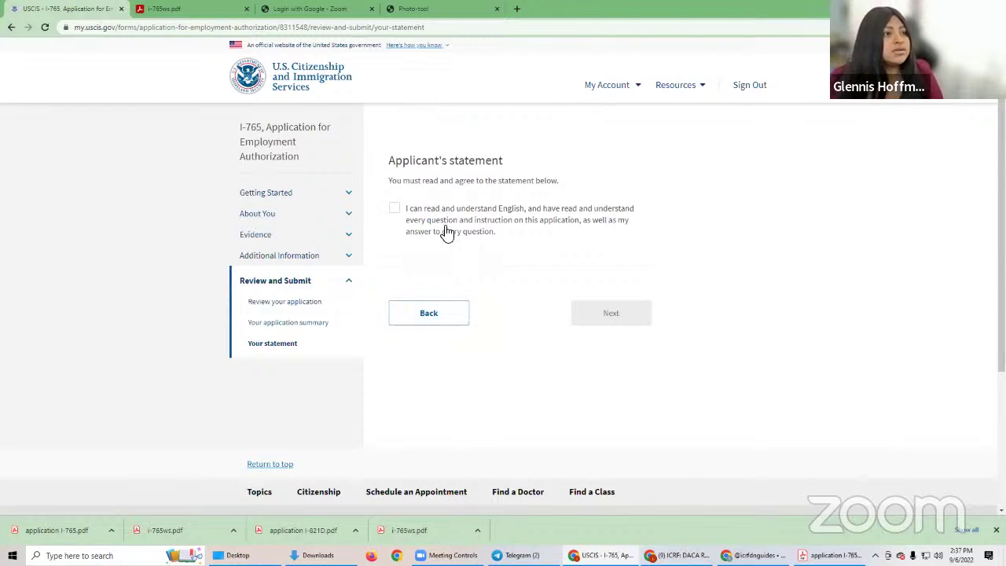
- Agree to the applicant's statement and move on to the declaration and certification
{"action": "left_click", "coordinate": [394, 208]}
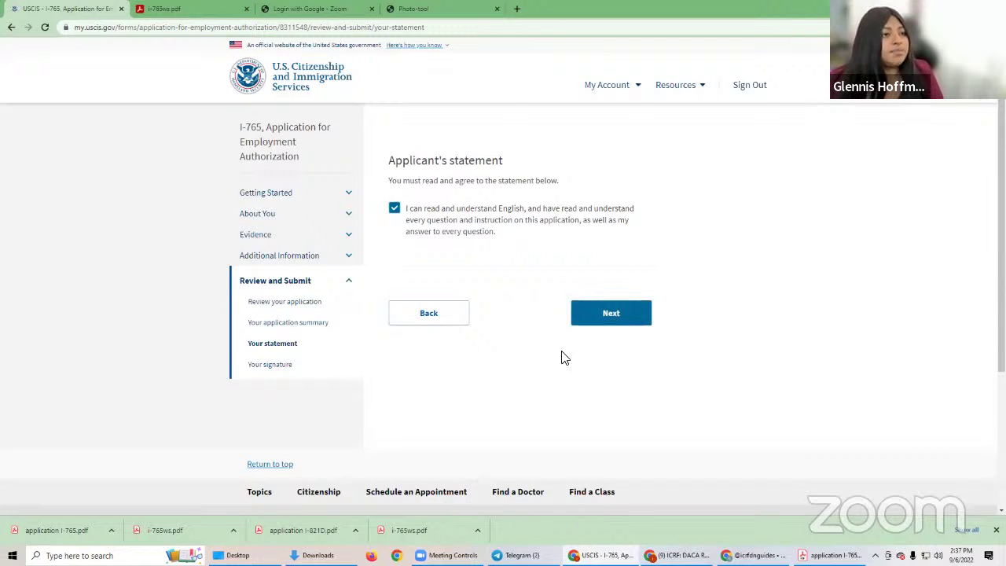
{"action": "left_click", "coordinate": [591, 322]}
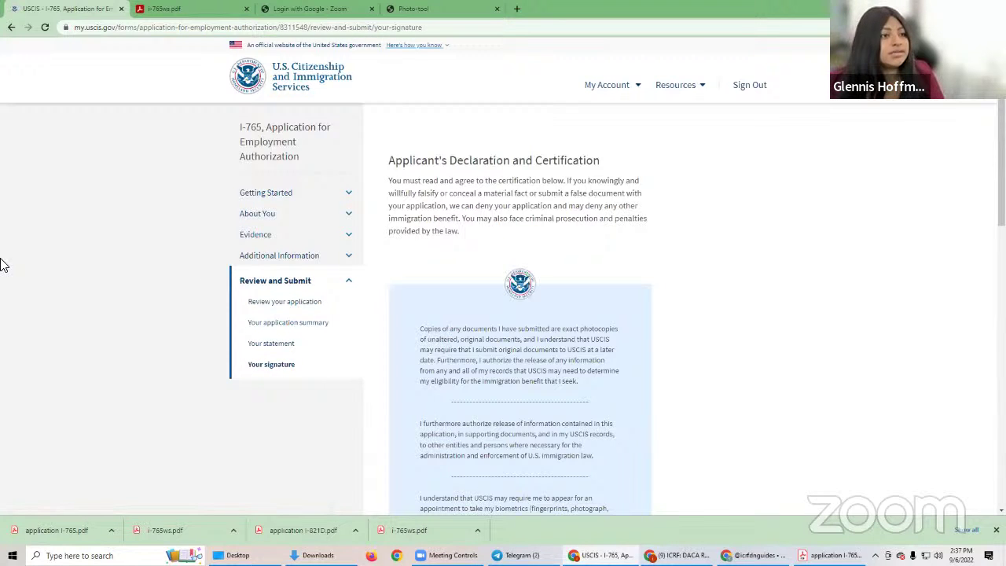
{"action": "scroll", "coordinate": [362, 254], "scroll_direction": "down", "scroll_amount": 1}
{"action": "left_click_drag", "start_coordinate": [390, 102], "coordinate": [570, 124]}
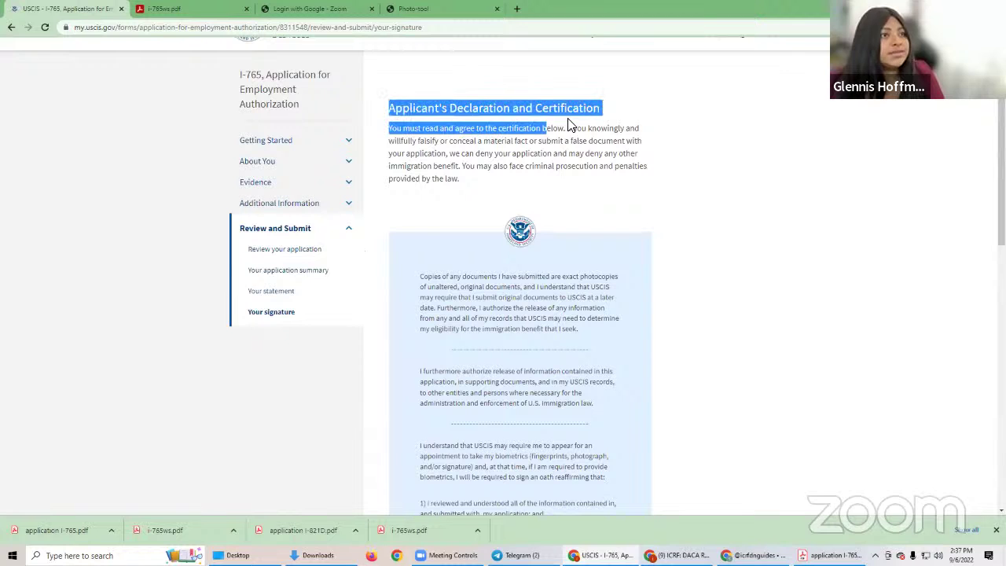
{"action": "left_click", "coordinate": [495, 118]}
{"action": "scroll", "coordinate": [495, 110], "scroll_direction": "down", "scroll_amount": 2}
{"action": "scroll", "coordinate": [474, 153], "scroll_direction": "down", "scroll_amount": 1}
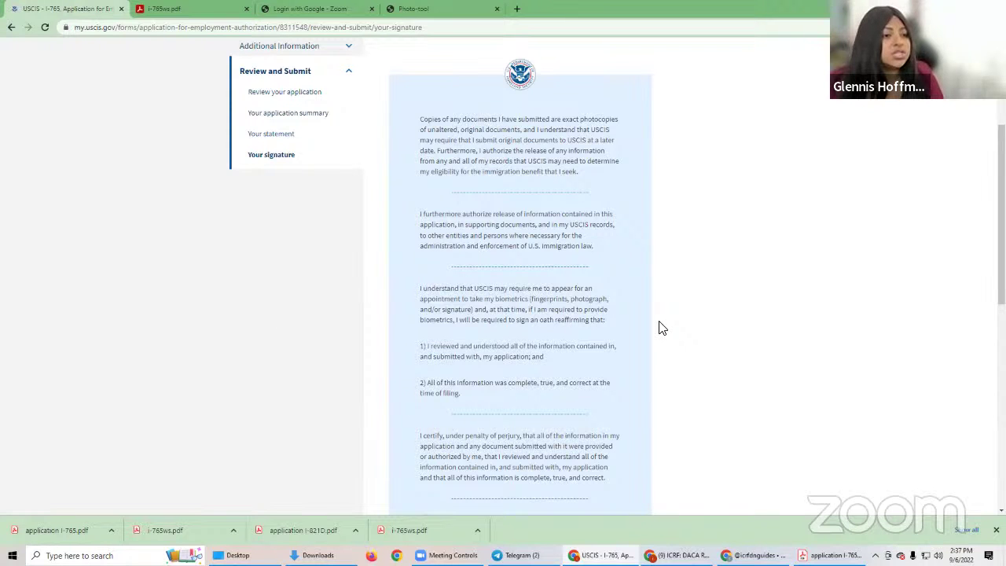
{"action": "scroll", "coordinate": [448, 338], "scroll_direction": "down", "scroll_amount": 3}
- Accept the certification and sign with the applicant's full legal name, then continue
{"action": "left_click", "coordinate": [425, 416]}
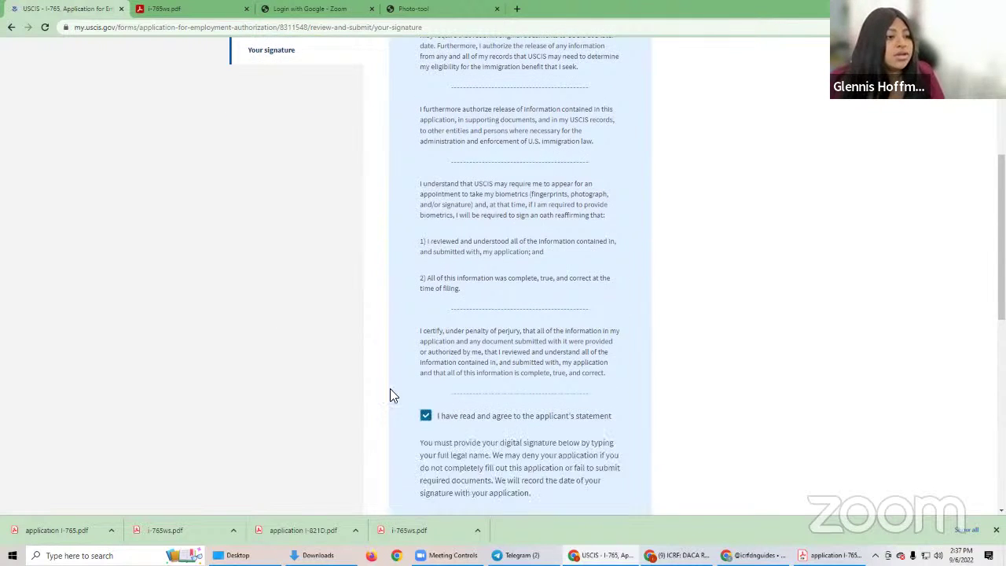
{"action": "scroll", "coordinate": [440, 330], "scroll_direction": "down", "scroll_amount": 3}
{"action": "left_click", "coordinate": [479, 257]}
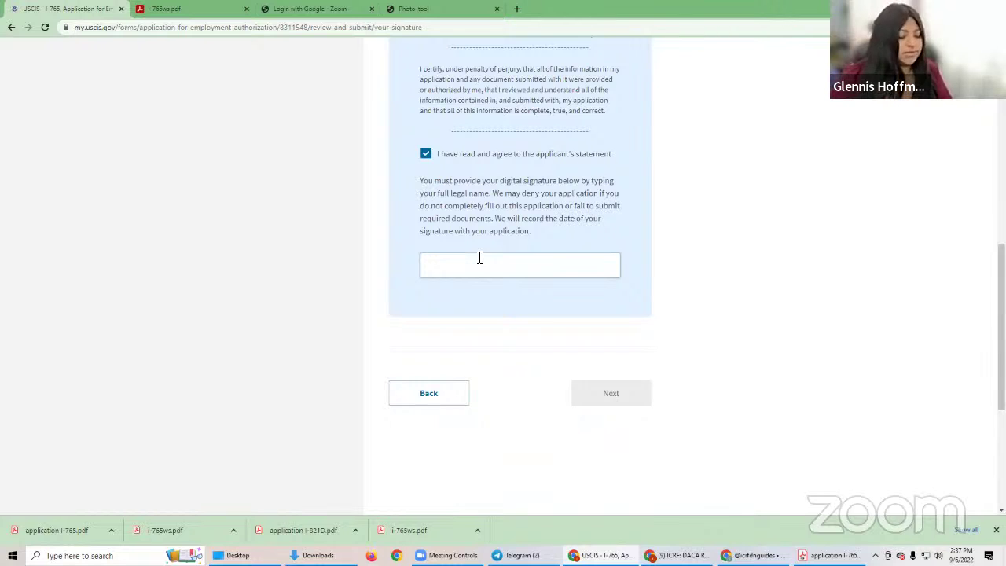
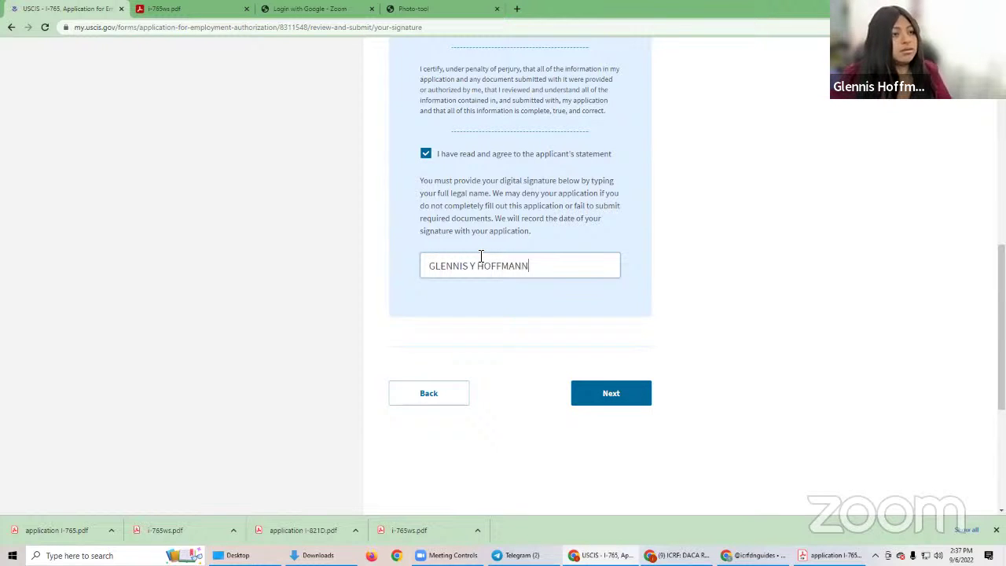
{"action": "left_click", "coordinate": [640, 399]}
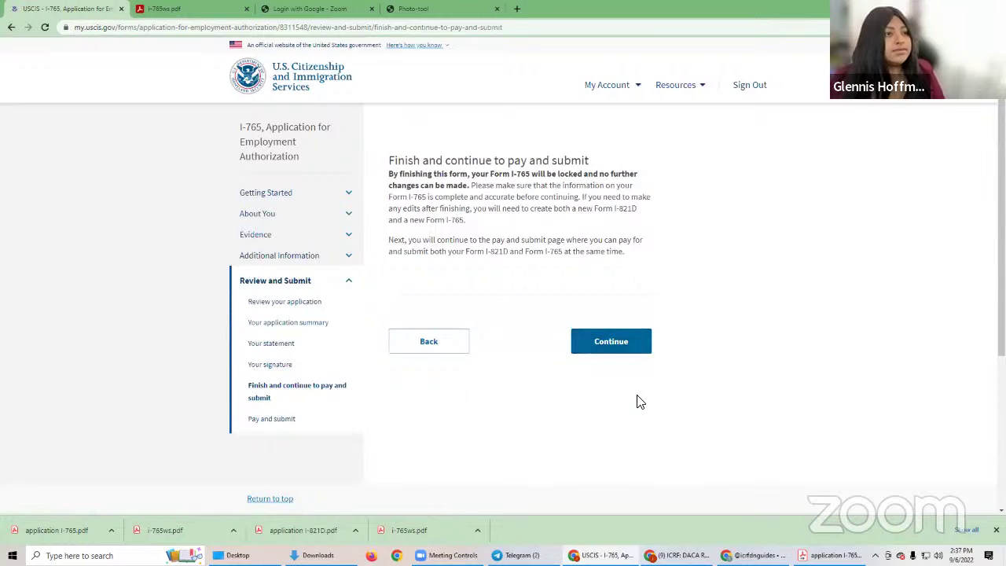
- Finish and lock the I-765, review the $495 fee total, and send it to Pay.gov
{"action": "left_click_drag", "start_coordinate": [393, 161], "coordinate": [598, 169]}
{"action": "left_click", "coordinate": [488, 149]}
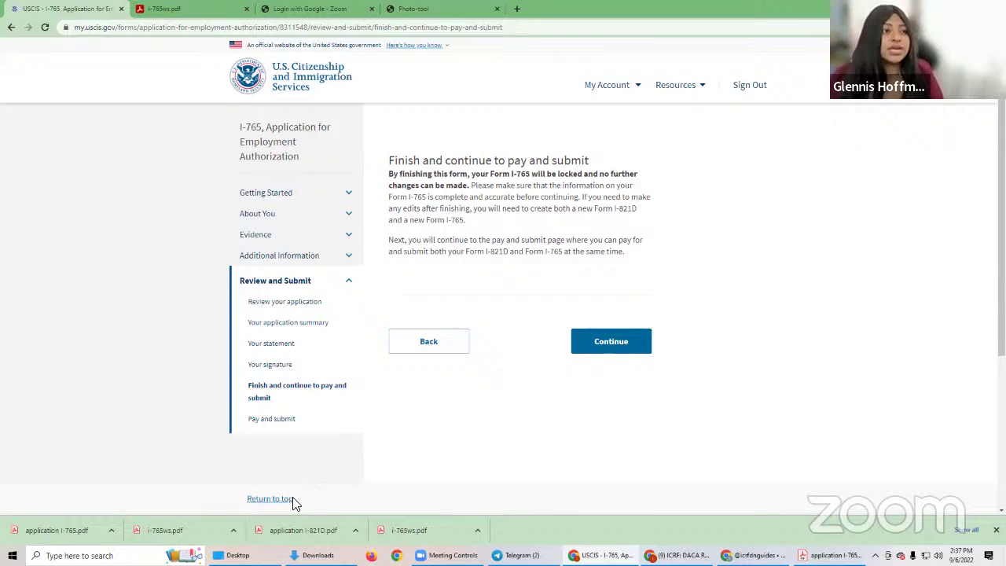
{"action": "left_click", "coordinate": [616, 349]}
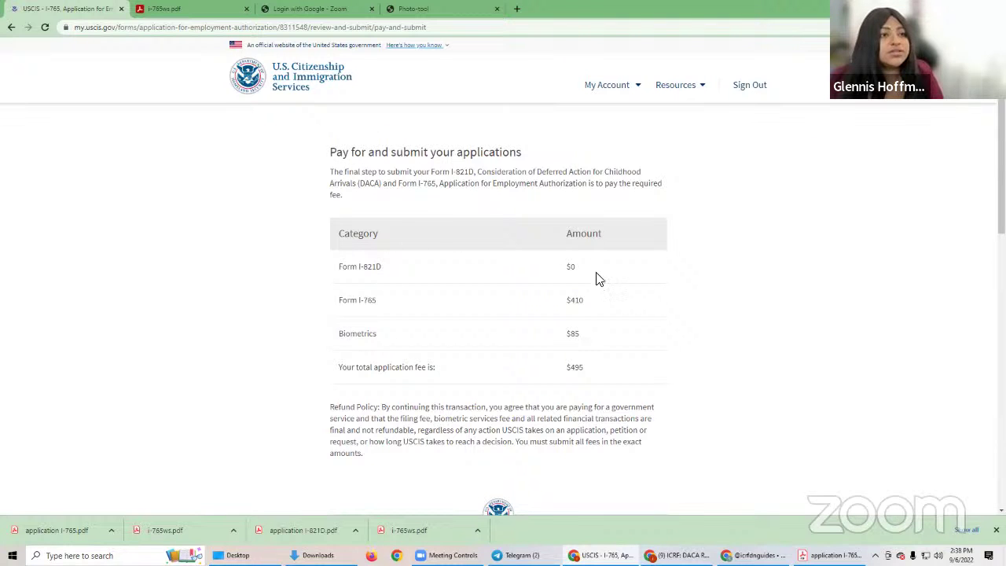
{"action": "scroll", "coordinate": [364, 253], "scroll_direction": "down", "scroll_amount": 1}
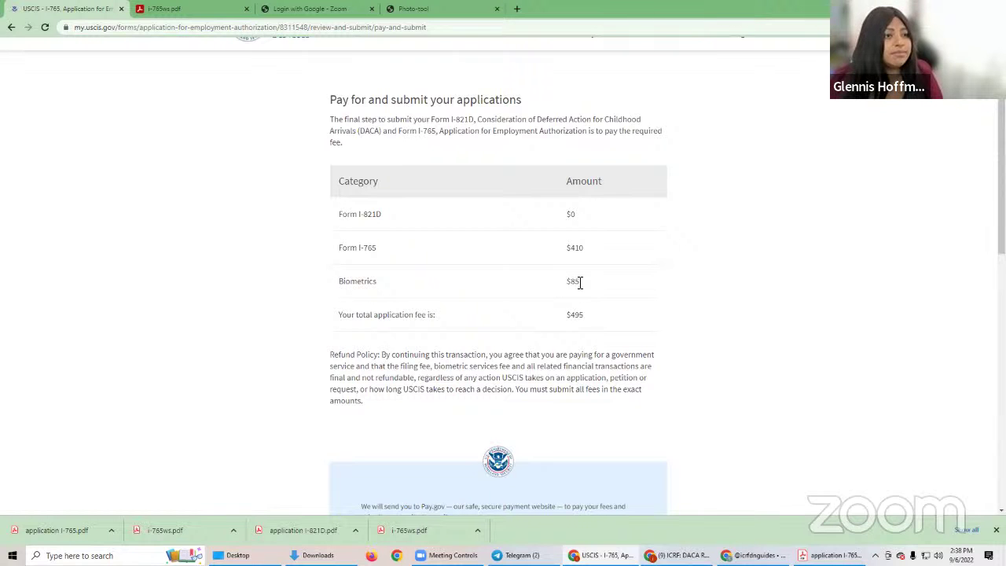
{"action": "left_click_drag", "start_coordinate": [586, 318], "coordinate": [567, 315]}
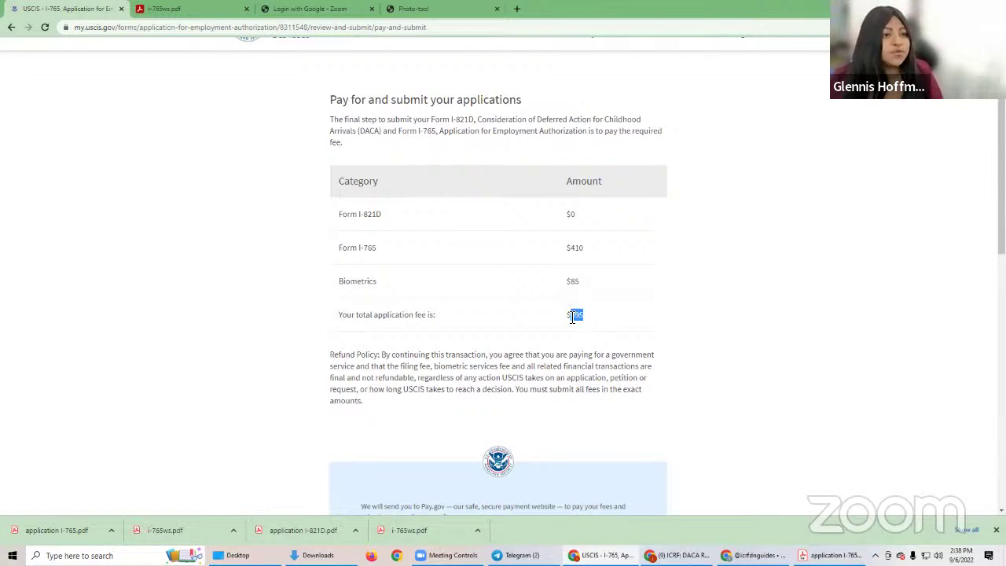
{"action": "scroll", "coordinate": [491, 269], "scroll_direction": "down", "scroll_amount": 3}
{"action": "scroll", "coordinate": [443, 230], "scroll_direction": "down", "scroll_amount": 2}
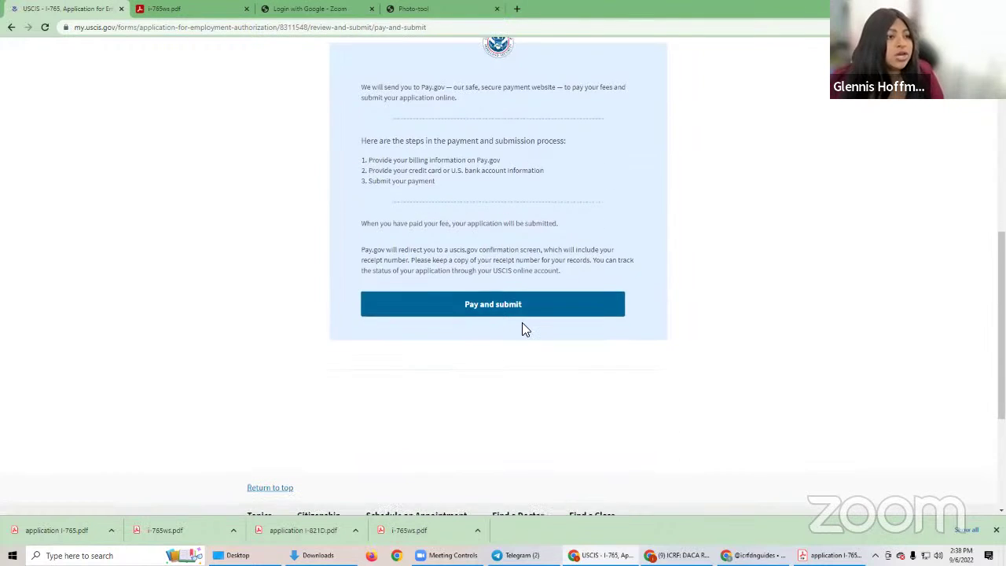
{"action": "left_click", "coordinate": [517, 304]}
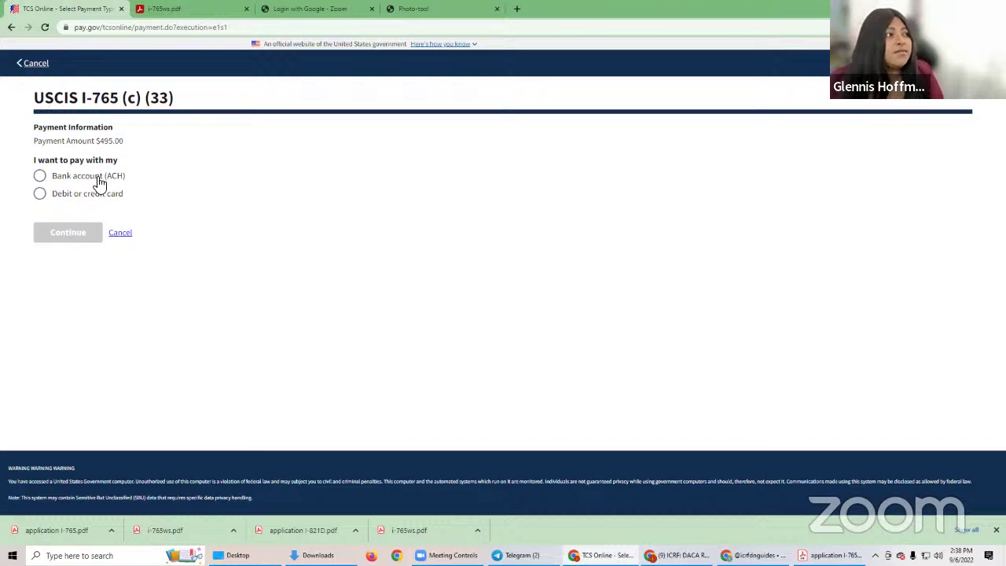
- Choose debit or credit card as the payment method for the $495 payment
{"action": "left_click", "coordinate": [41, 178]}
{"action": "left_click", "coordinate": [39, 195]}
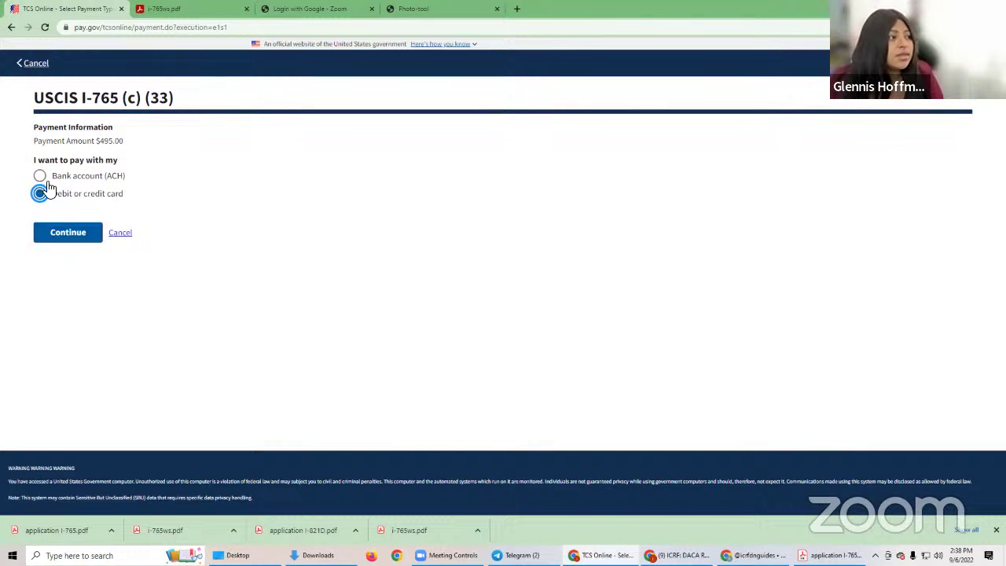
{"action": "left_click", "coordinate": [72, 236]}
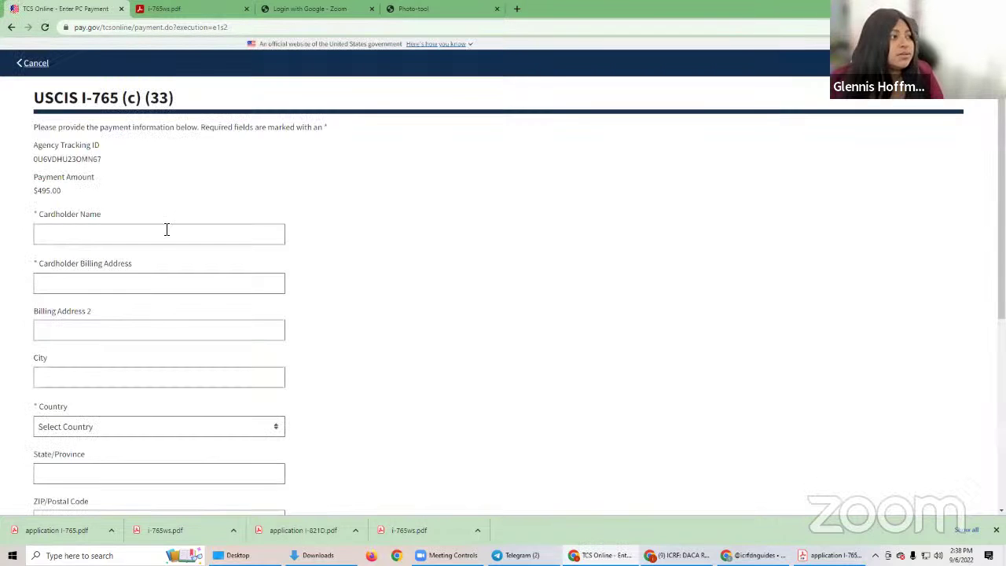
{"action": "scroll", "coordinate": [166, 230], "scroll_direction": "down", "scroll_amount": 1}
- Step through the blank cardholder name, address, city, country, state, ZIP and card number fields
{"action": "left_click", "coordinate": [159, 131]}
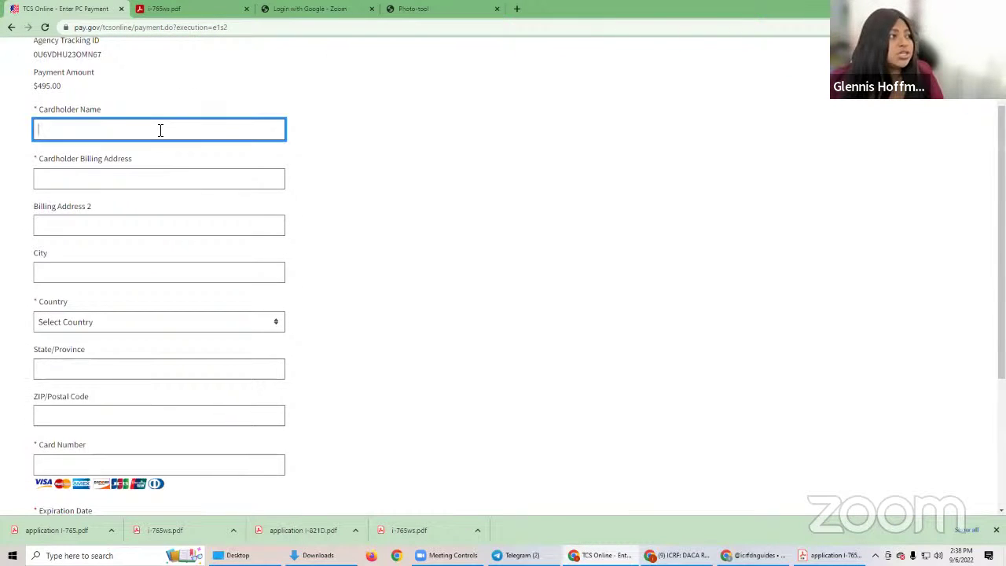
{"action": "left_click", "coordinate": [62, 183]}
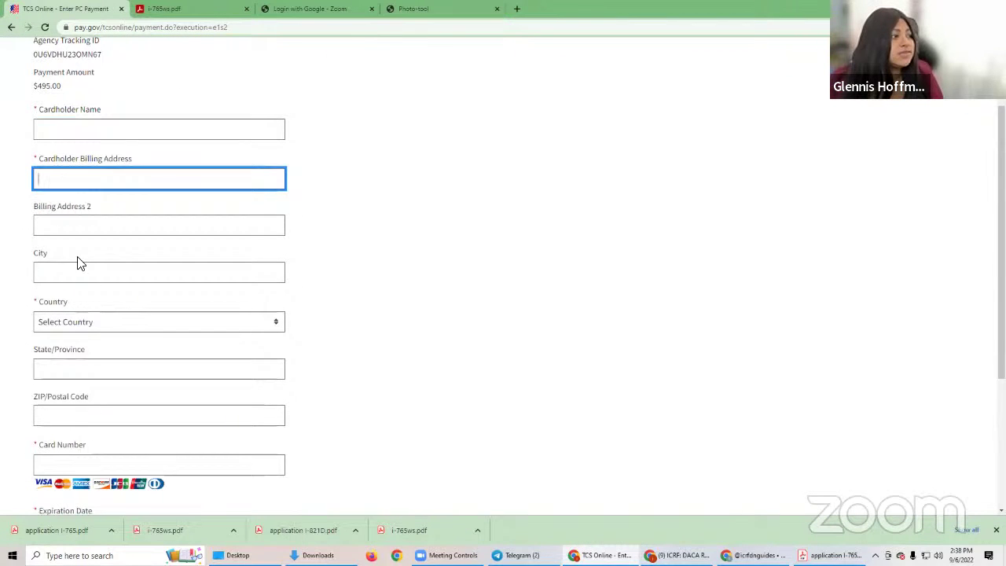
{"action": "left_click", "coordinate": [64, 273]}
{"action": "left_click", "coordinate": [59, 324]}
{"action": "left_click", "coordinate": [50, 368]}
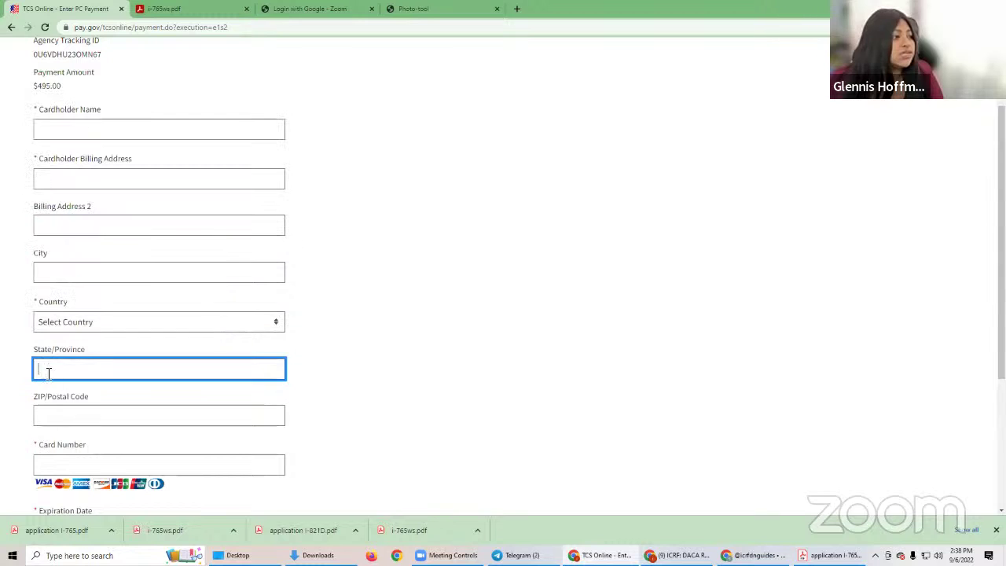
{"action": "left_click", "coordinate": [69, 417]}
{"action": "left_click", "coordinate": [84, 468]}
{"action": "scroll", "coordinate": [218, 341], "scroll_direction": "down", "scroll_amount": 3}
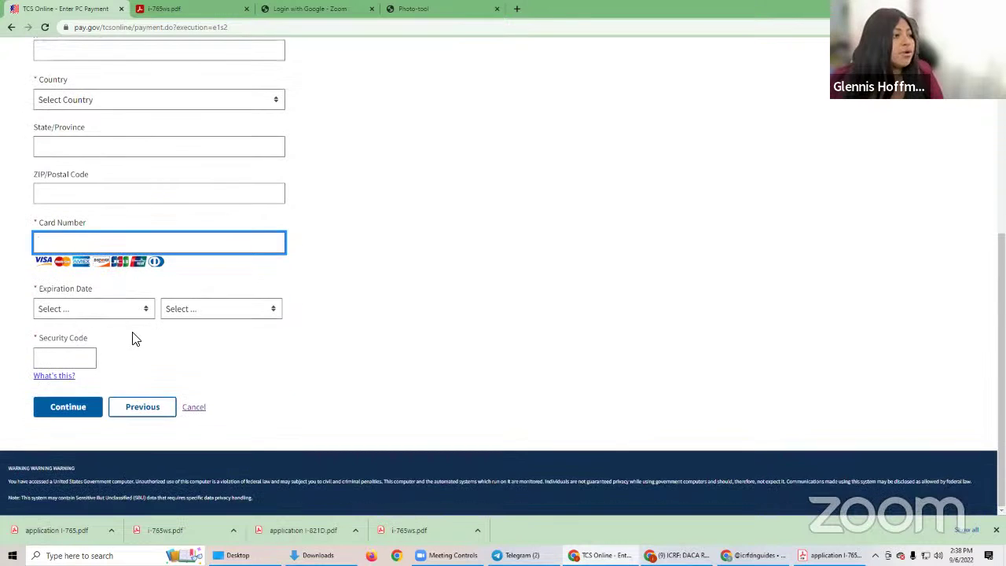
- Look over the expiration month, year and security code fields, then cancel the payment
{"action": "left_click", "coordinate": [115, 312]}
{"action": "left_click", "coordinate": [224, 324]}
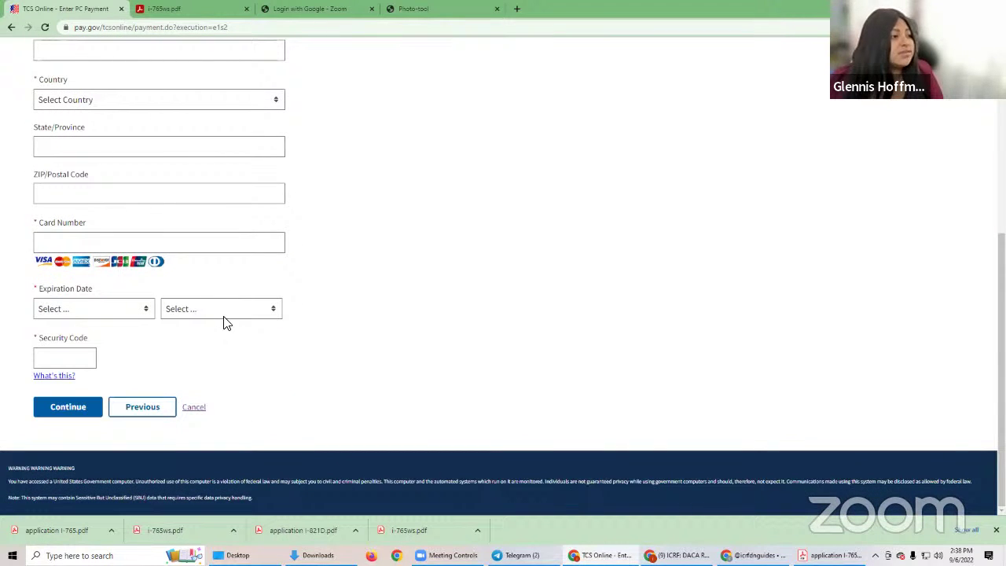
{"action": "left_click", "coordinate": [227, 315]}
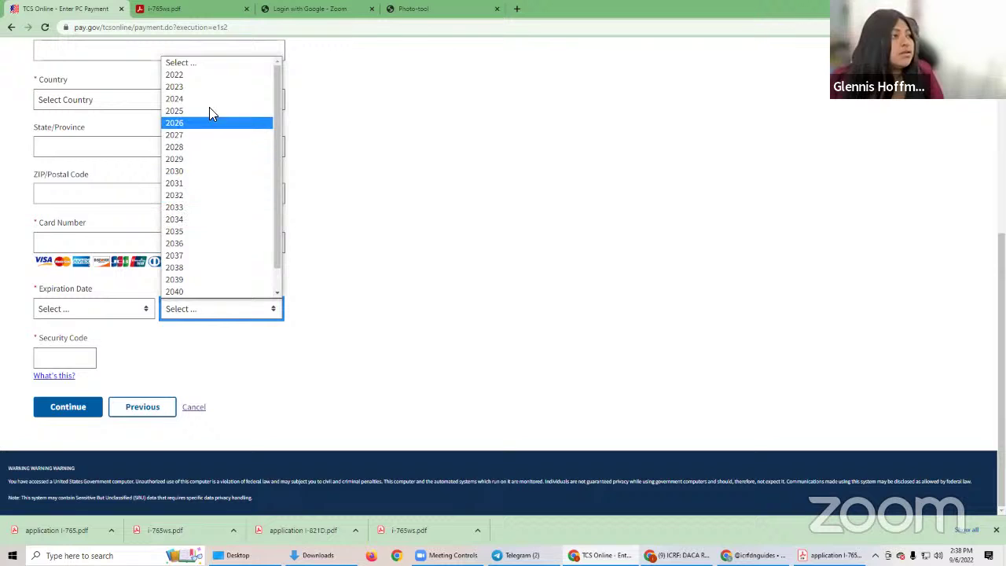
{"action": "left_click", "coordinate": [86, 357]}
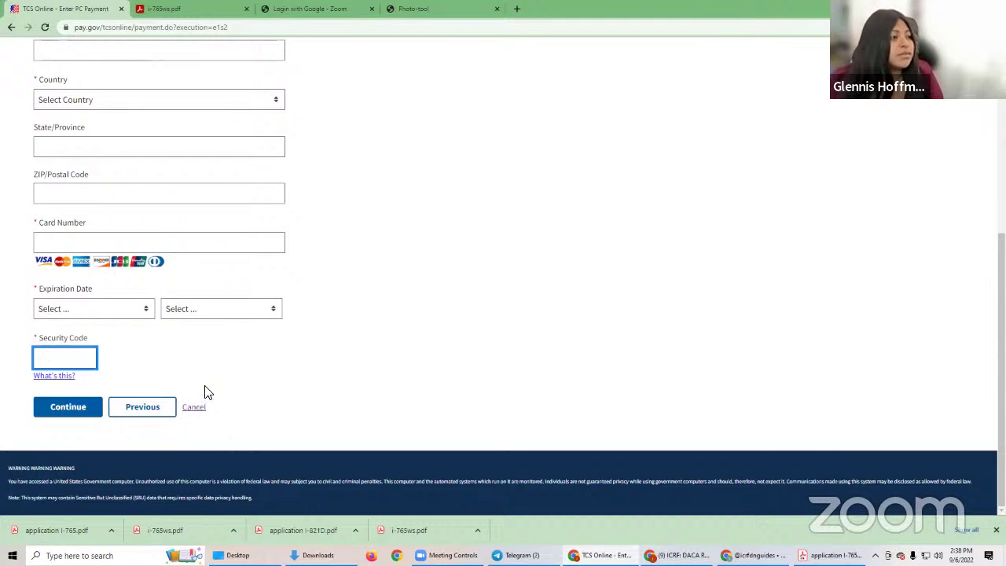
{"action": "scroll", "coordinate": [207, 393], "scroll_direction": "up", "scroll_amount": 5}
{"action": "left_click", "coordinate": [33, 66]}
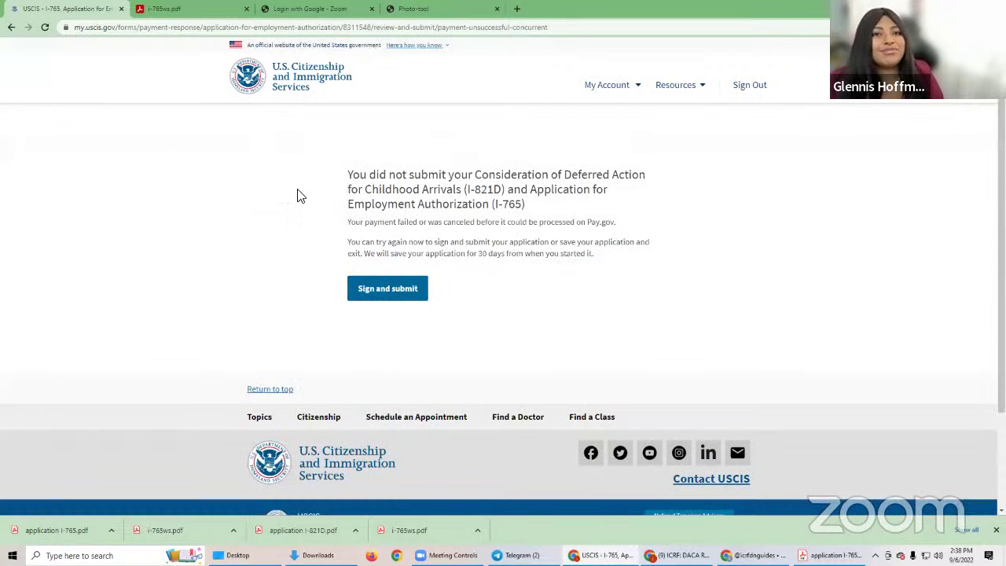
- Return to the unsubmitted I-765 review page, then go to the myUSCIS account home page
{"action": "left_click", "coordinate": [385, 287]}
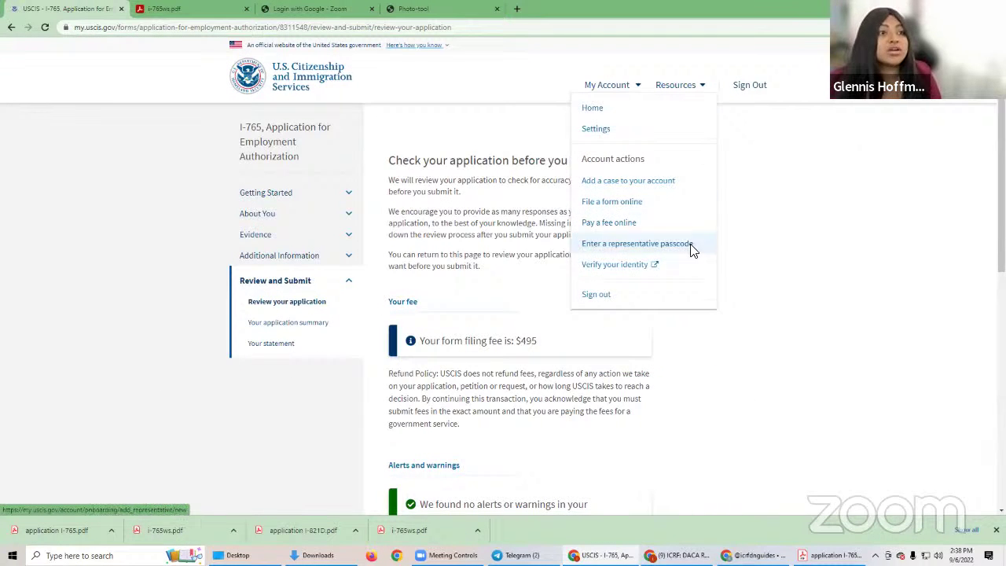
{"action": "scroll", "coordinate": [847, 359], "scroll_direction": "down", "scroll_amount": 3}
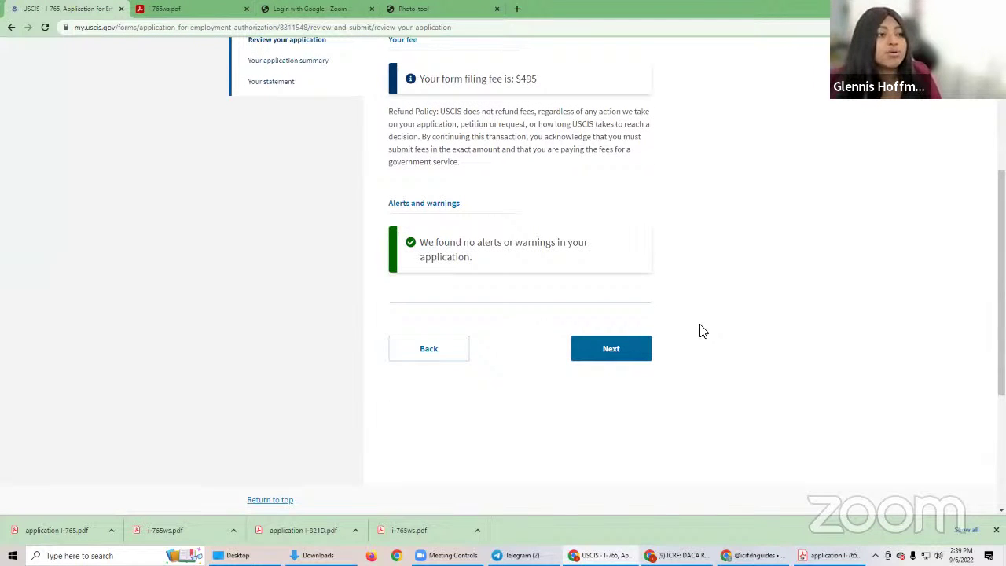
{"action": "scroll", "coordinate": [711, 323], "scroll_direction": "up", "scroll_amount": 4}
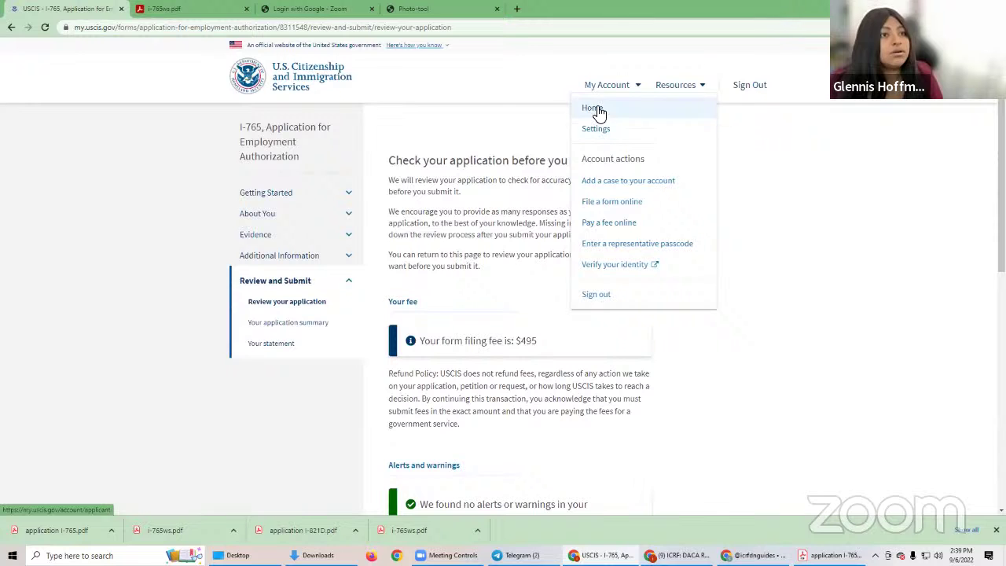
{"action": "left_click", "coordinate": [595, 109]}
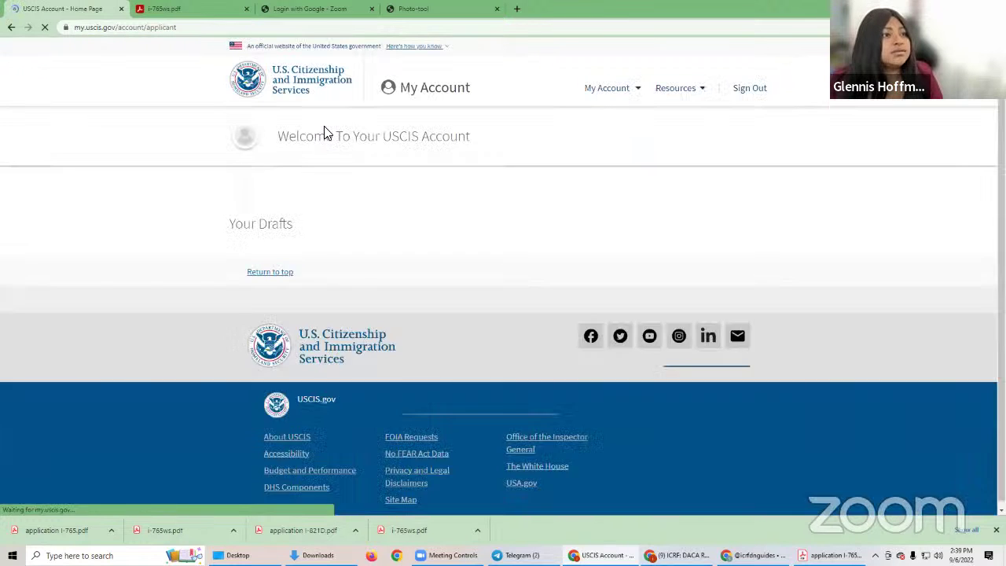
- Find the unpaid concurrent I-821D and I-765 package under Your Drafts and choose Delete
{"action": "scroll", "coordinate": [165, 216], "scroll_direction": "down", "scroll_amount": 1}
{"action": "scroll", "coordinate": [288, 282], "scroll_direction": "down", "scroll_amount": 1}
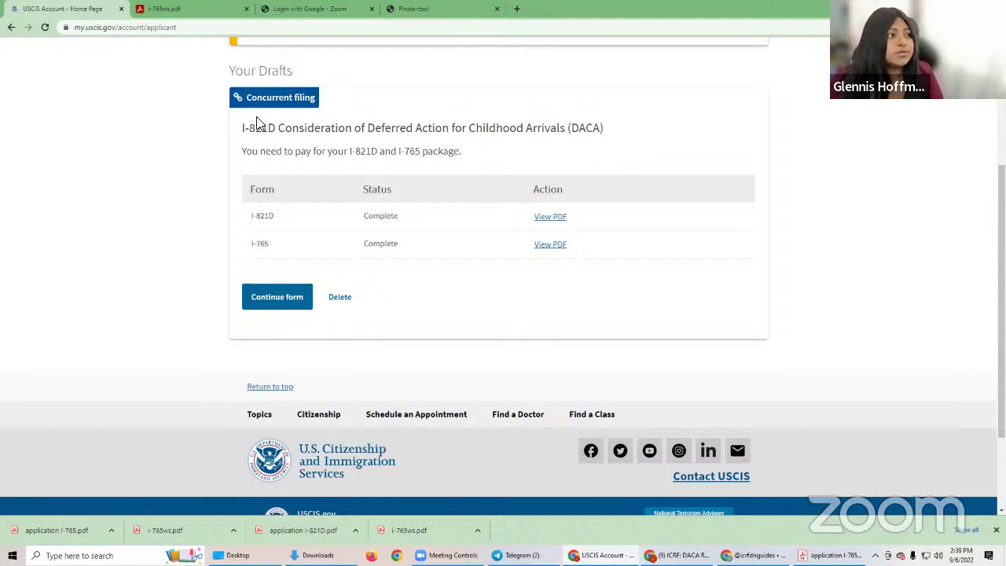
{"action": "left_click_drag", "start_coordinate": [246, 151], "coordinate": [338, 161]}
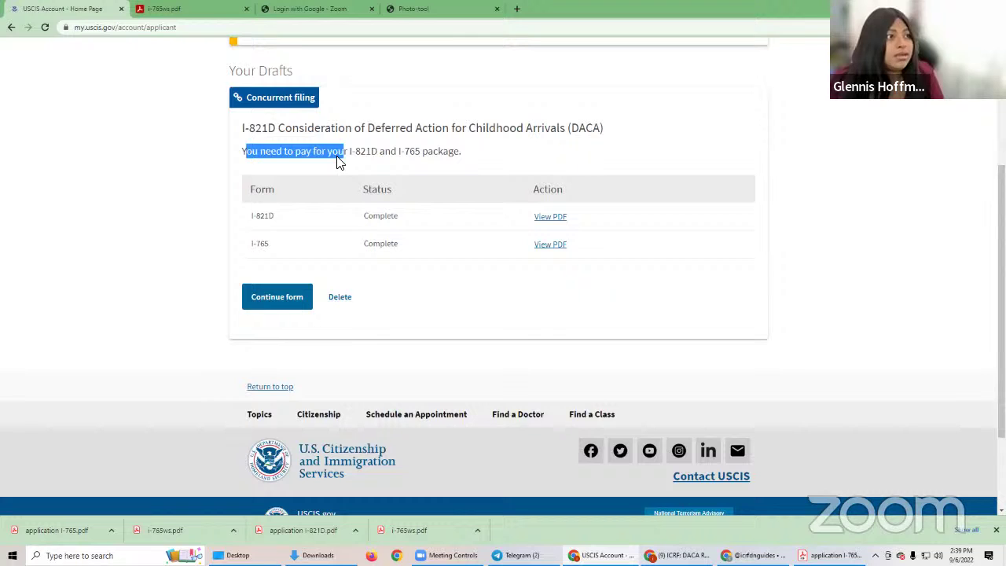
{"action": "left_click", "coordinate": [317, 147]}
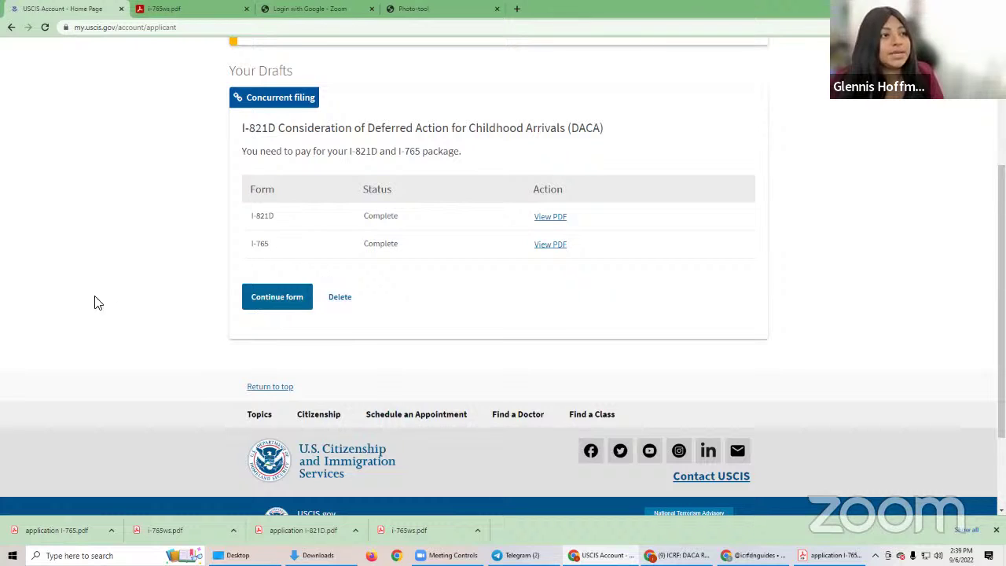
{"action": "left_click", "coordinate": [354, 300]}
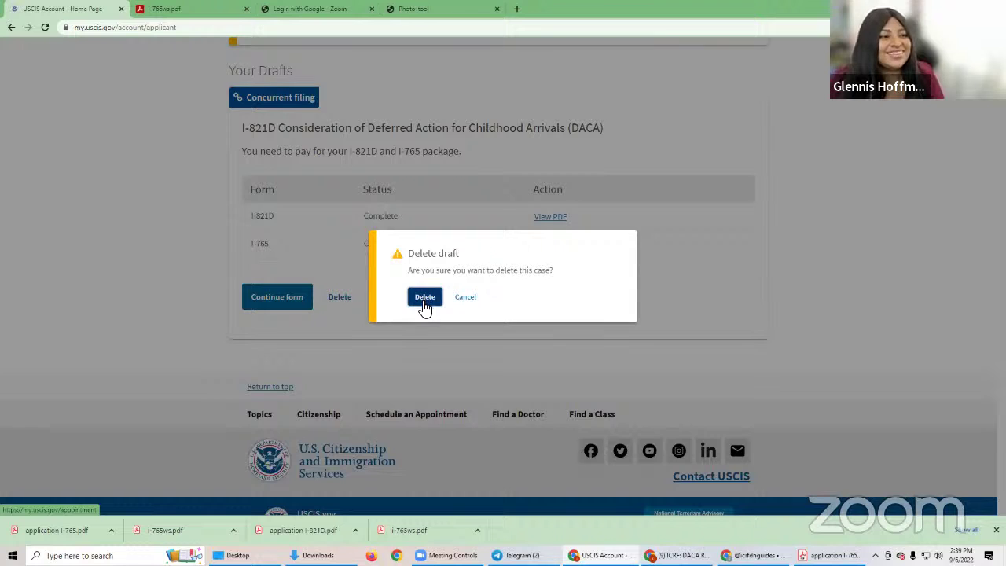
- Confirm deletion of the I-821D and I-765 draft package
{"action": "left_click", "coordinate": [424, 305]}
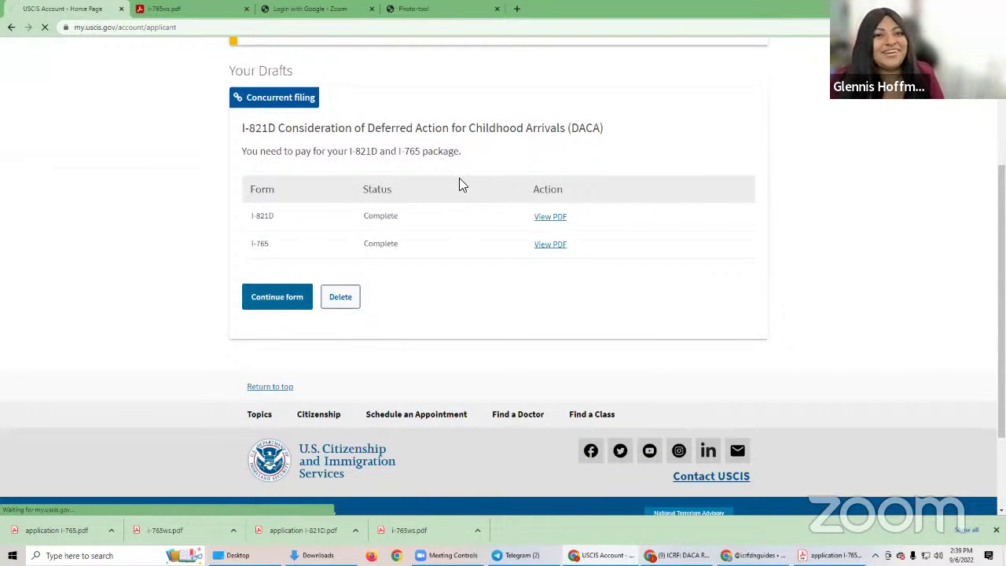
{"action": "scroll", "coordinate": [326, 301], "scroll_direction": "down", "scroll_amount": 3}
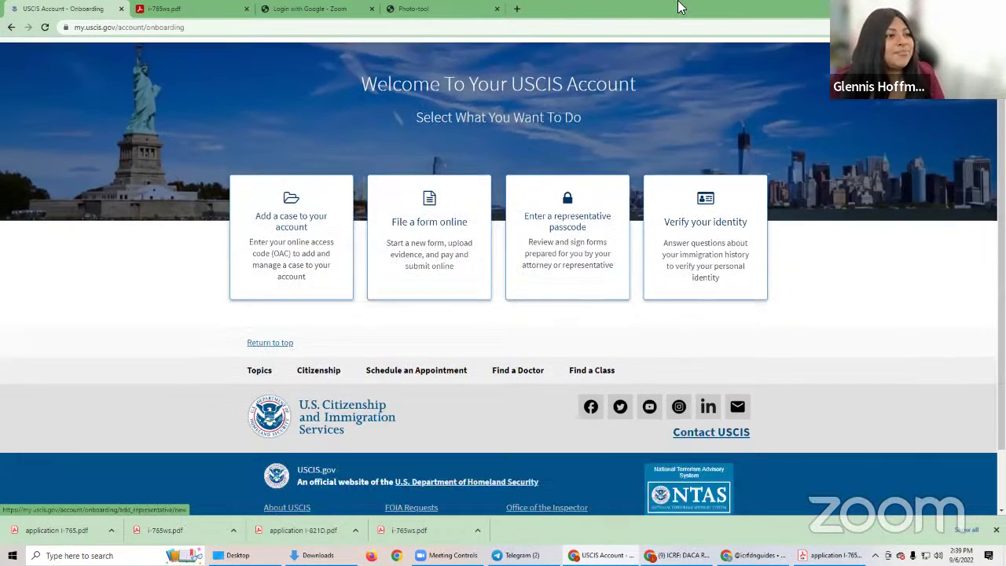
{"action": "scroll", "coordinate": [279, 355], "scroll_direction": "up", "scroll_amount": 1}
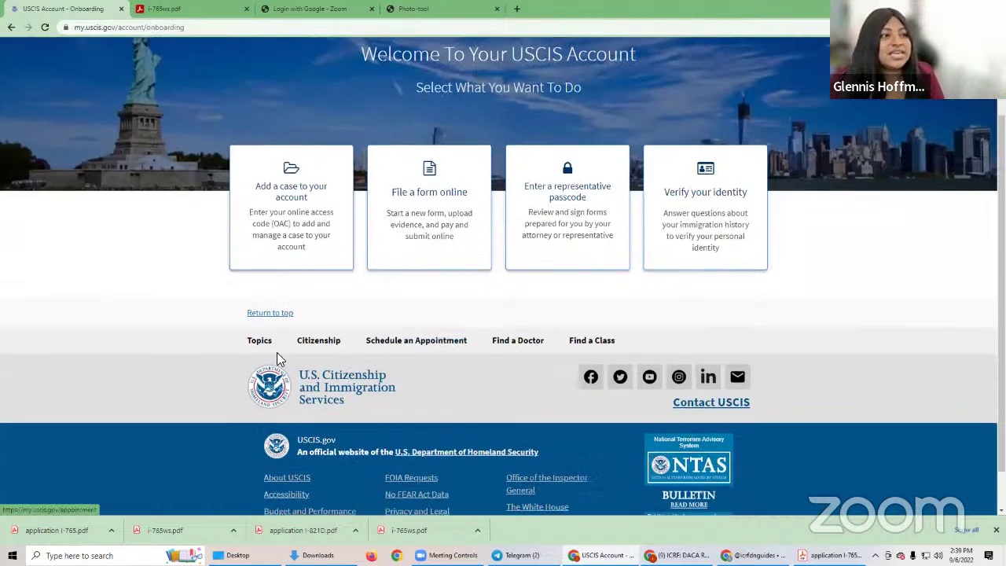
- Start filing a new form online and pick I-821D, Consideration of Deferred Action for Childhood Arrivals
{"action": "left_click", "coordinate": [434, 198]}
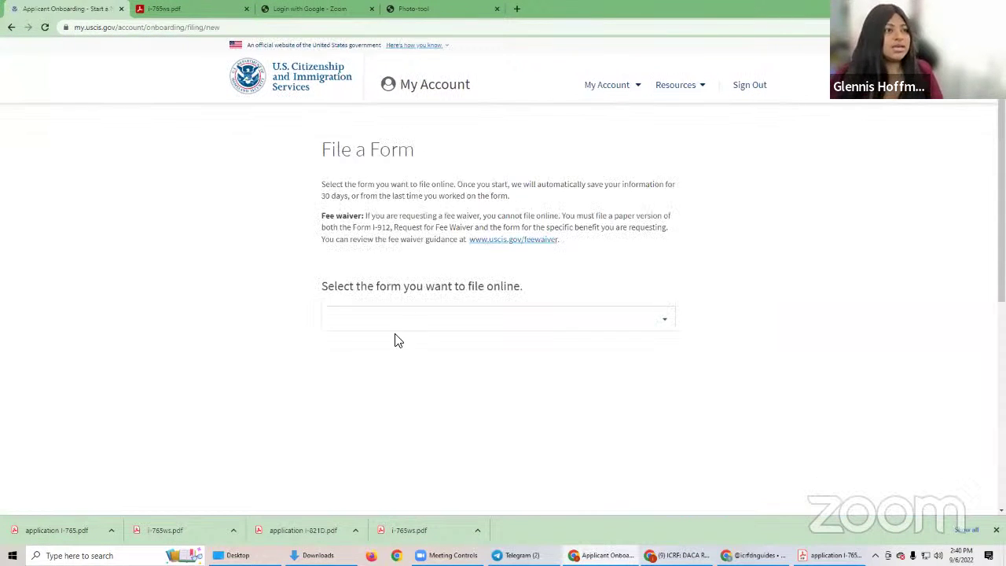
{"action": "left_click", "coordinate": [389, 321]}
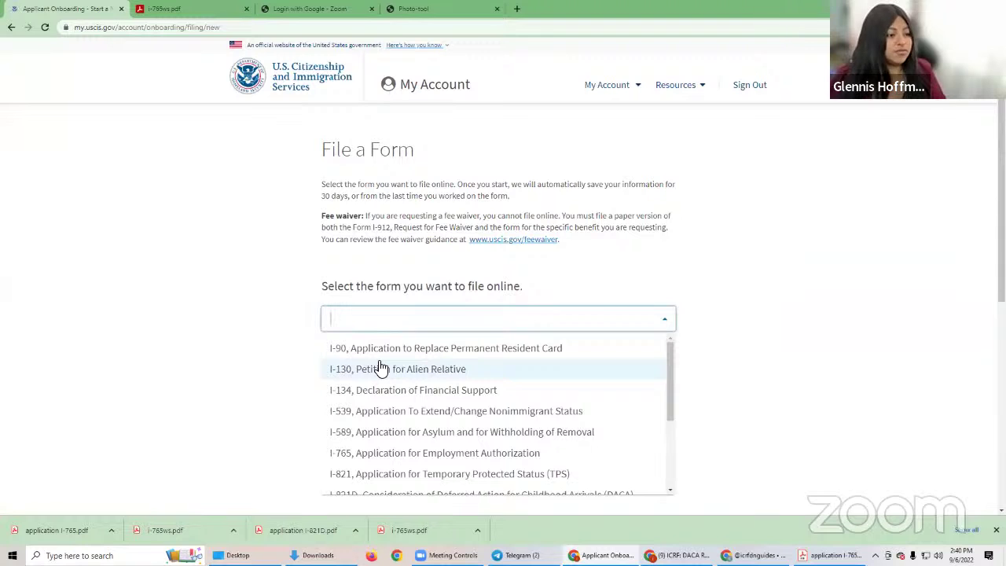
{"action": "type", "text": "I-821"}
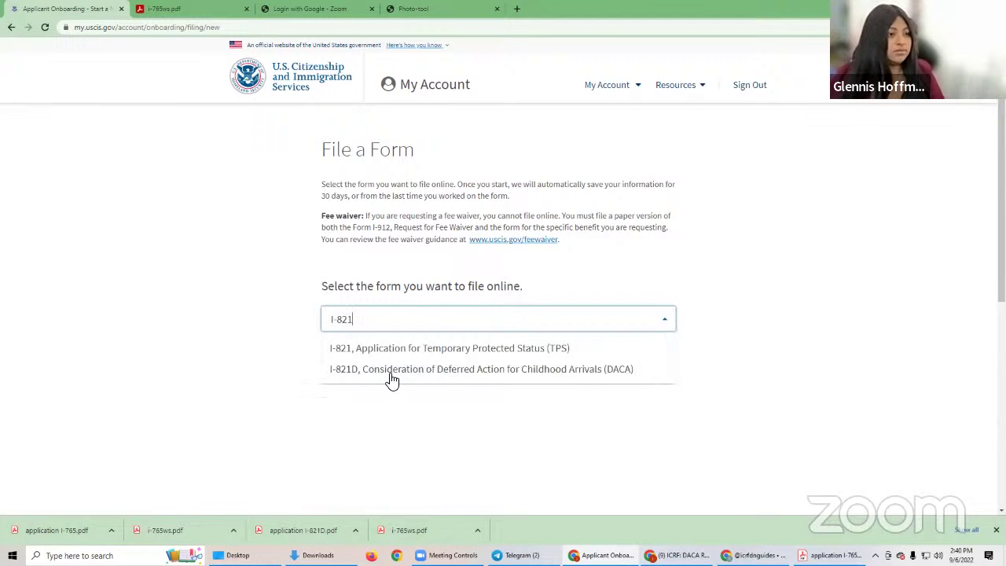
{"action": "left_click", "coordinate": [387, 371]}
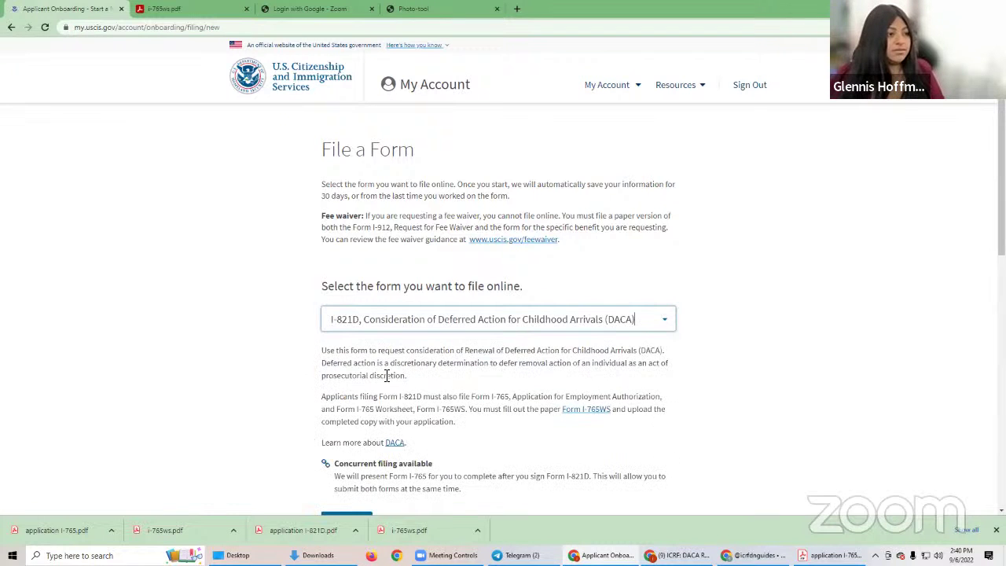
{"action": "scroll", "coordinate": [366, 326], "scroll_direction": "down", "scroll_amount": 2}
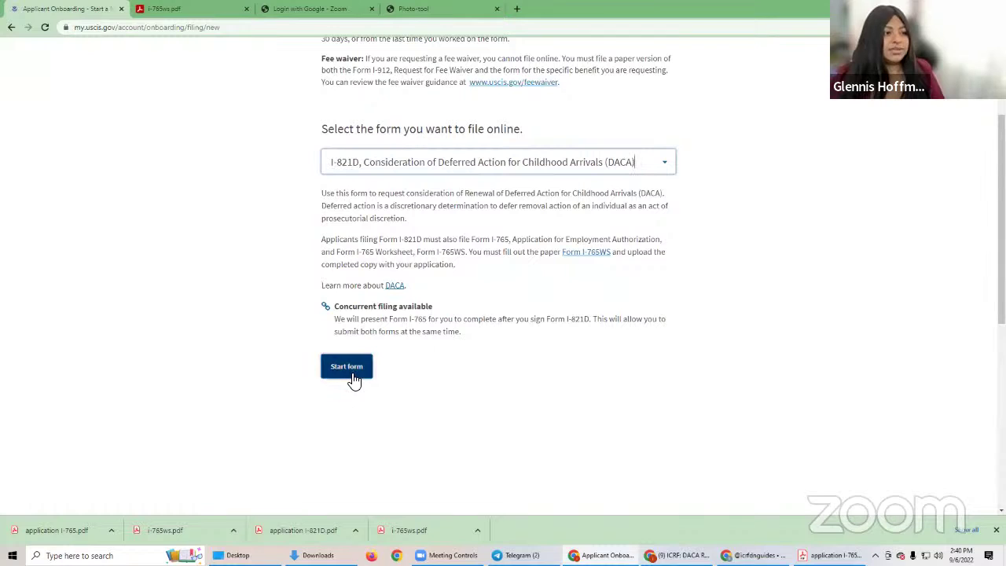